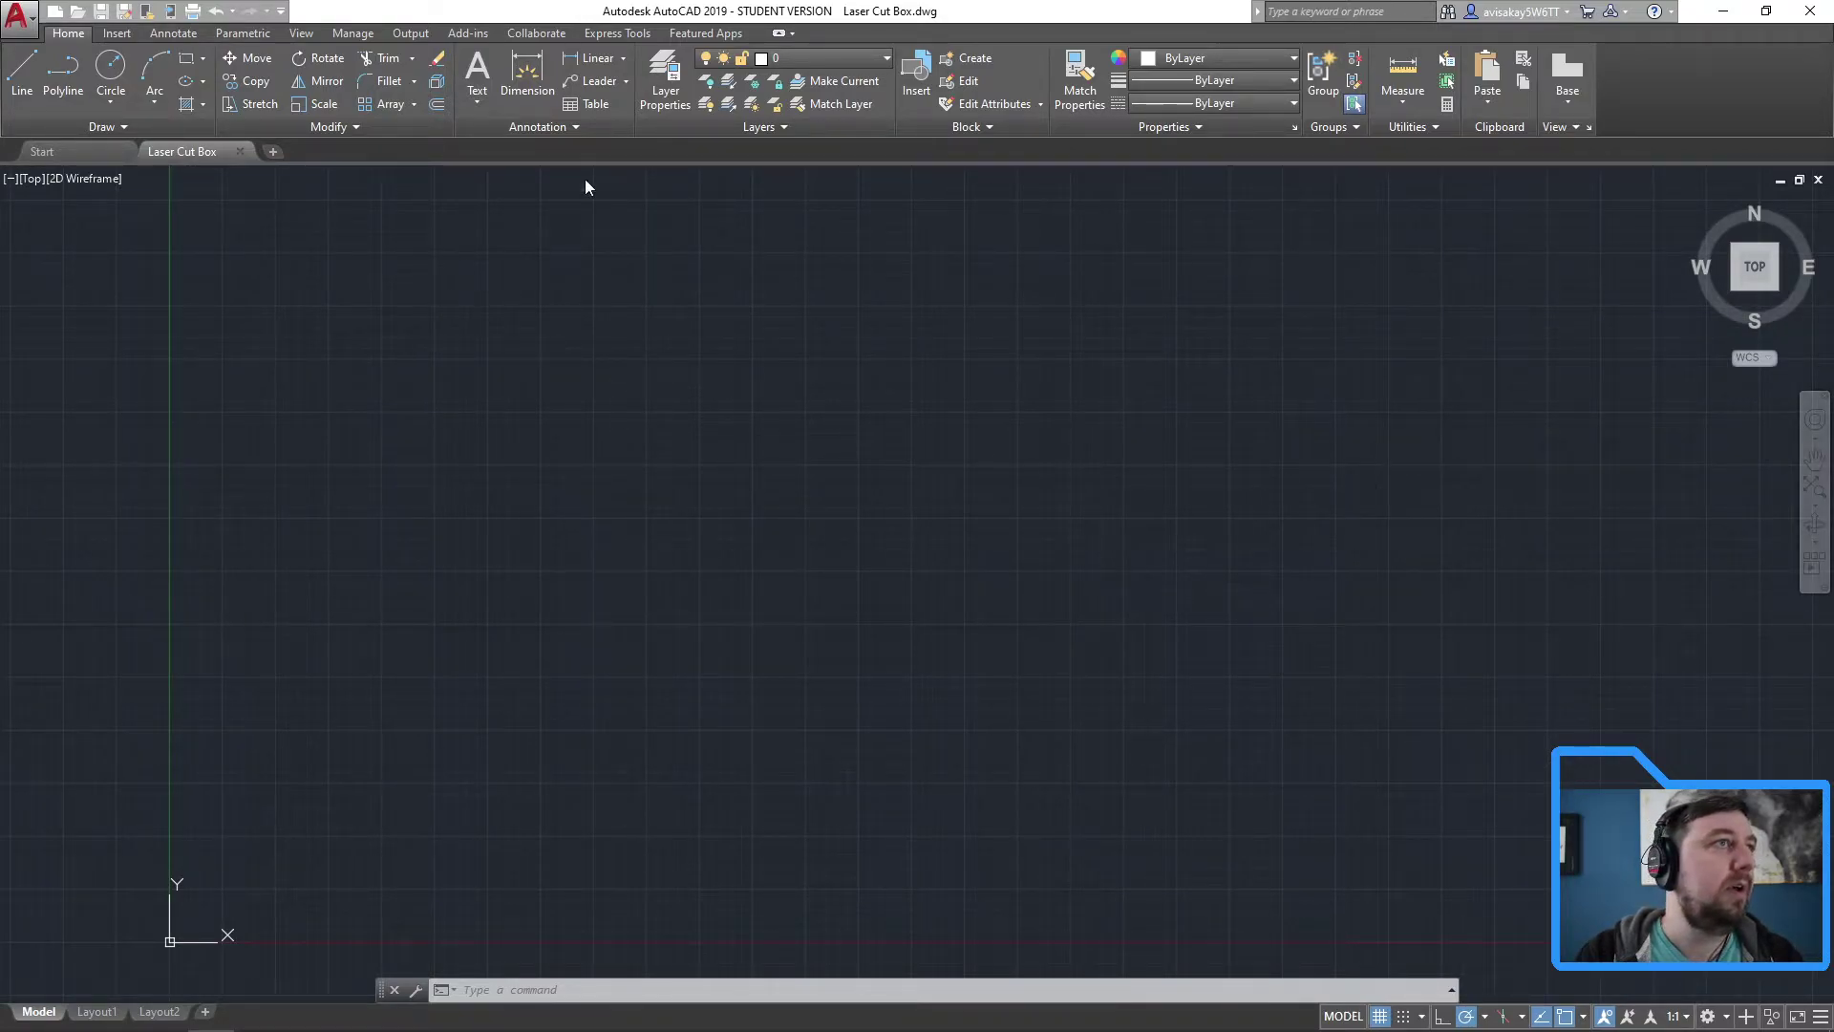
Keep layer 0 current in the Layers list and start the Rectangle command
left_click(822, 58)
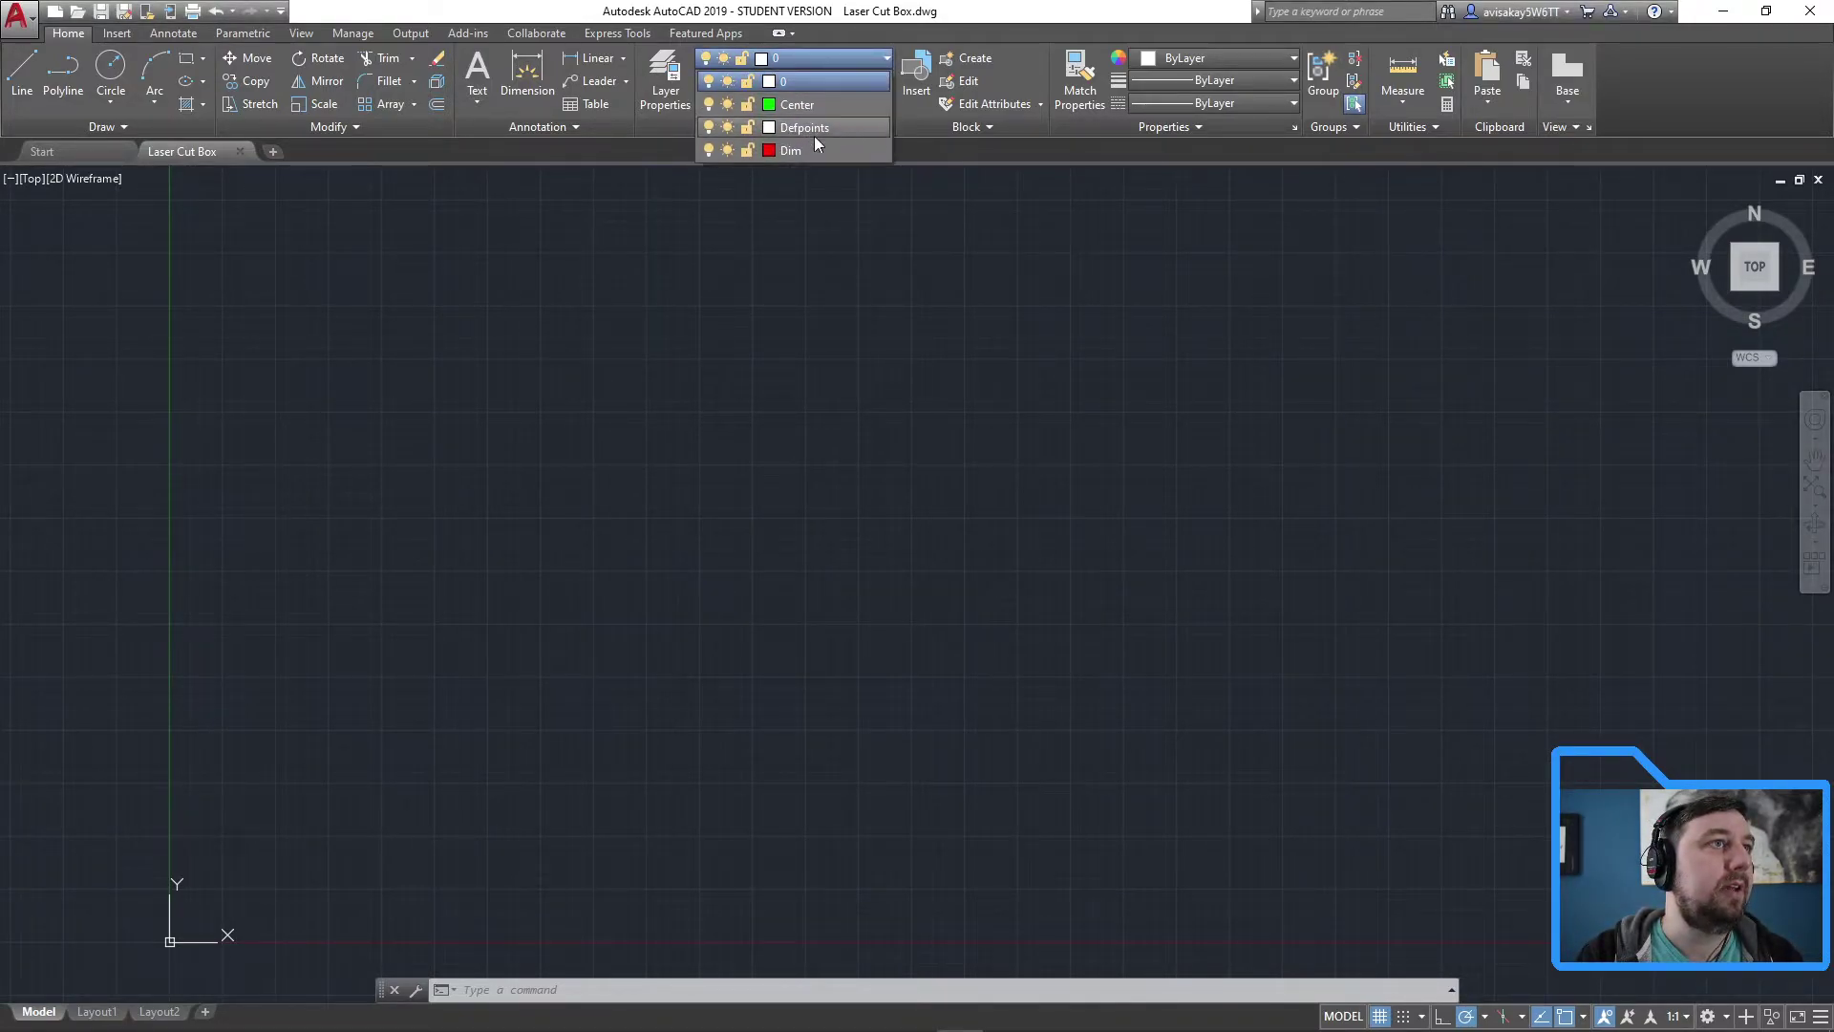
left_click(810, 82)
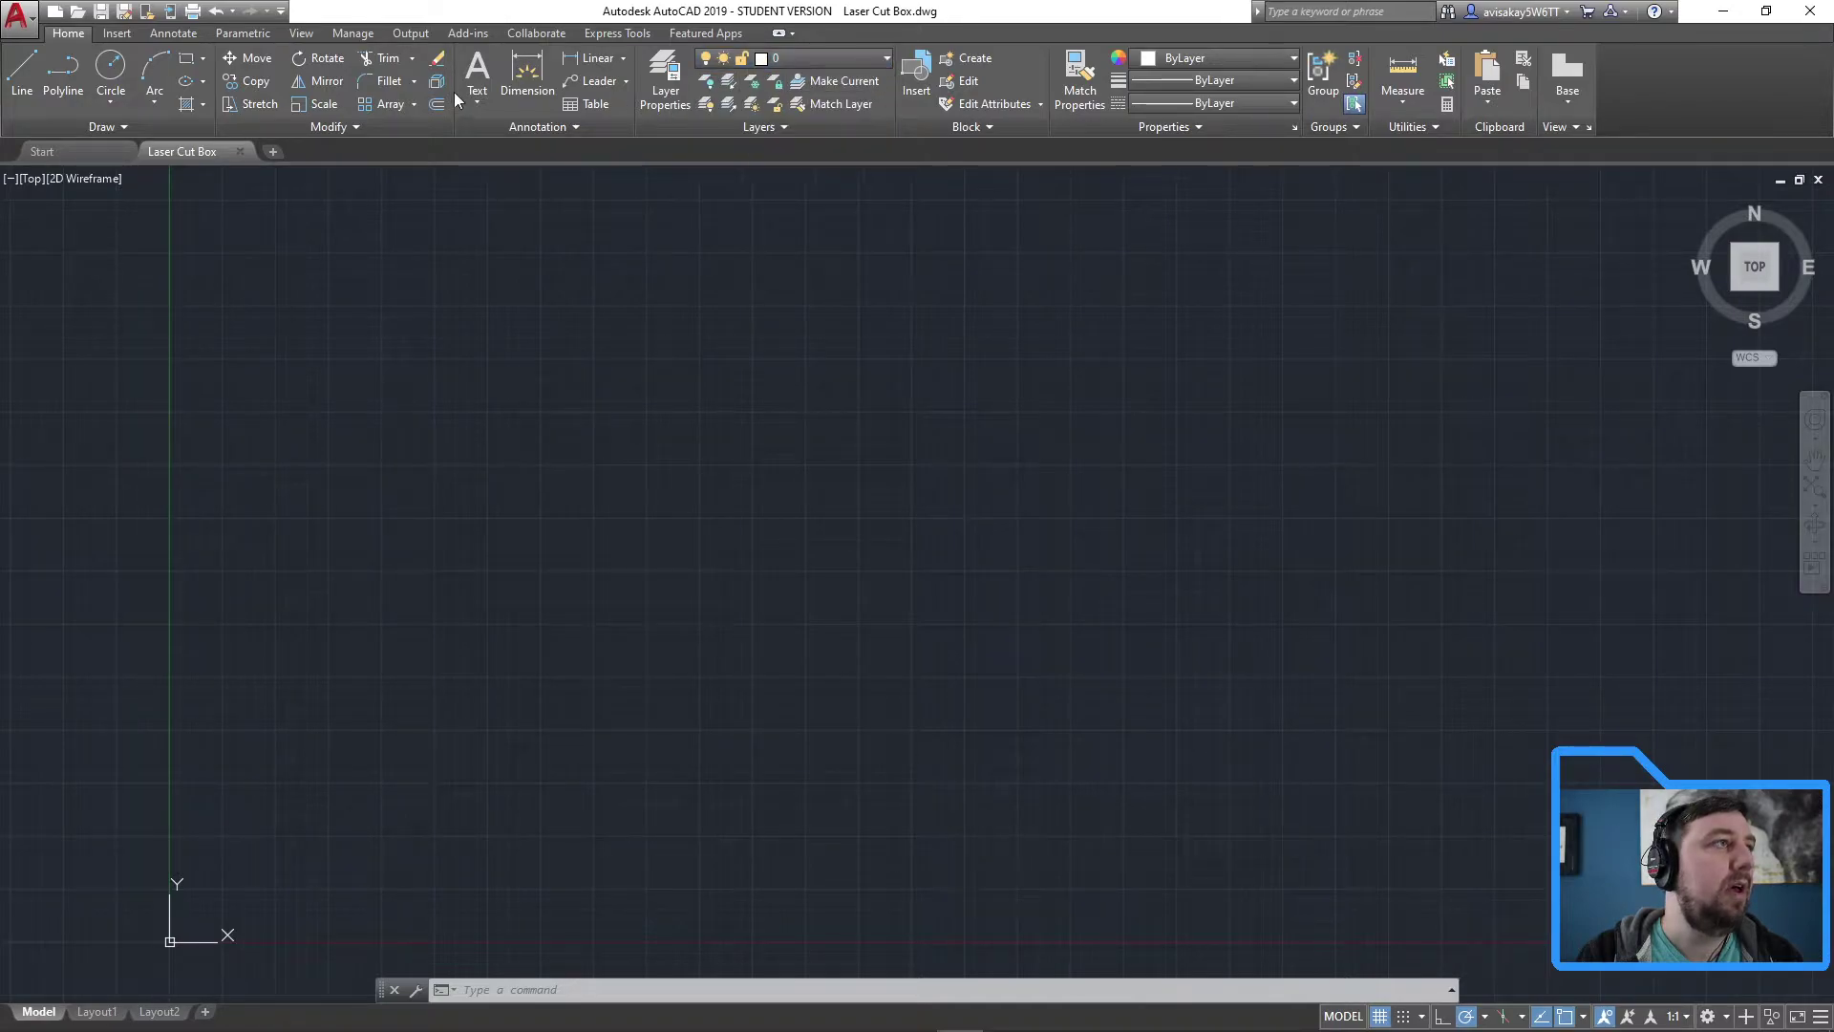
left_click(186, 59)
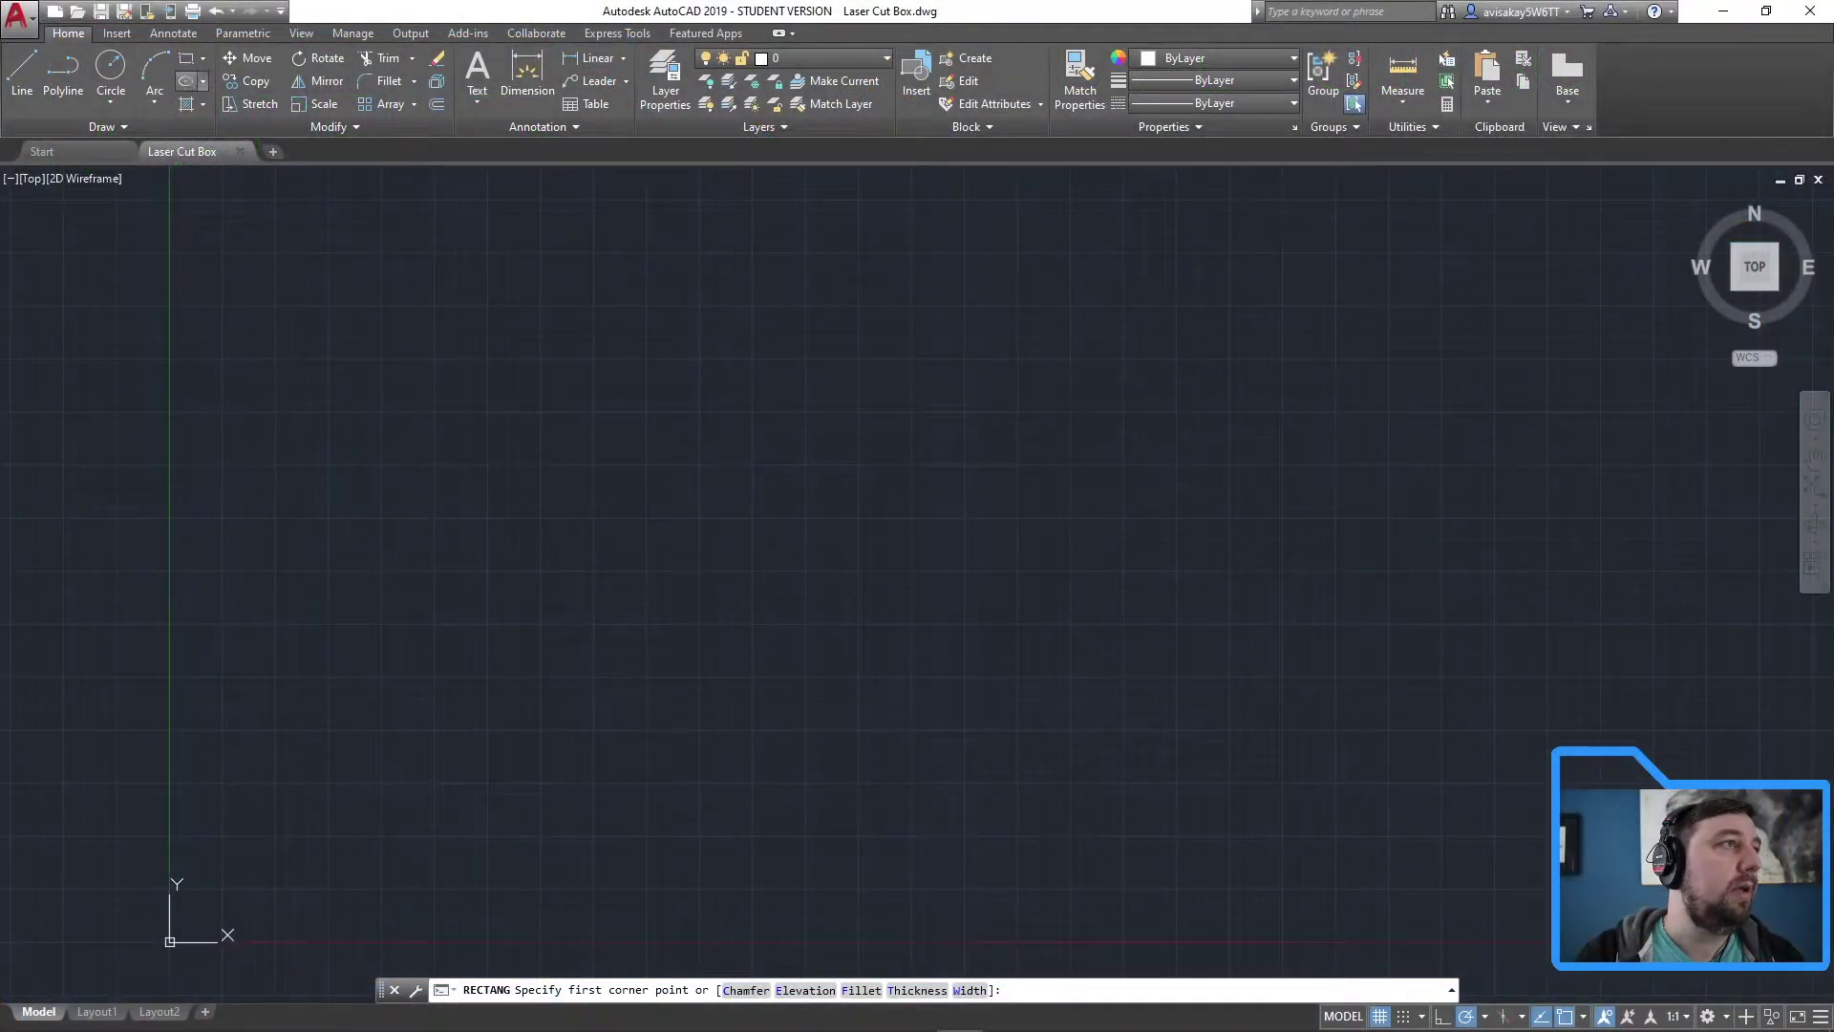
Draw a 10-7/8 by 3 rectangle from a lower-left corner and frame it in the view
left_click(378, 633)
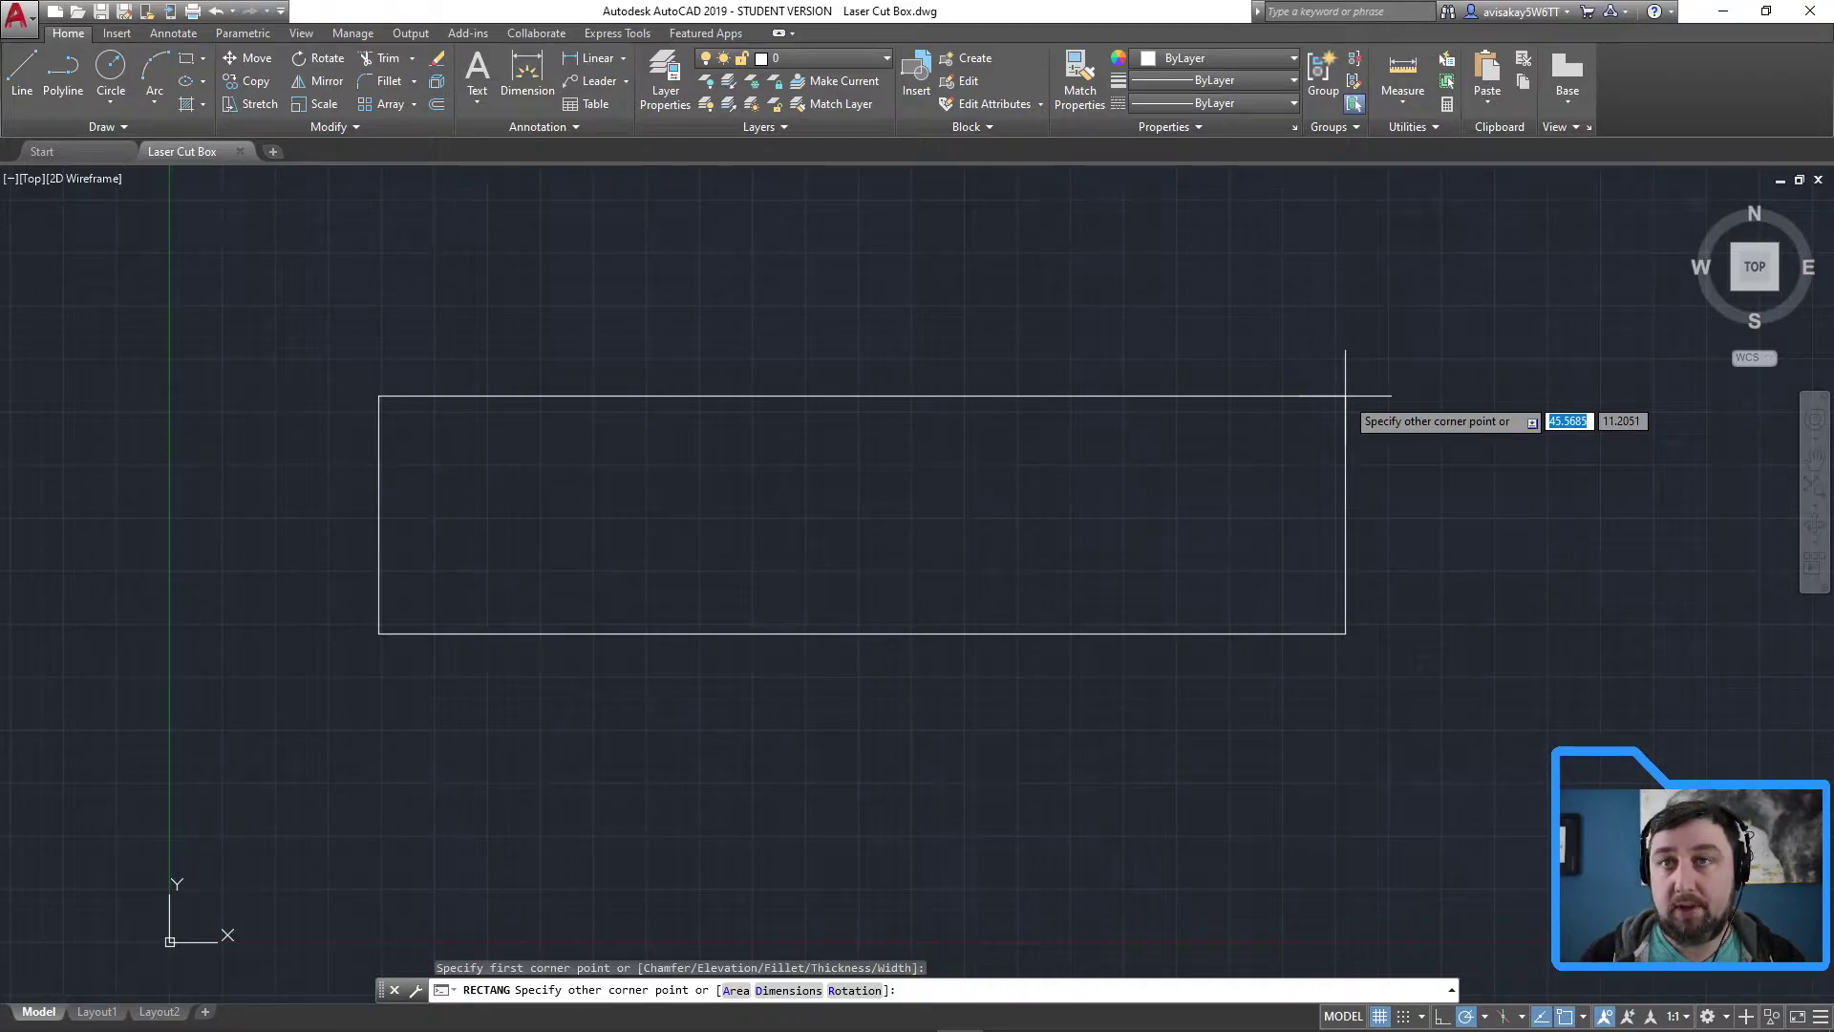
type("10")
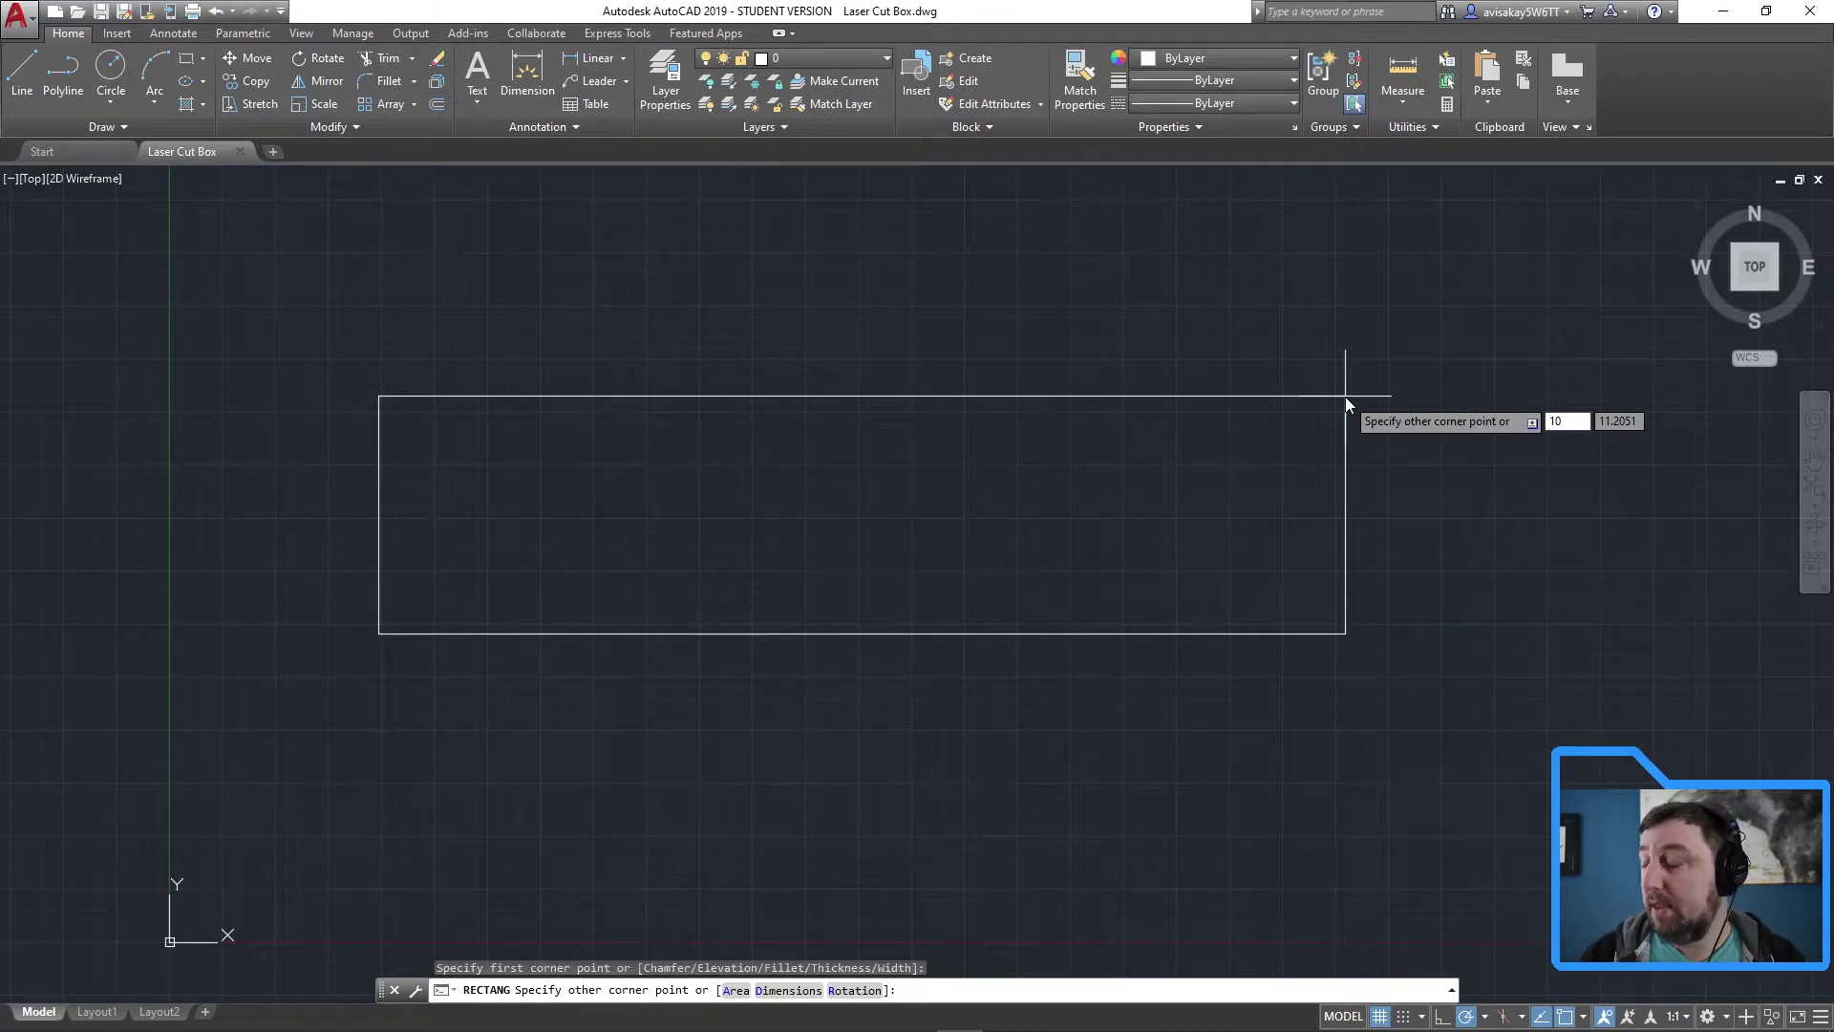
type("-")
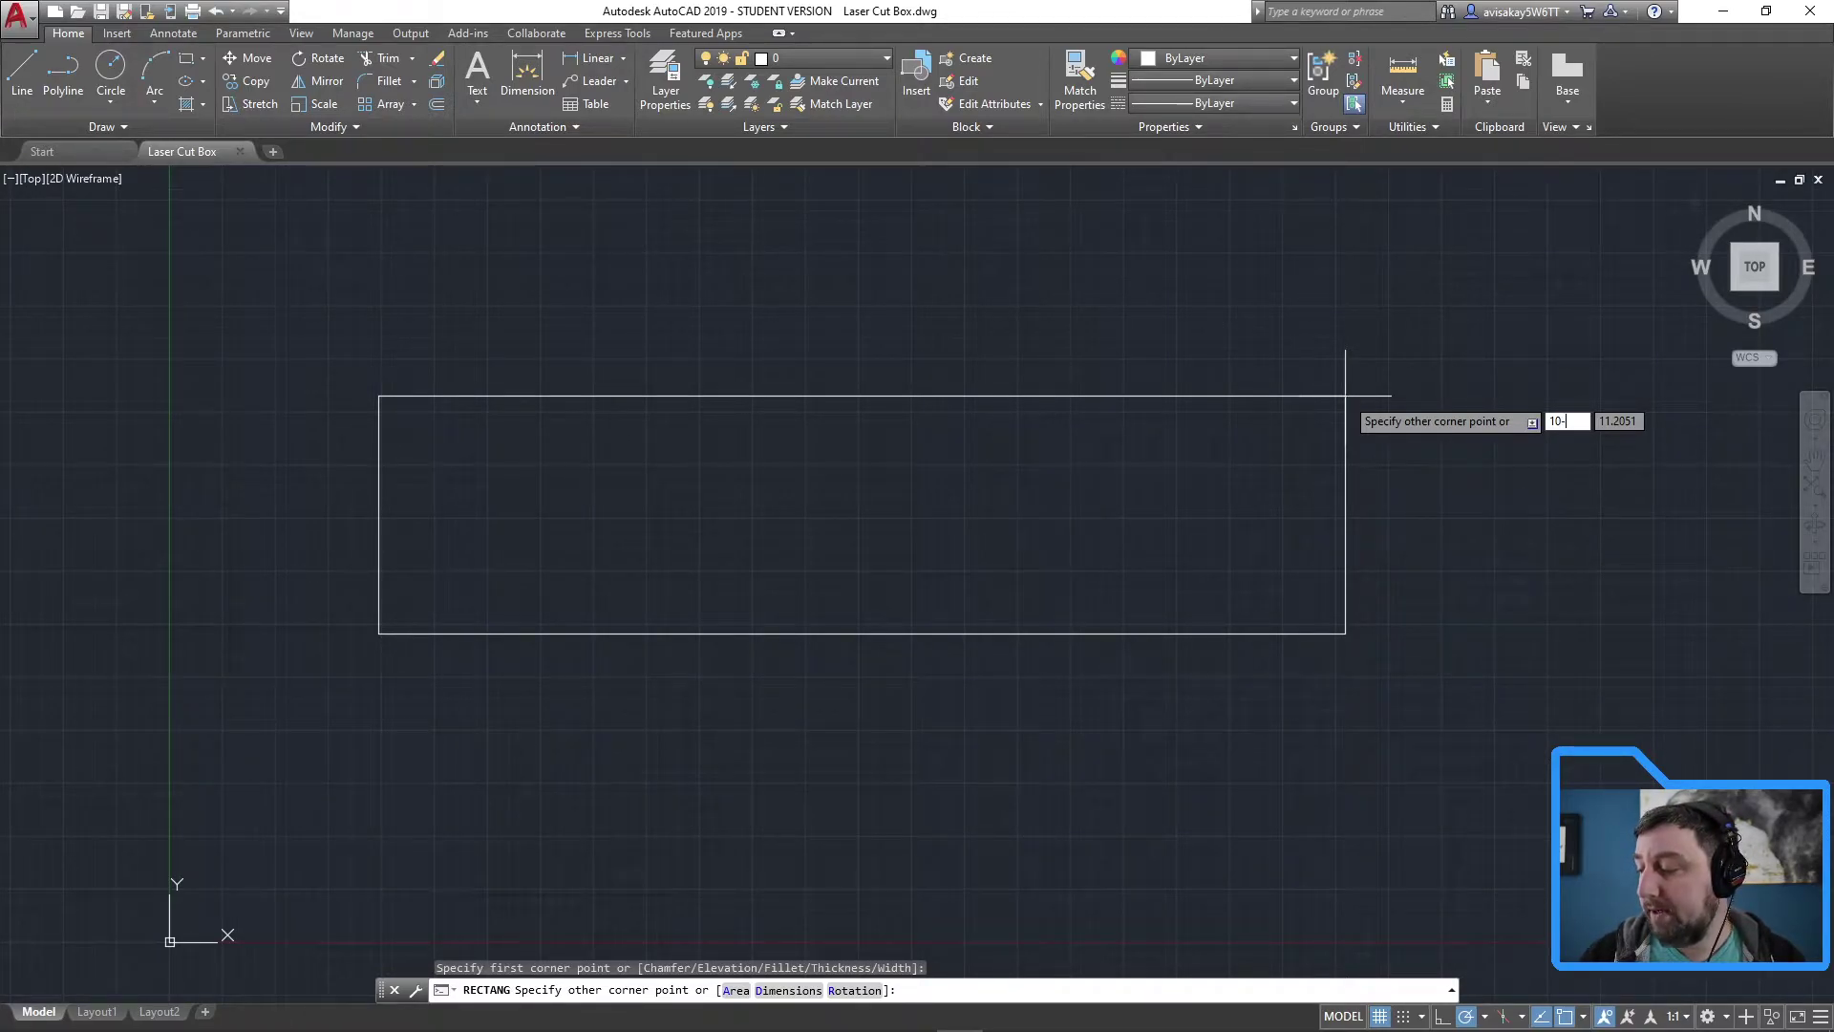
type("7/8")
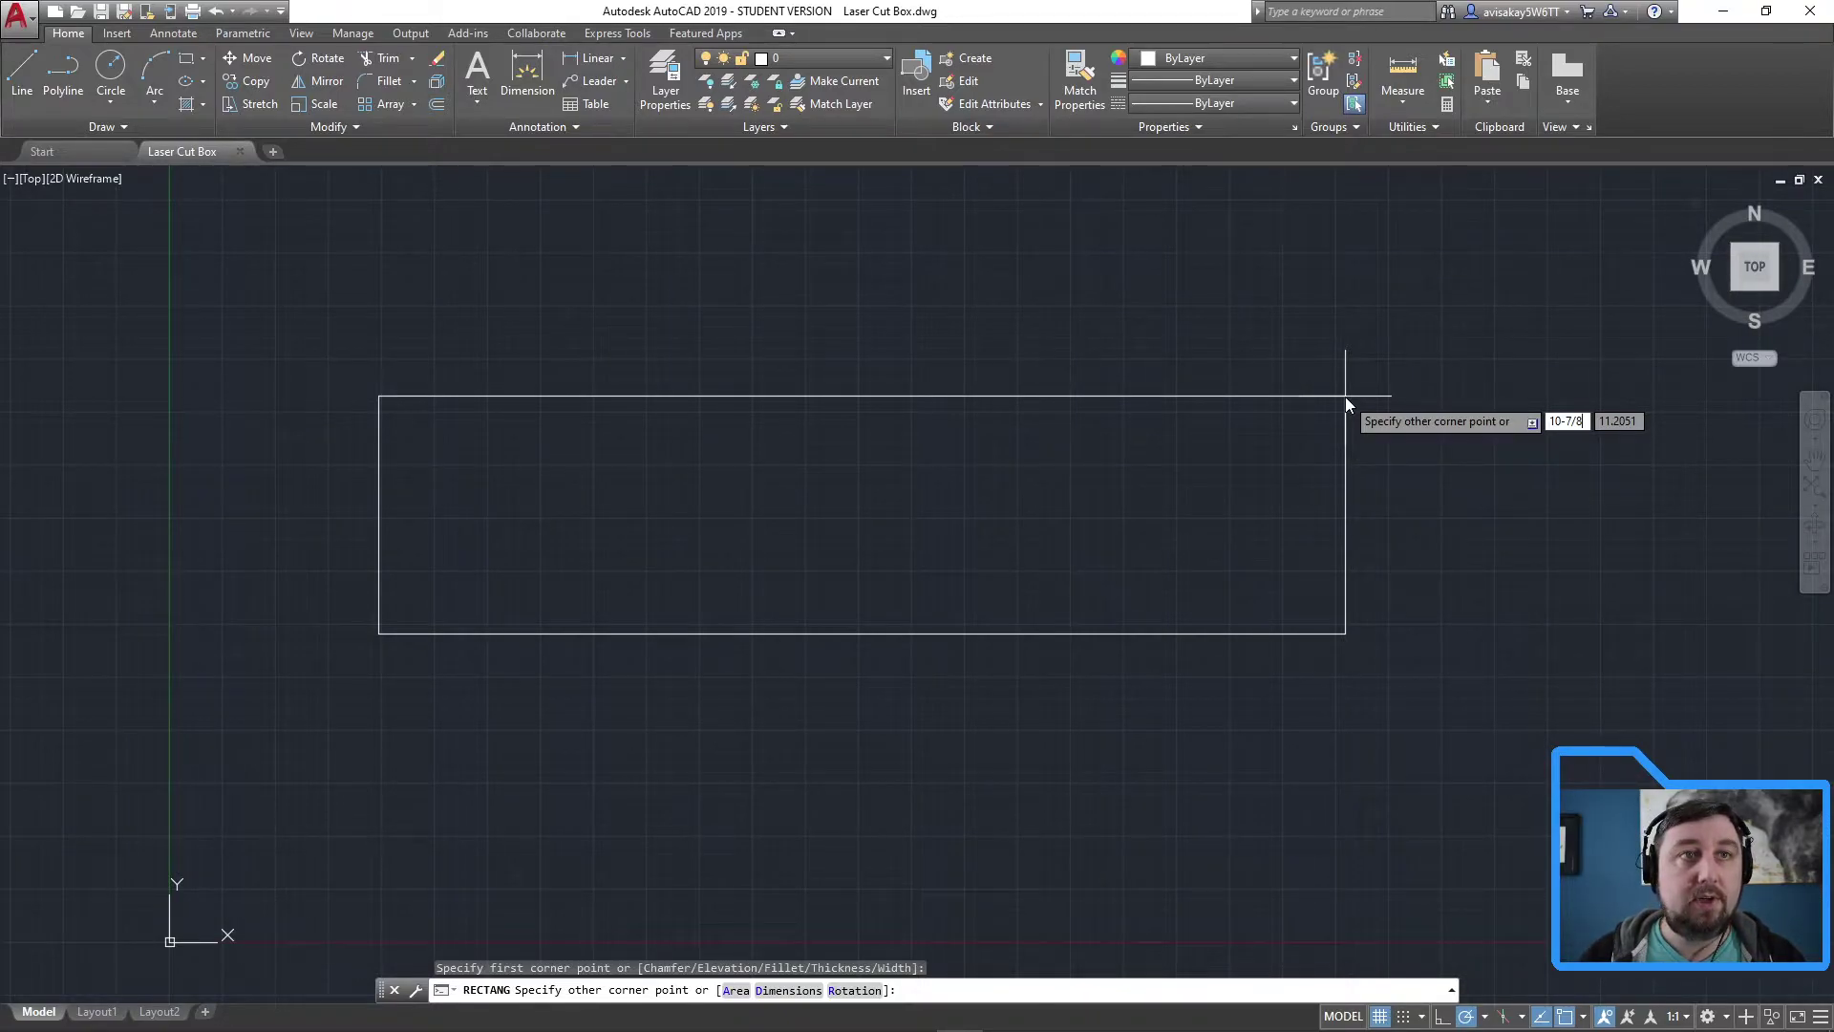
key("Tab")
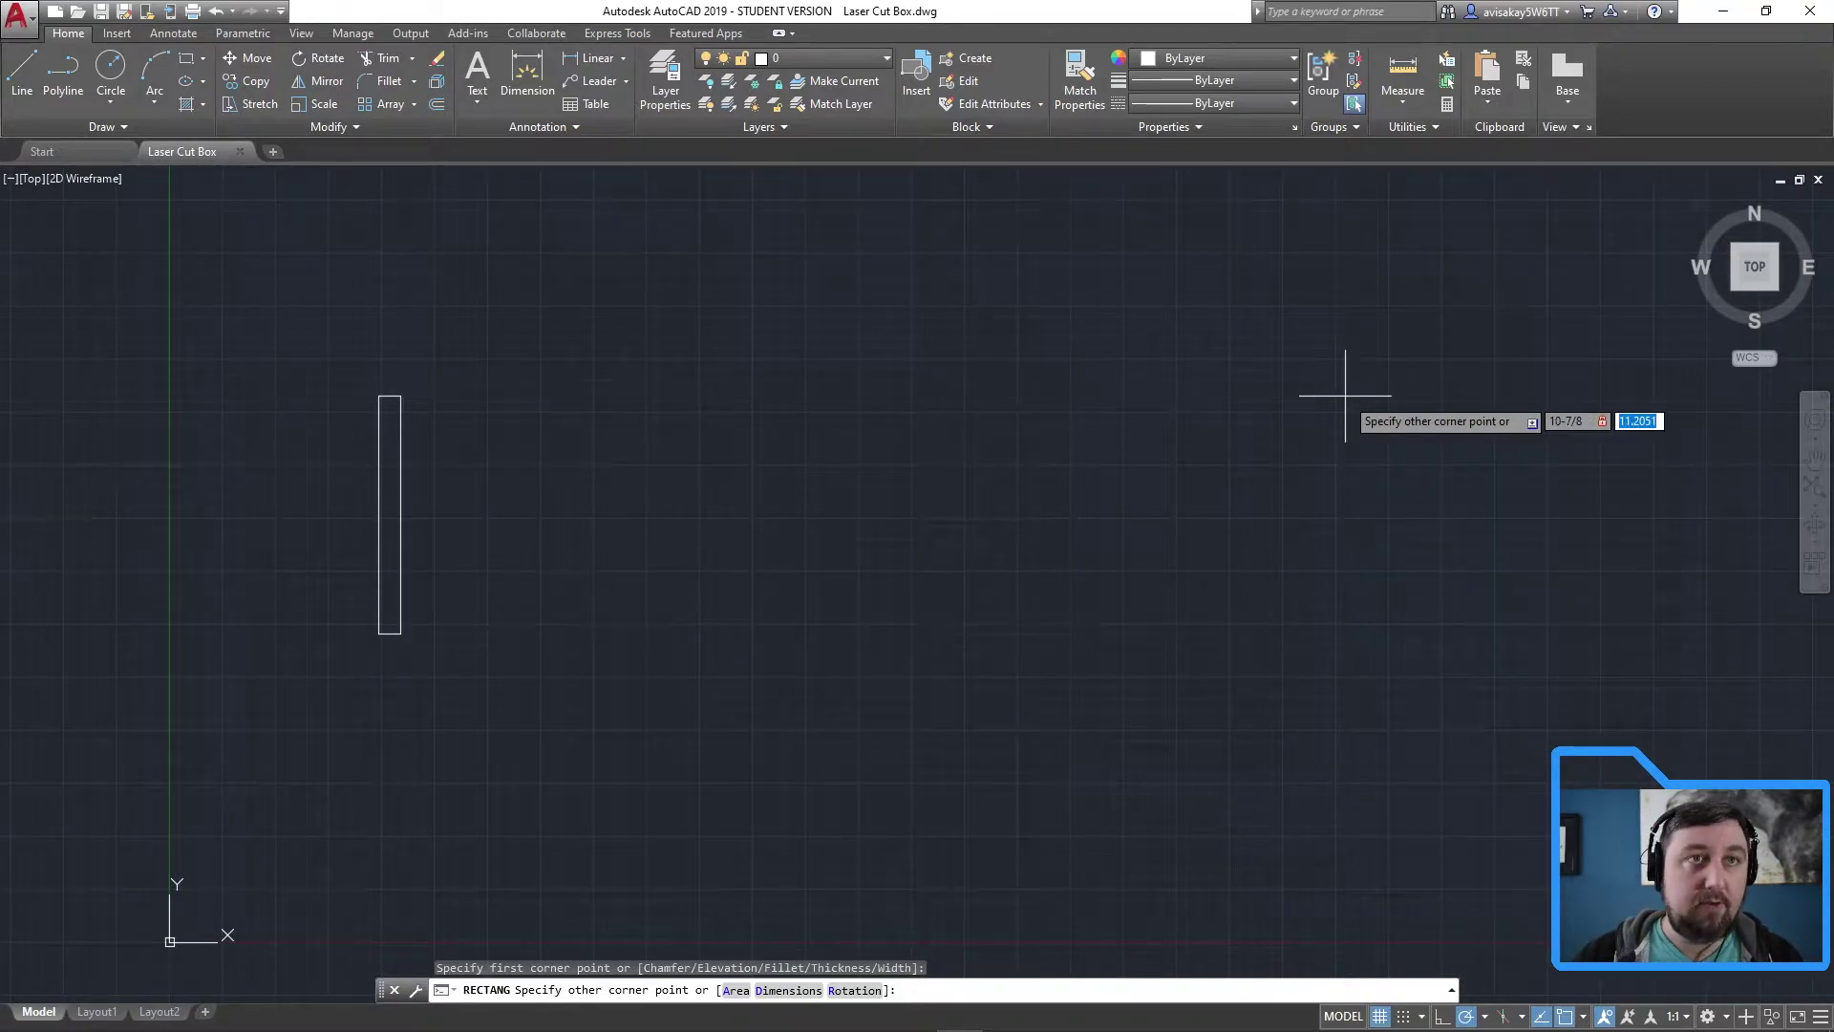
type("3")
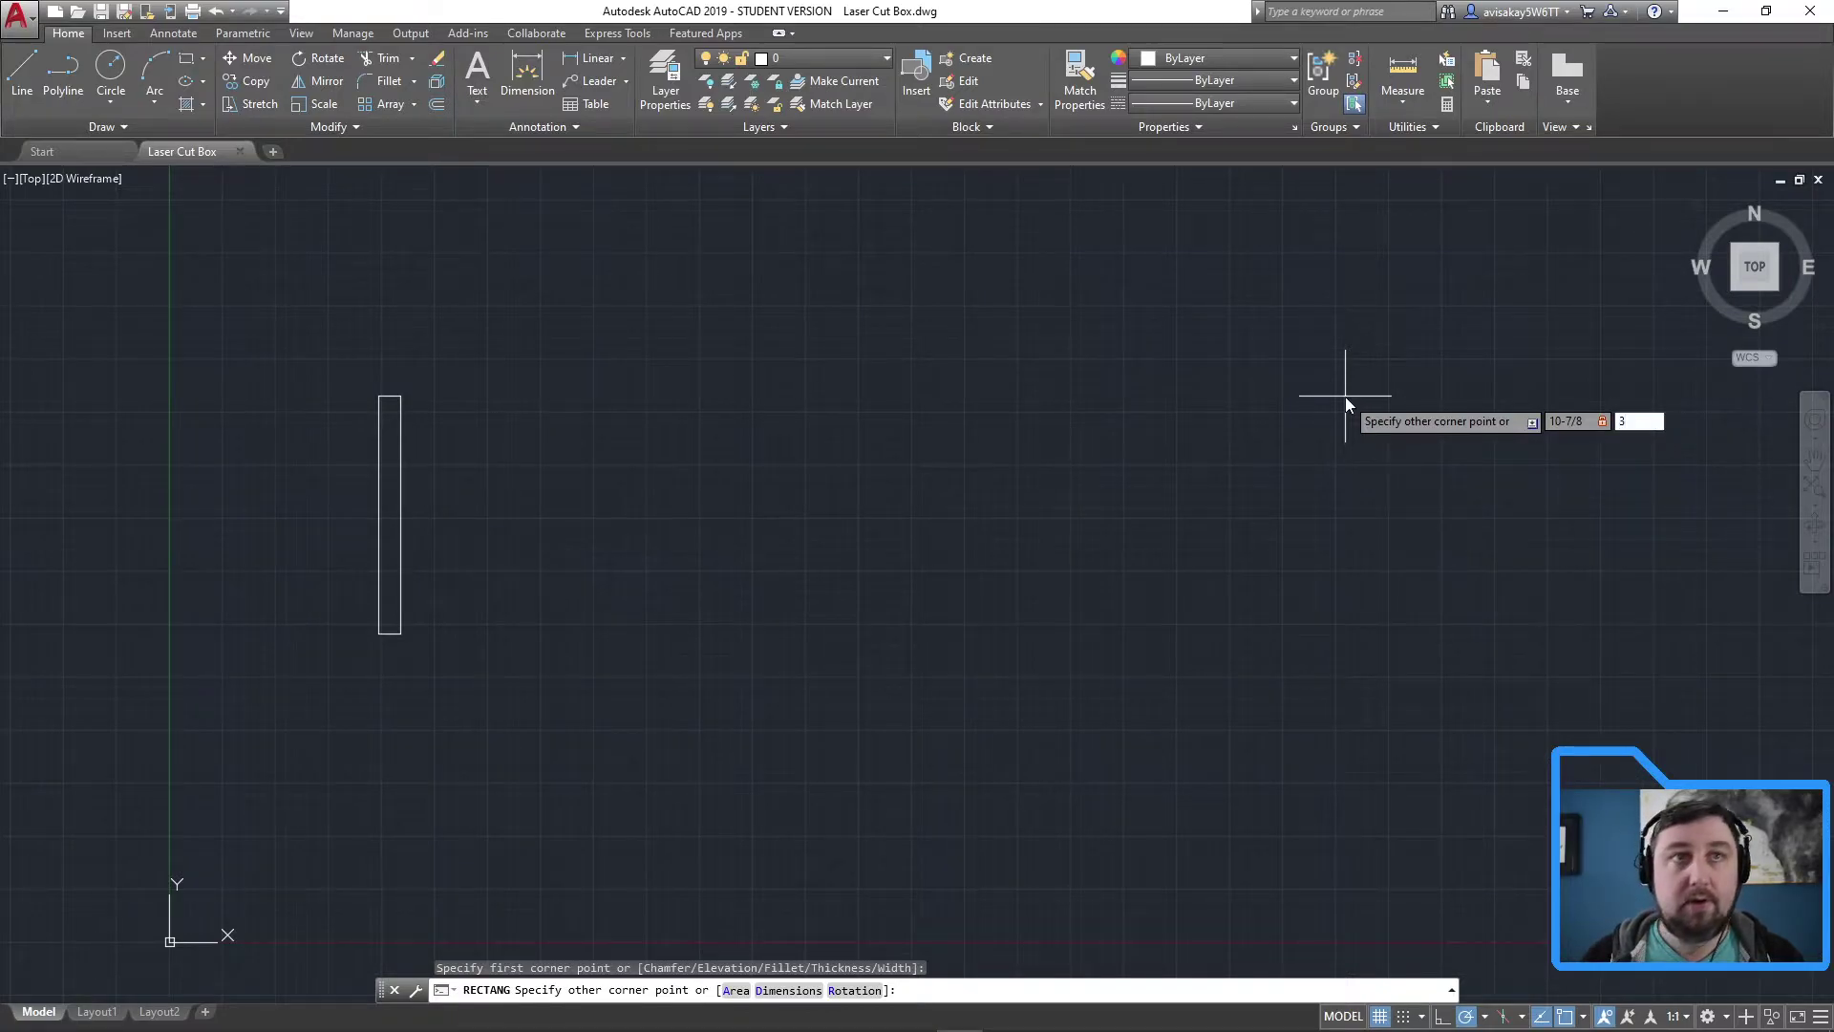
key("Return")
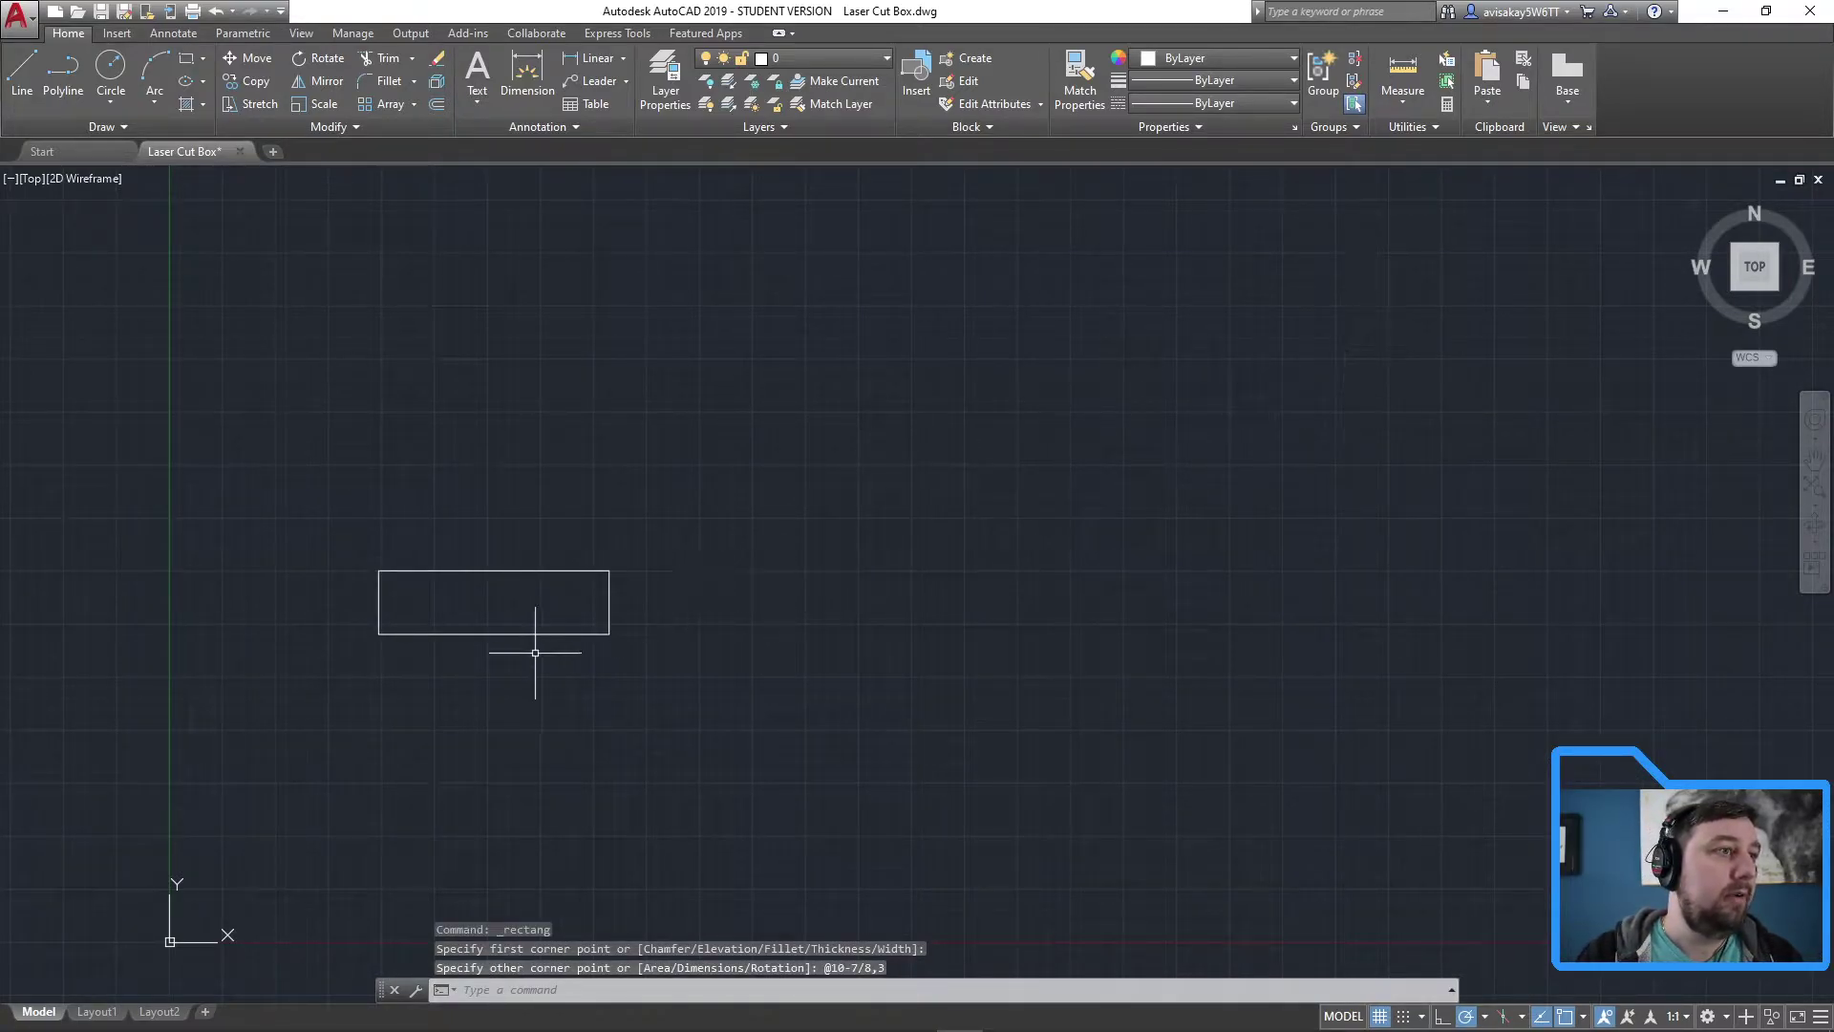
middle_click_drag(532, 643, 975, 458)
scroll(974, 459, "up", 8)
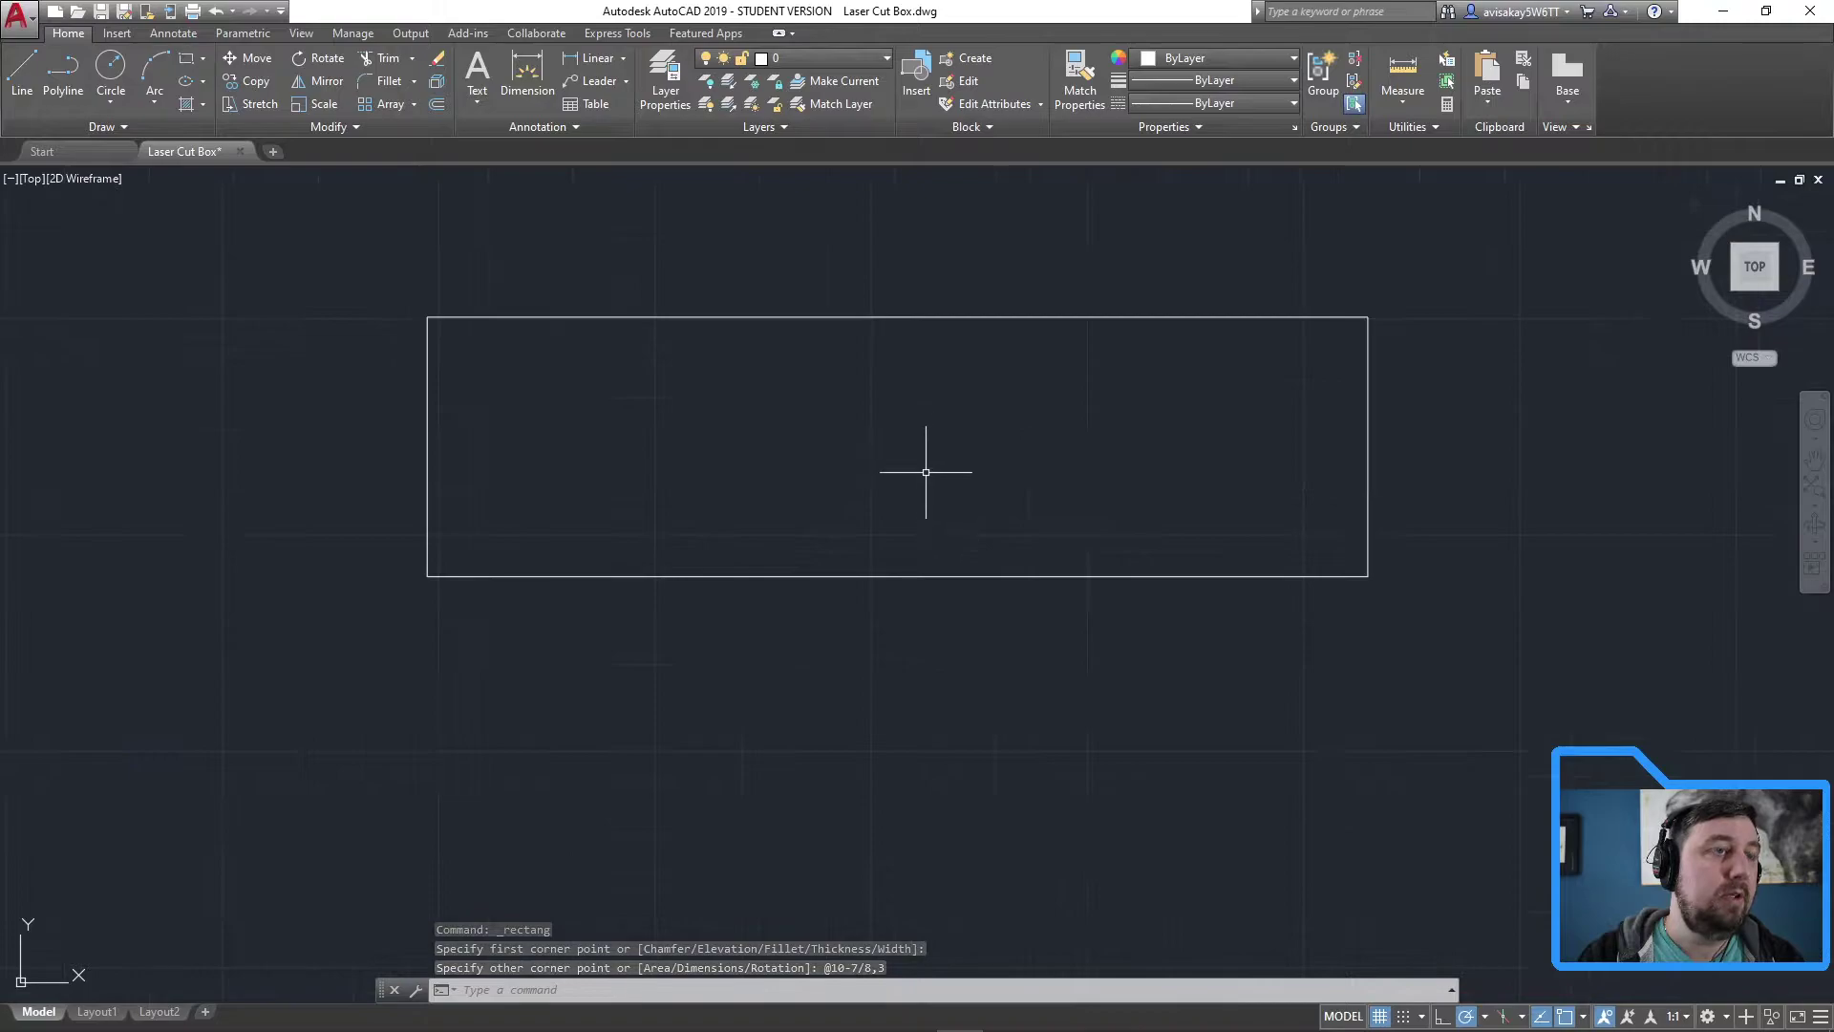
mouse_move(1146, 524)
middle_mouse_down()
mouse_move(868, 605)
mouse_move(937, 597)
middle_mouse_up()
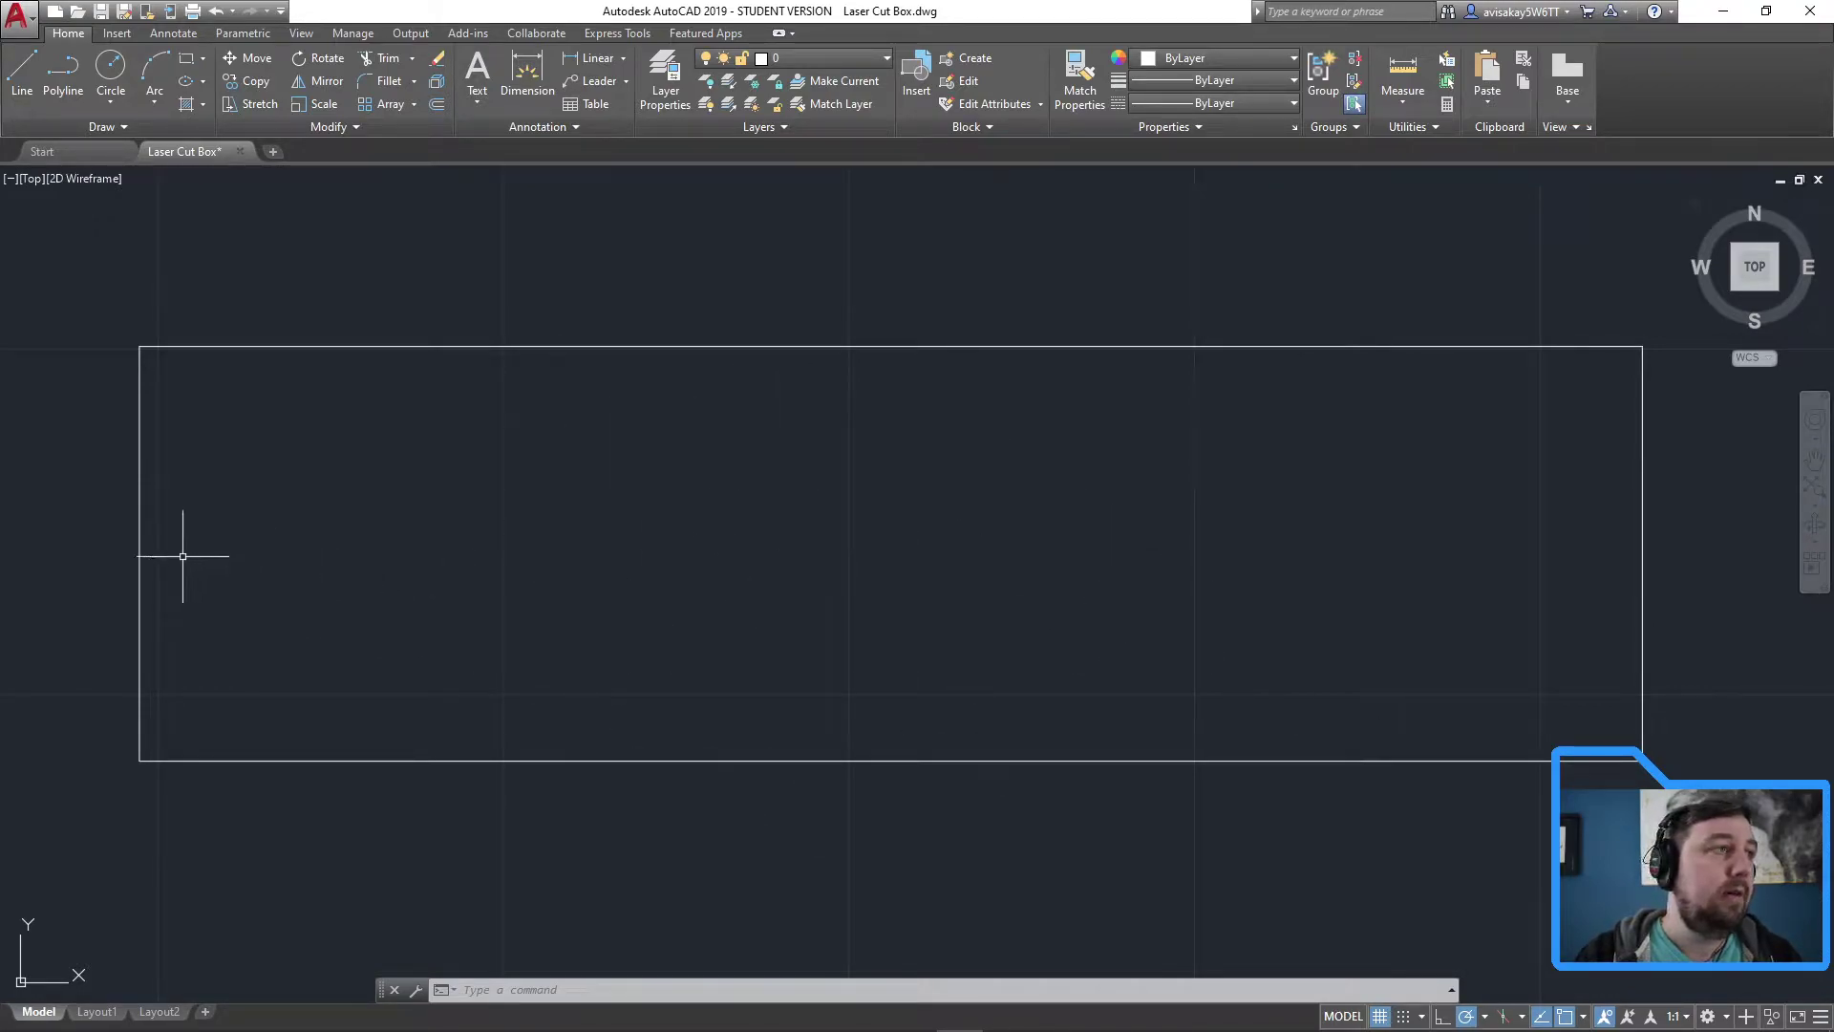
Make Center the current layer and draw a line between the rectangle's side midpoints
left_click(821, 58)
left_click(821, 111)
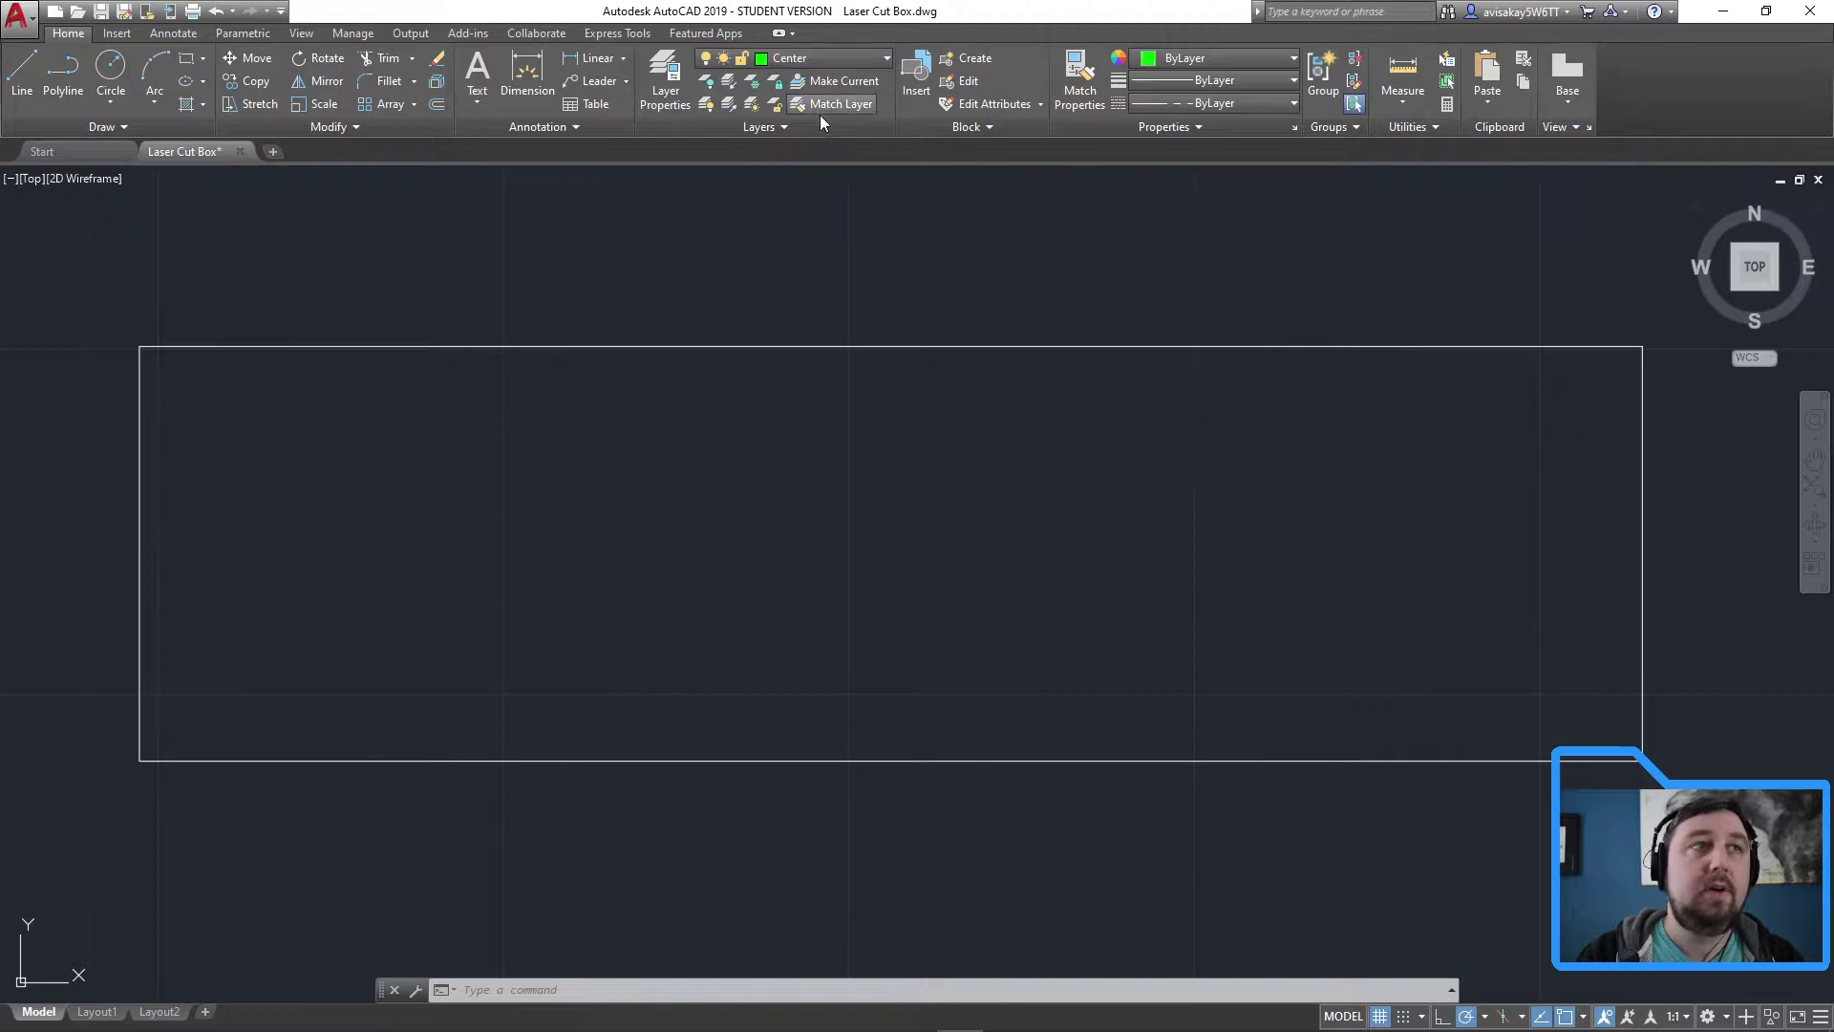
left_click(21, 71)
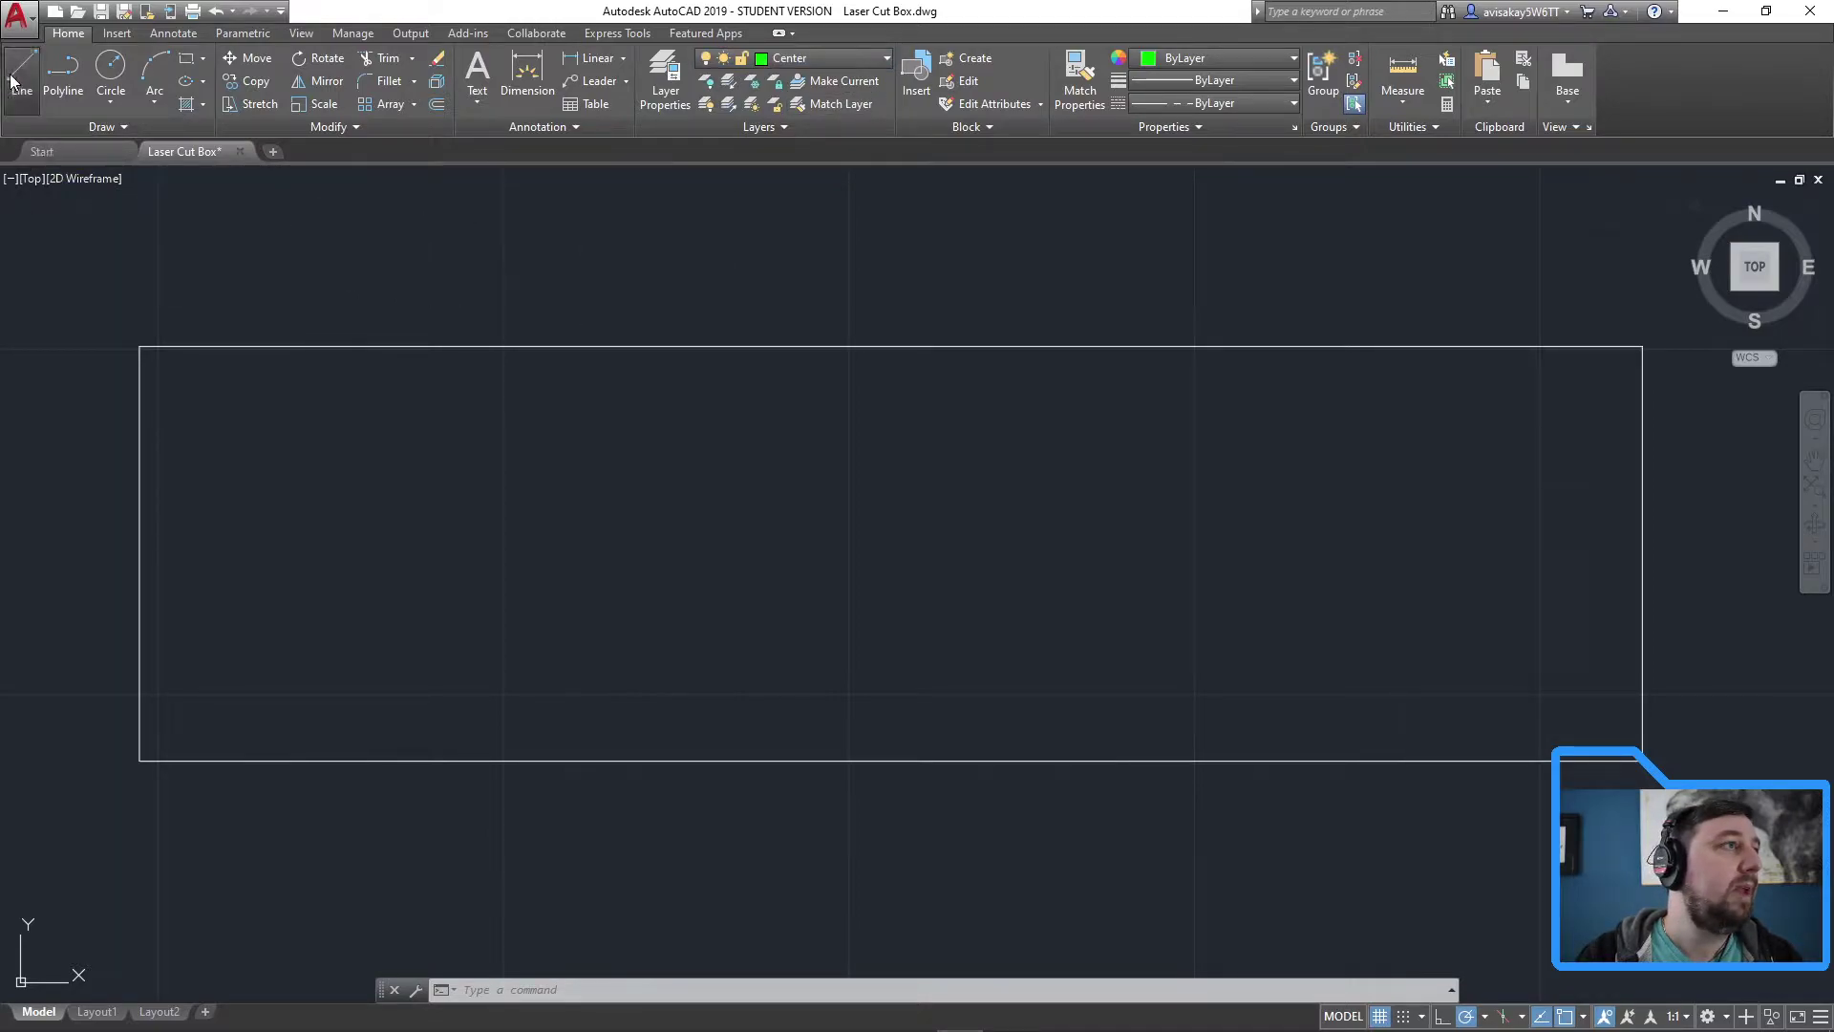
left_click(141, 553)
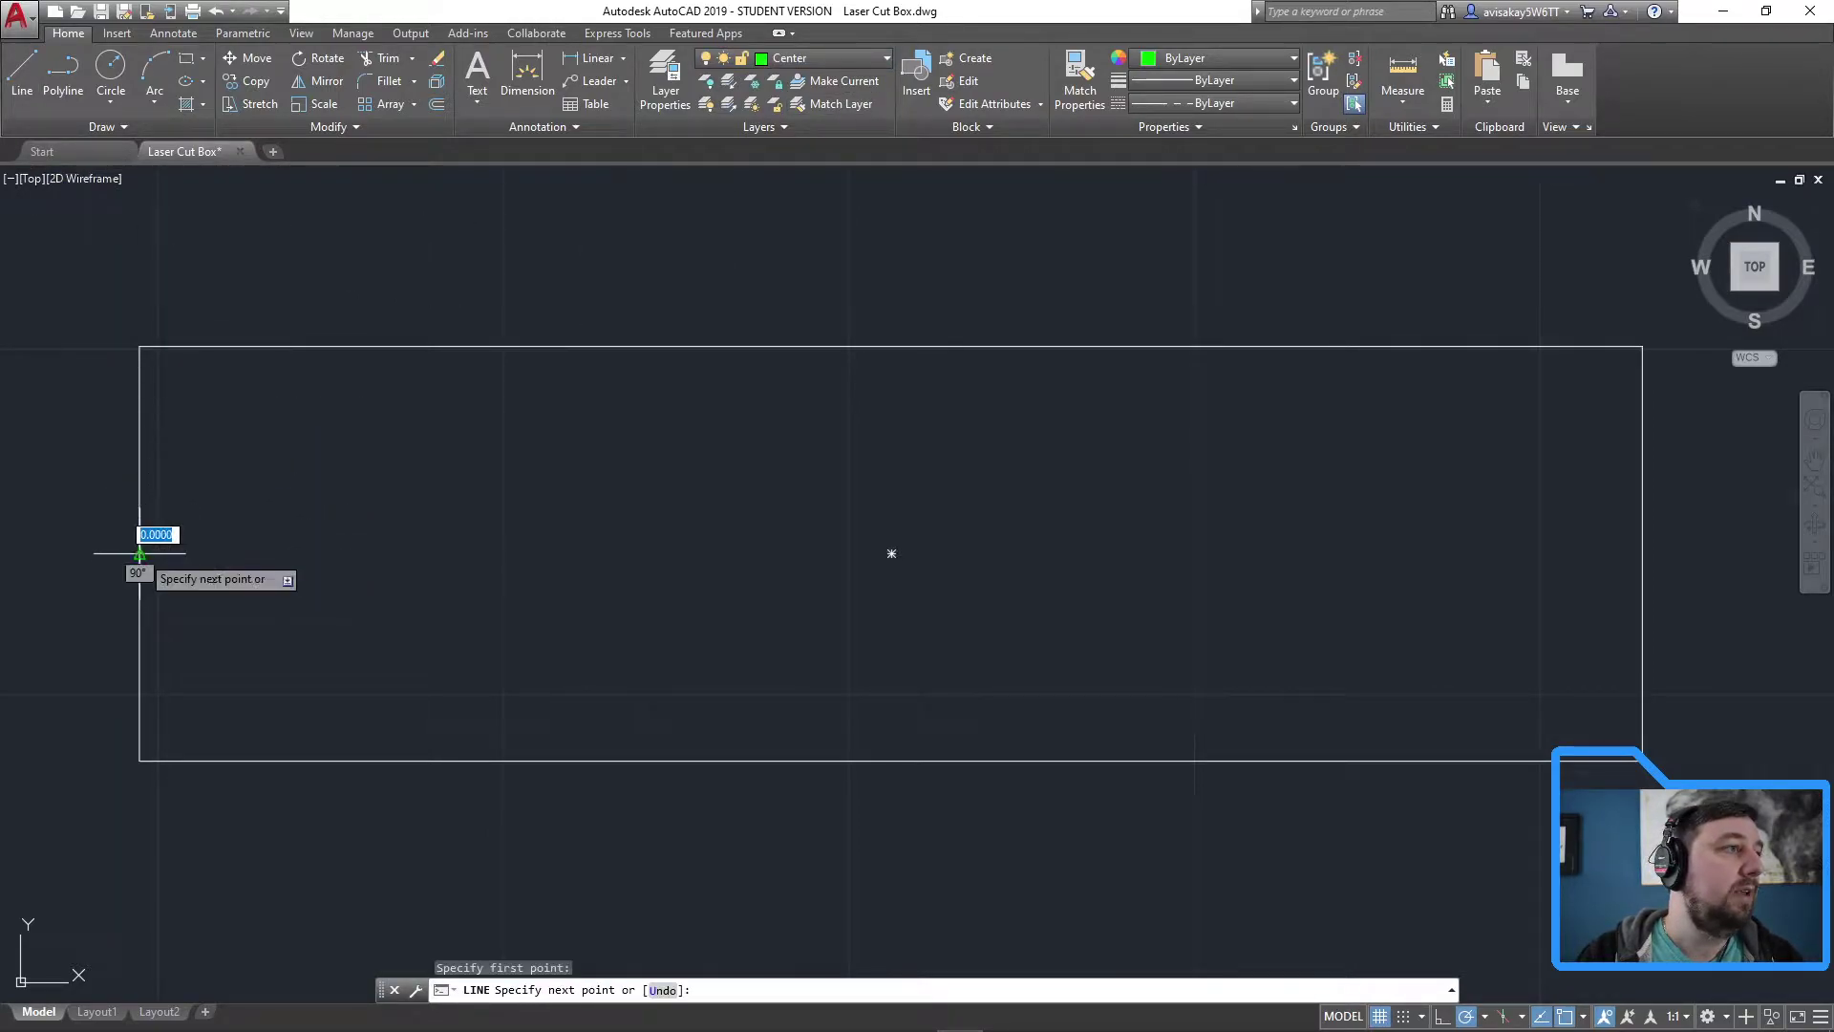
left_click(1643, 553)
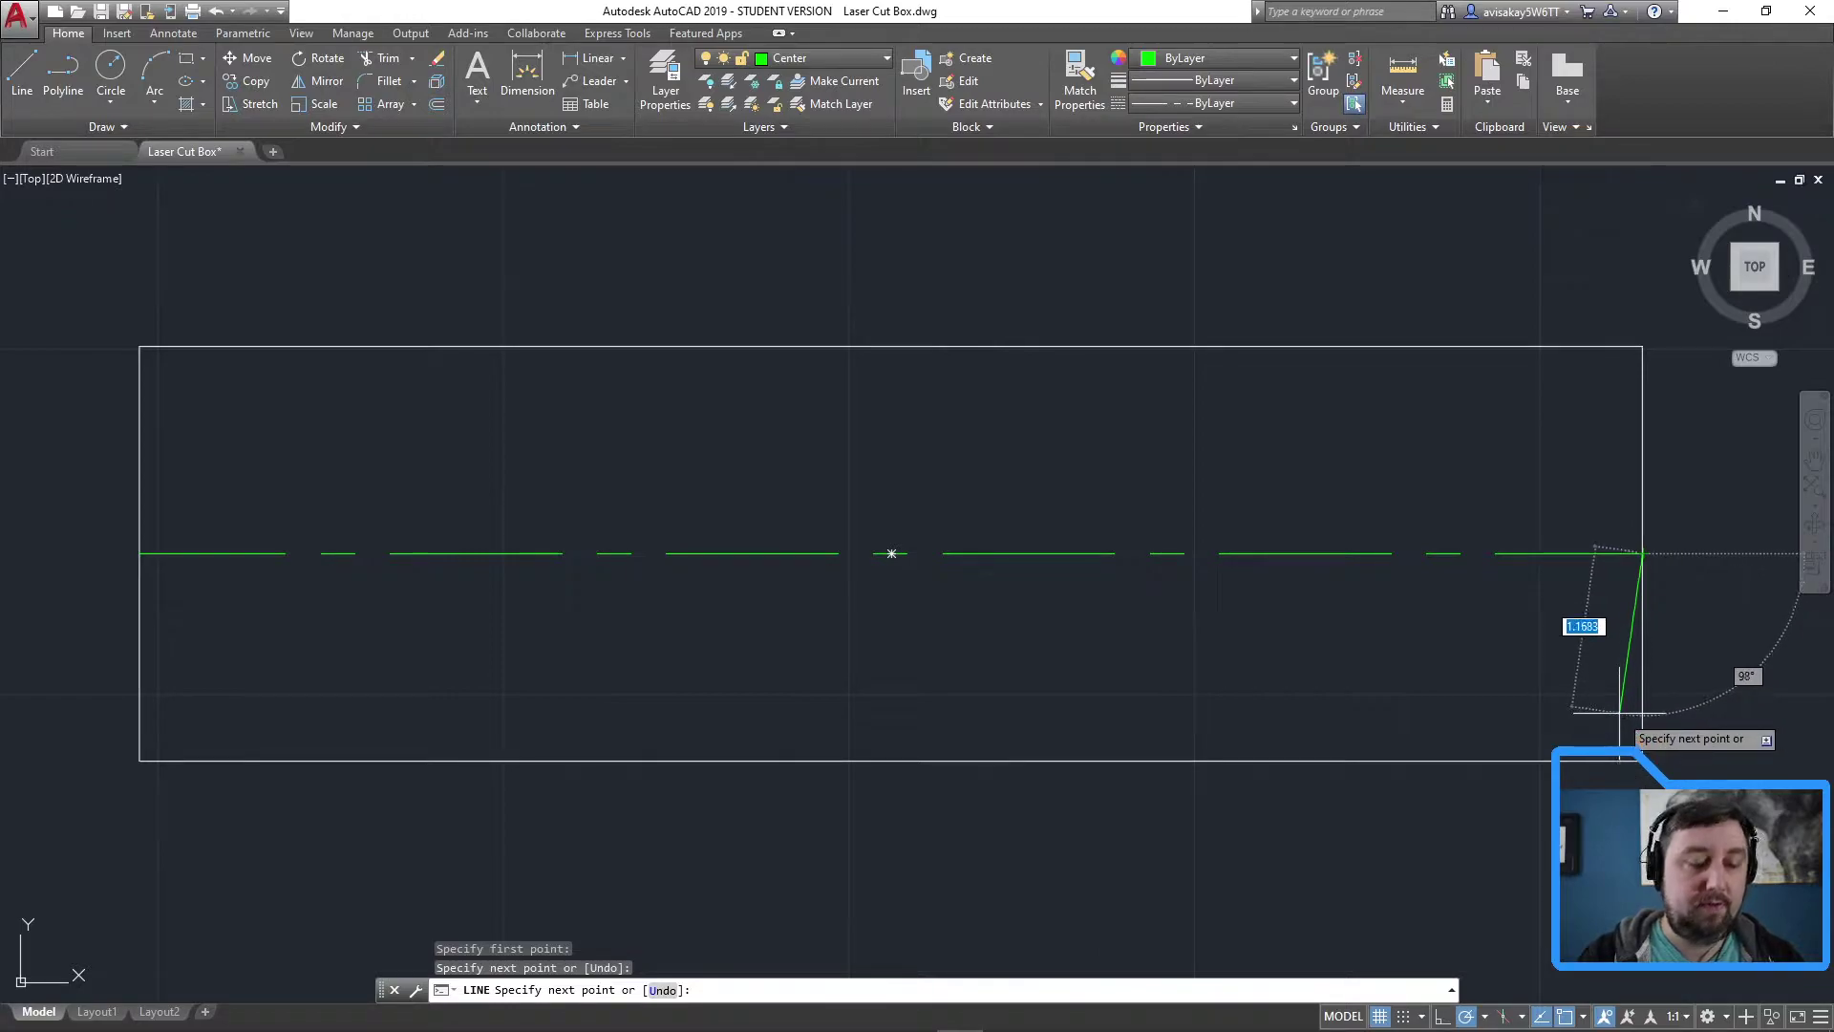
key("Escape")
Stretch both ends of the centerline outward by 1 unit
left_click(1637, 553)
left_click(1649, 554)
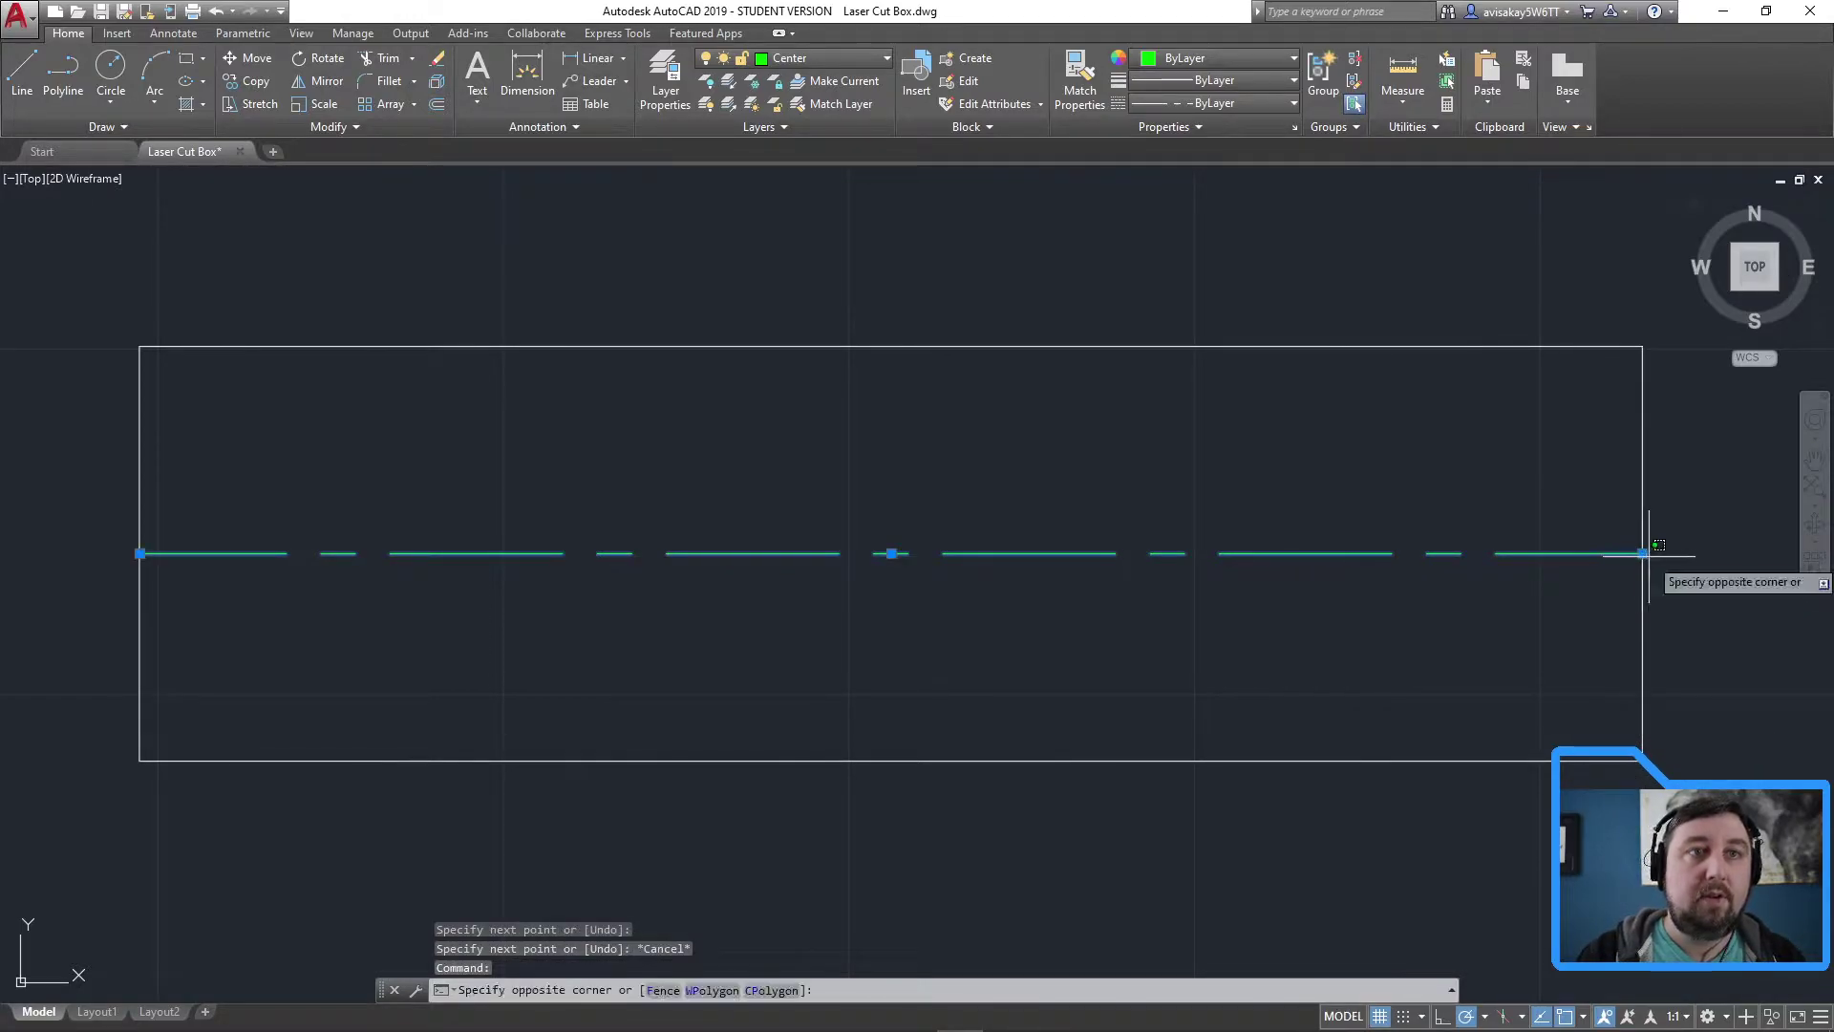
key("Escape")
left_click(1643, 553)
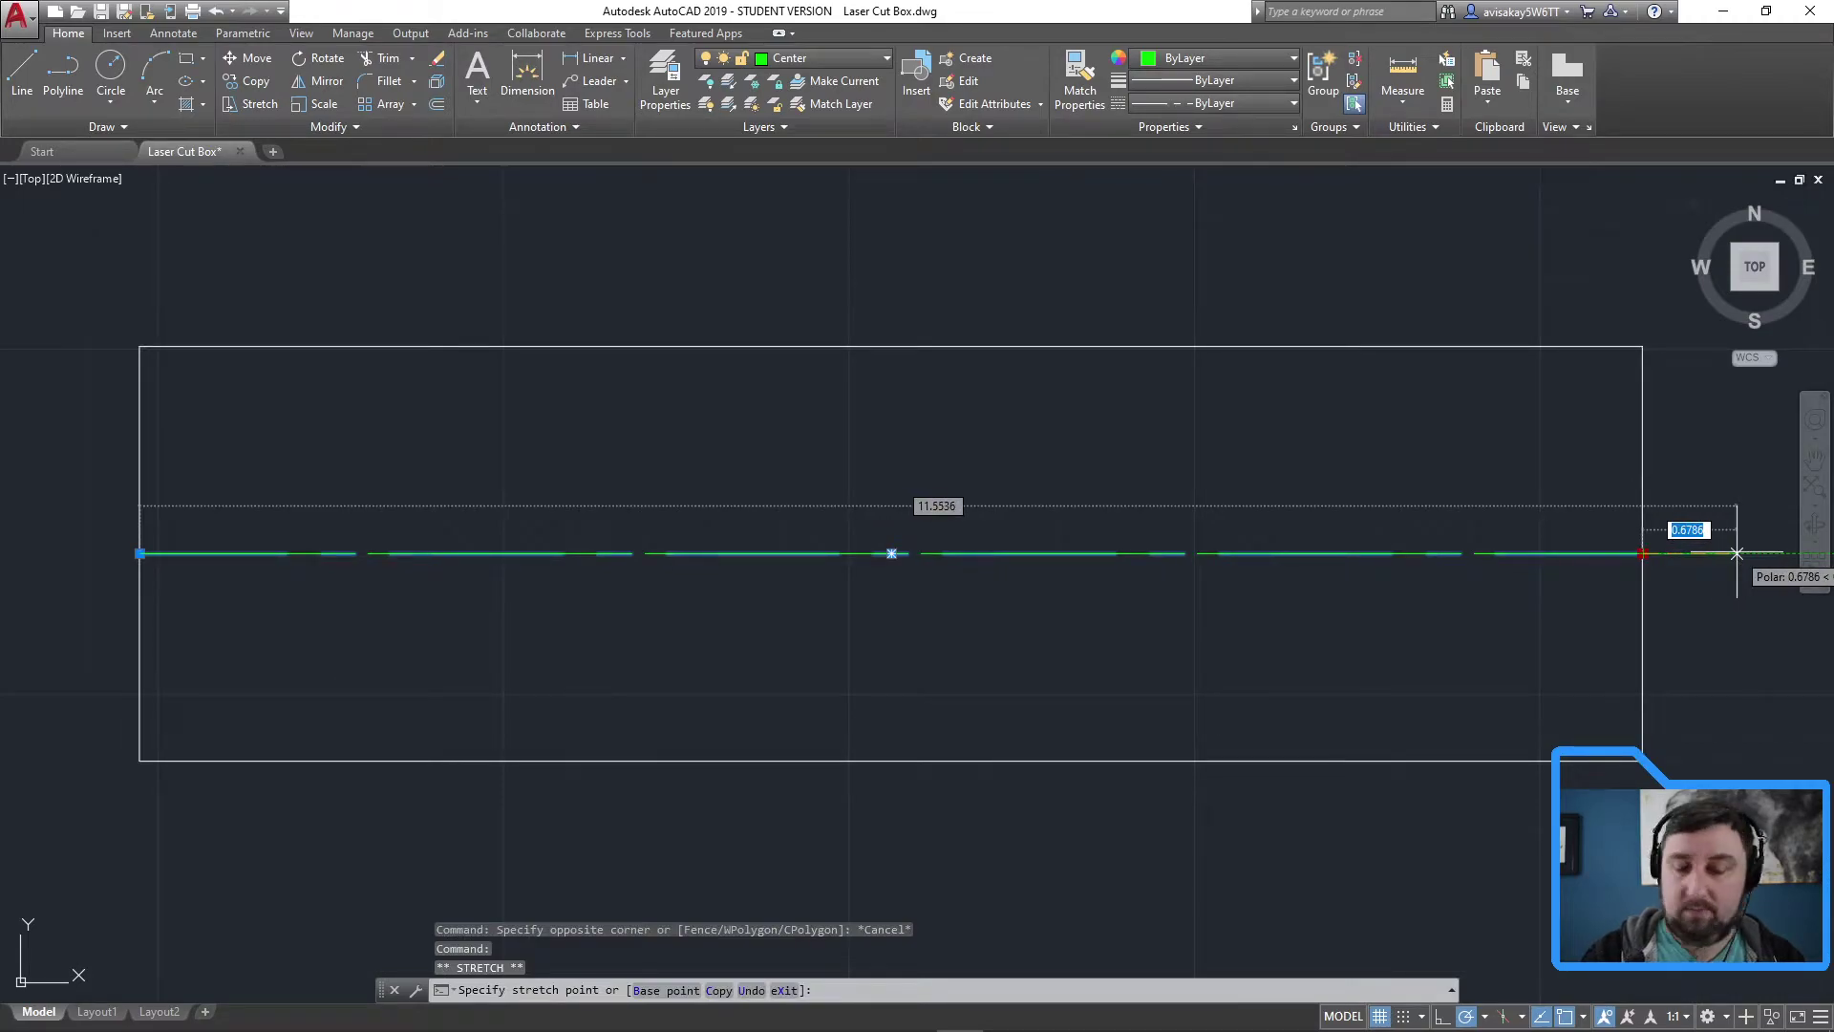
type("1")
key("Return")
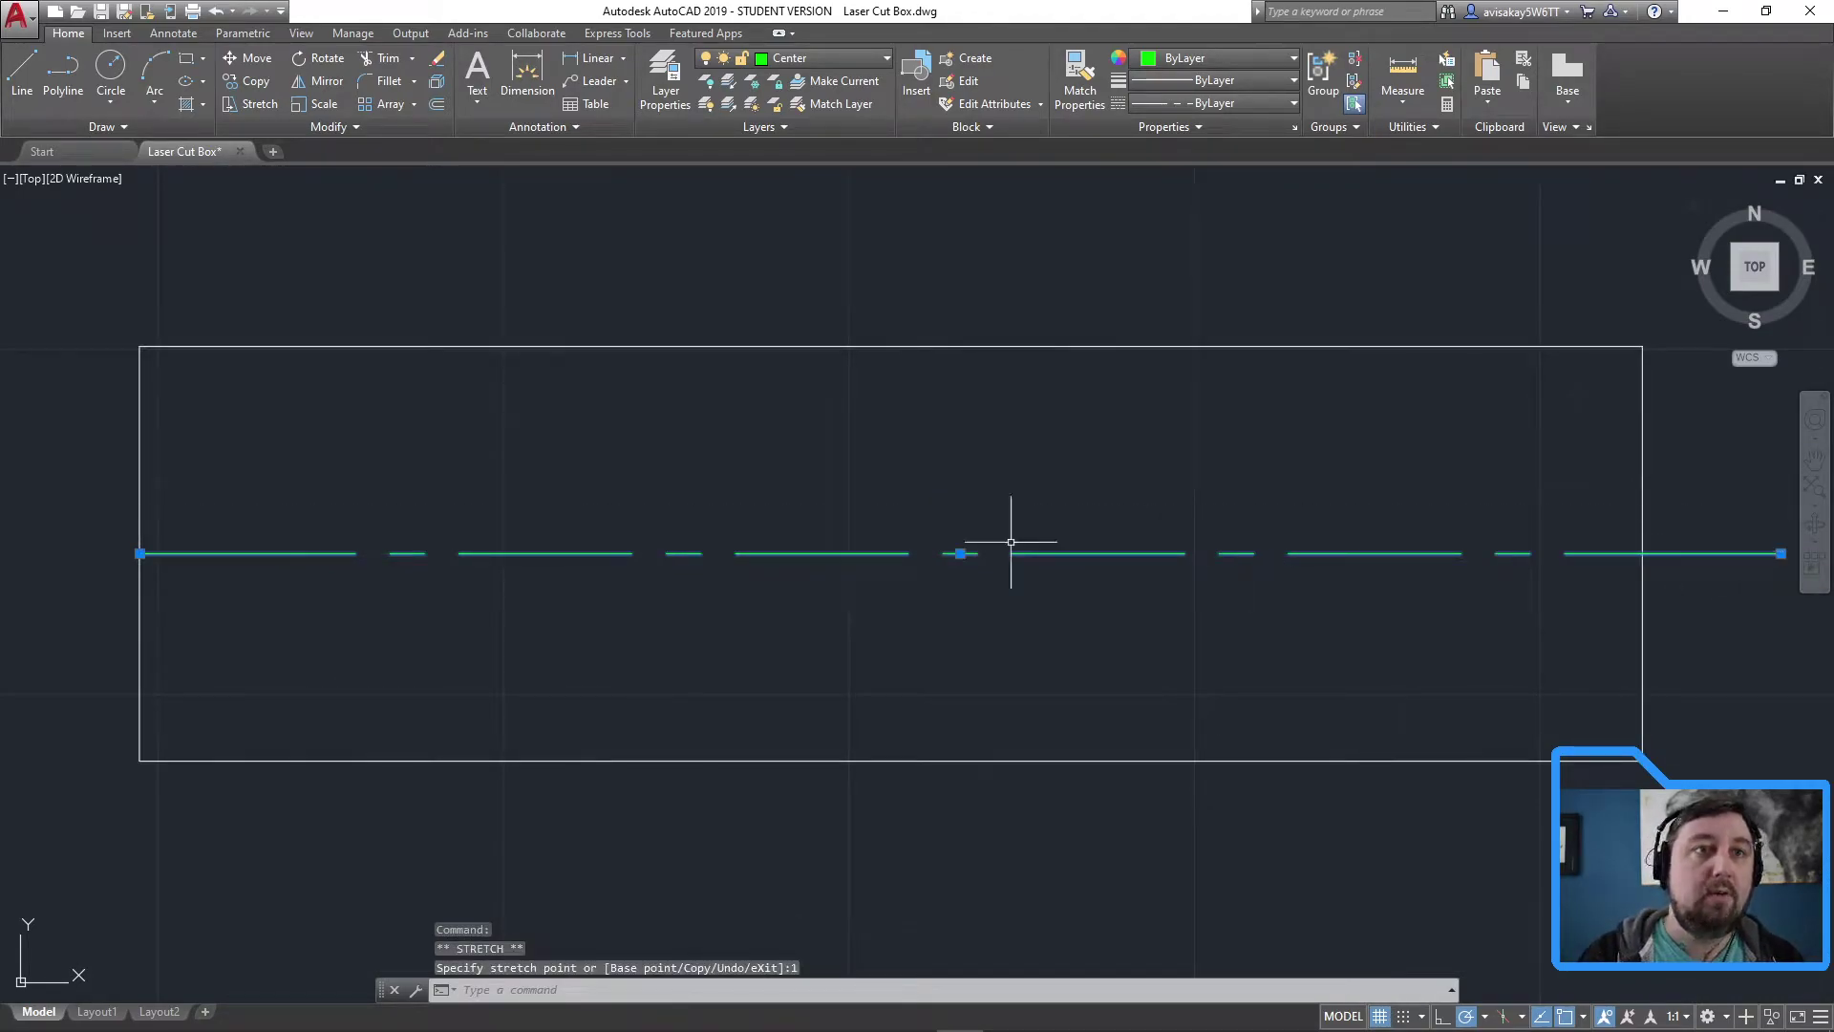
left_click(139, 553)
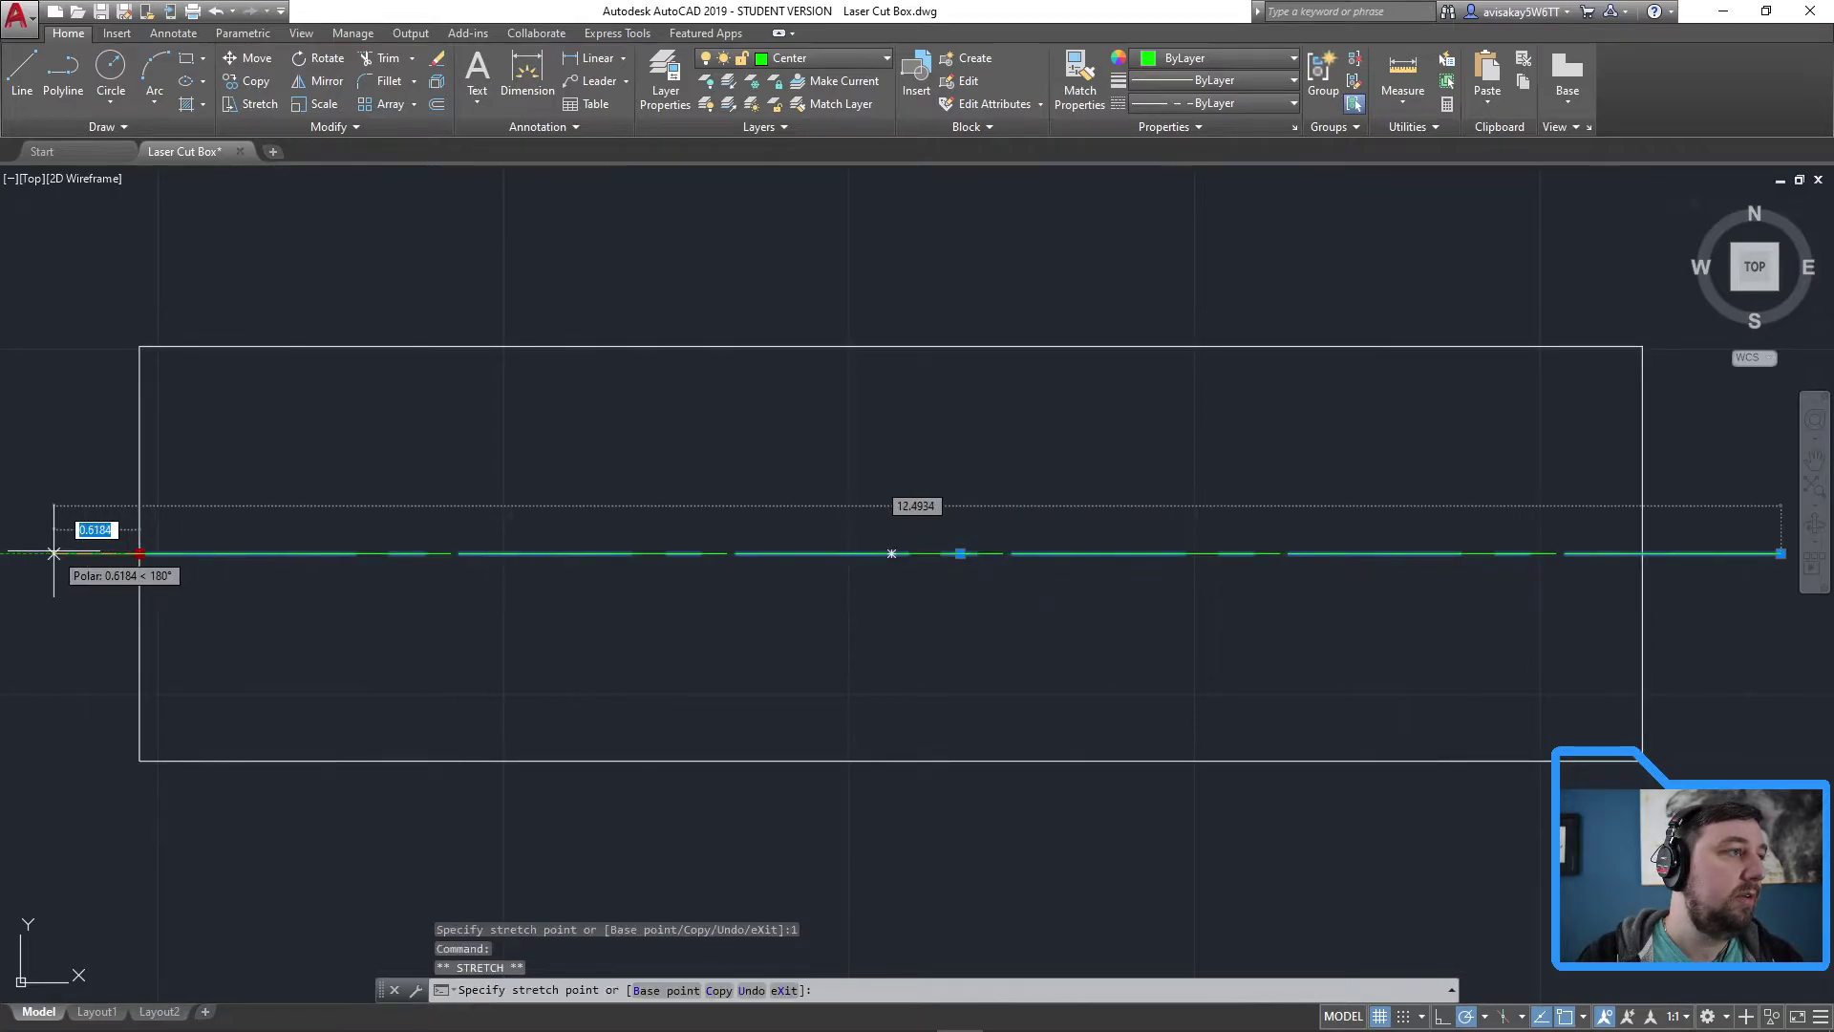
type("1")
key("Return")
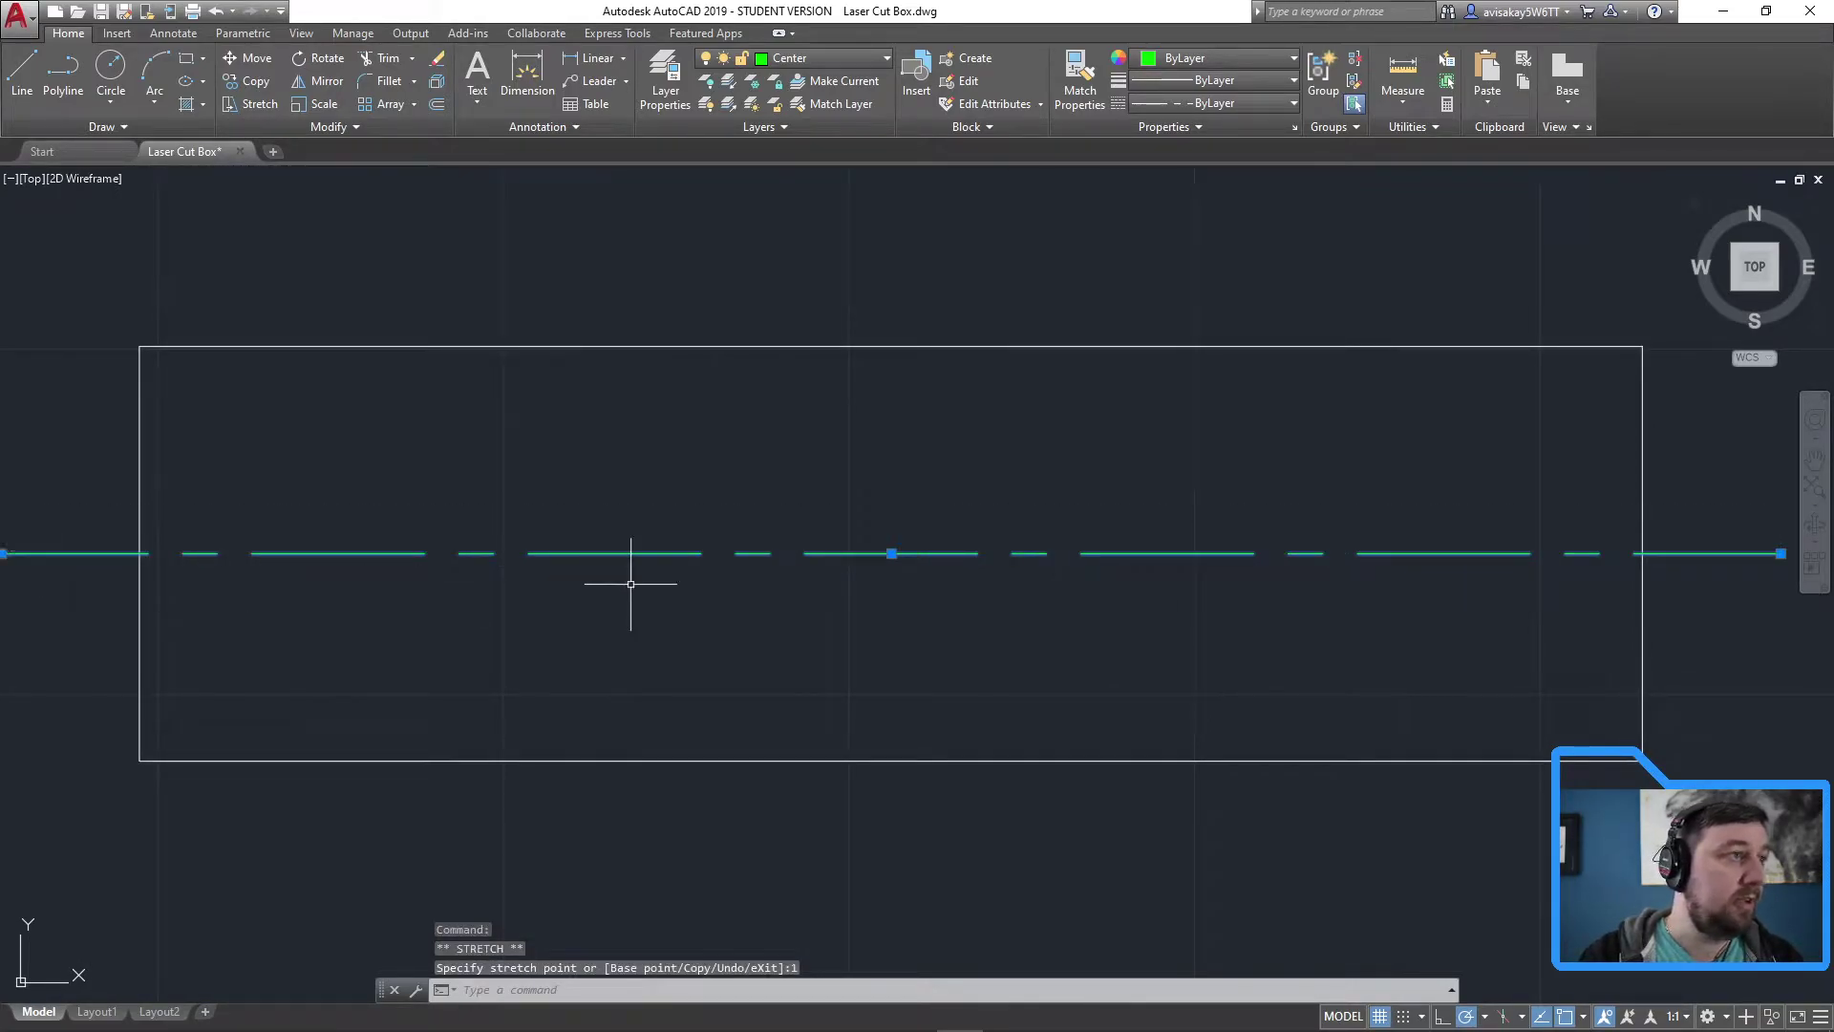
scroll(776, 616, "down", 2)
key("Escape")
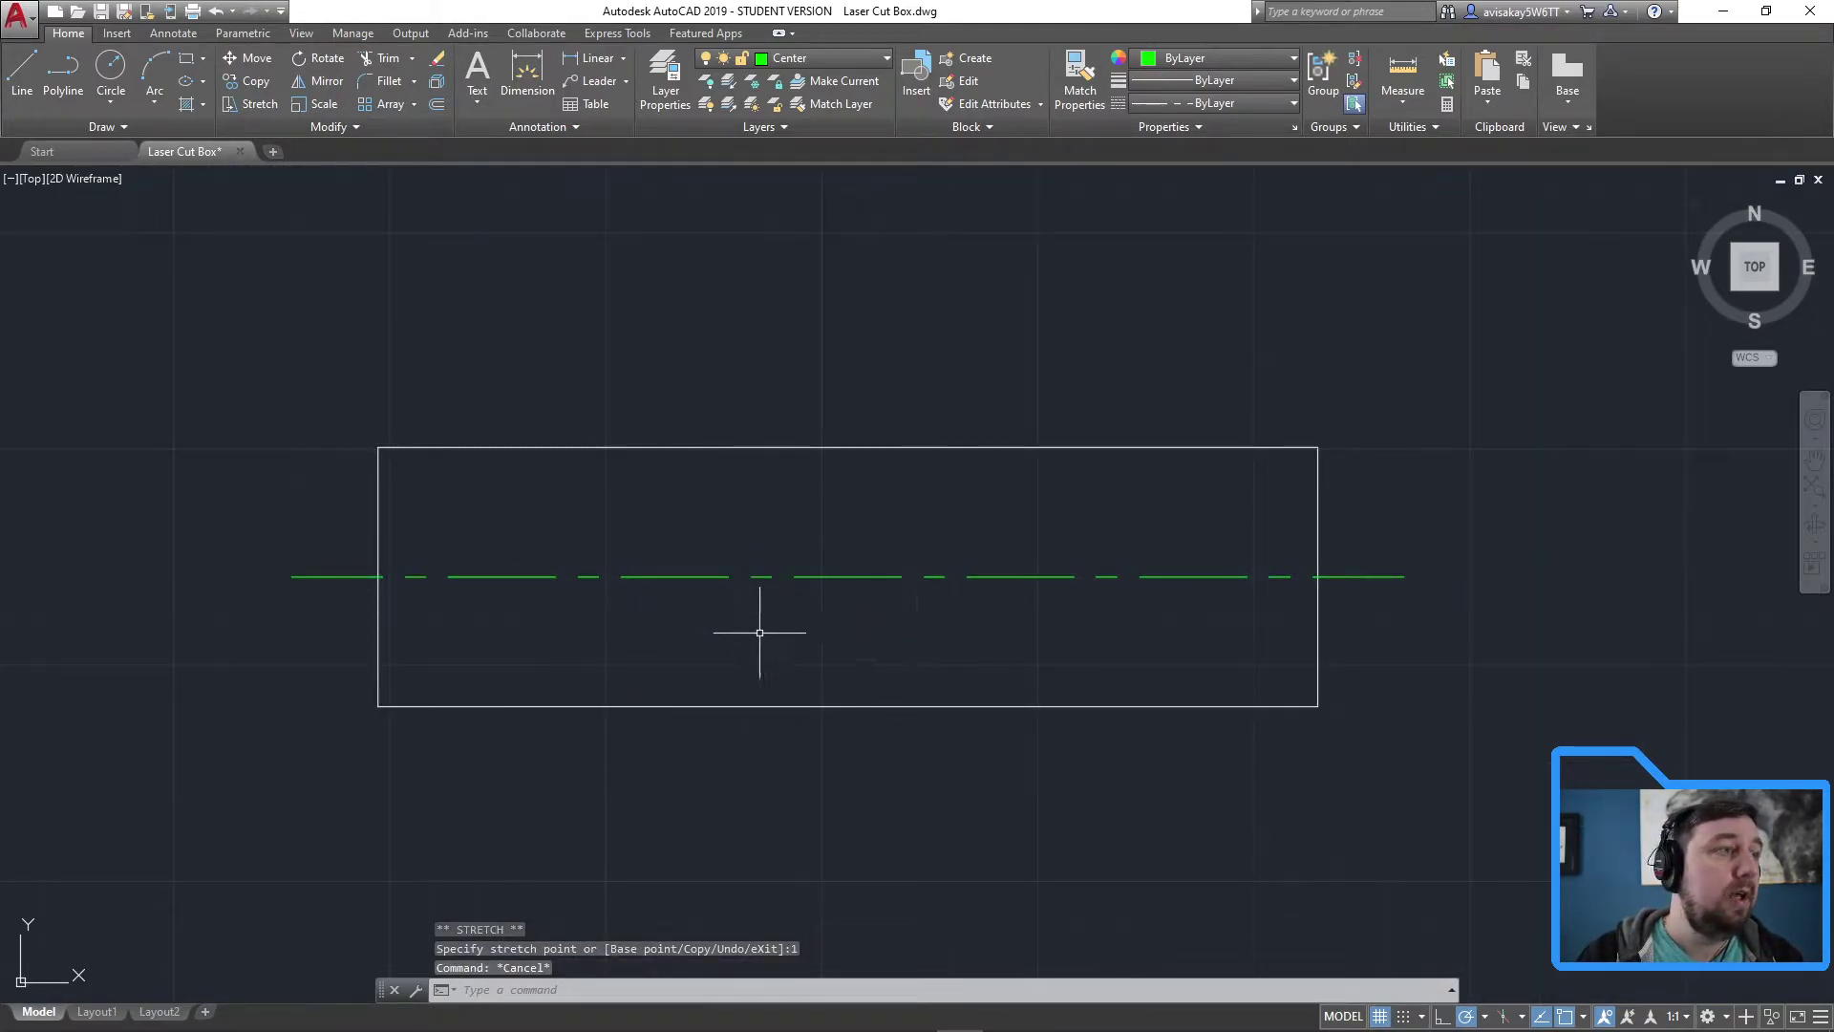
middle_click_drag(789, 637, 909, 650)
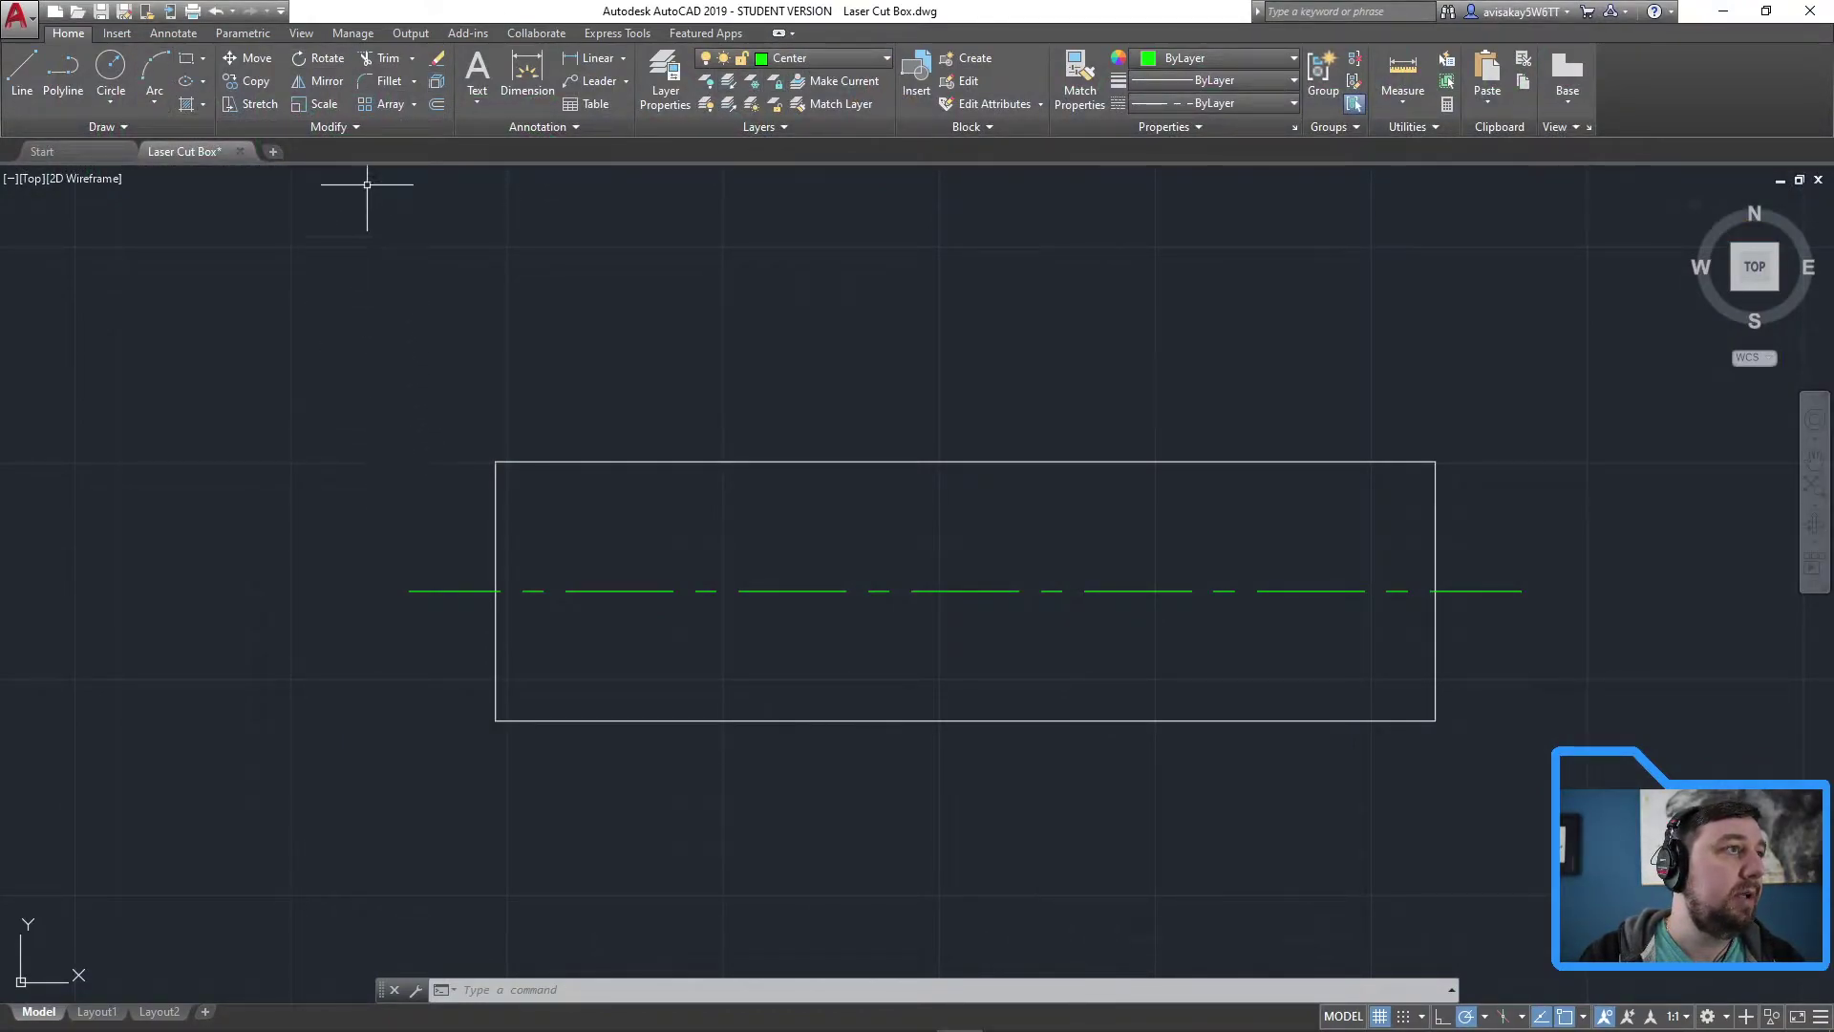
Abandon the first offset and explode the rectangle into separate lines with X
left_click(437, 104)
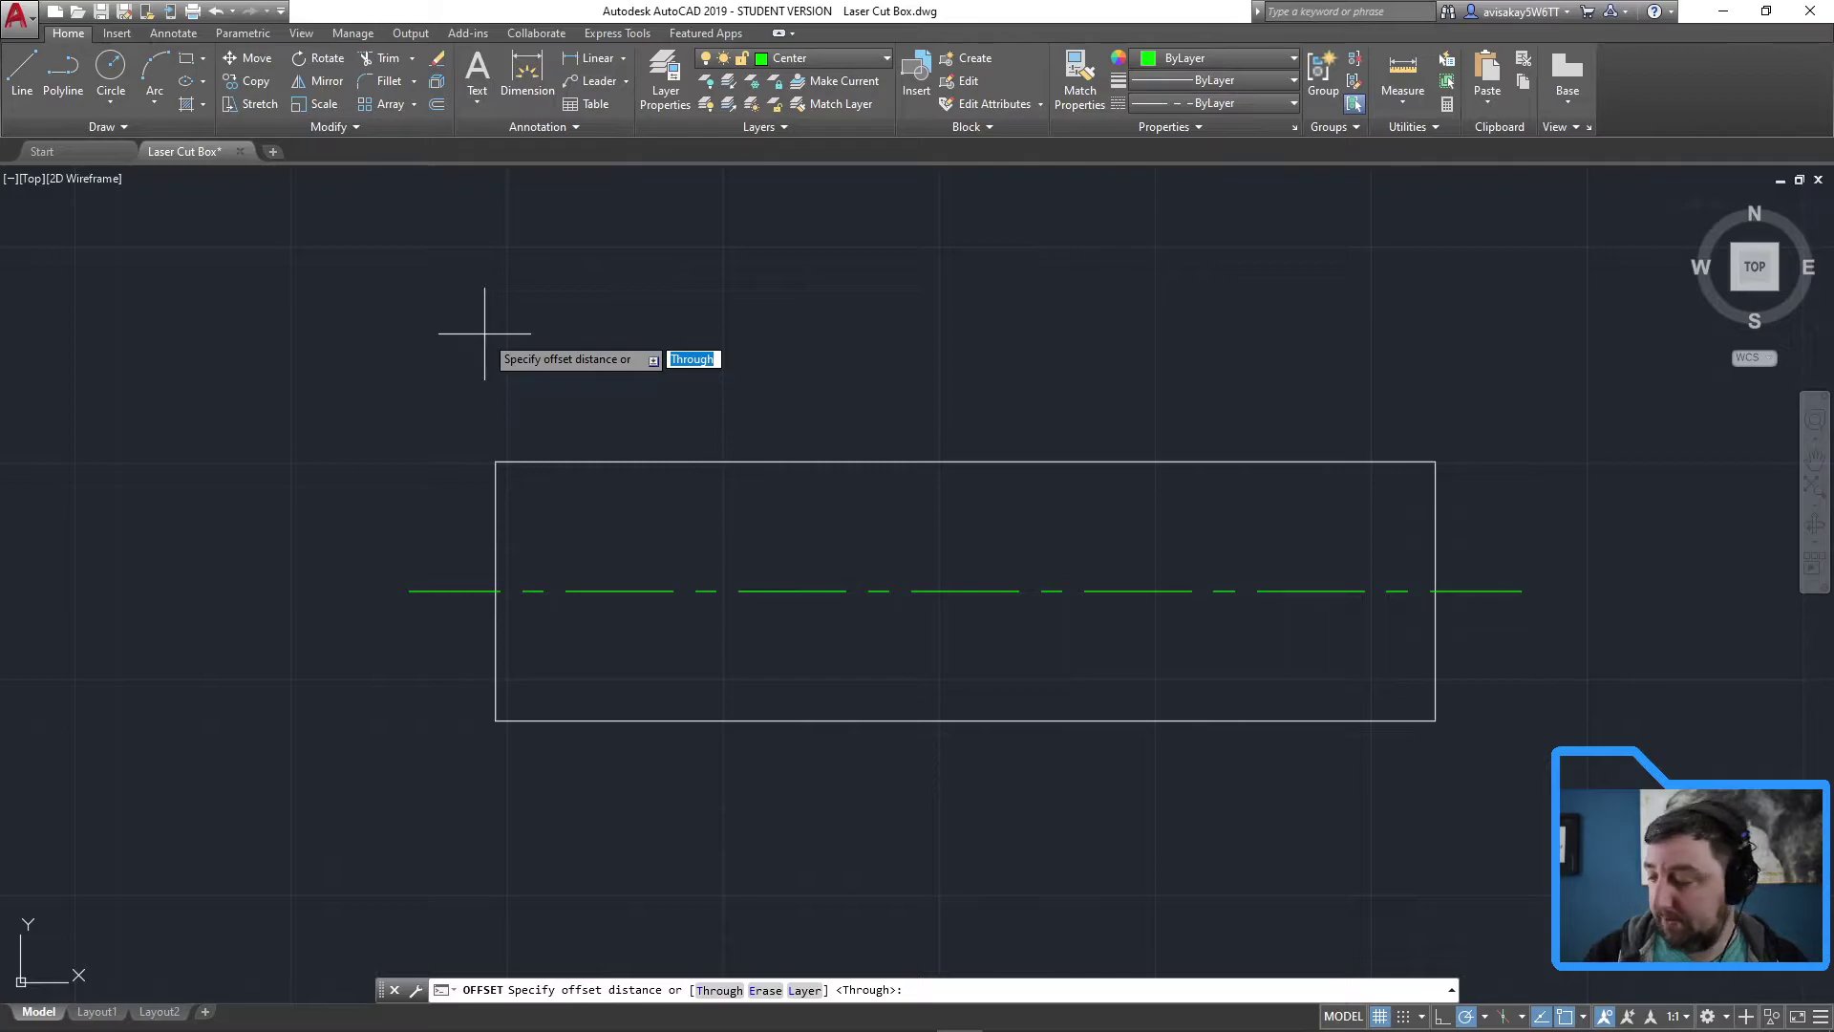
key("Return")
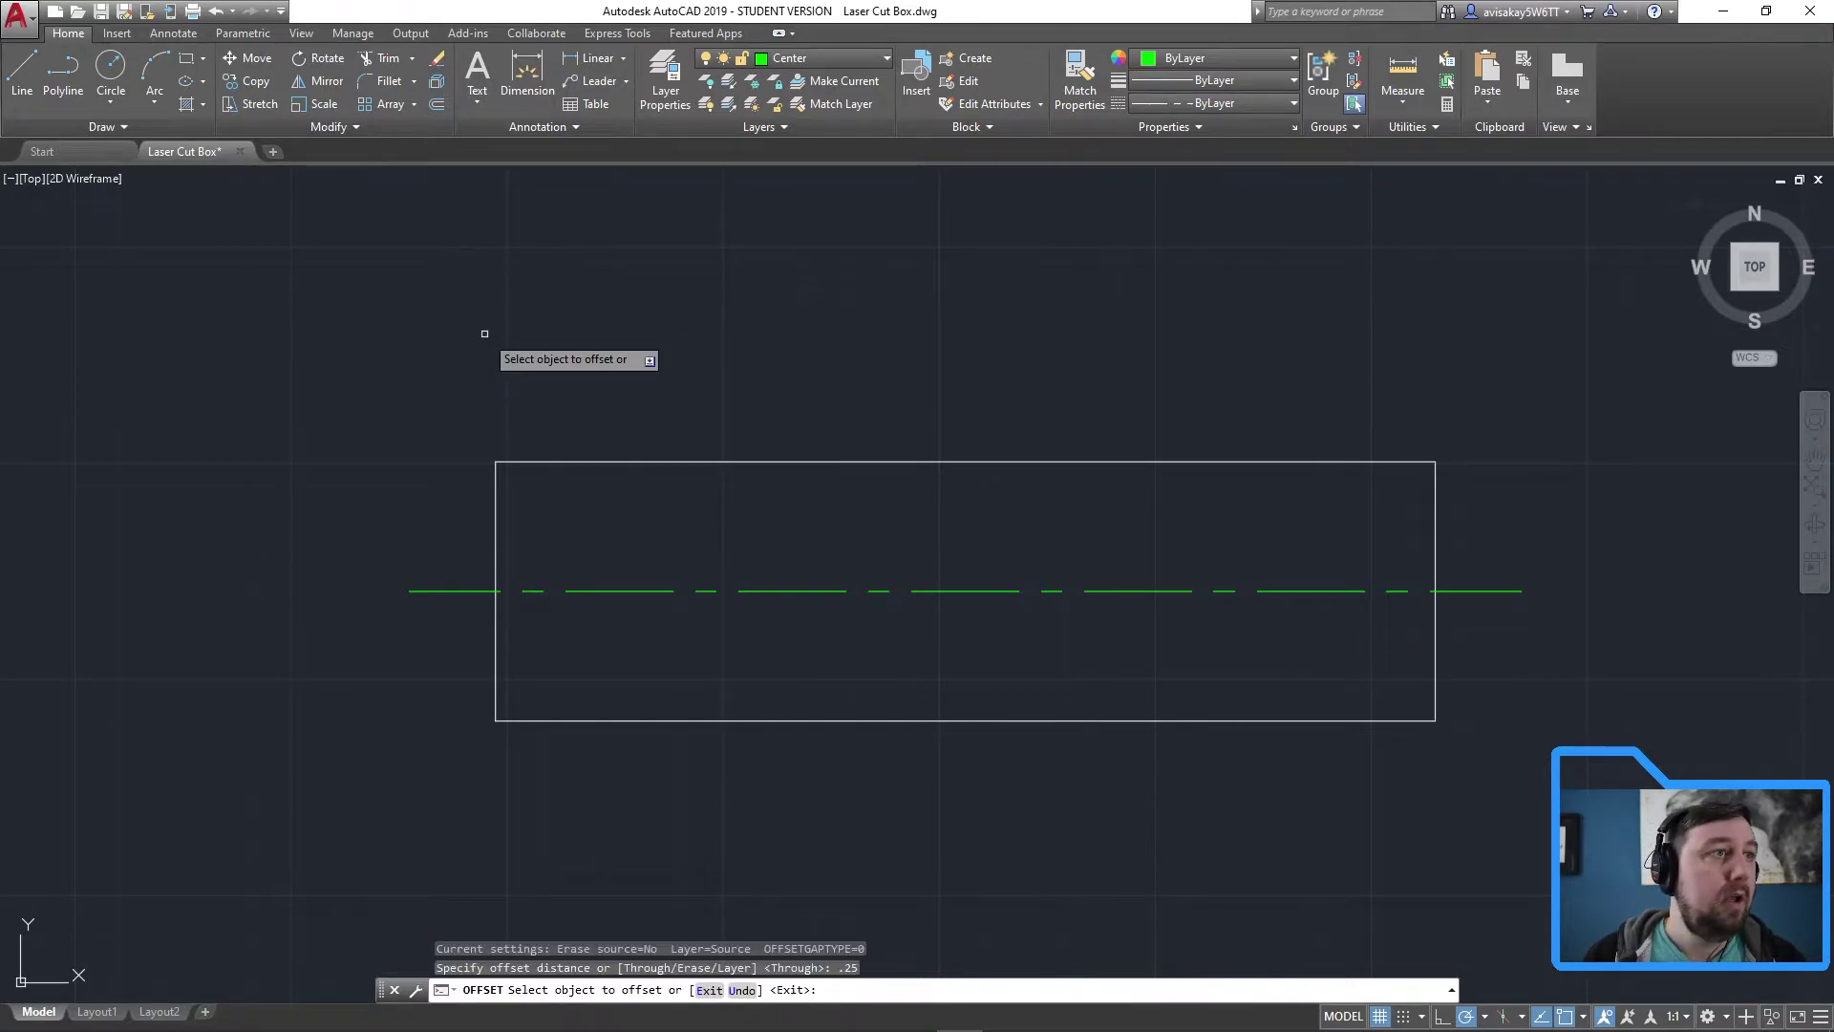
left_click(494, 528)
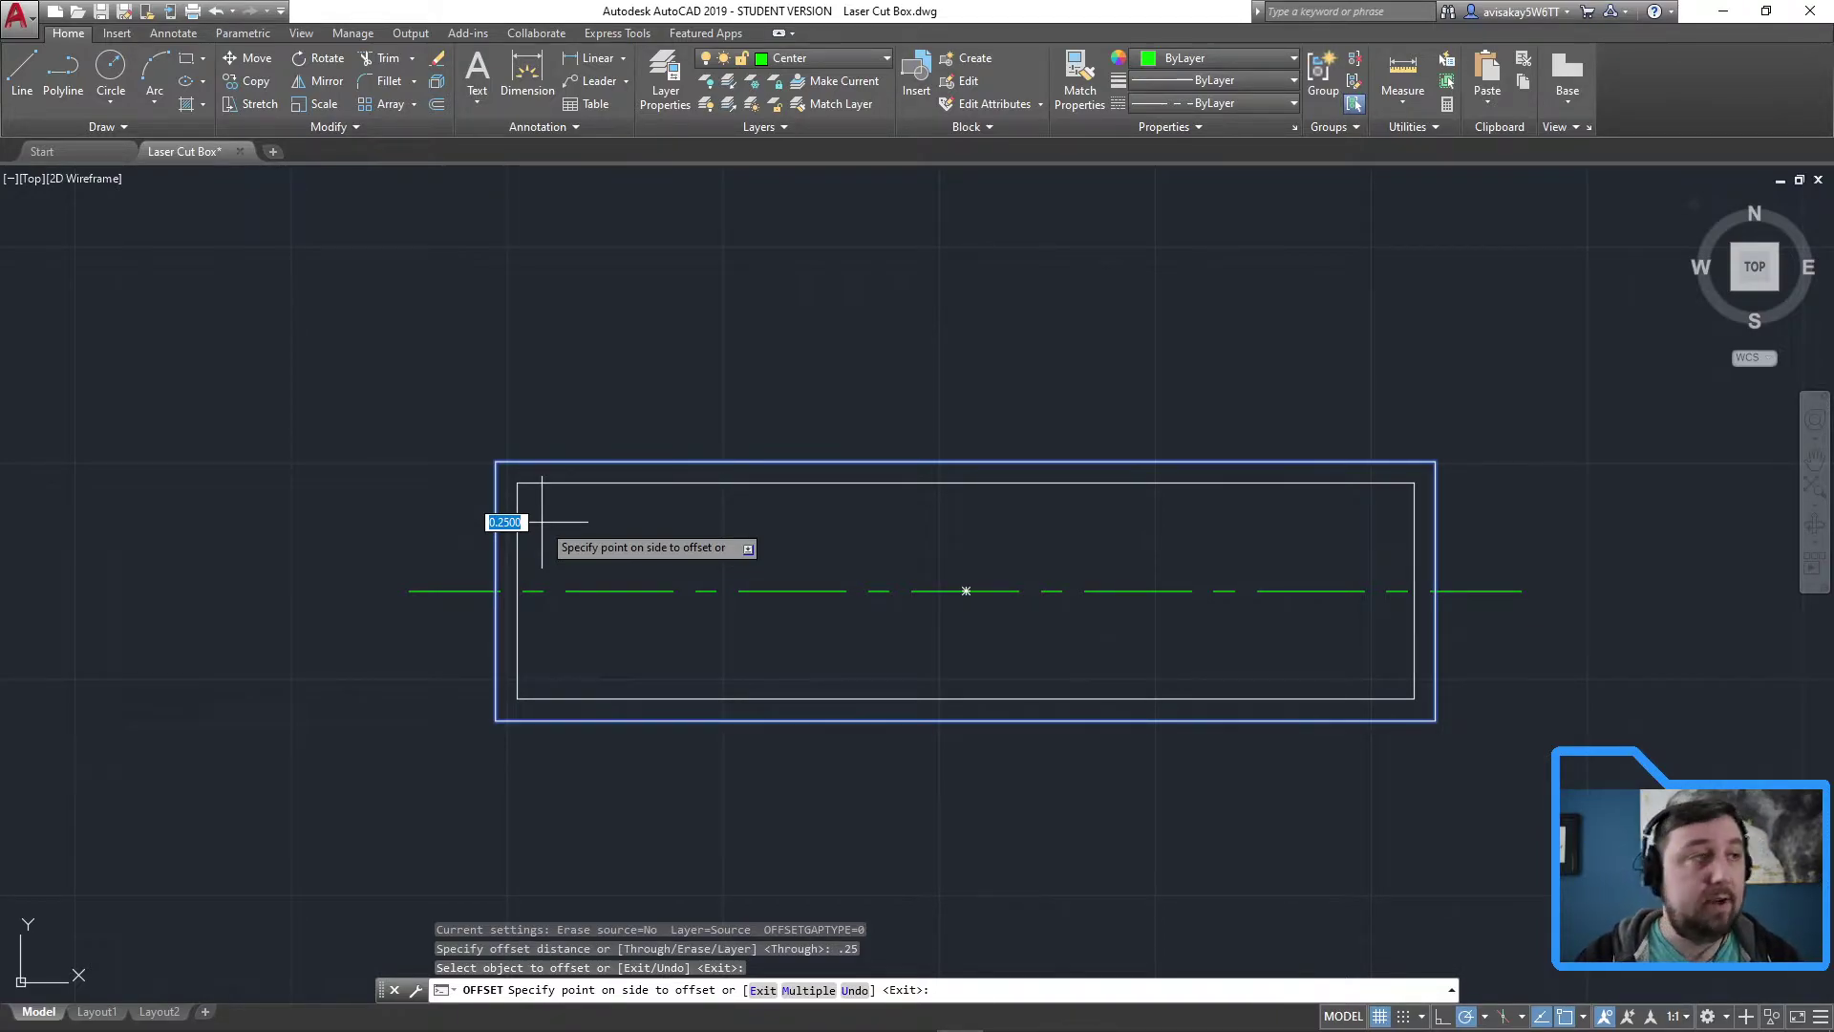
key("Escape")
left_click(607, 461)
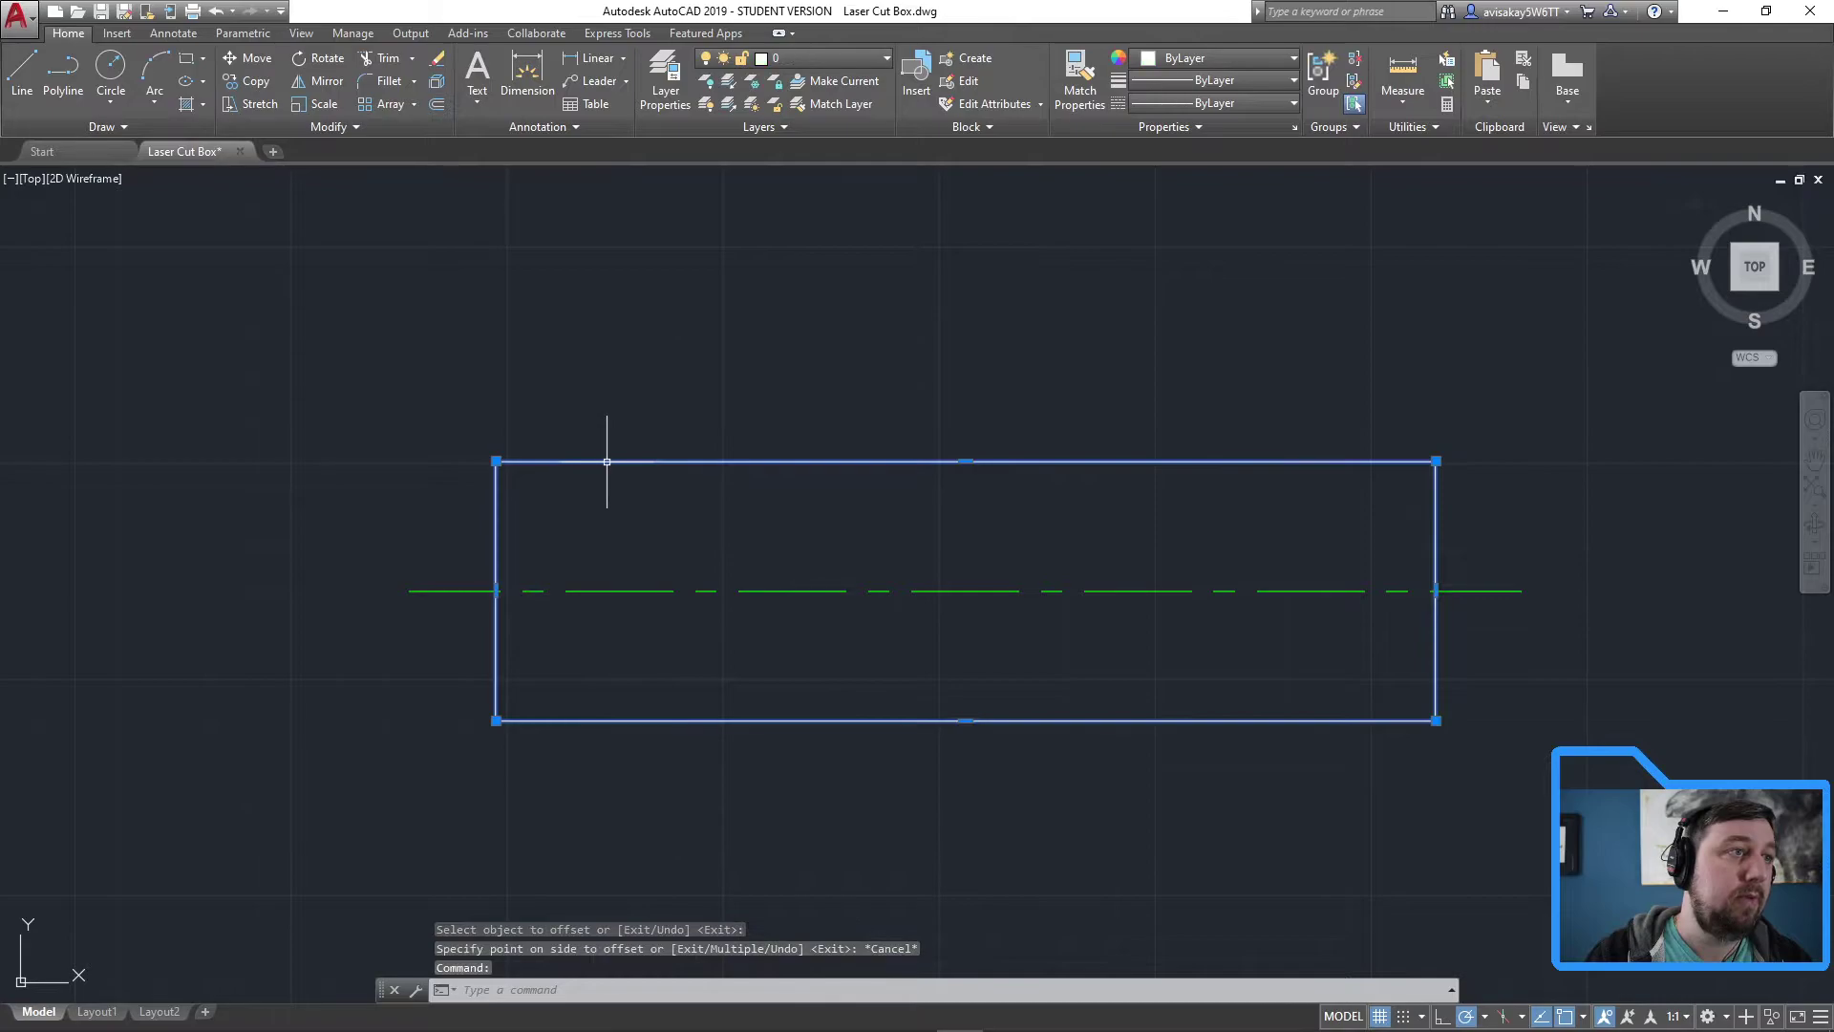
type("x")
key("Return")
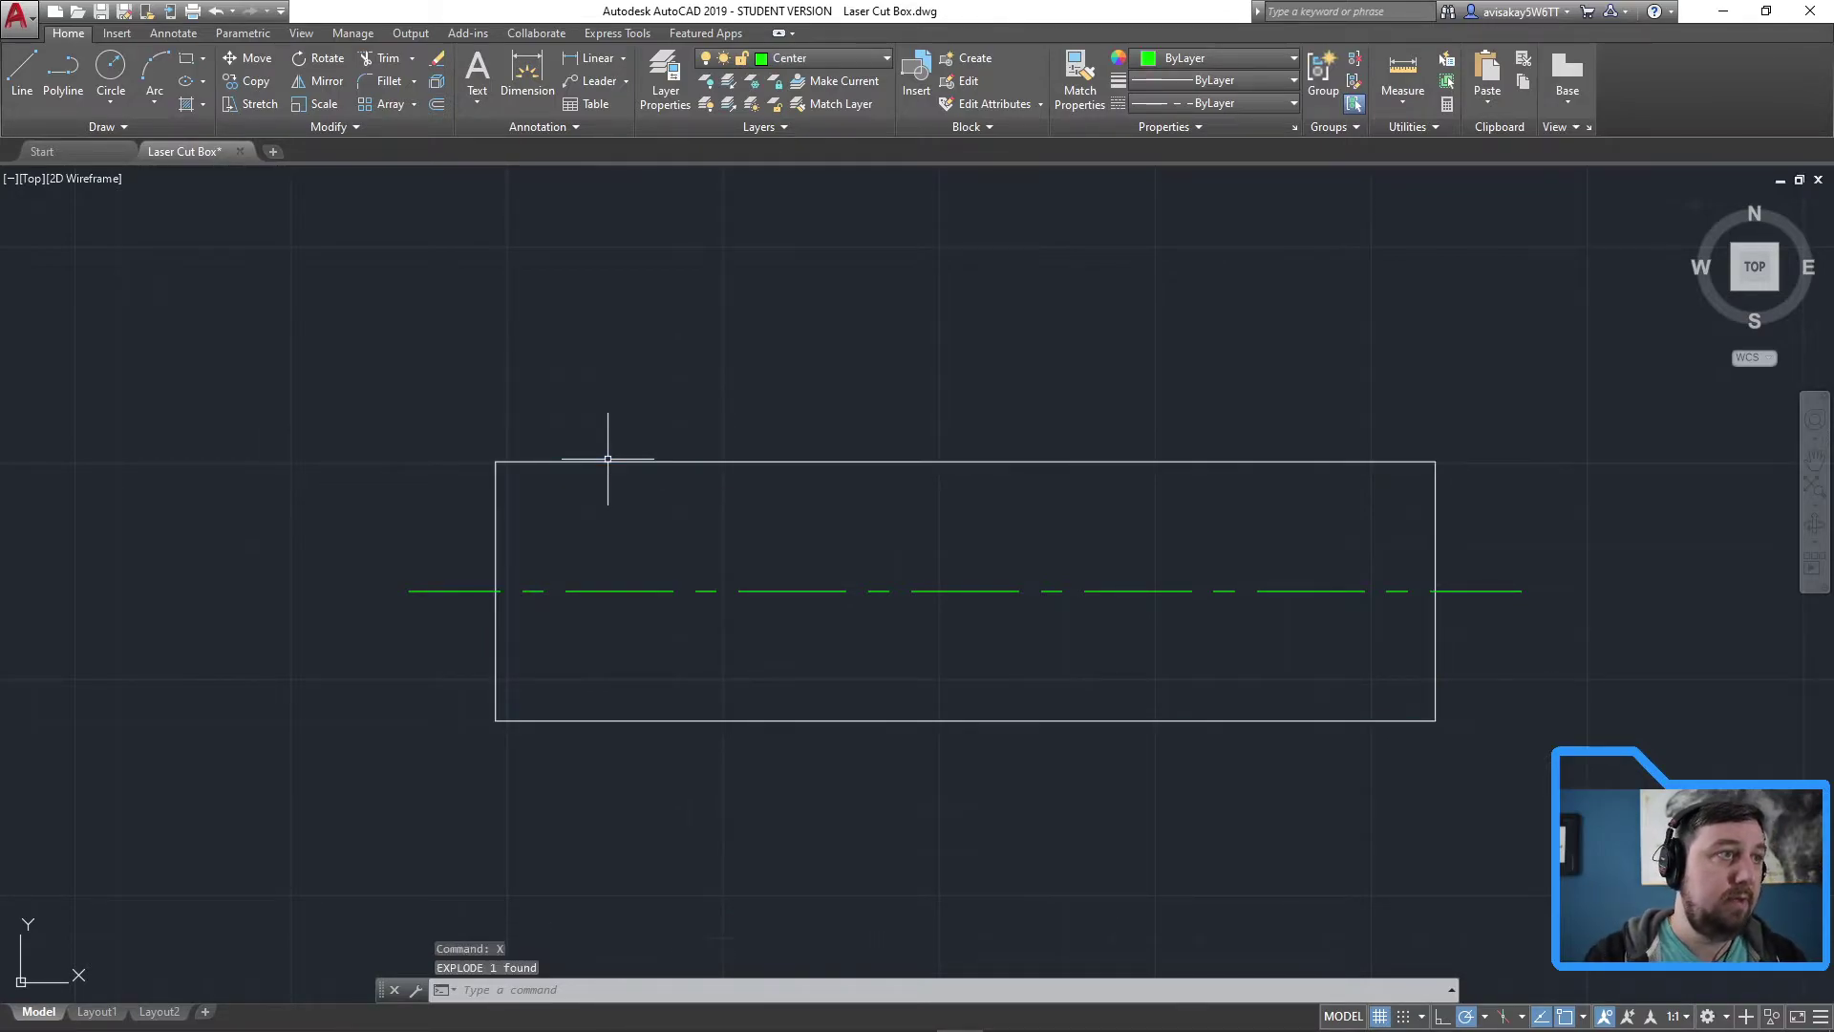
Offset the rectangle's left edge 0.25 inward
left_click(437, 107)
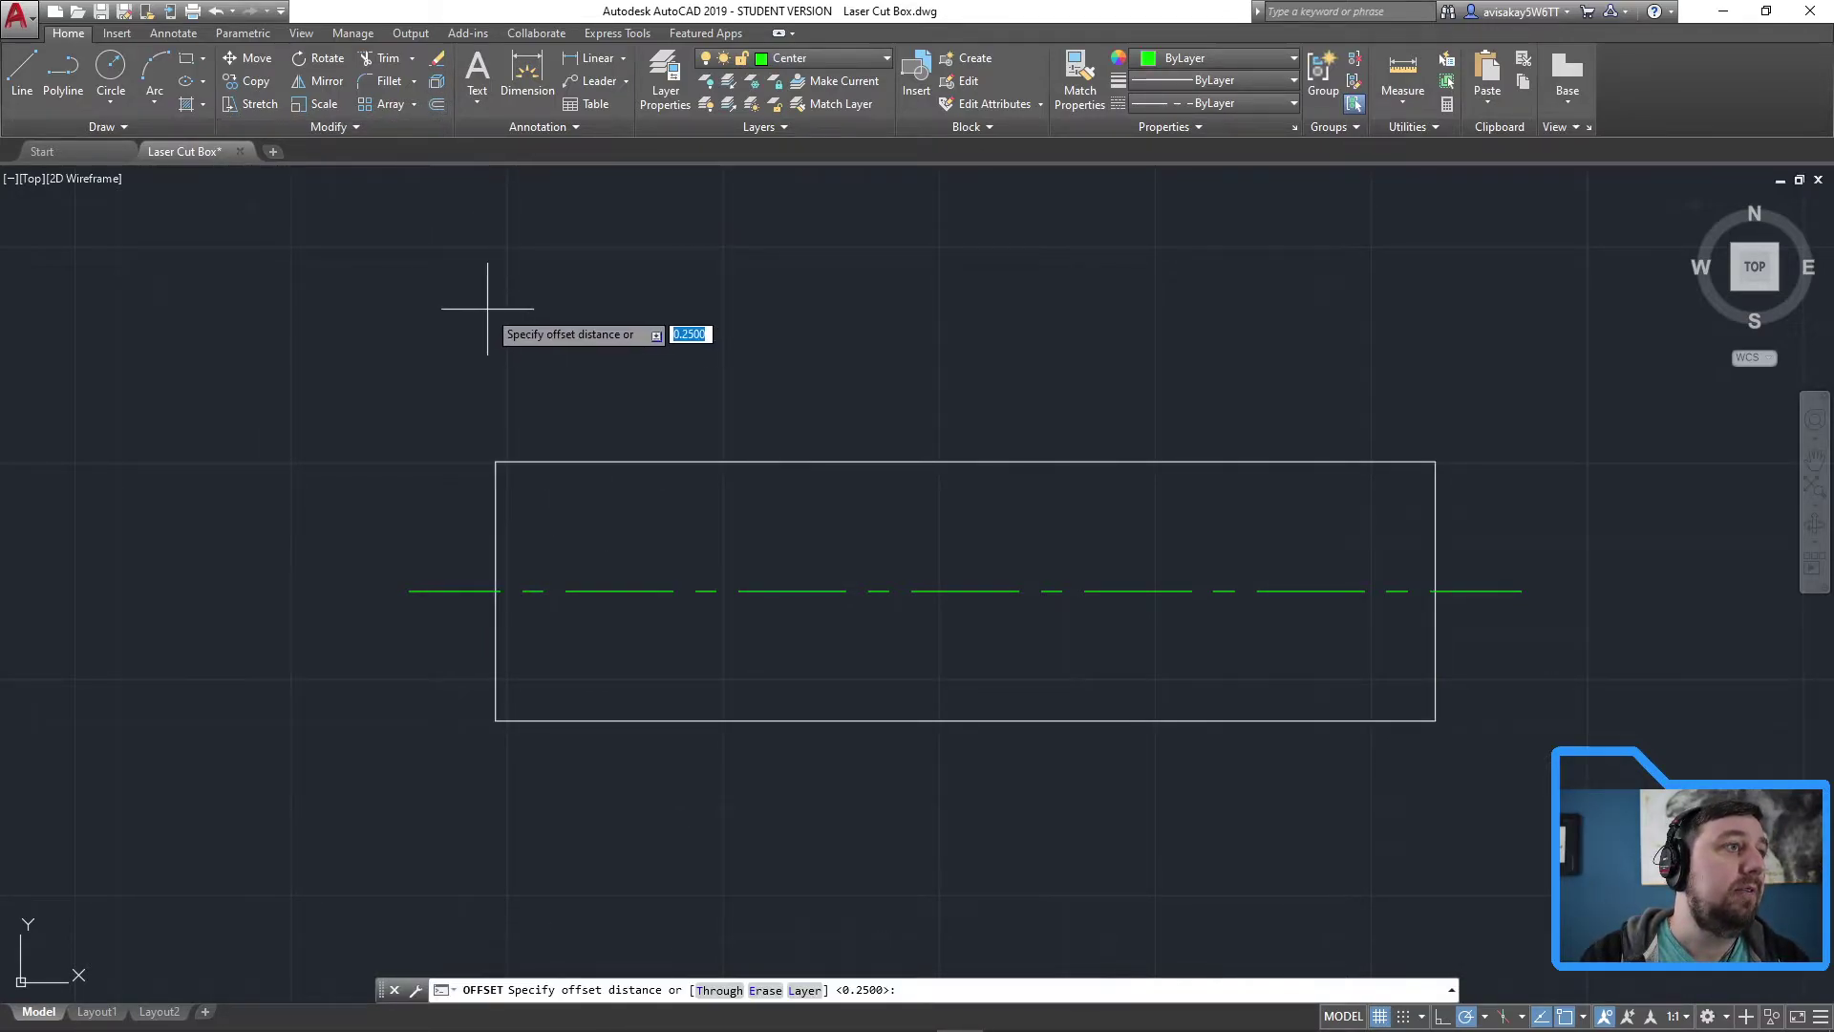
key("Return")
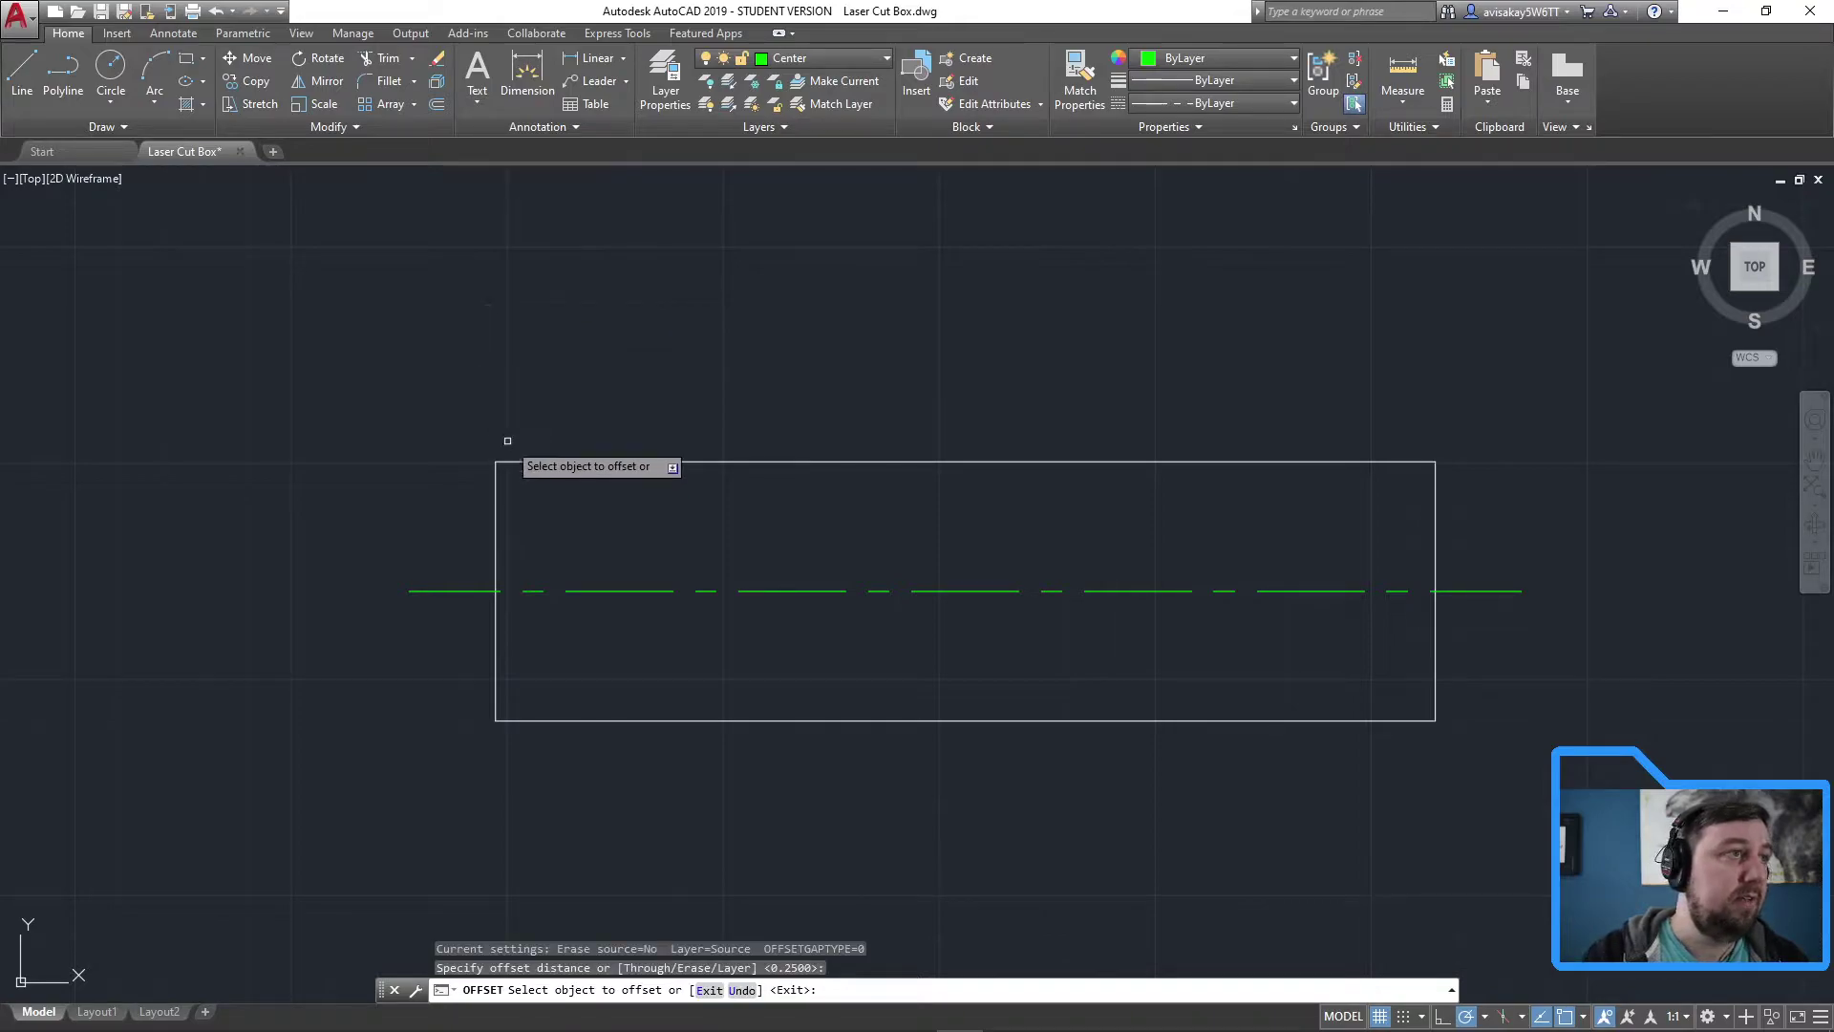
left_click(495, 521)
left_click(528, 519)
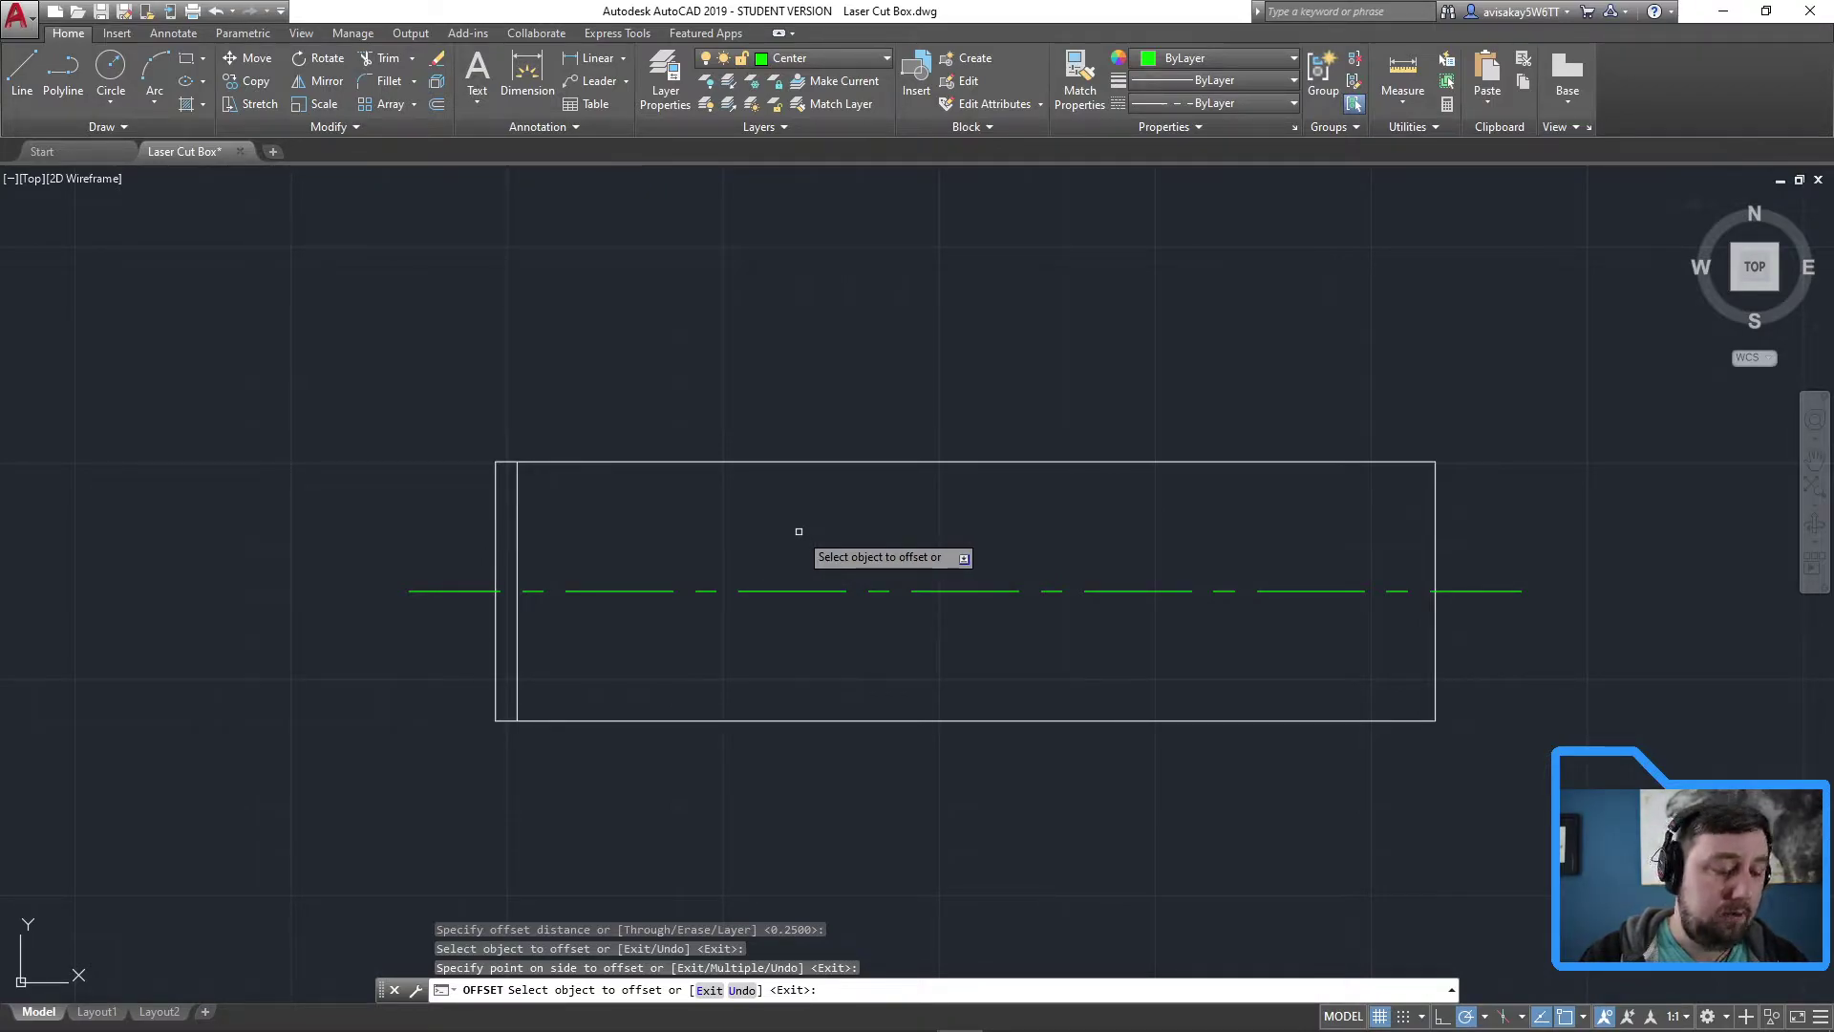
key("Escape")
Offset the new inner vertical line .125 to its right
left_click(436, 104)
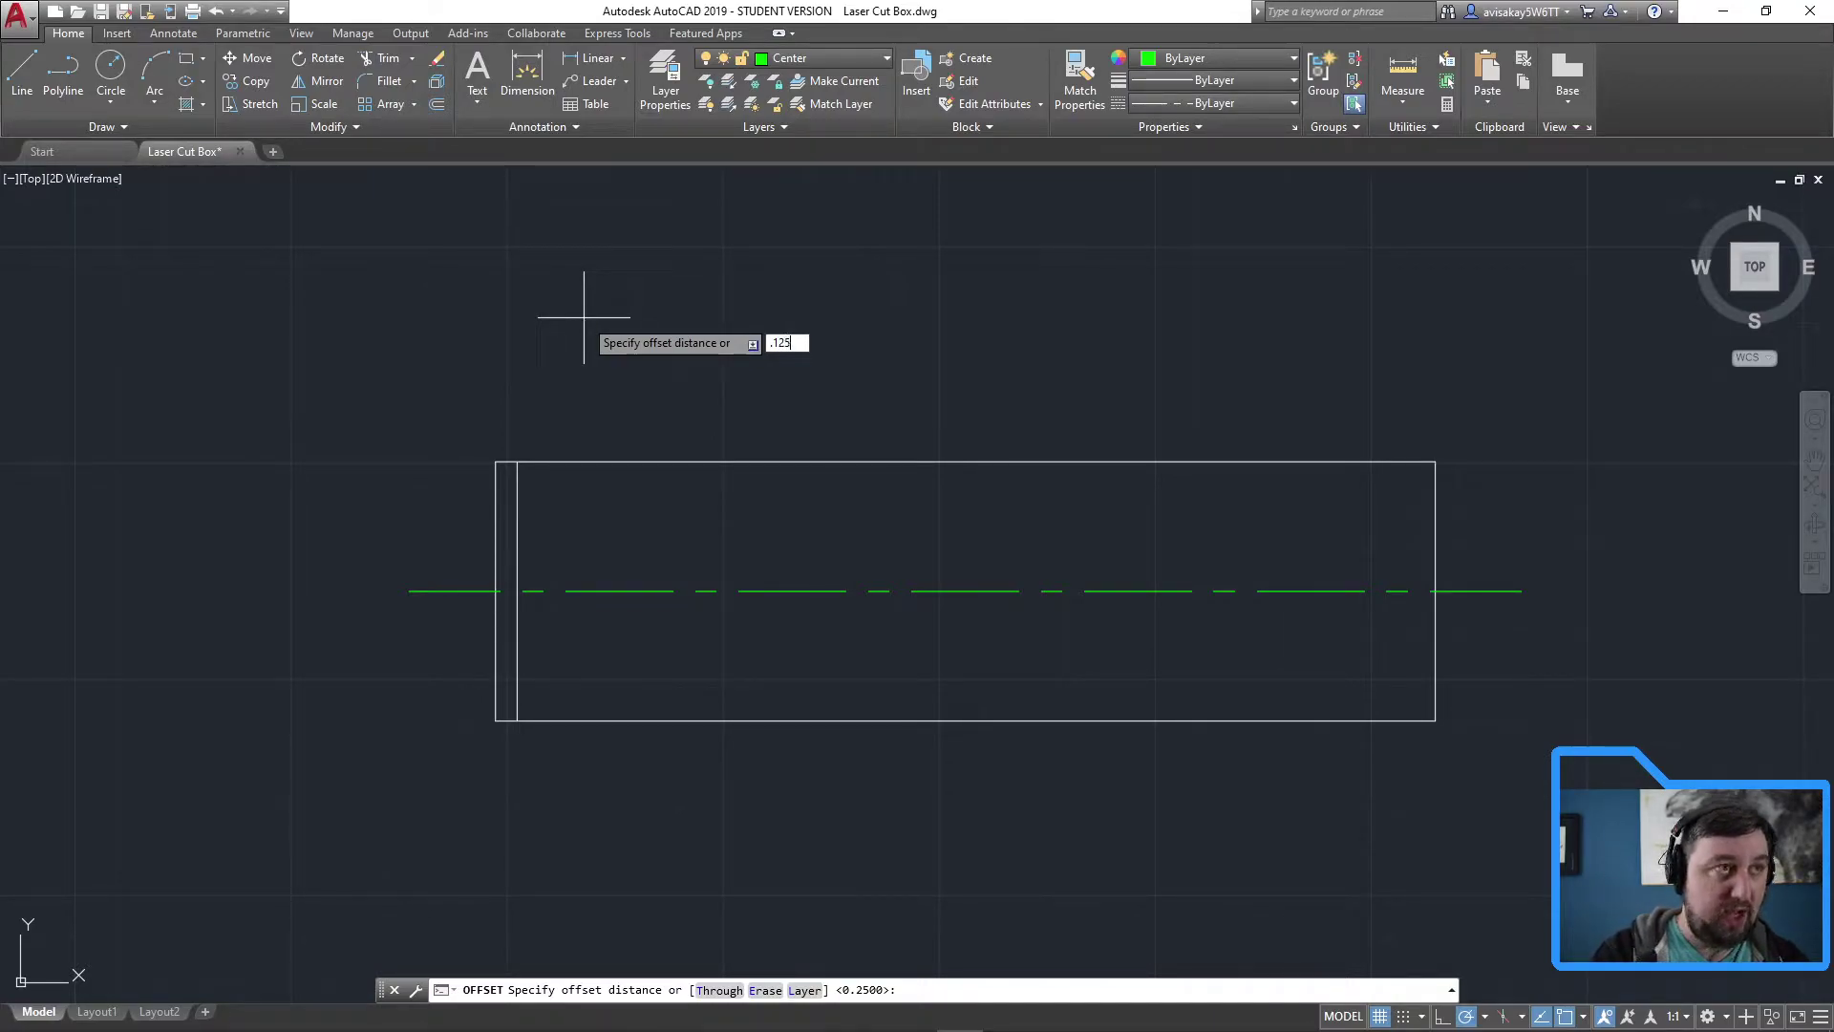
key("Return")
left_click(517, 545)
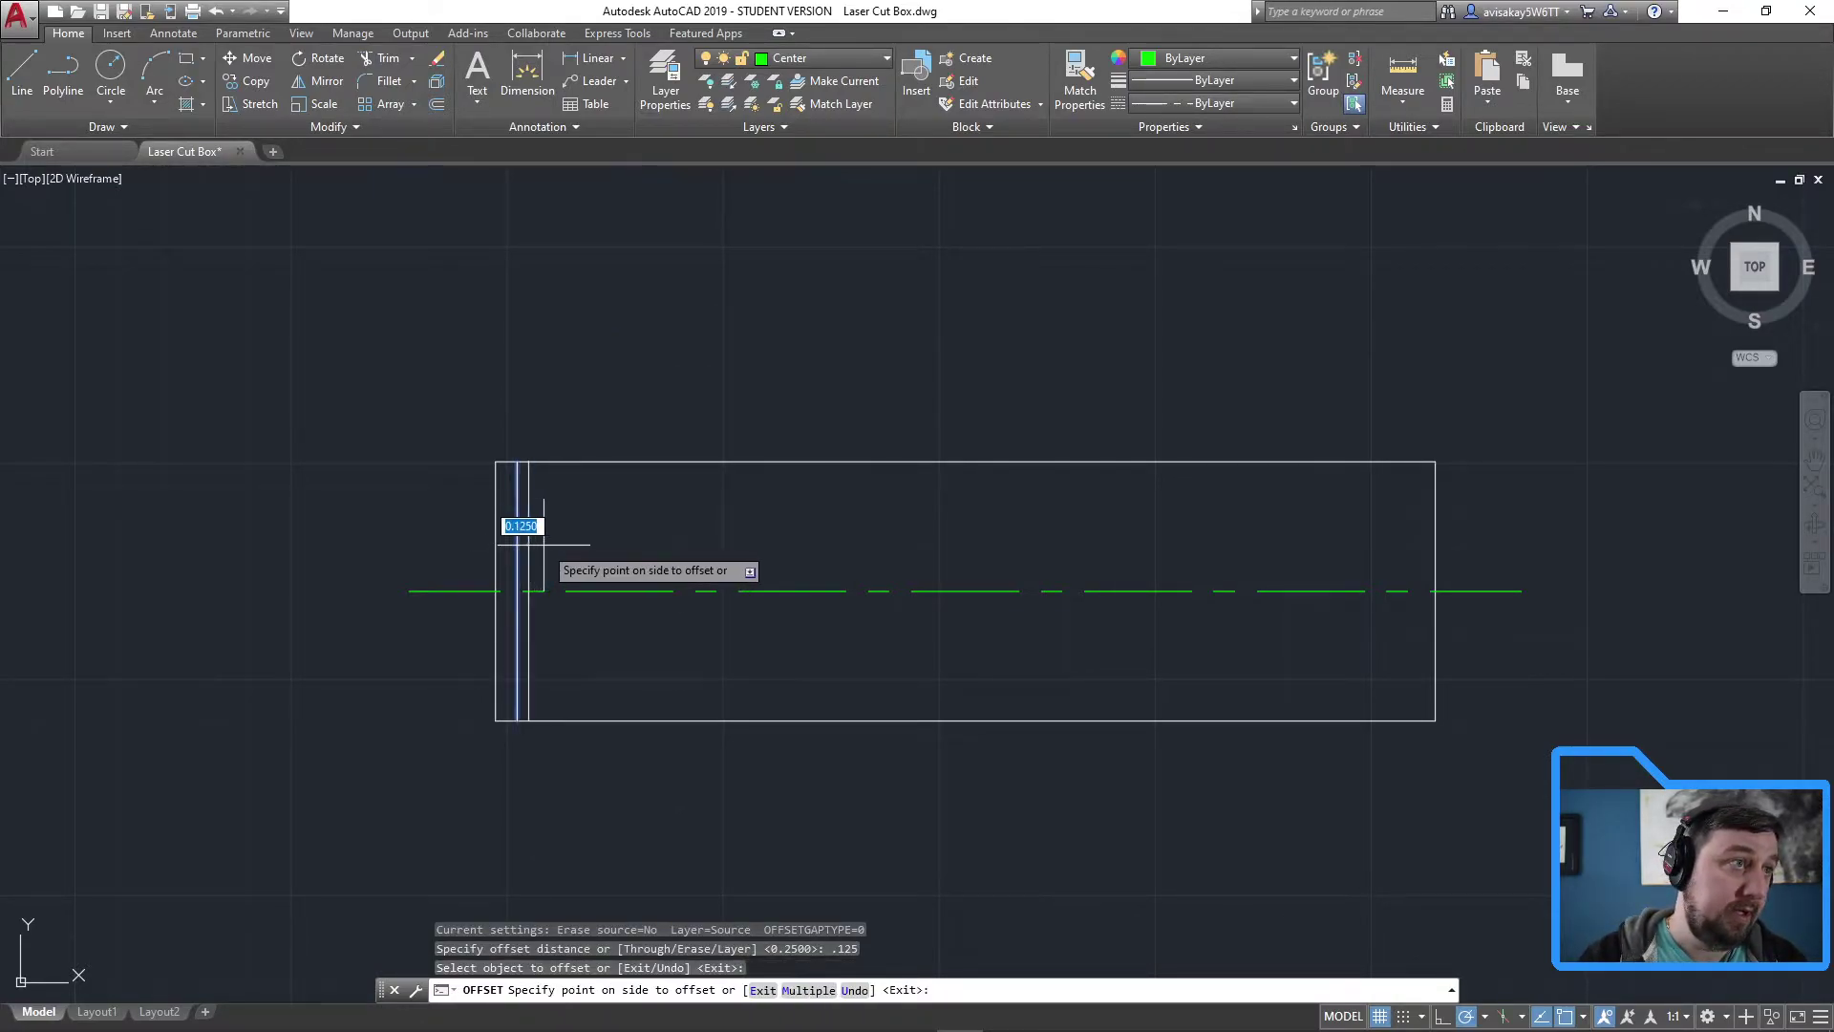
left_click(544, 544)
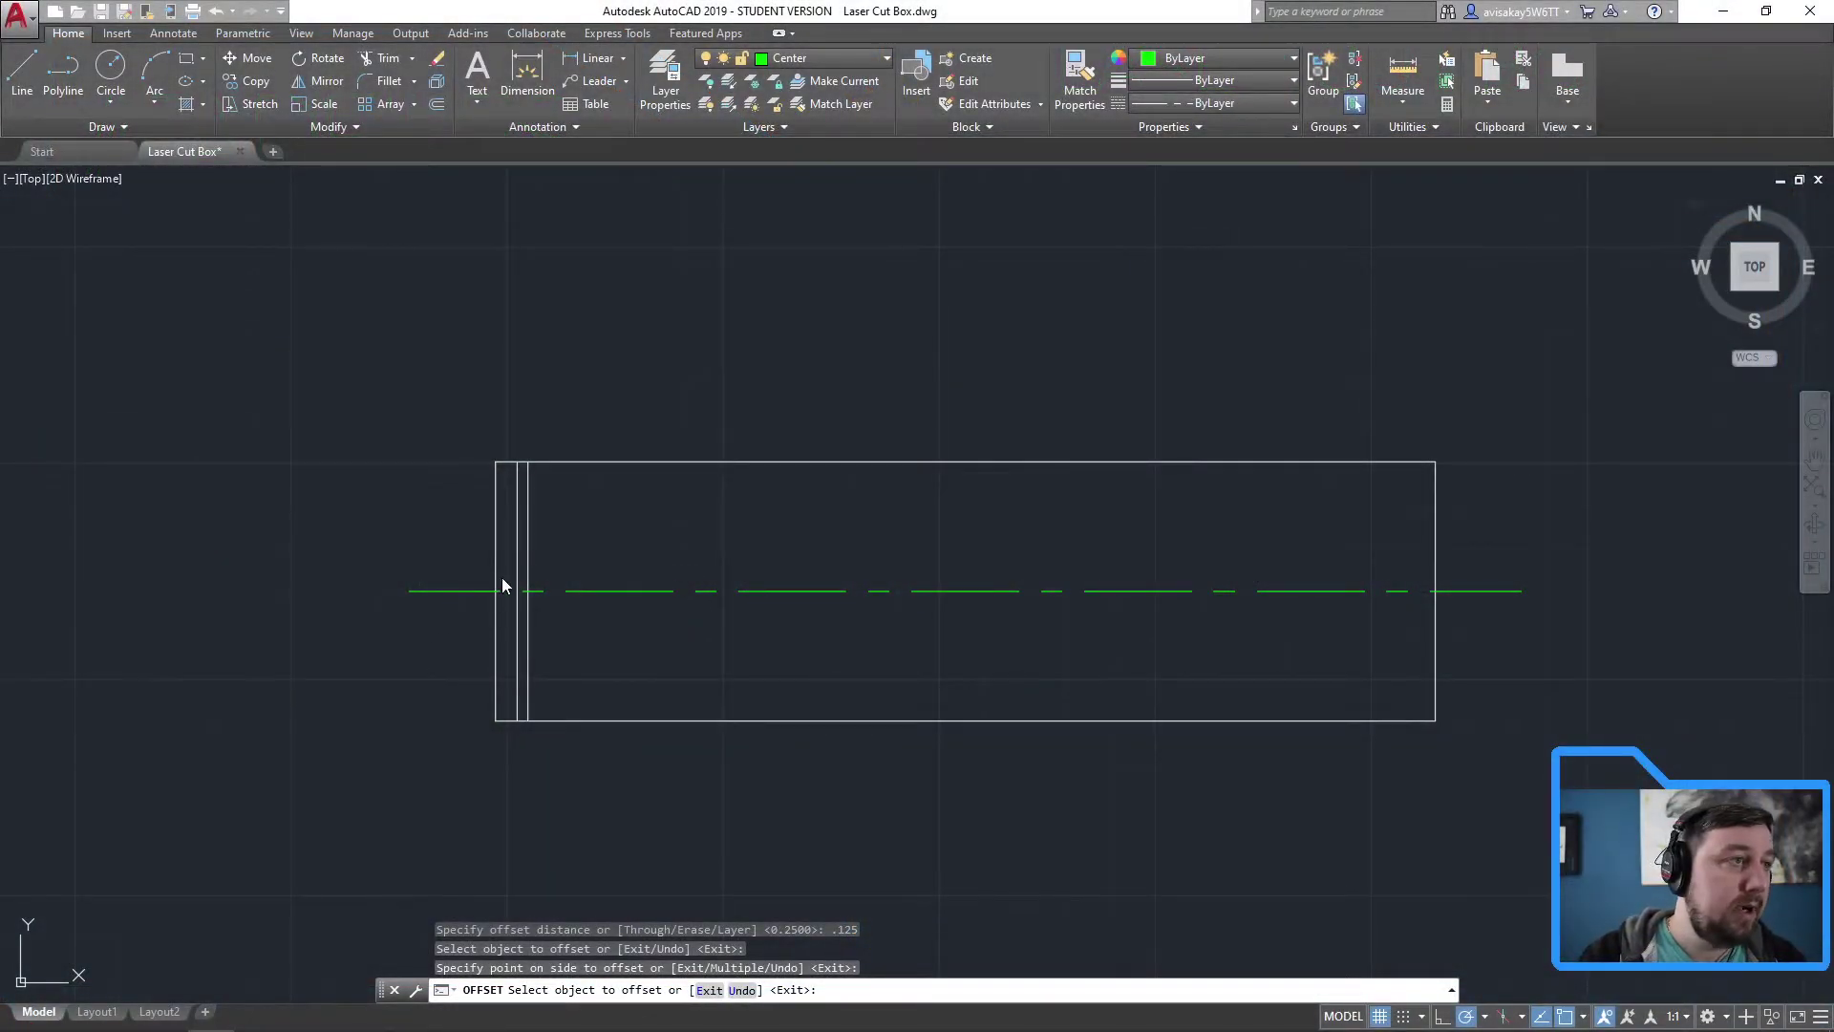
Cancel the line started on the Center layer and make layer 0 current
scroll(503, 586, "up", 4)
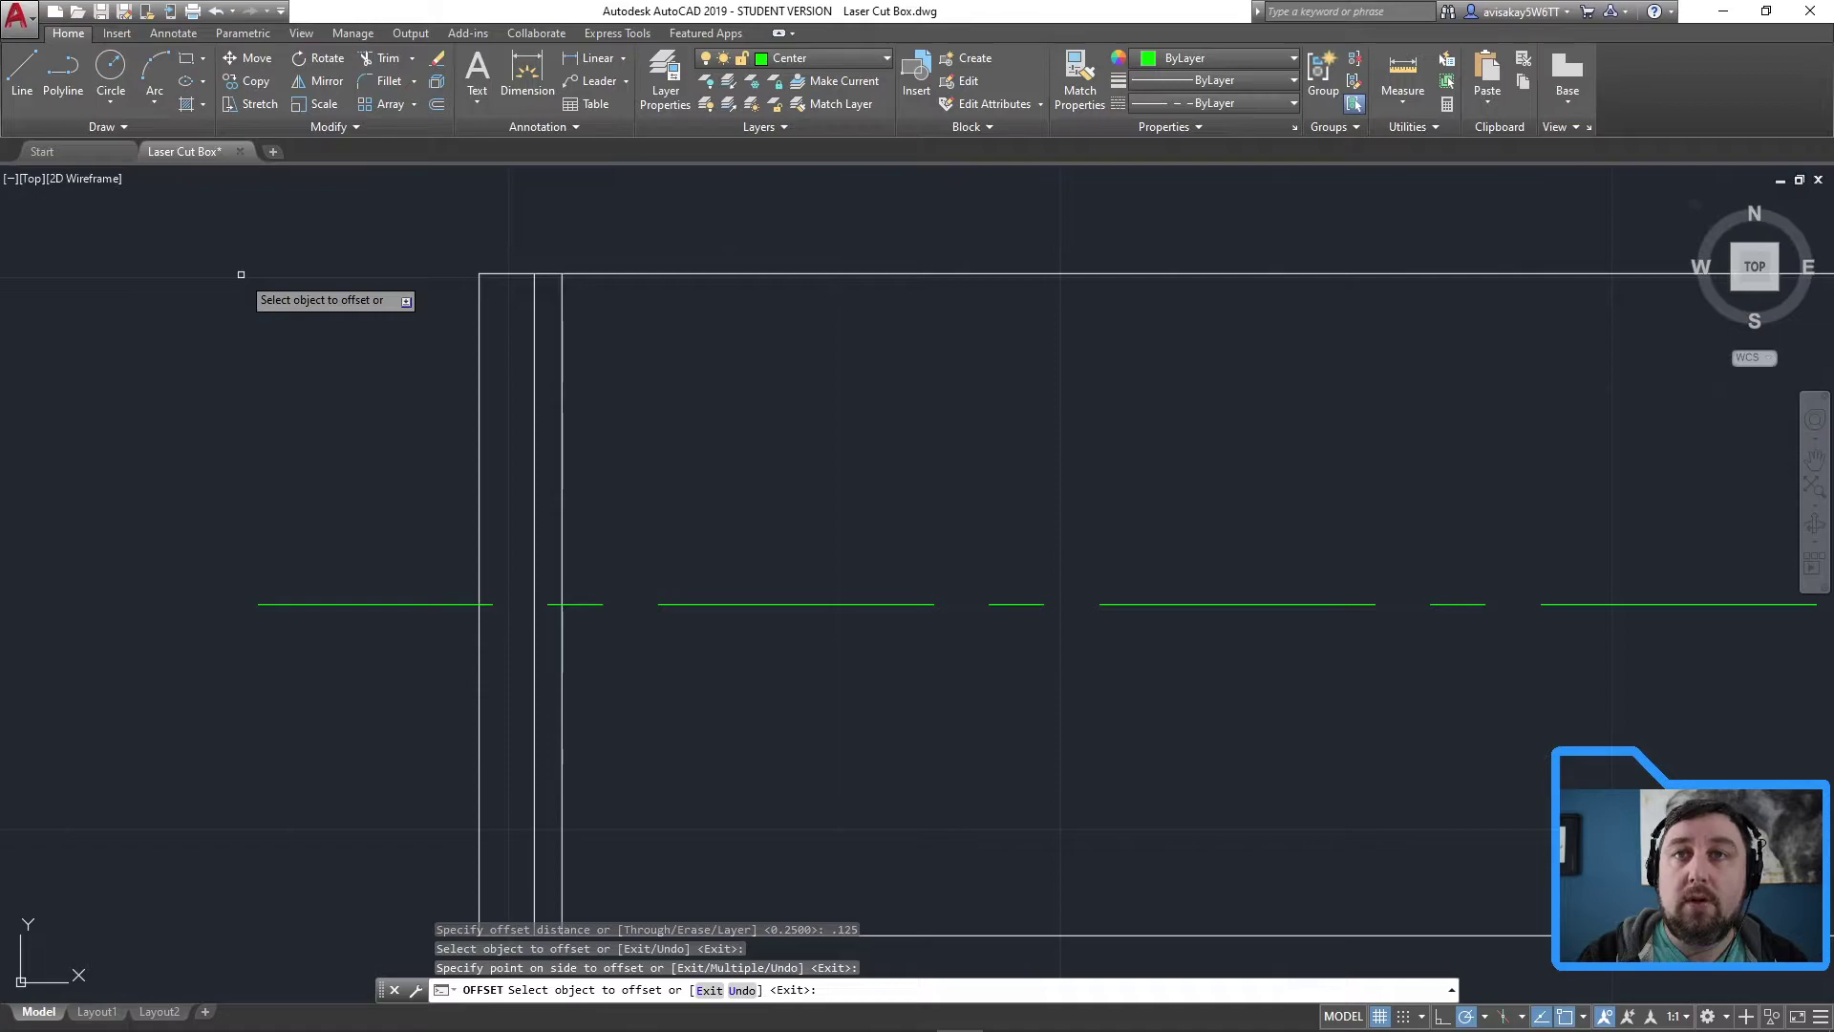
left_click(22, 72)
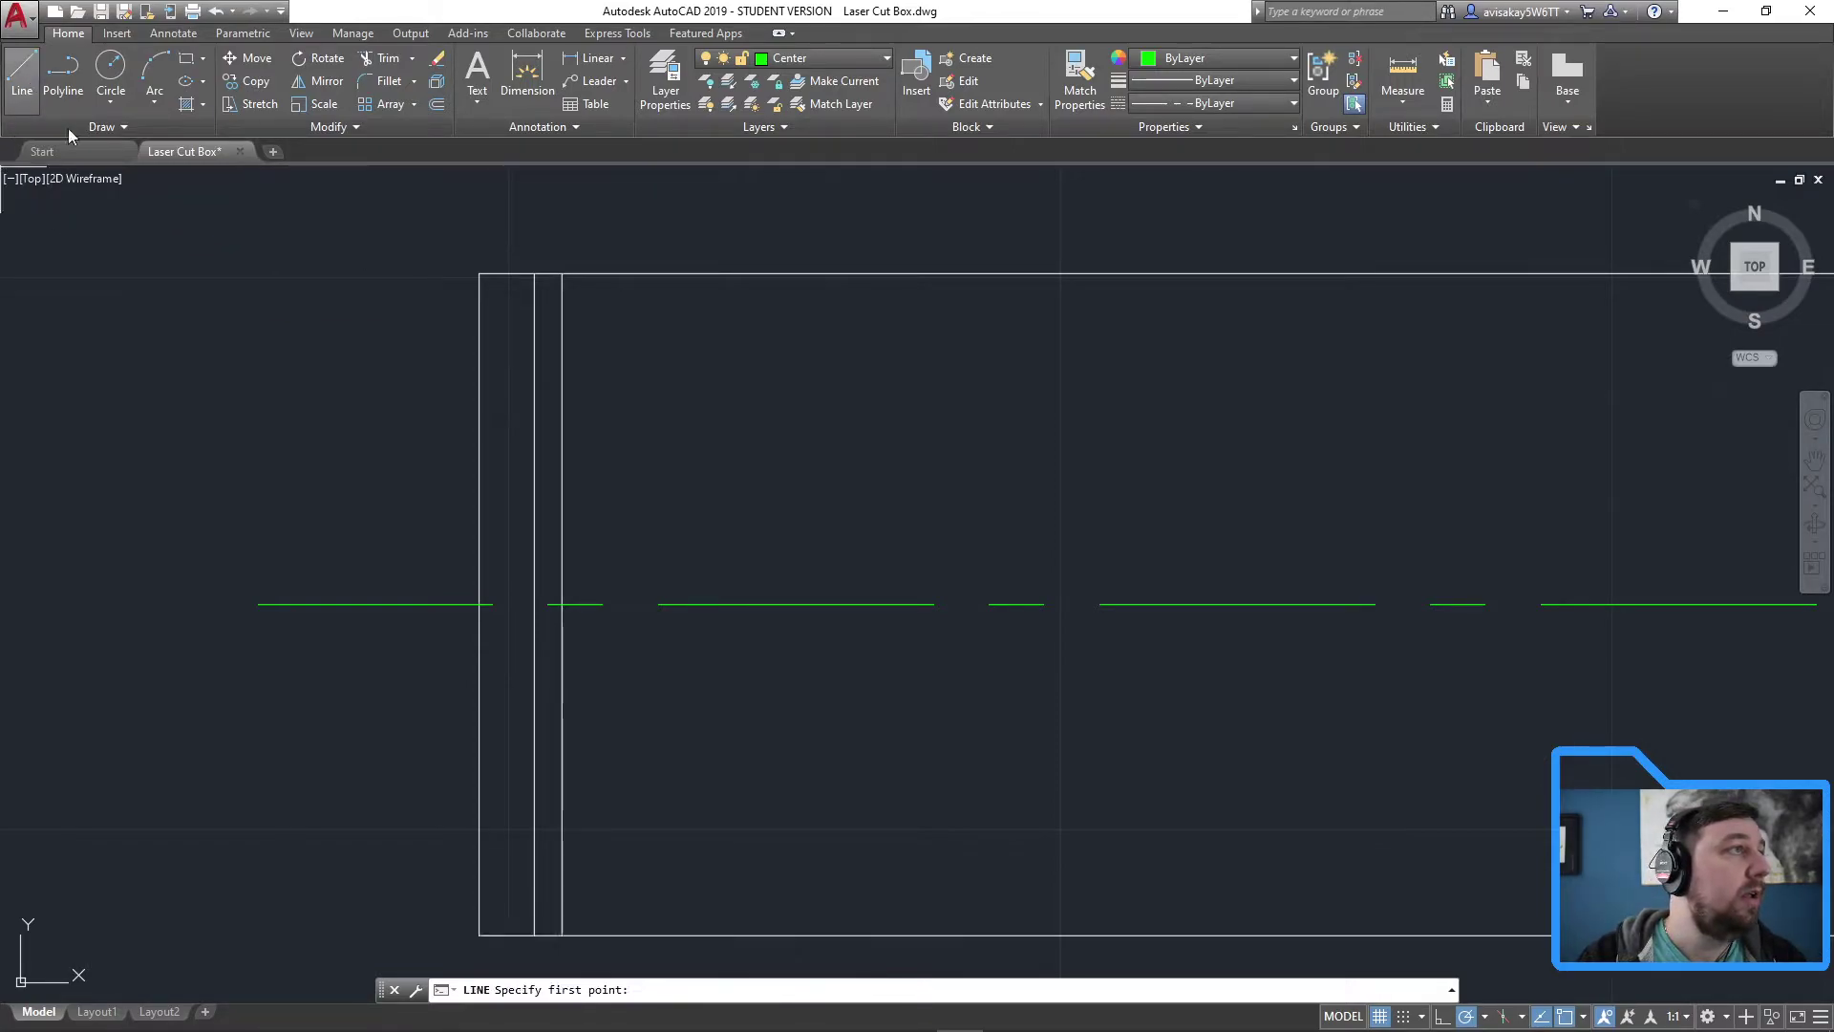
left_click(478, 604)
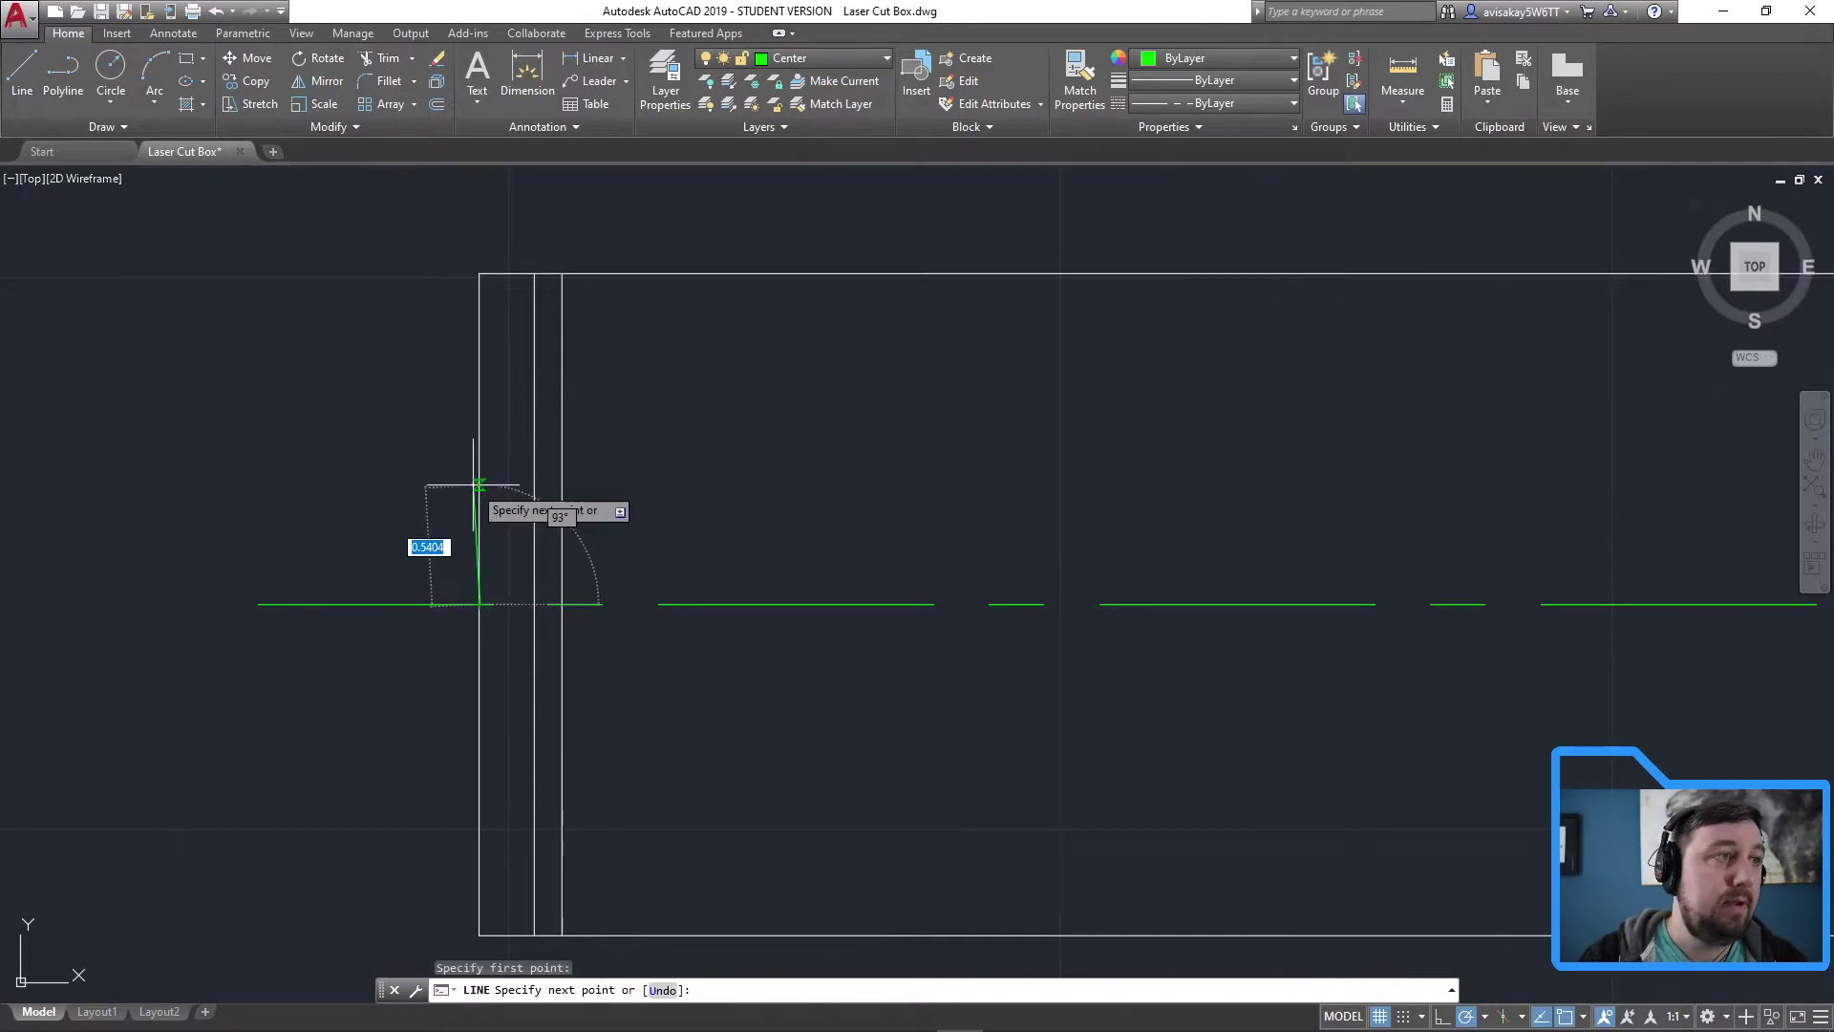
key("Escape")
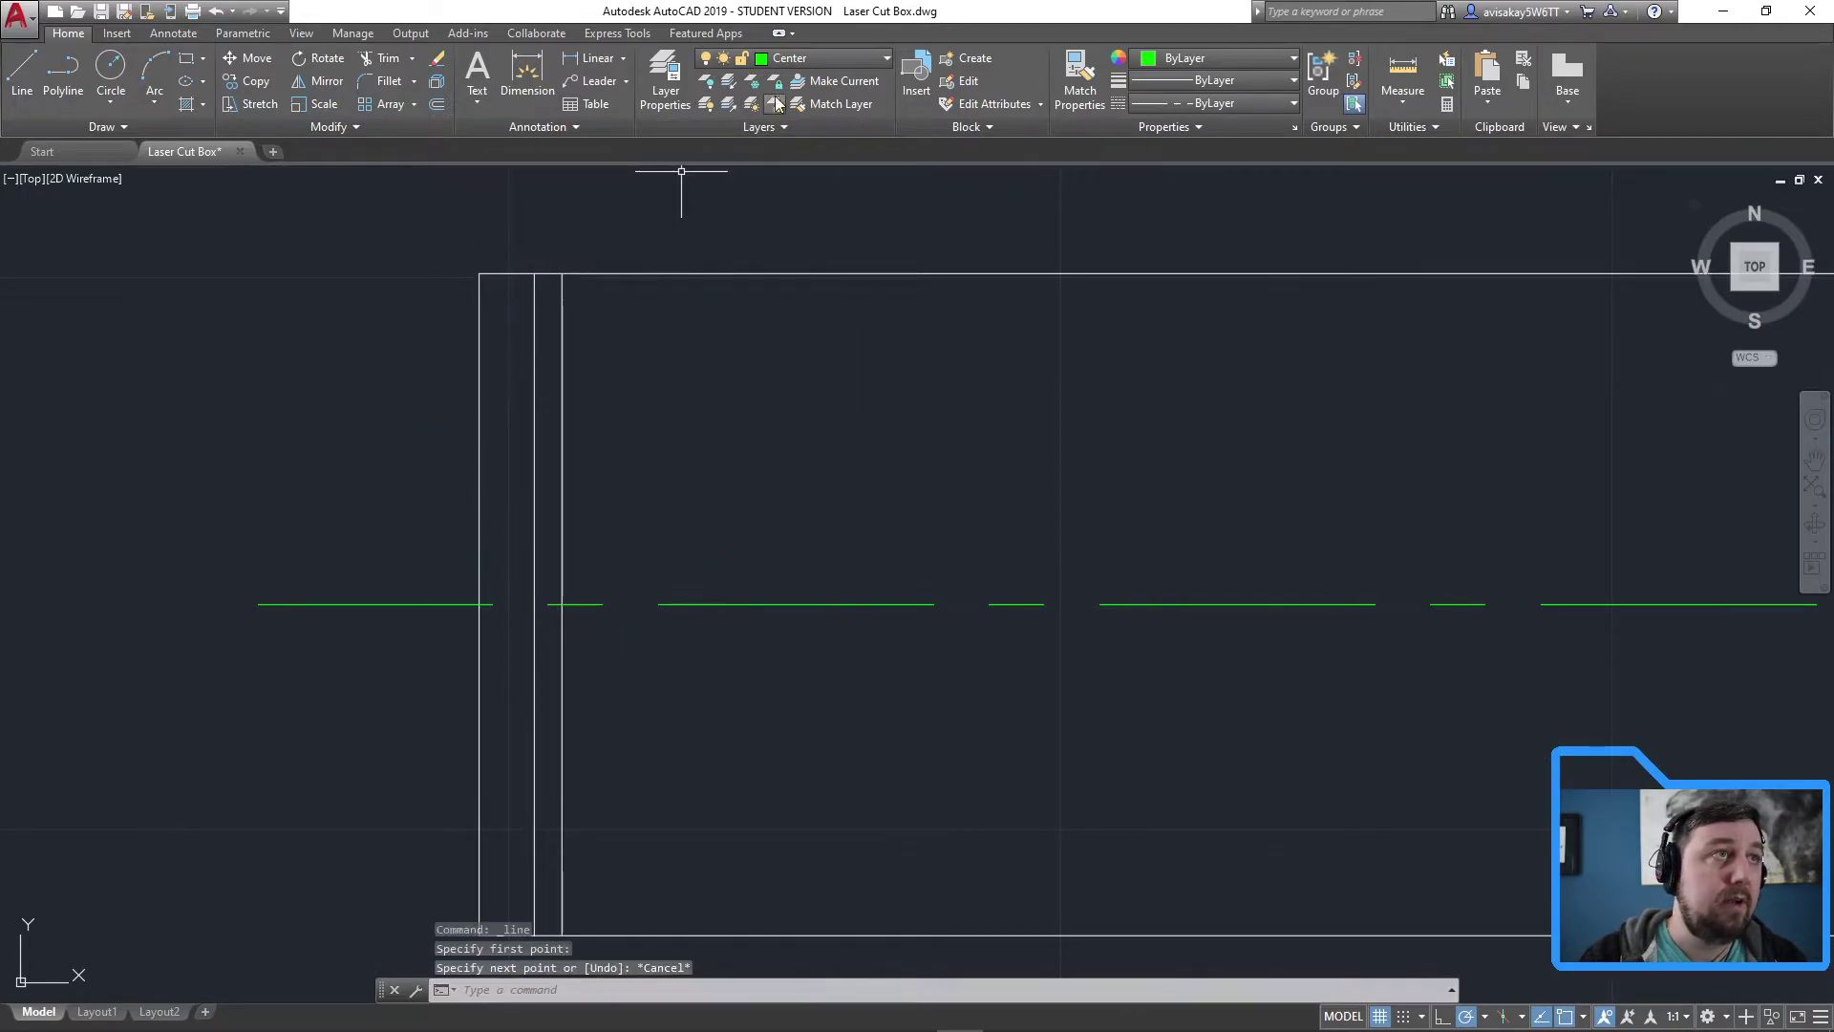
left_click(827, 60)
left_click(773, 81)
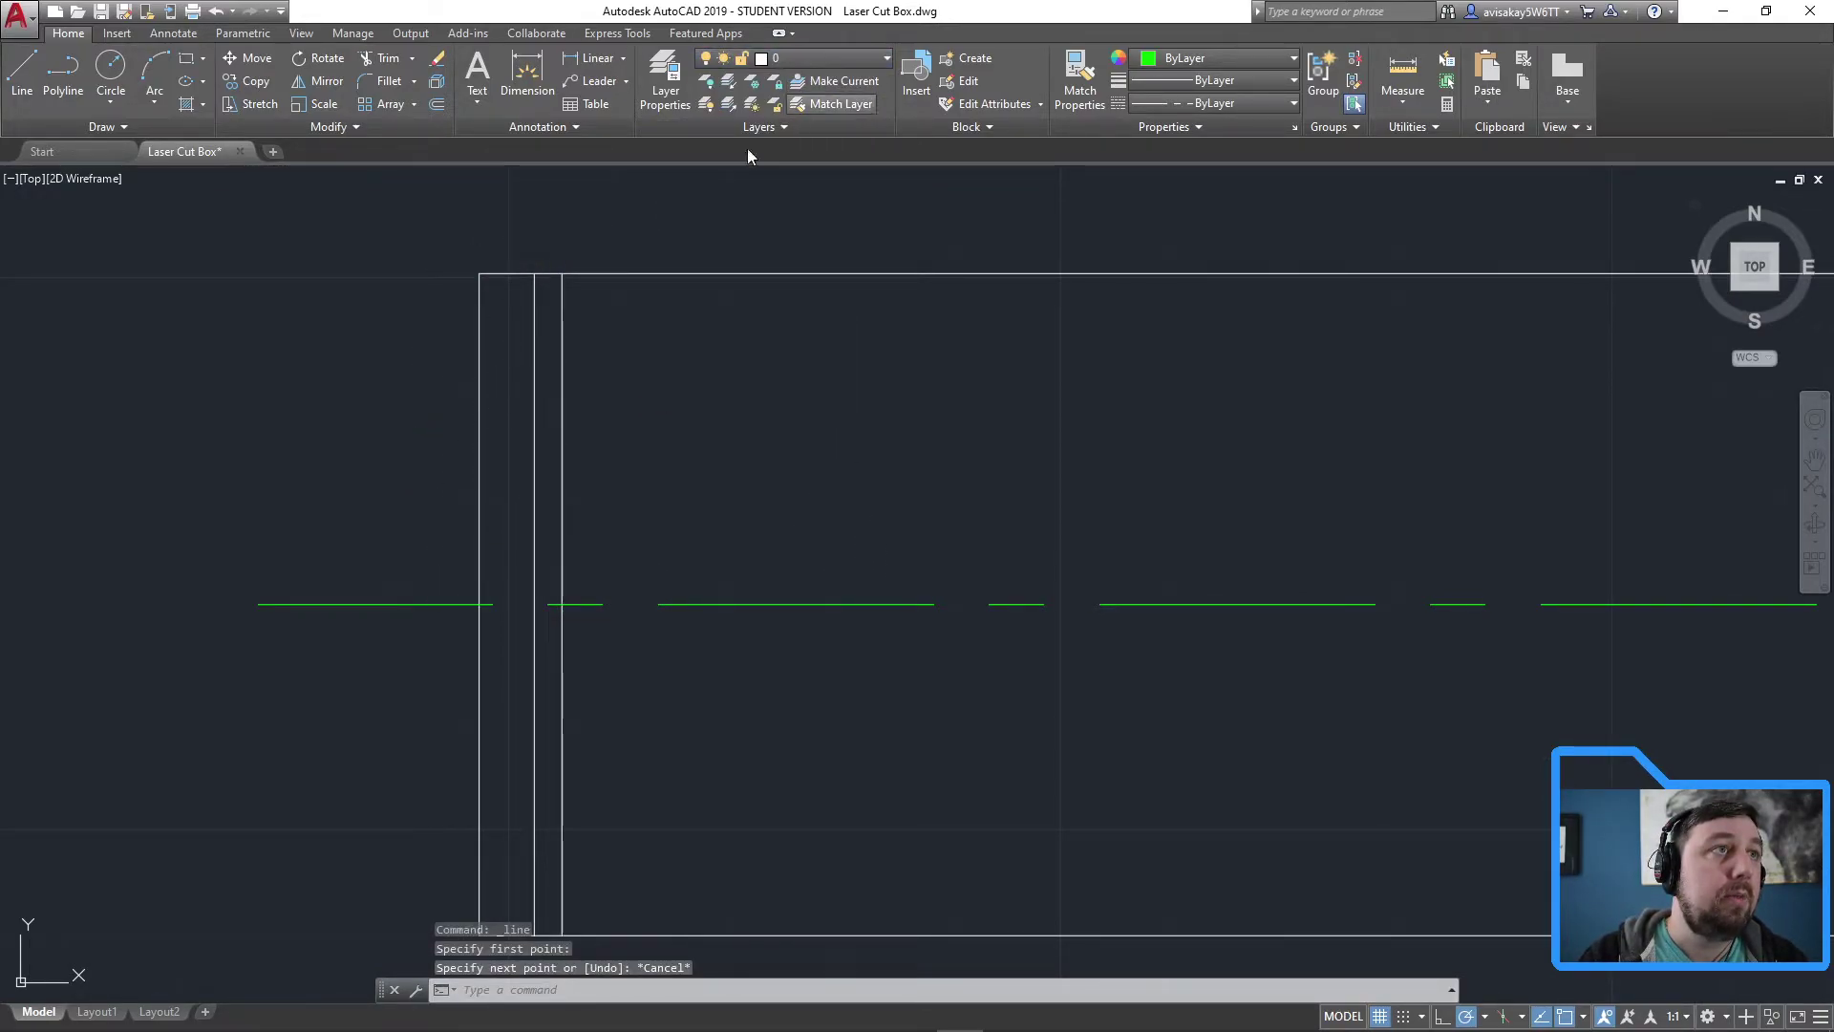
Draw a line rising 3/16 from the left edge at the centerline, across to the first inner line
left_click(21, 72)
left_click(478, 603)
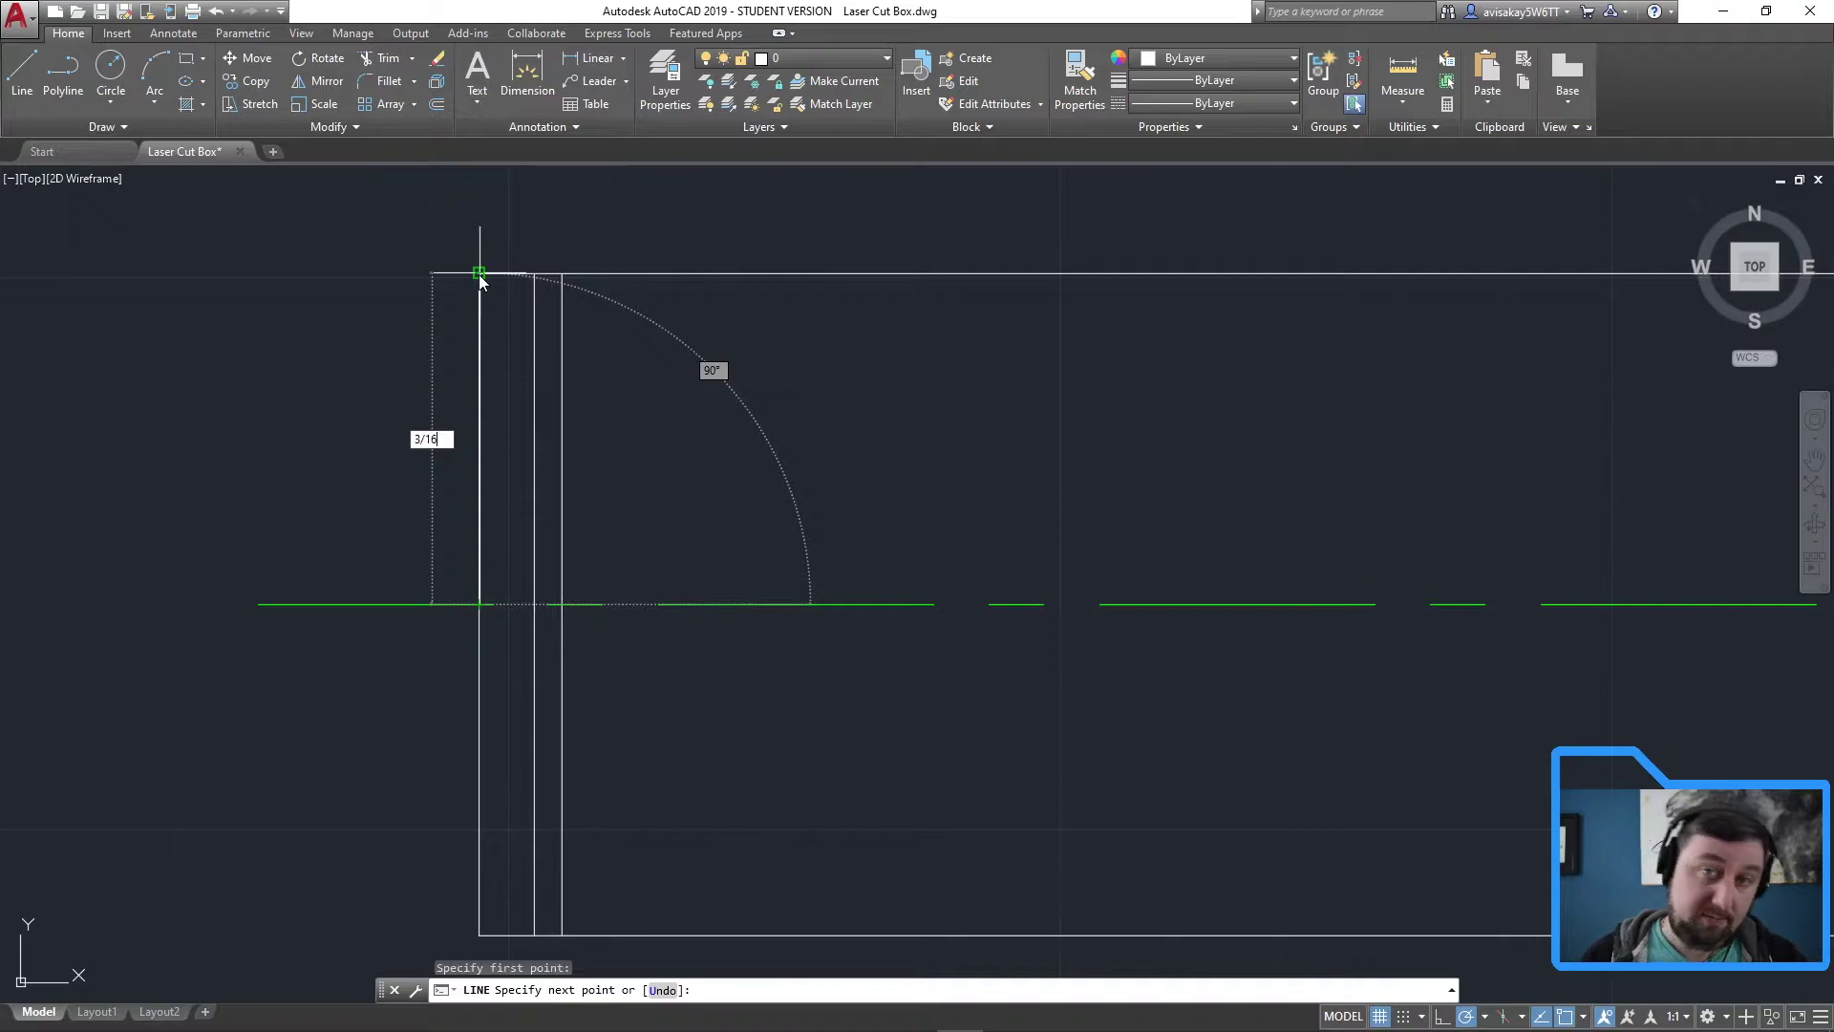
type("3/16")
key("Return")
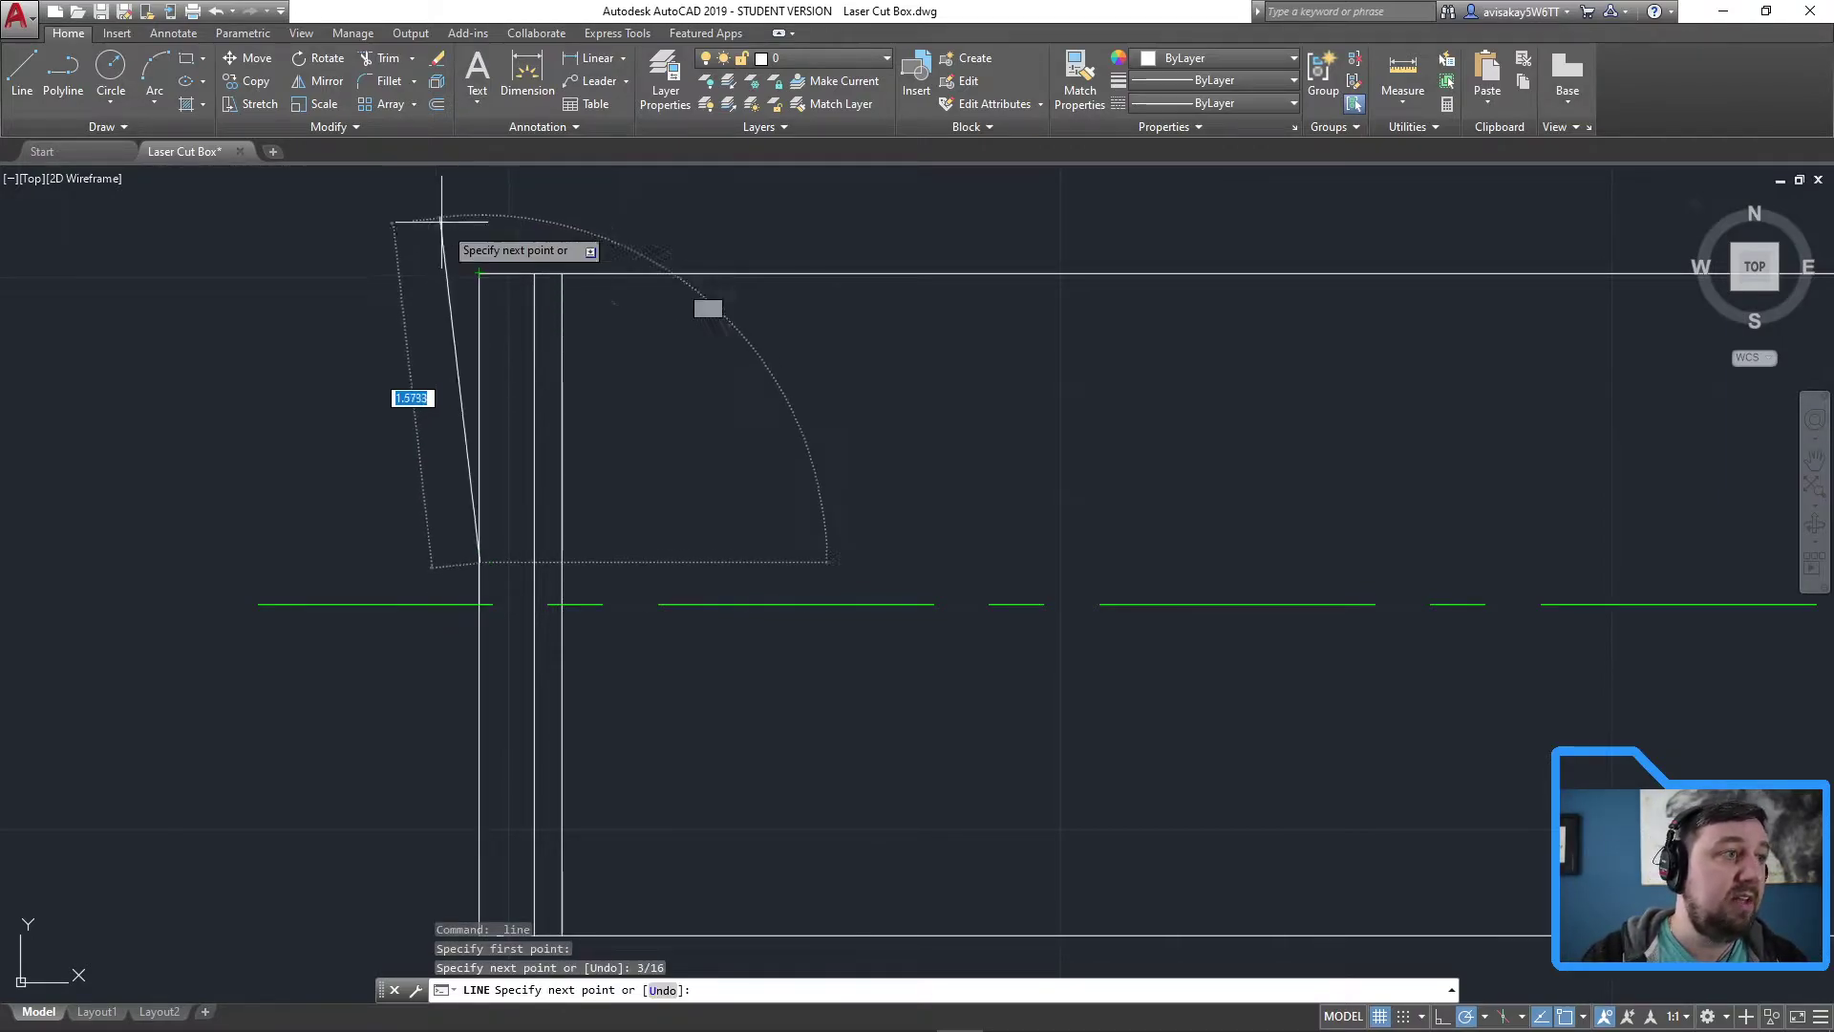
left_click(534, 562)
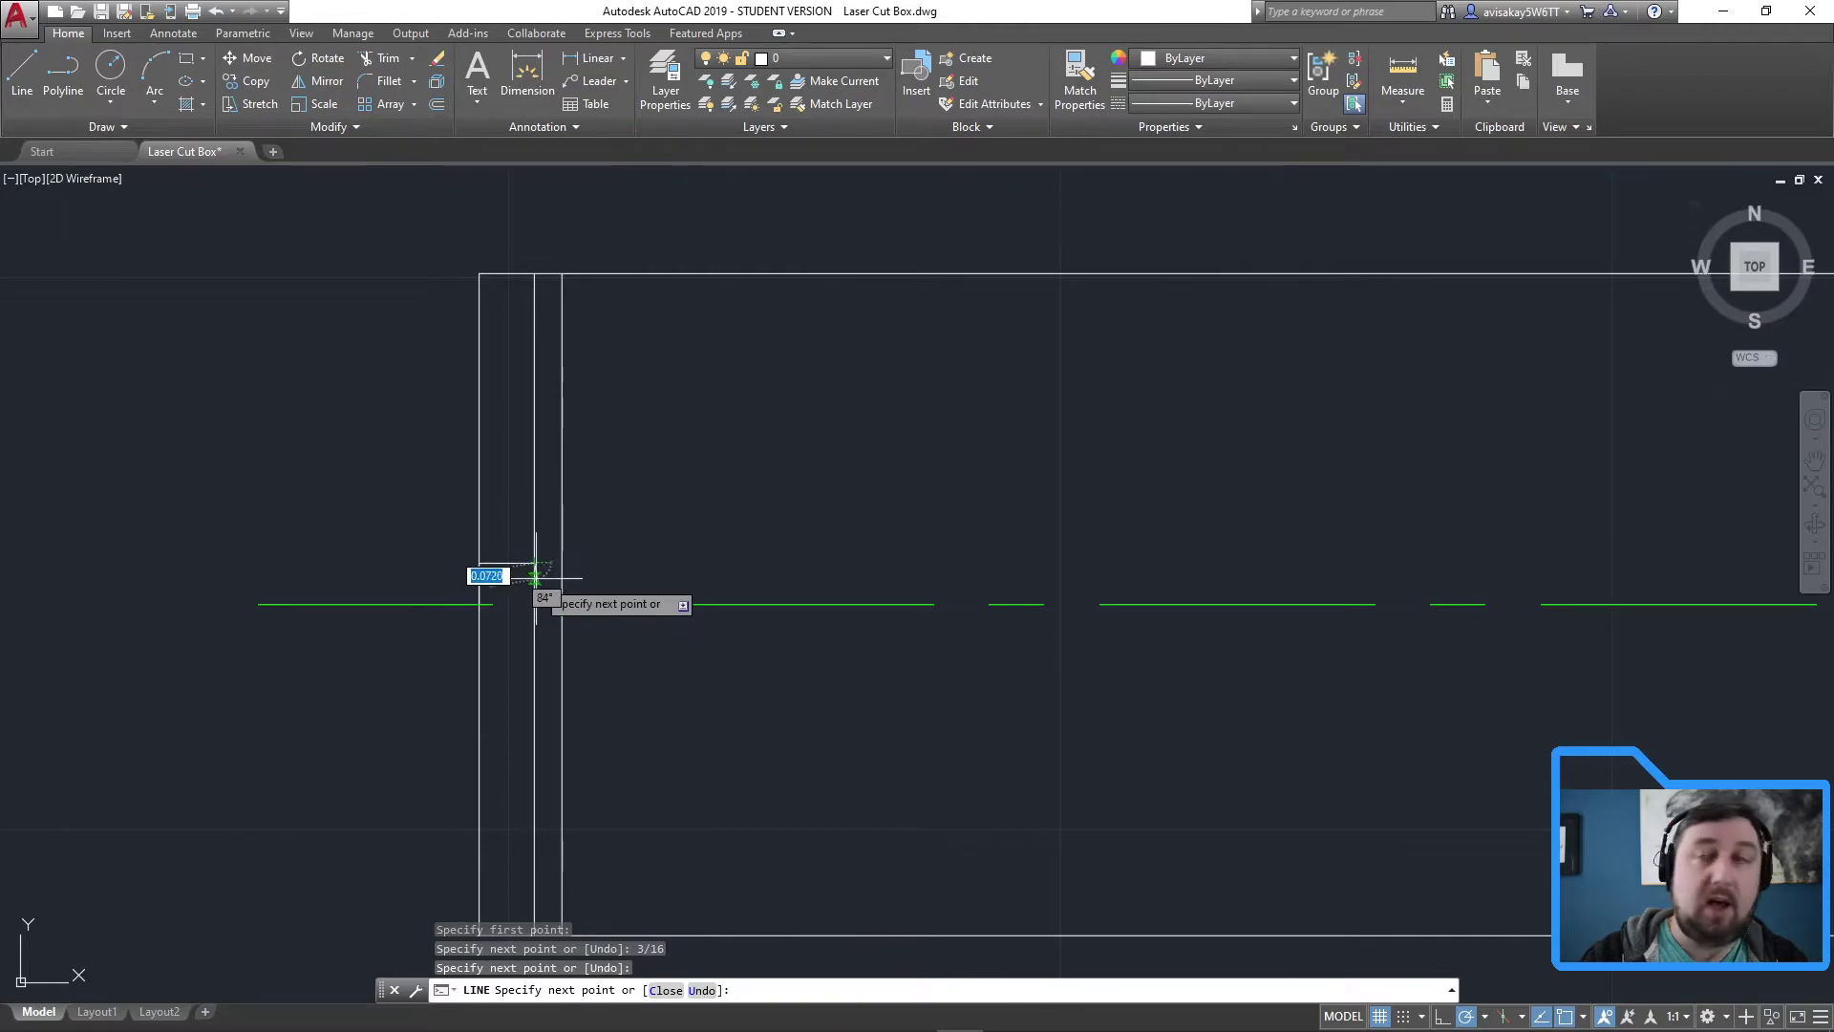
key("Escape")
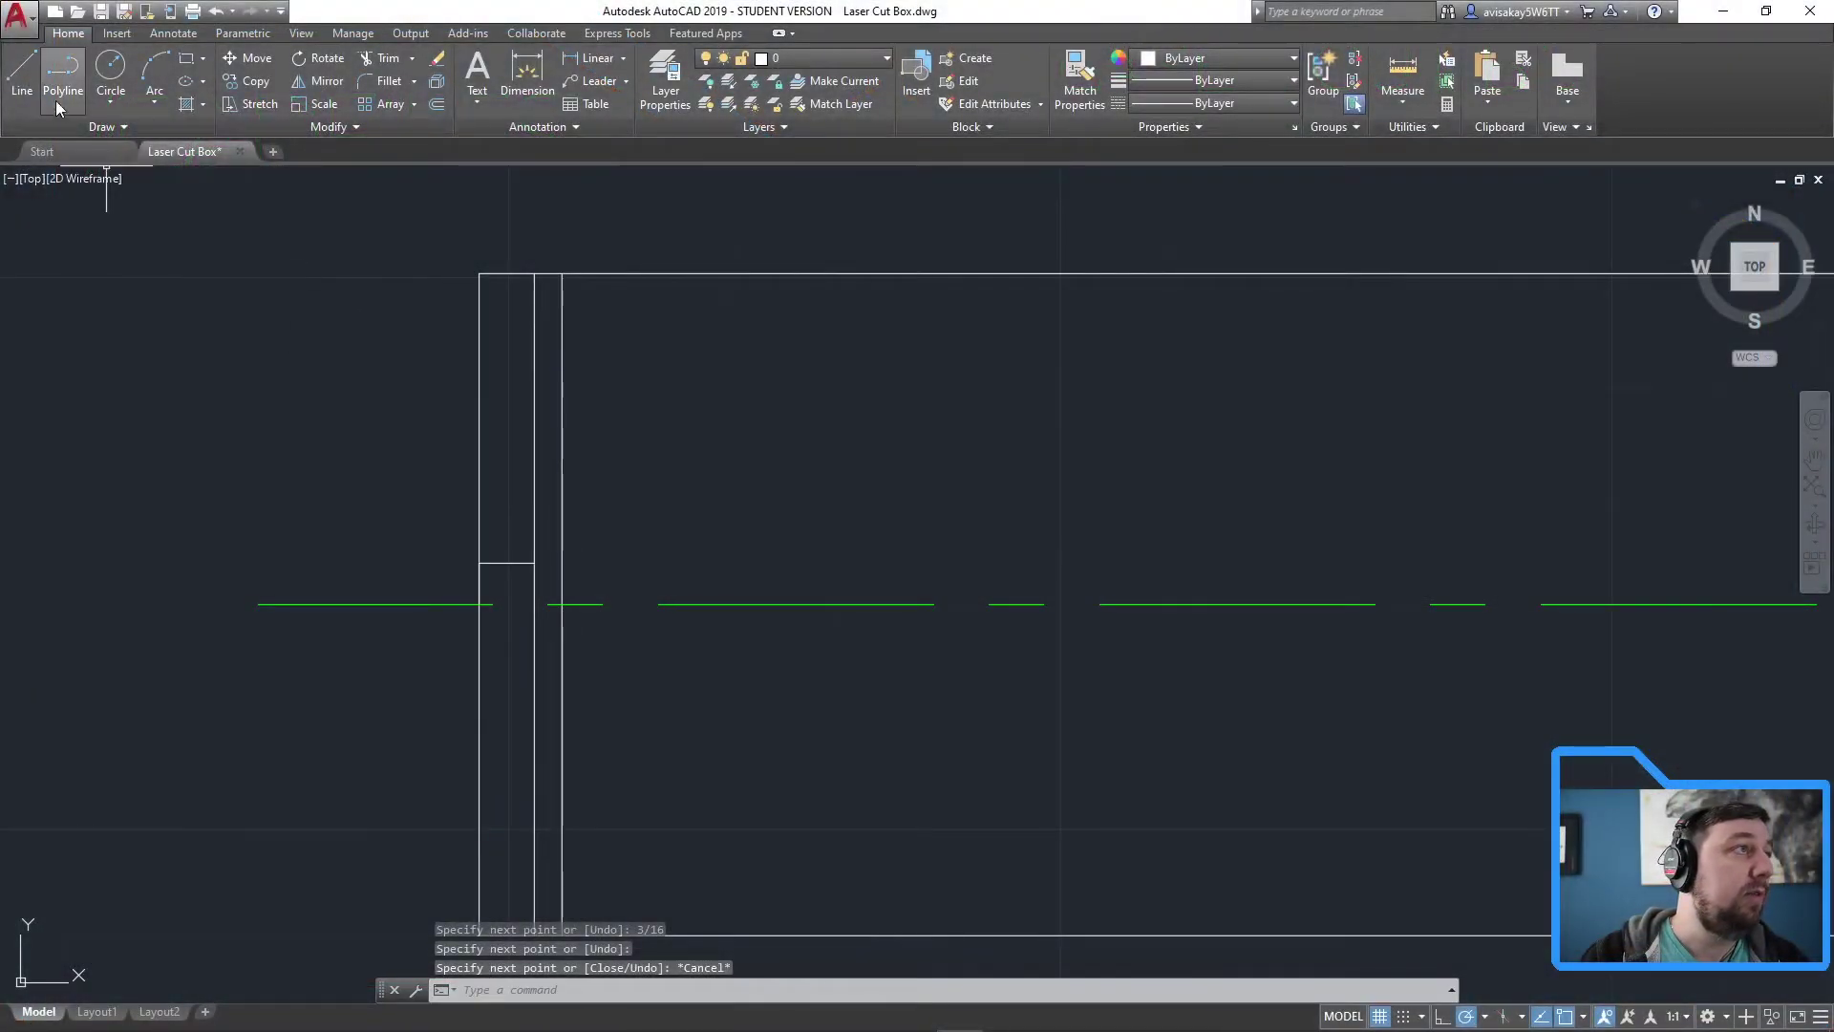
Draw a line dropping 0.75 from the top edge, across to the middle inner line
left_click(22, 72)
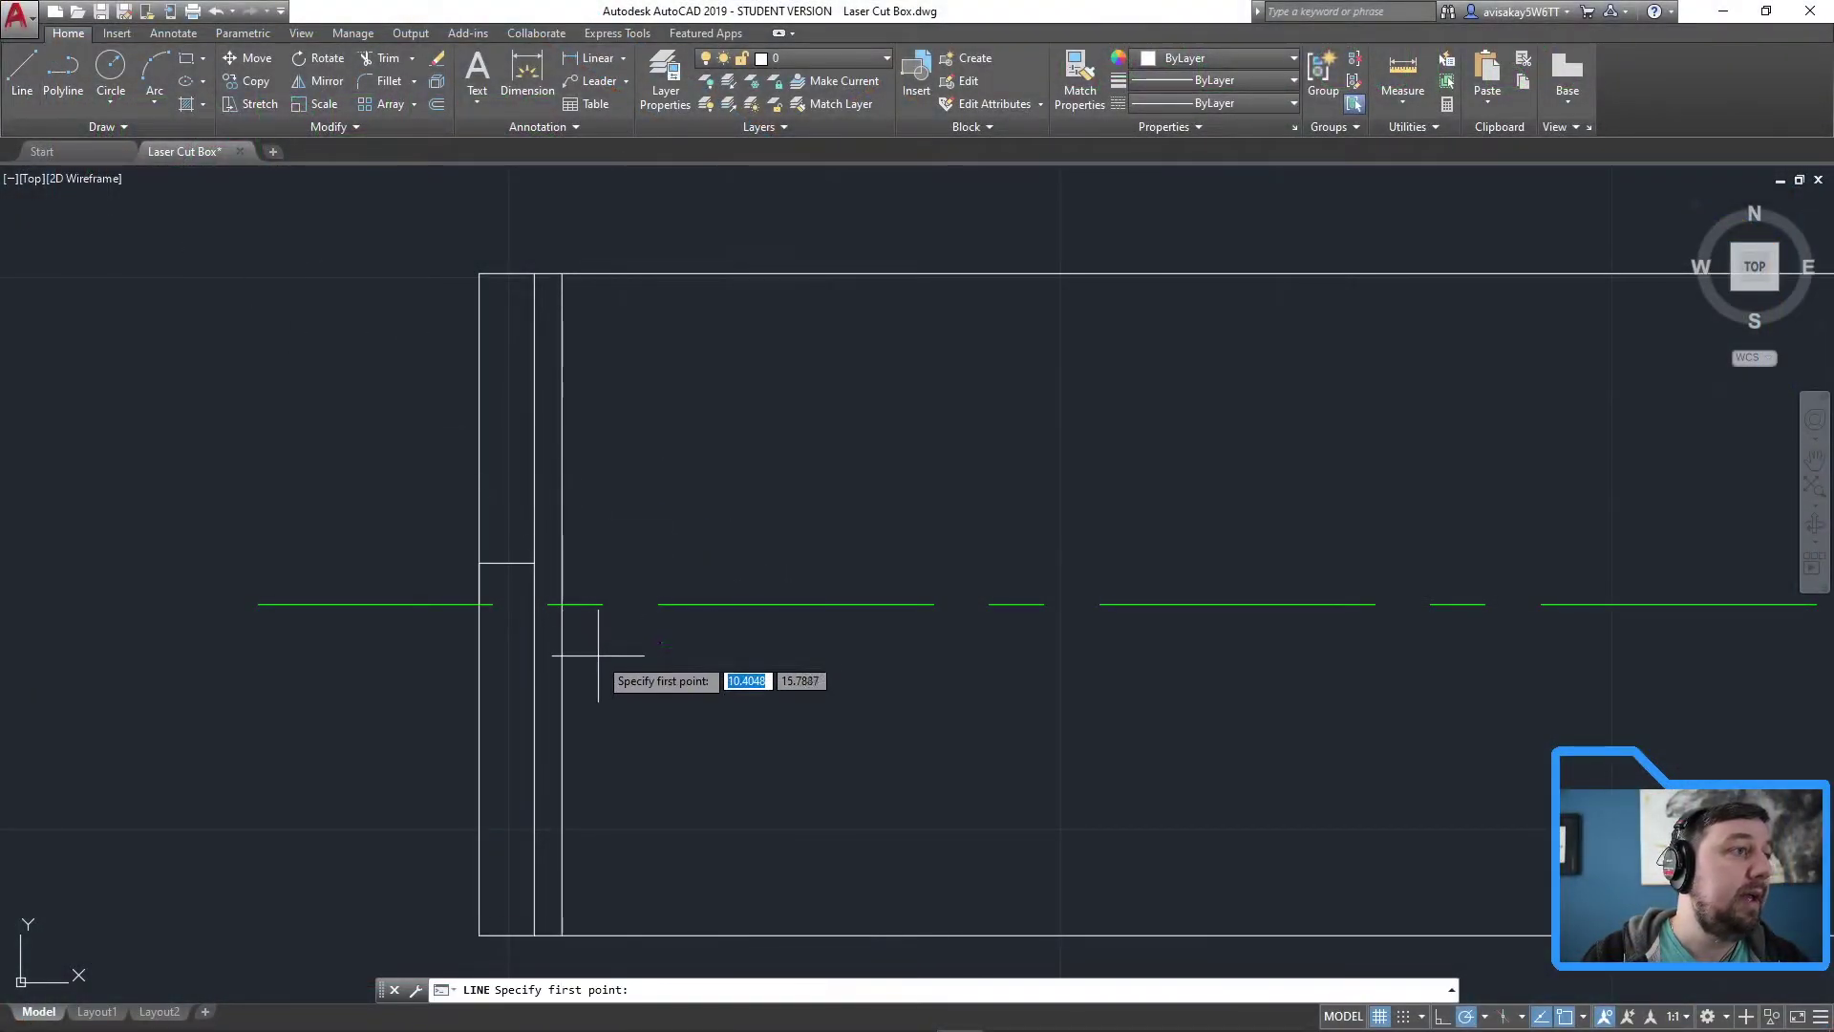
left_click(561, 604)
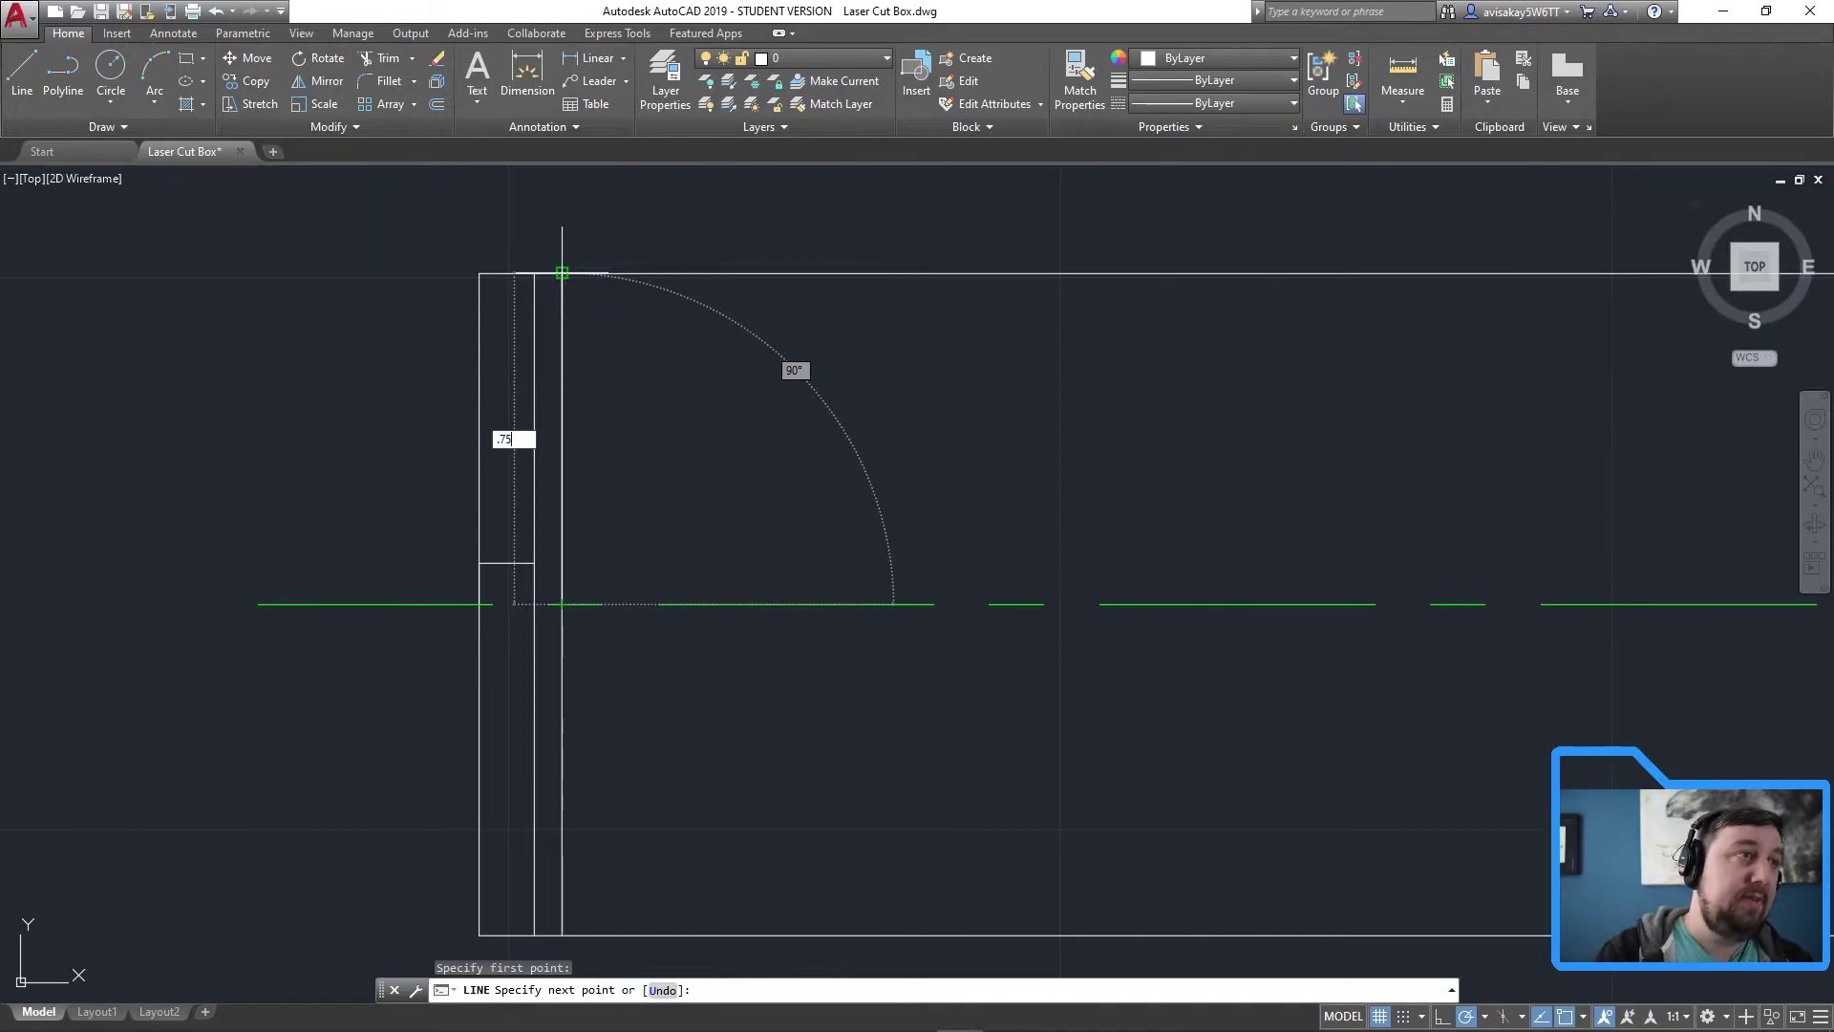
key("Return")
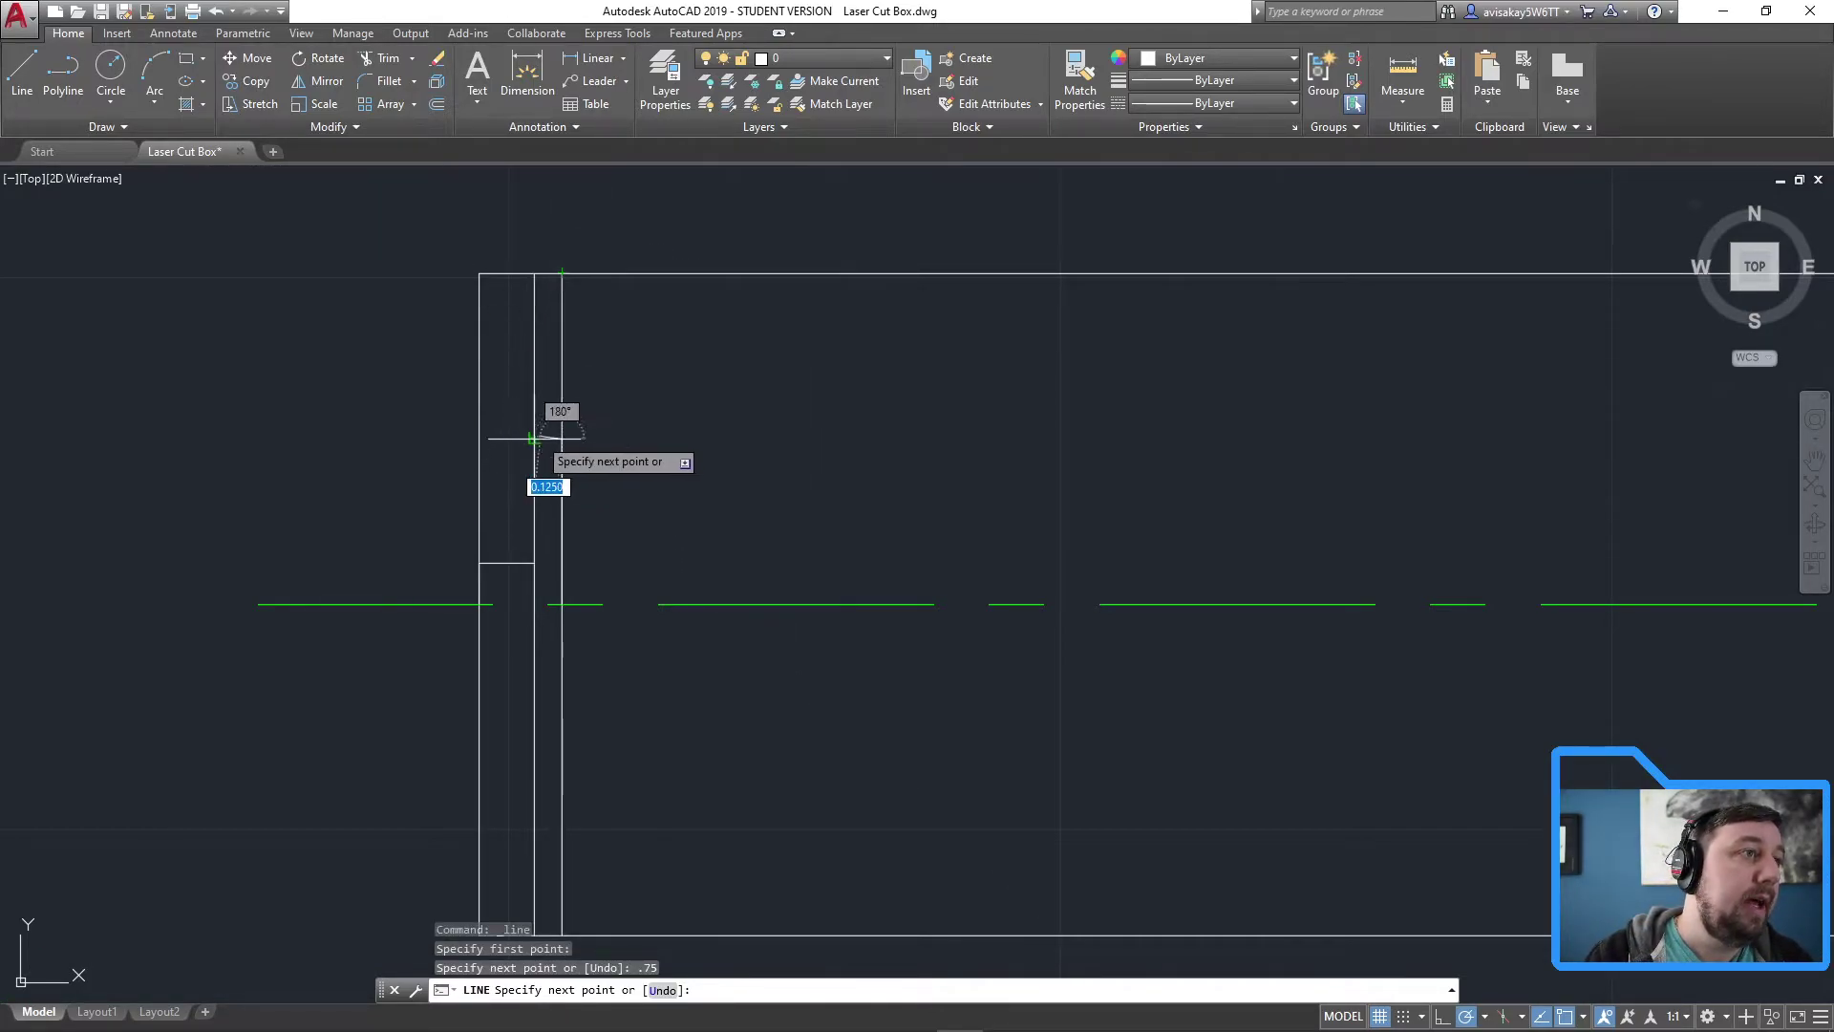
left_click(532, 439)
key("Escape")
Trim the excess pieces around the notch with TR and delete the leftover short vertical piece
left_click(741, 717)
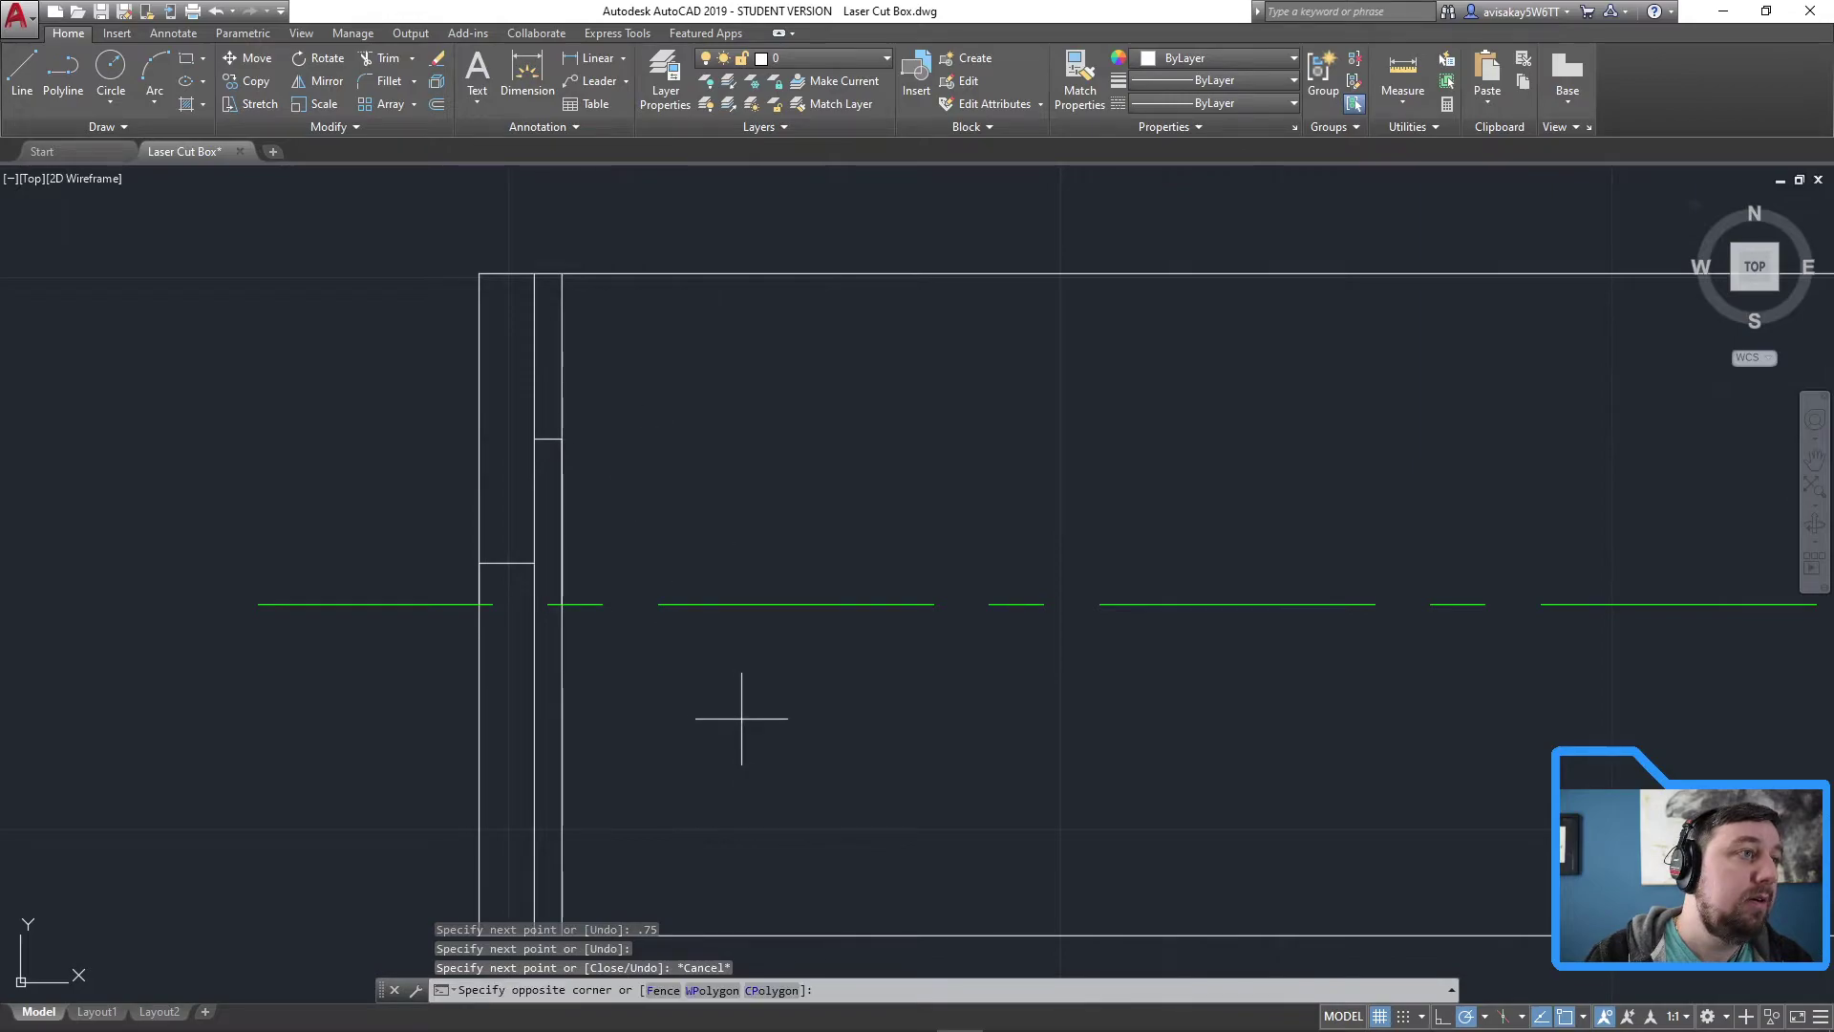
left_click(388, 330)
type("tr")
key("Return")
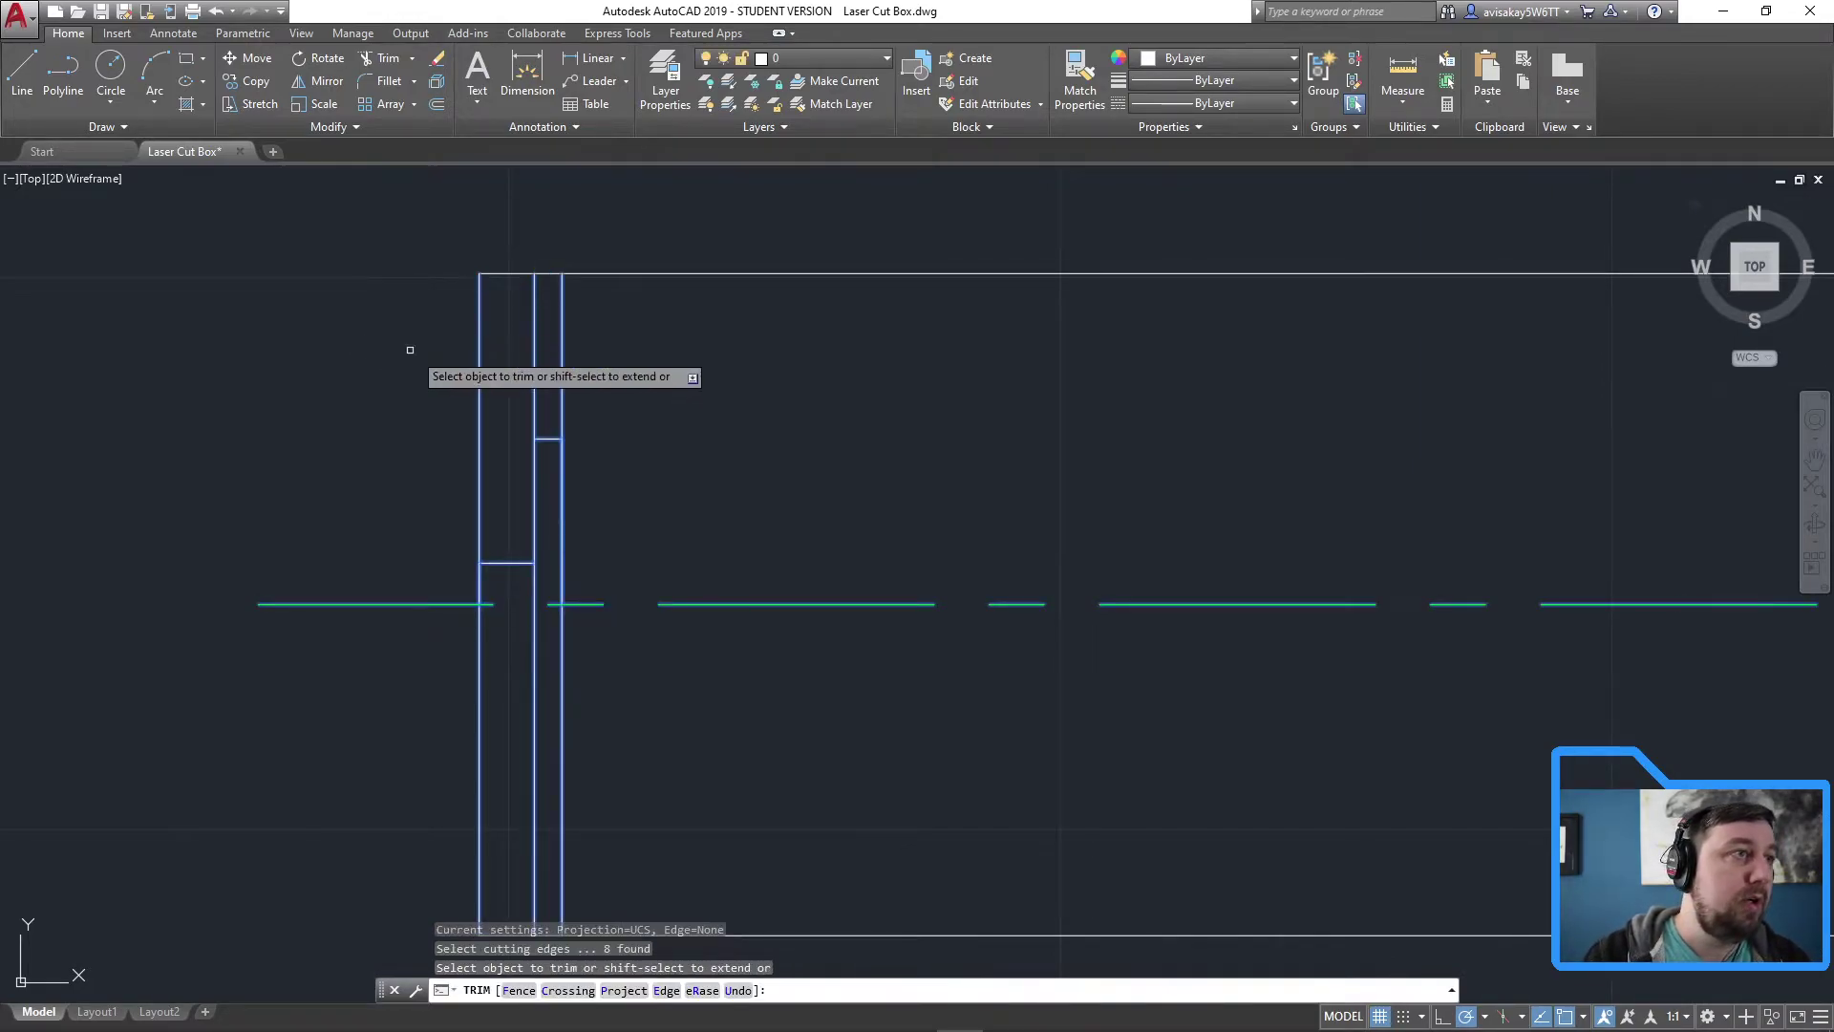
left_click(656, 397)
left_click(521, 372)
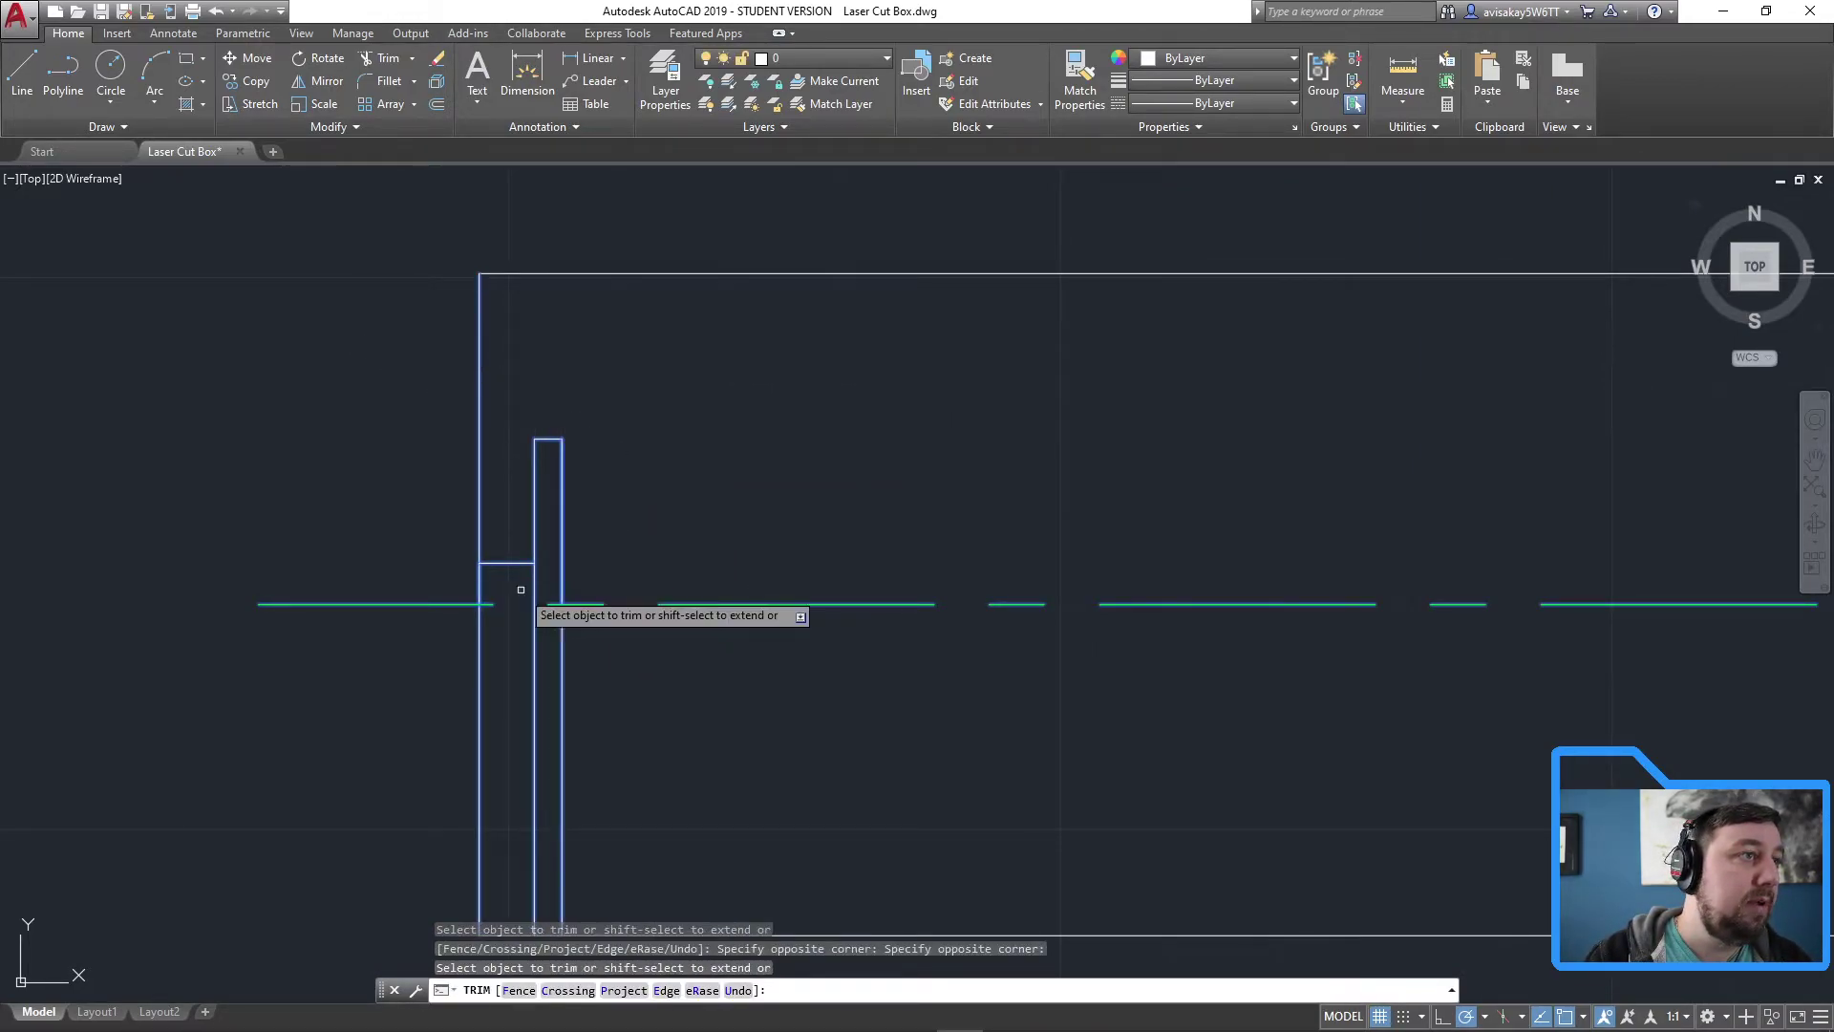
left_click(536, 586)
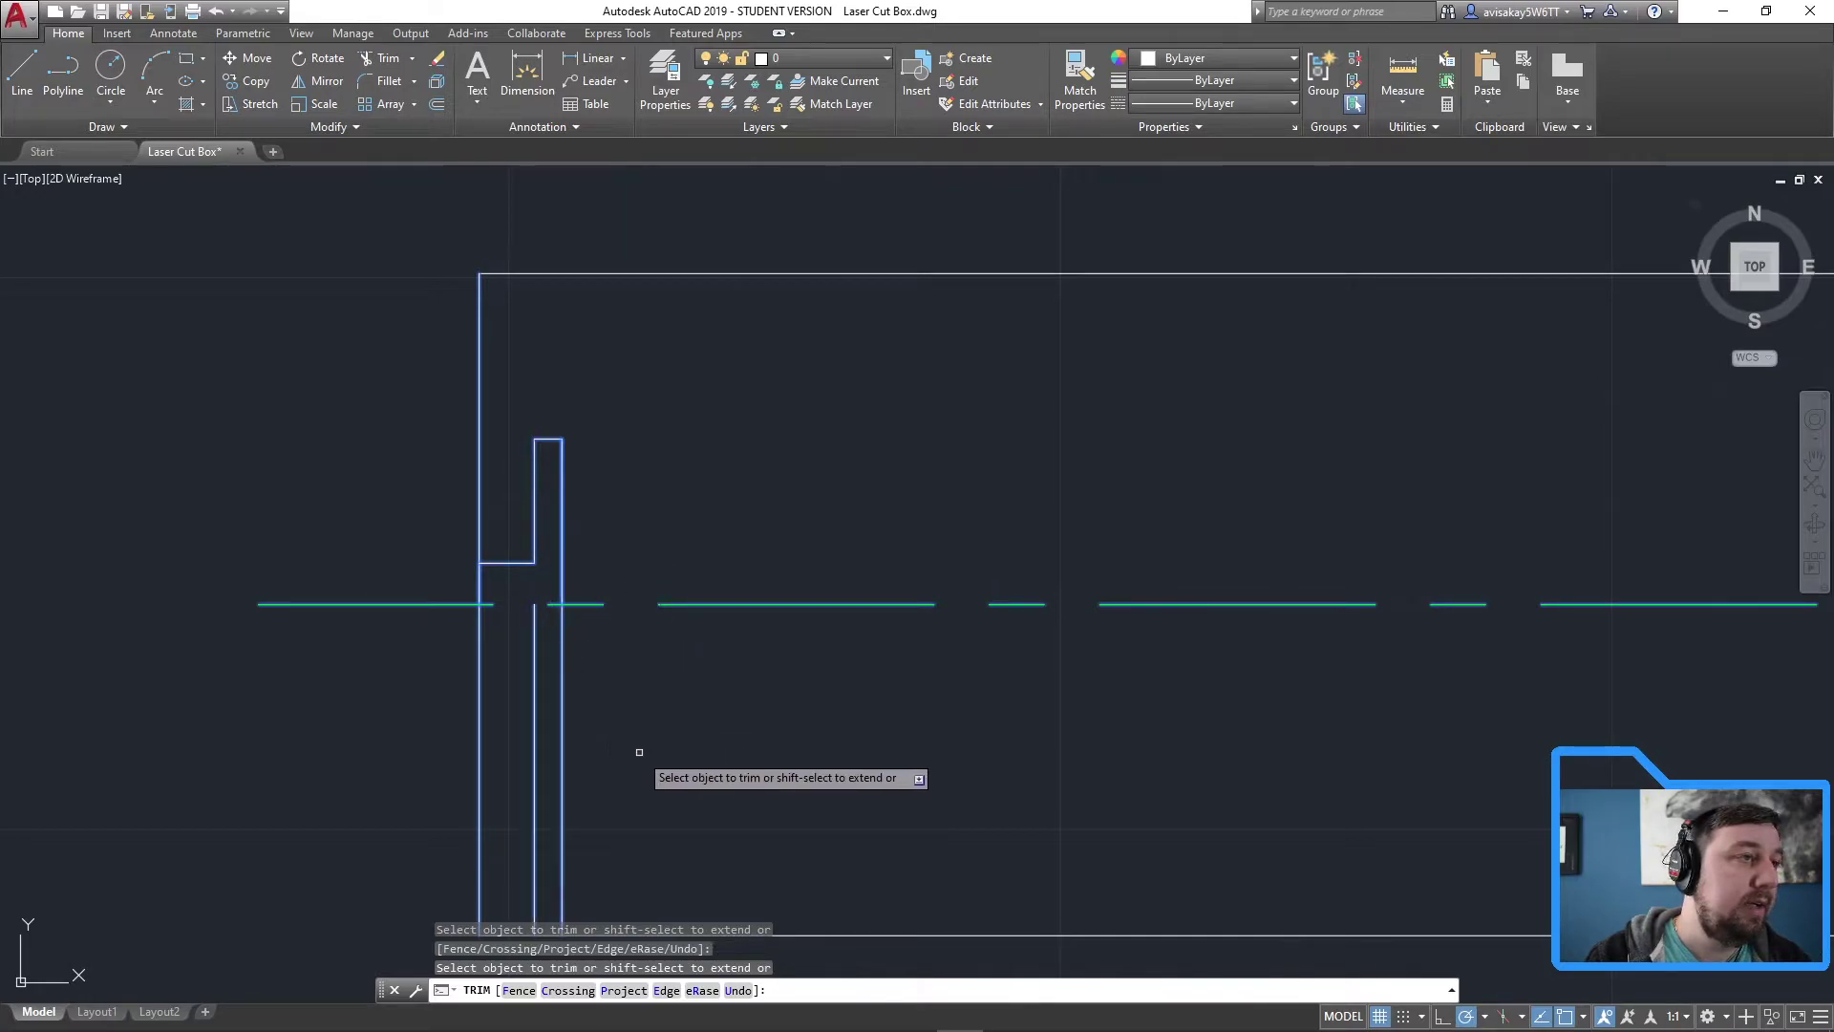
key("Escape")
left_click(480, 582)
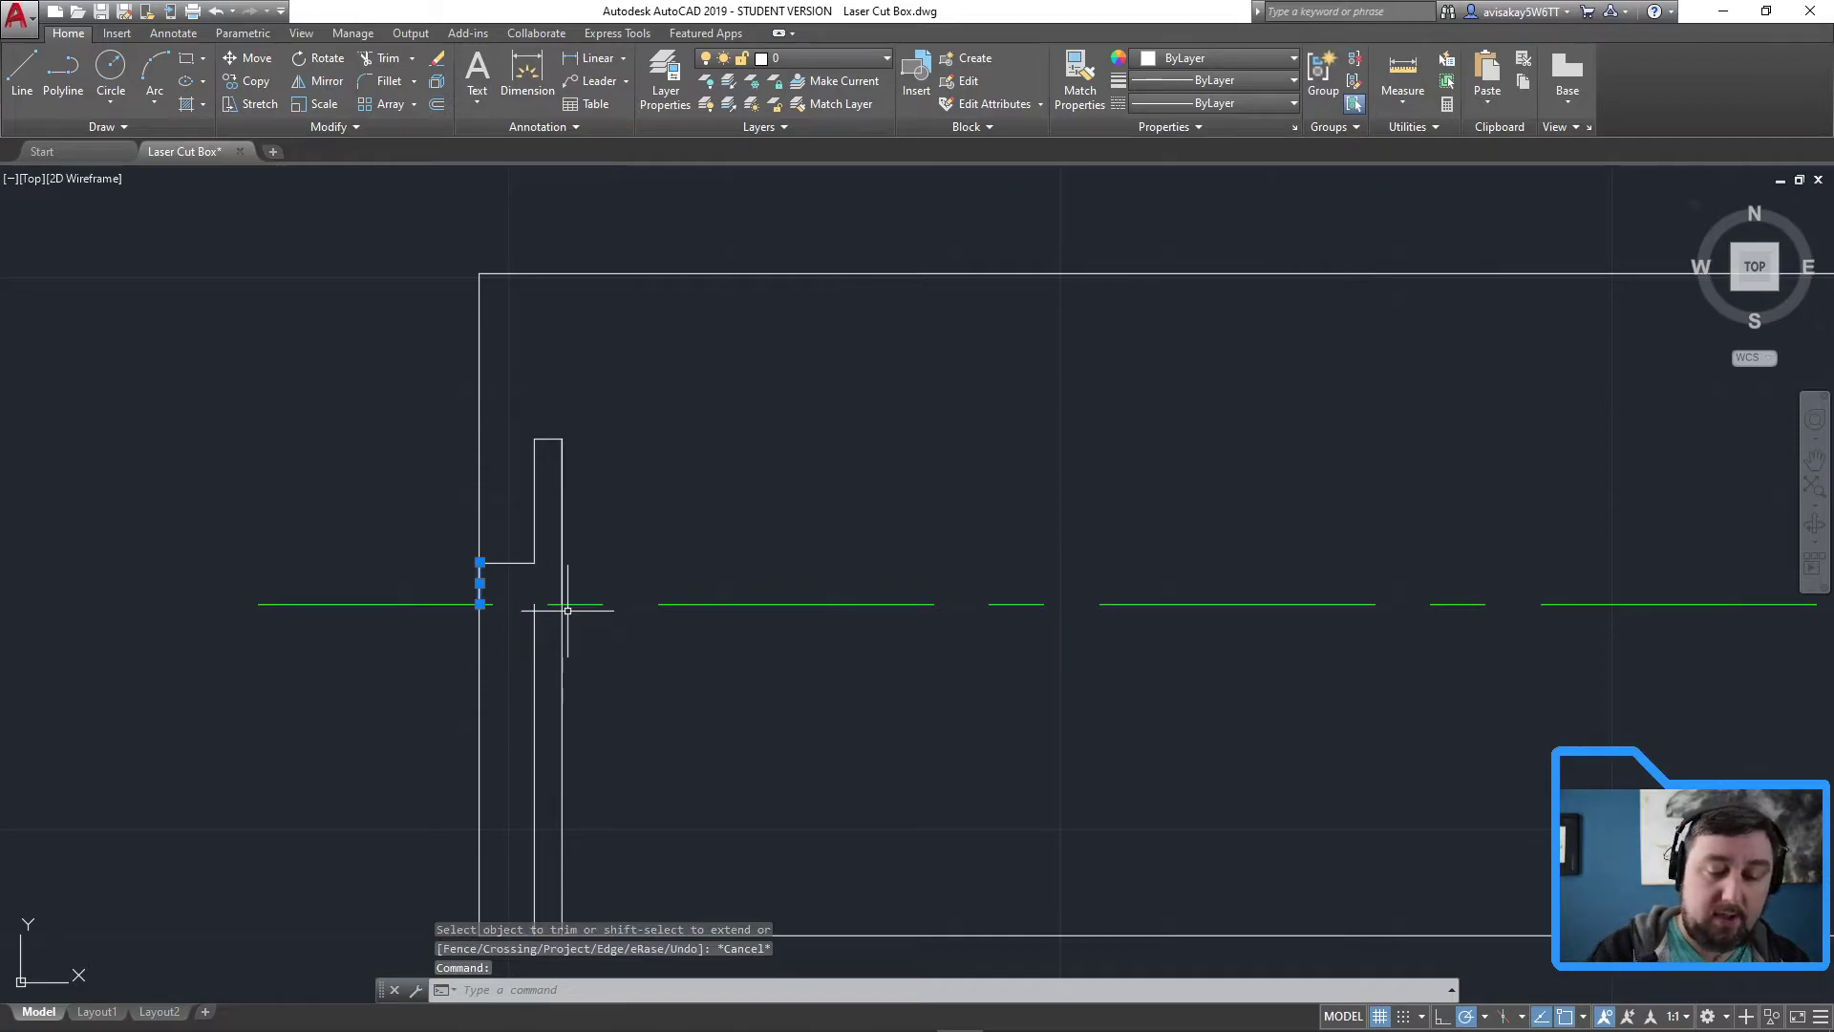
key("Delete")
Drop a second trim below the centerline and select the stepped tab's four lines
left_click(803, 775)
left_click(386, 465)
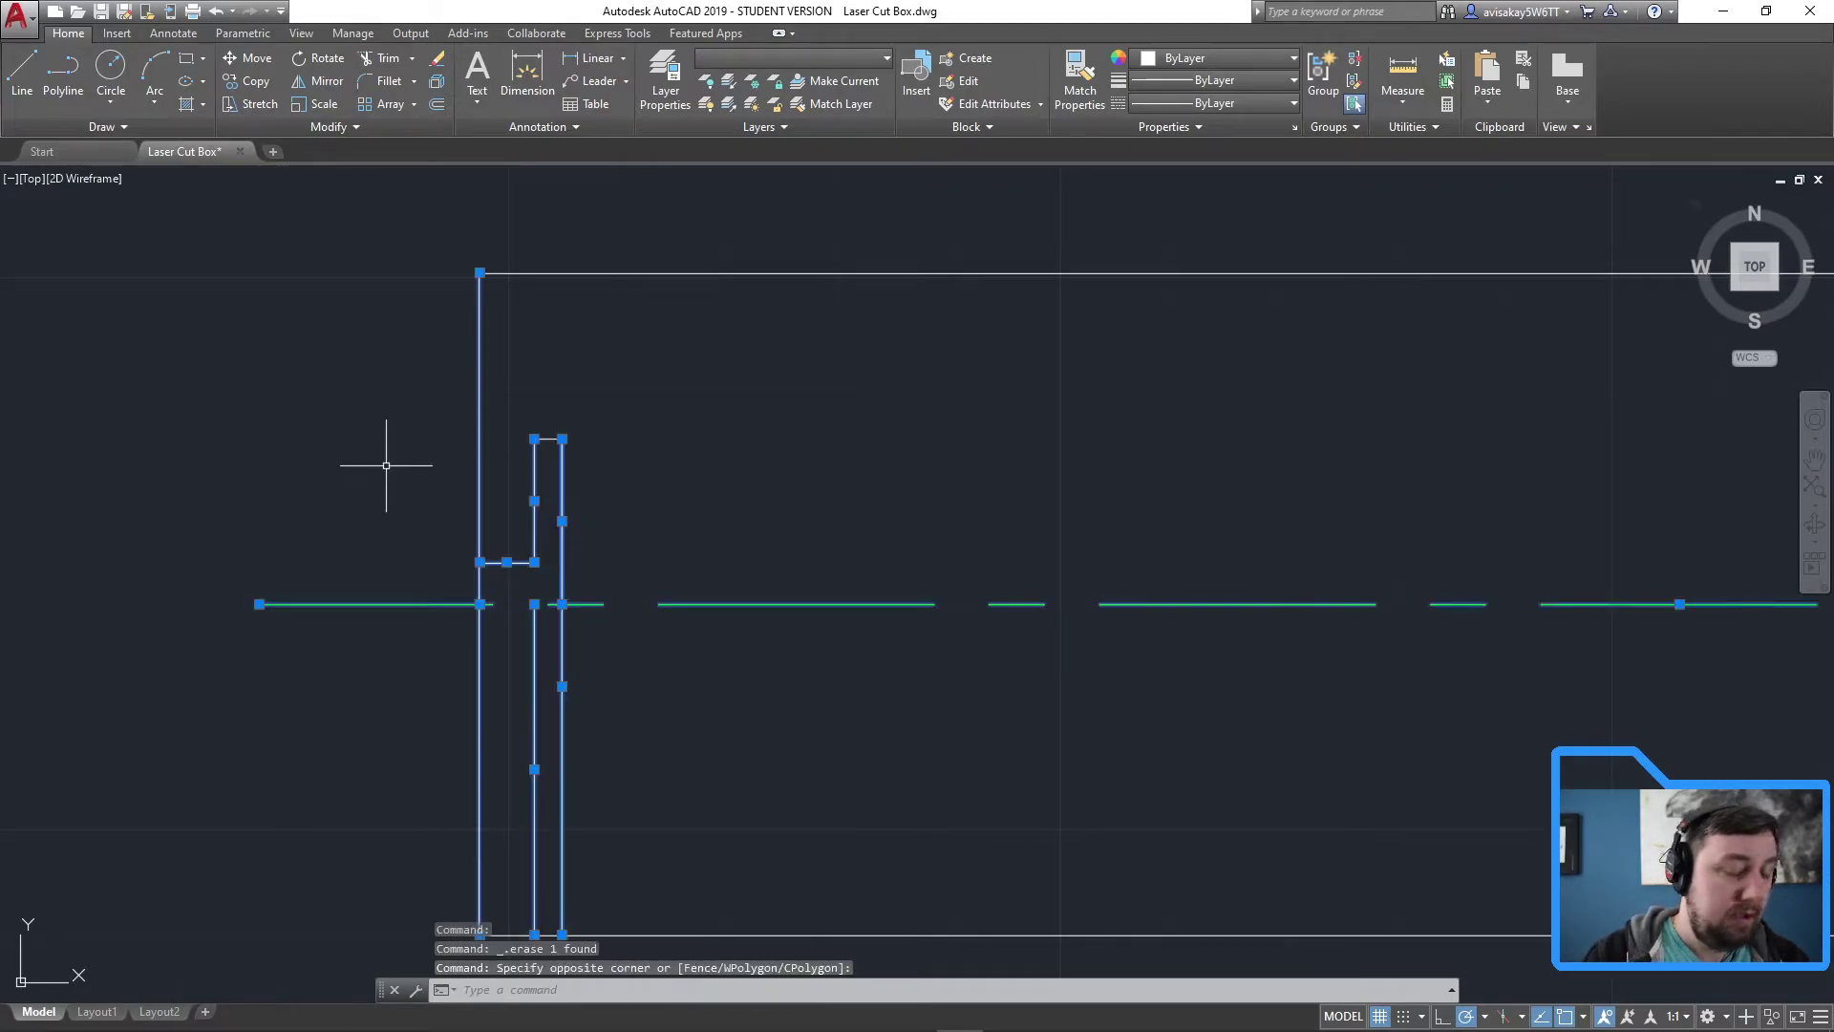
type("TR")
key("Return")
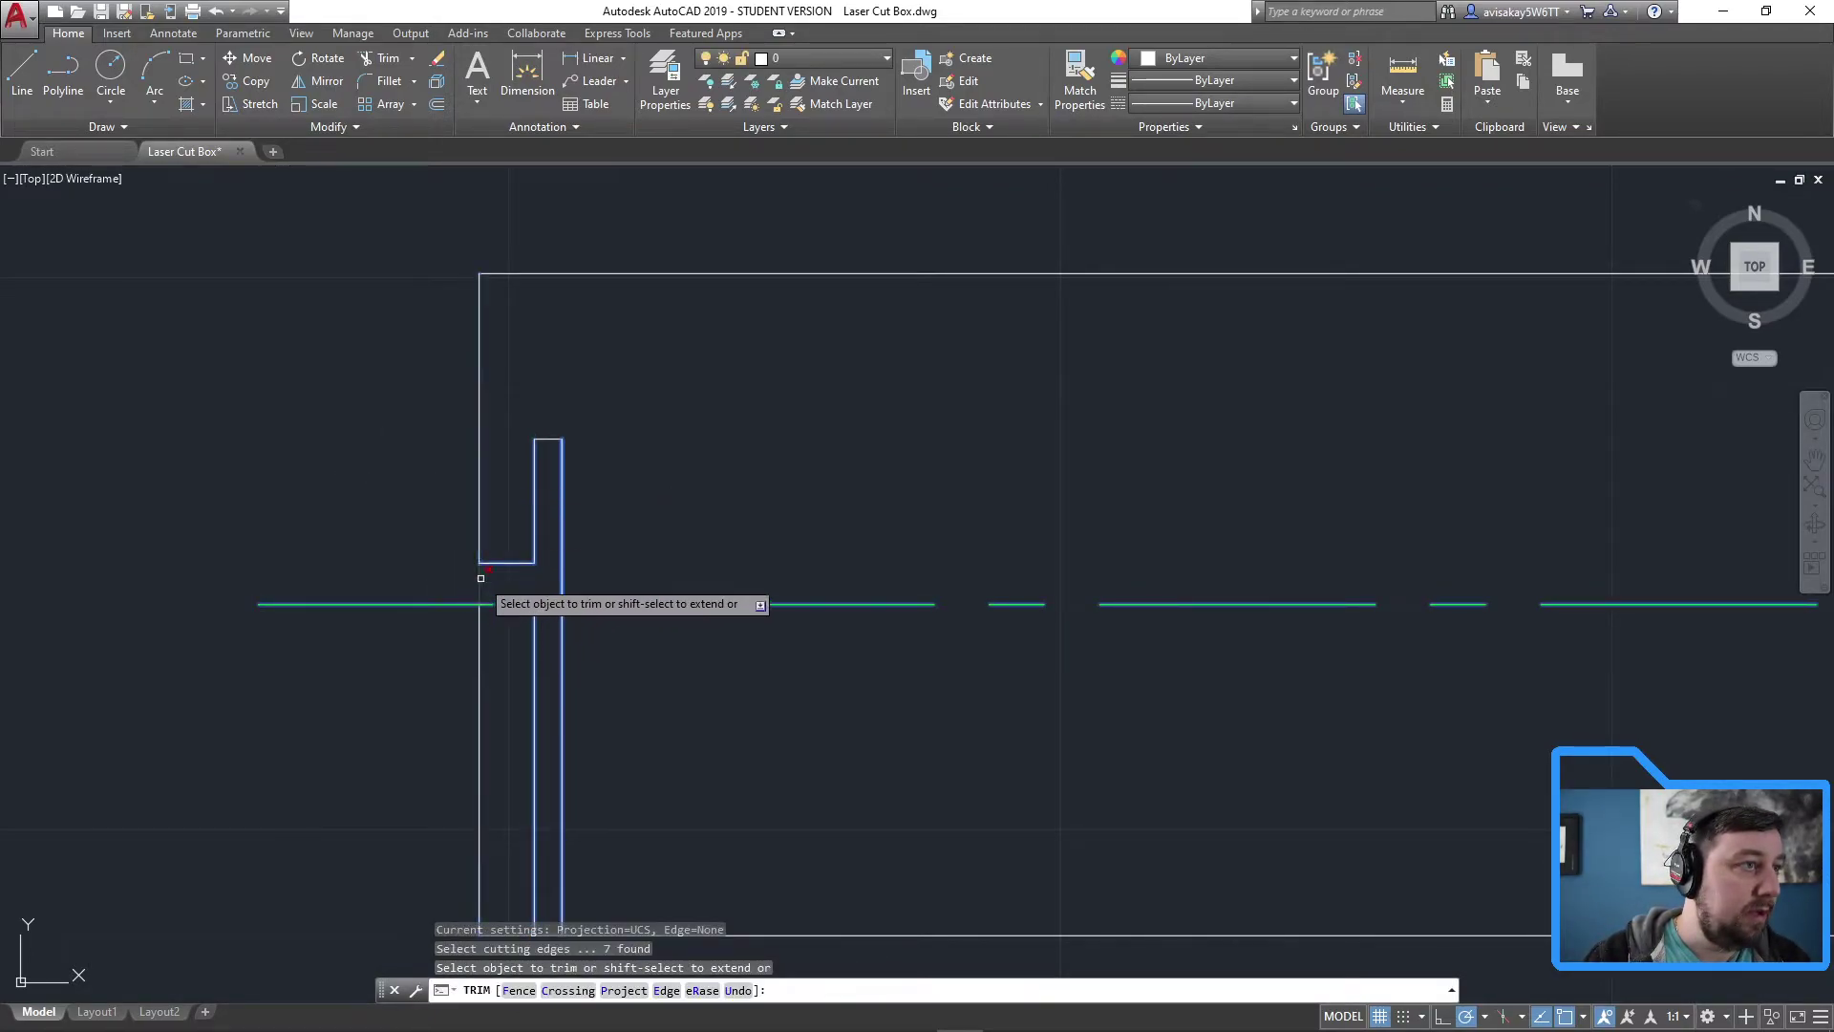
left_click(668, 746)
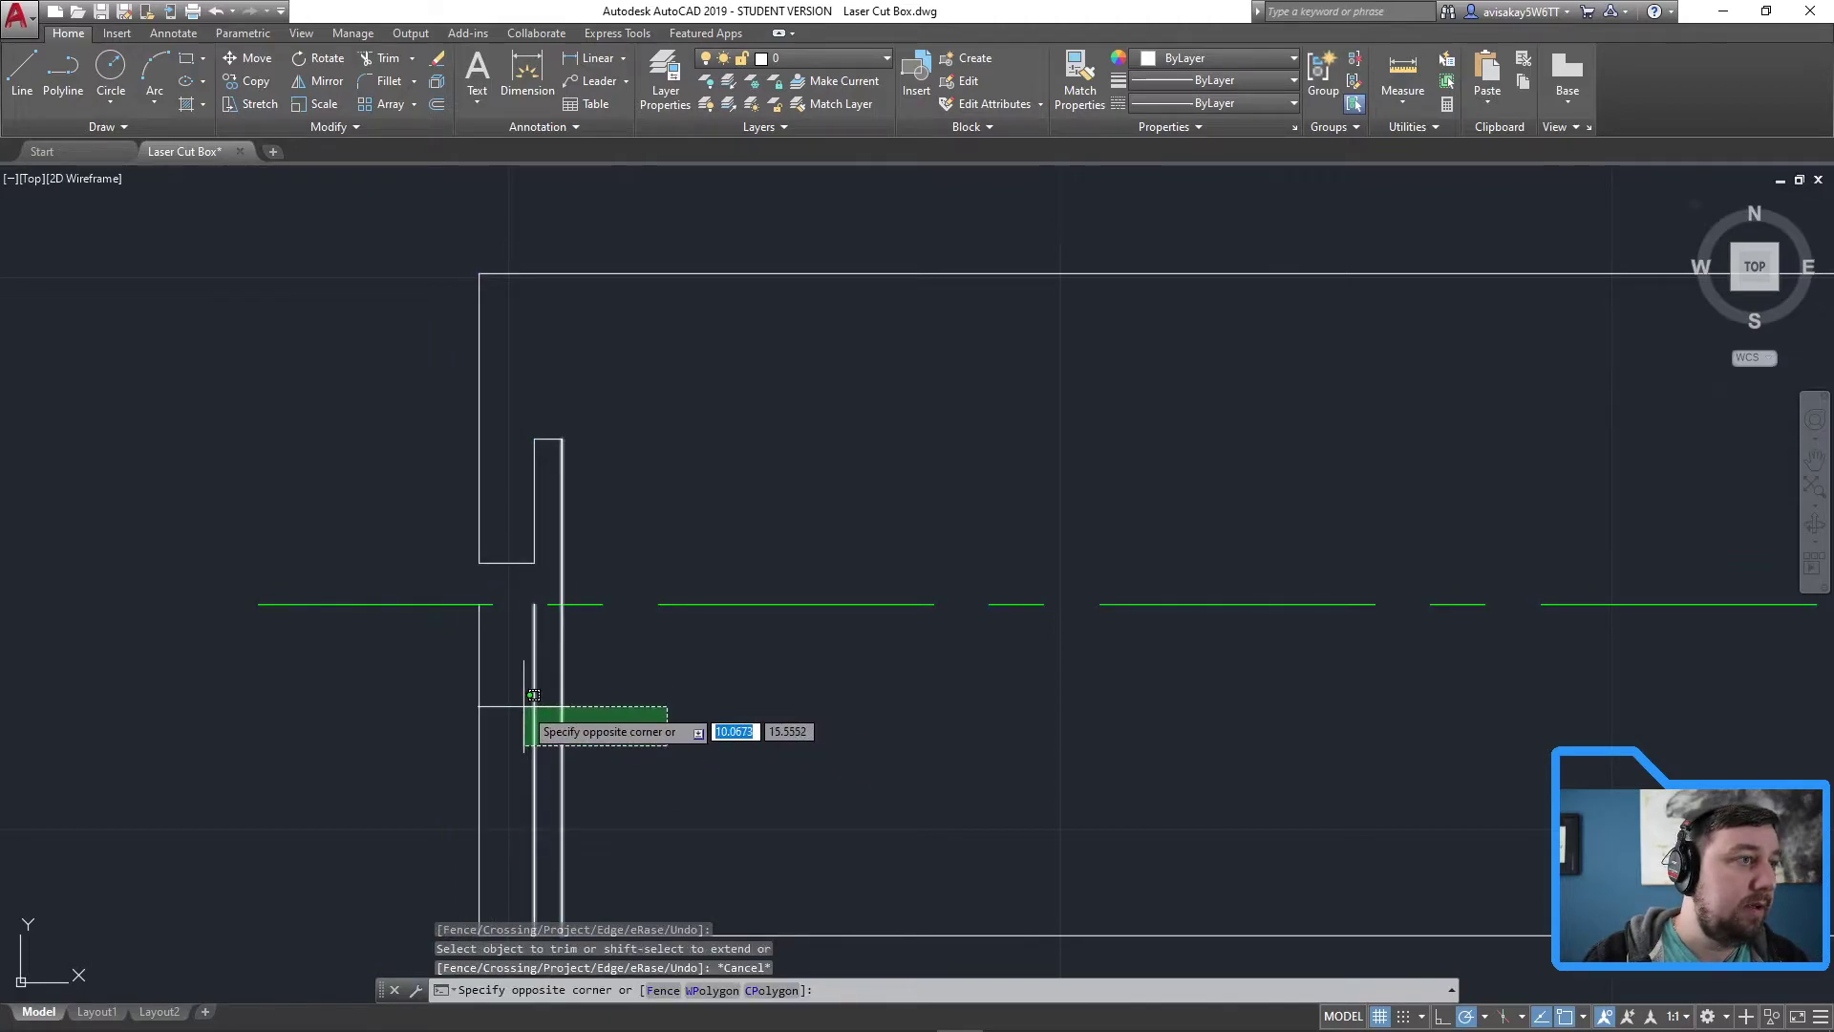
key("Escape")
left_click(619, 568)
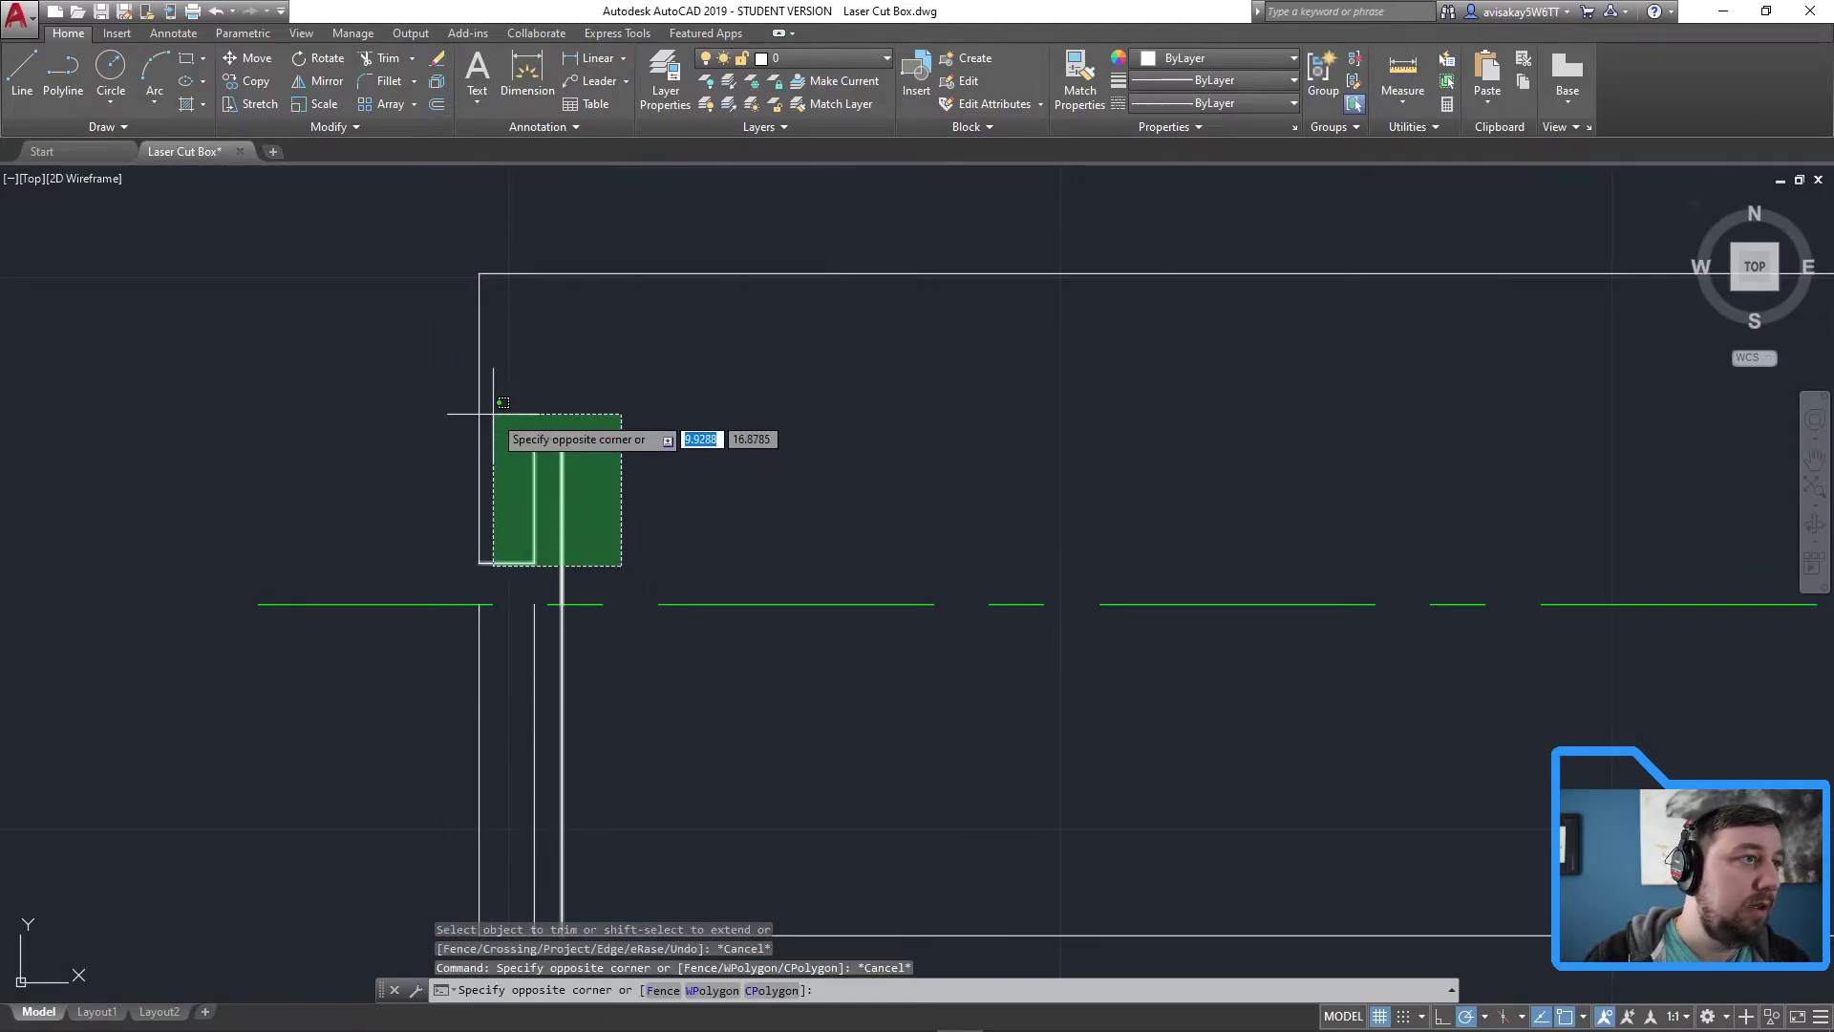
left_click(504, 411)
Mirror the tab lines about the centerline, keeping the originals
left_click(322, 81)
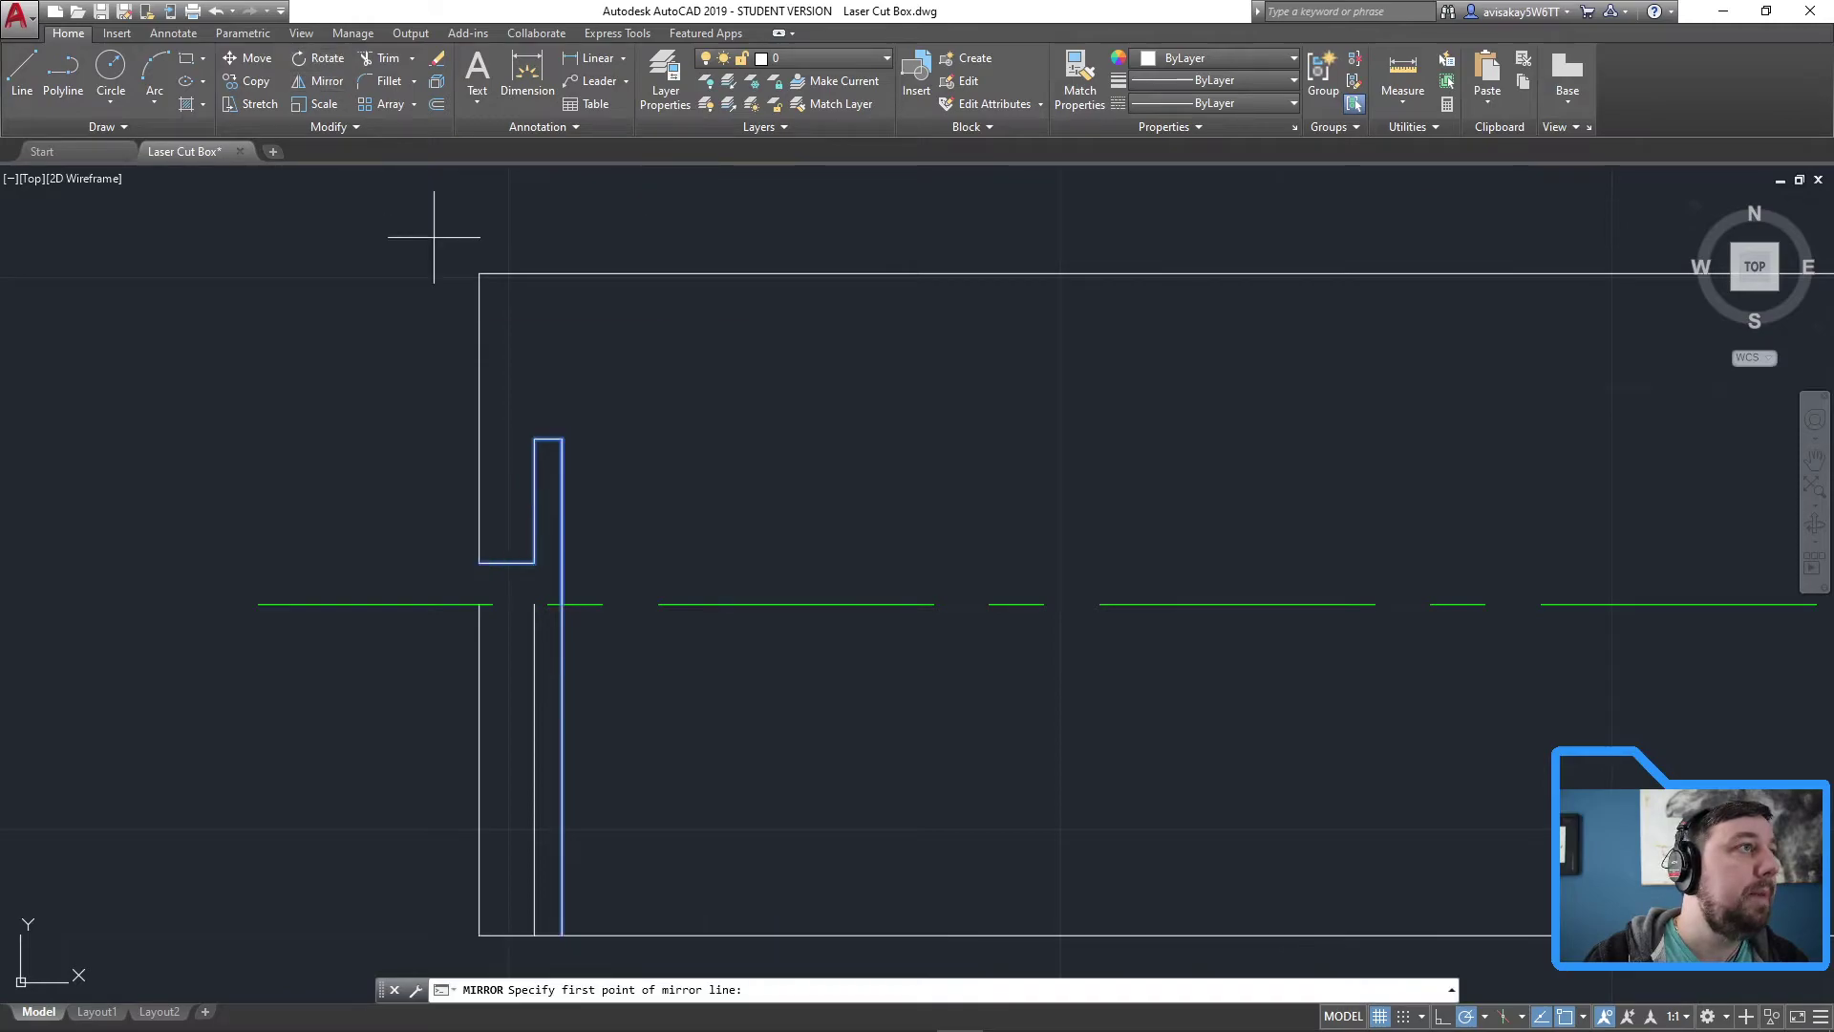
left_click(479, 604)
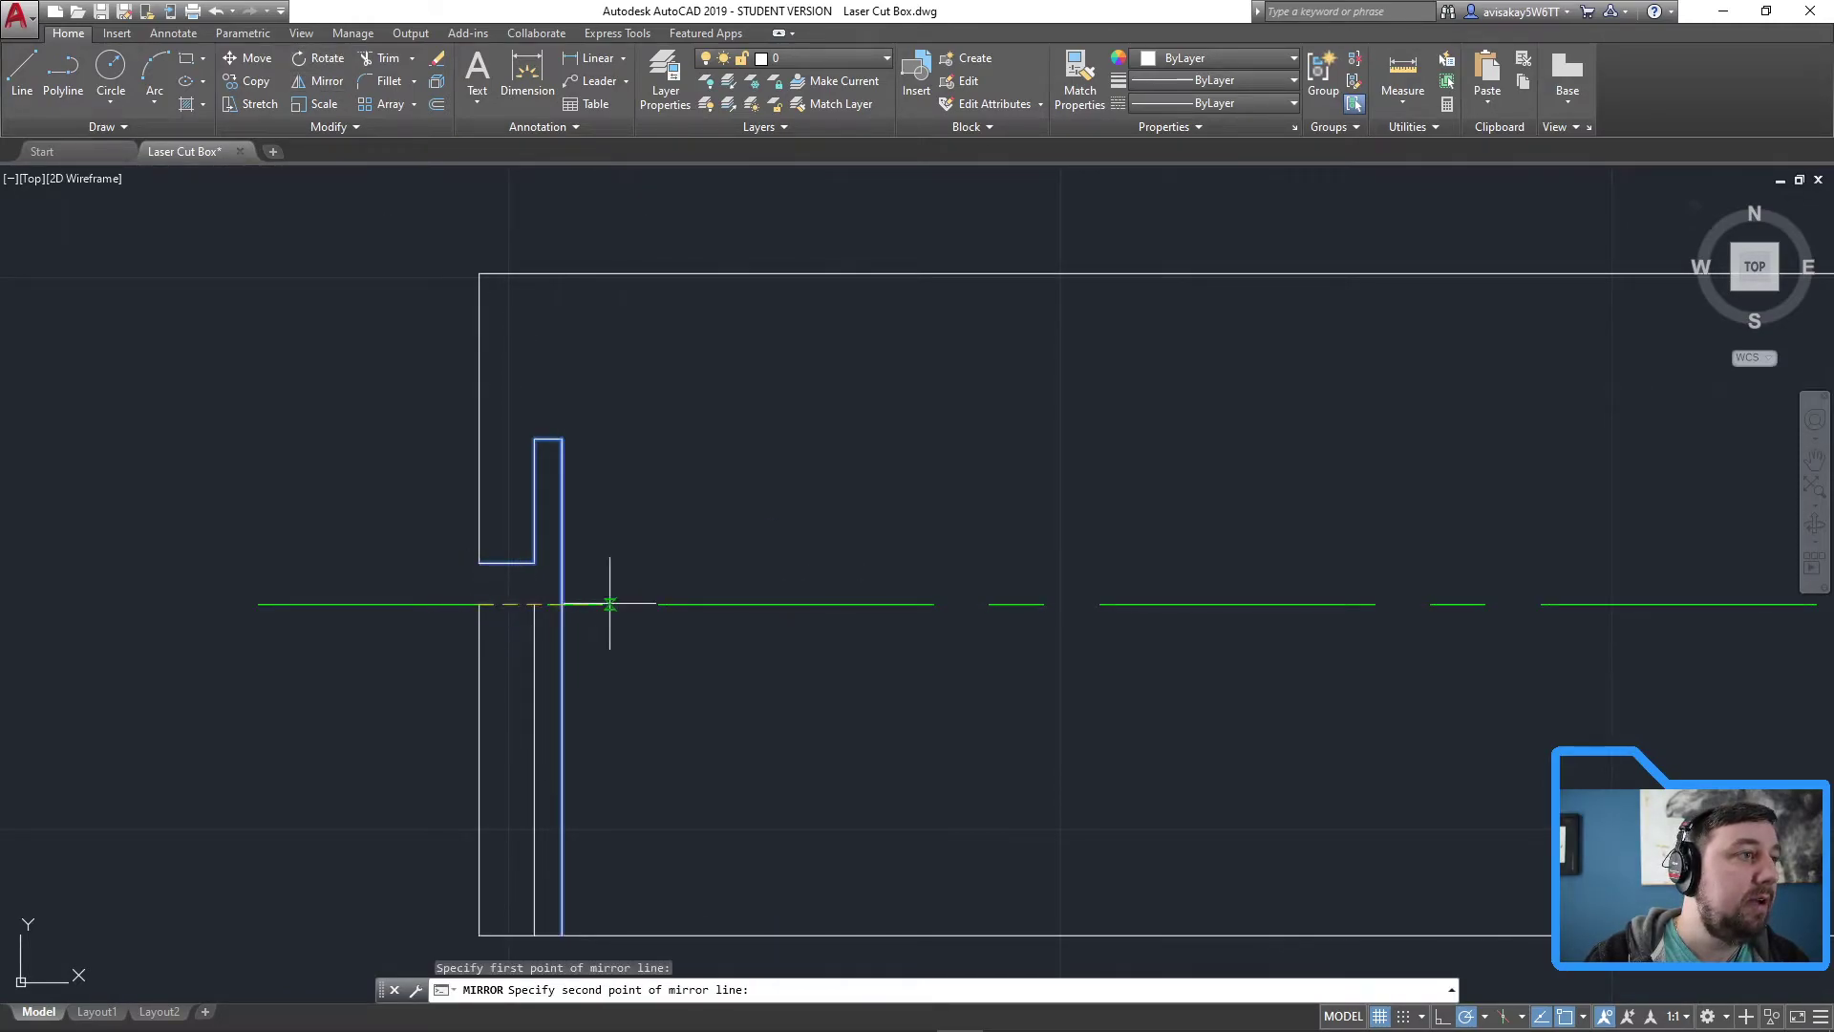
left_click(634, 604)
left_click(676, 674)
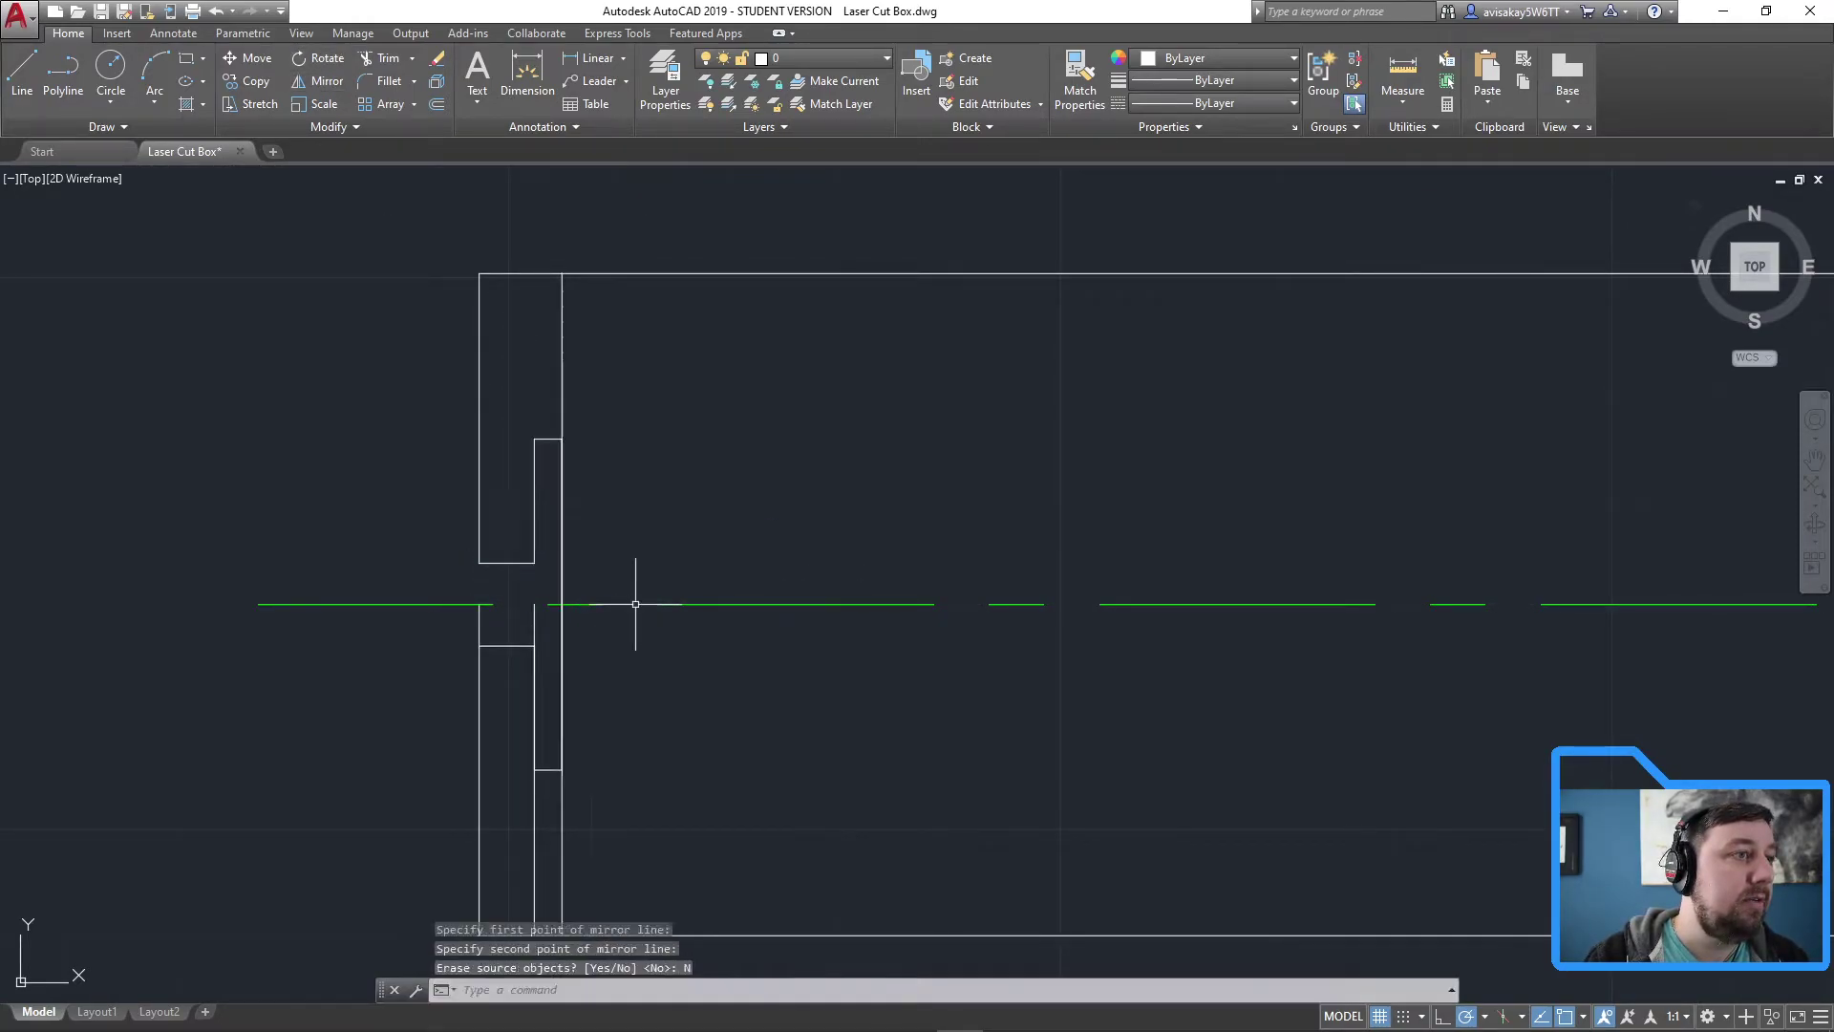
key("Escape")
Trim the extra line pieces beside the slot and above and below both notches
left_click(750, 778)
left_click(358, 430)
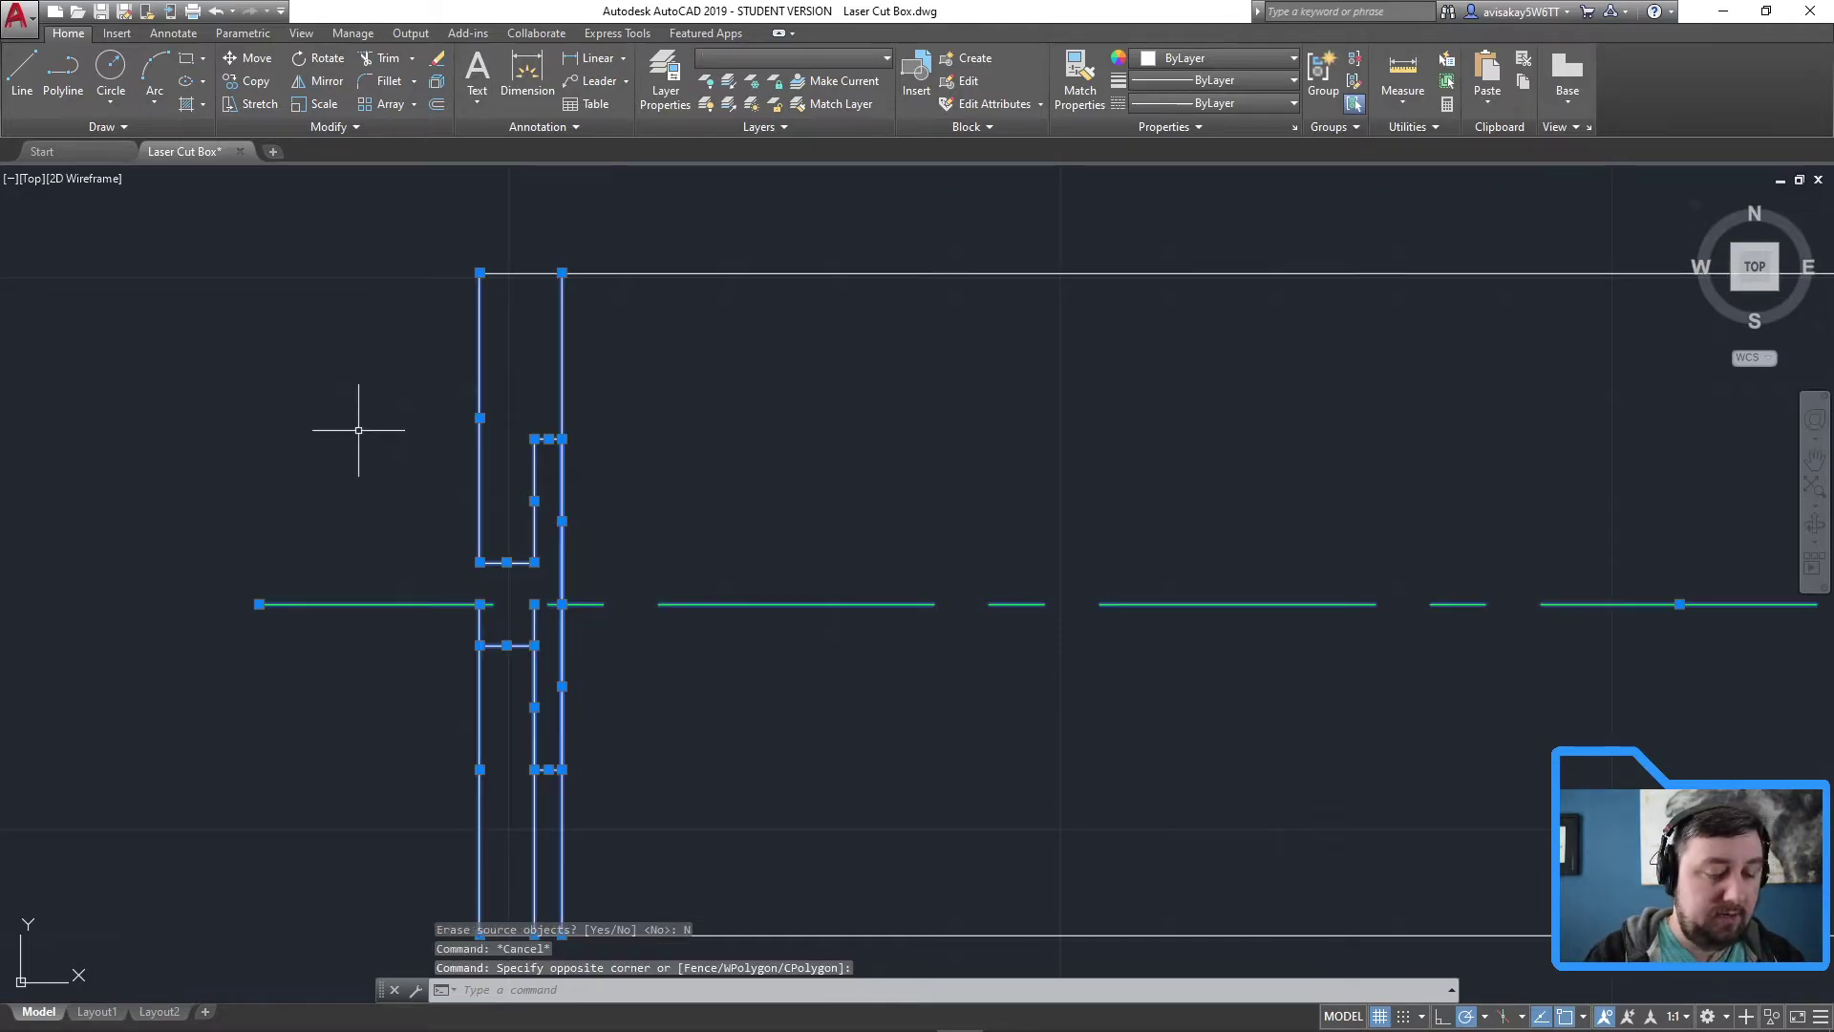
type("tr")
key("Return")
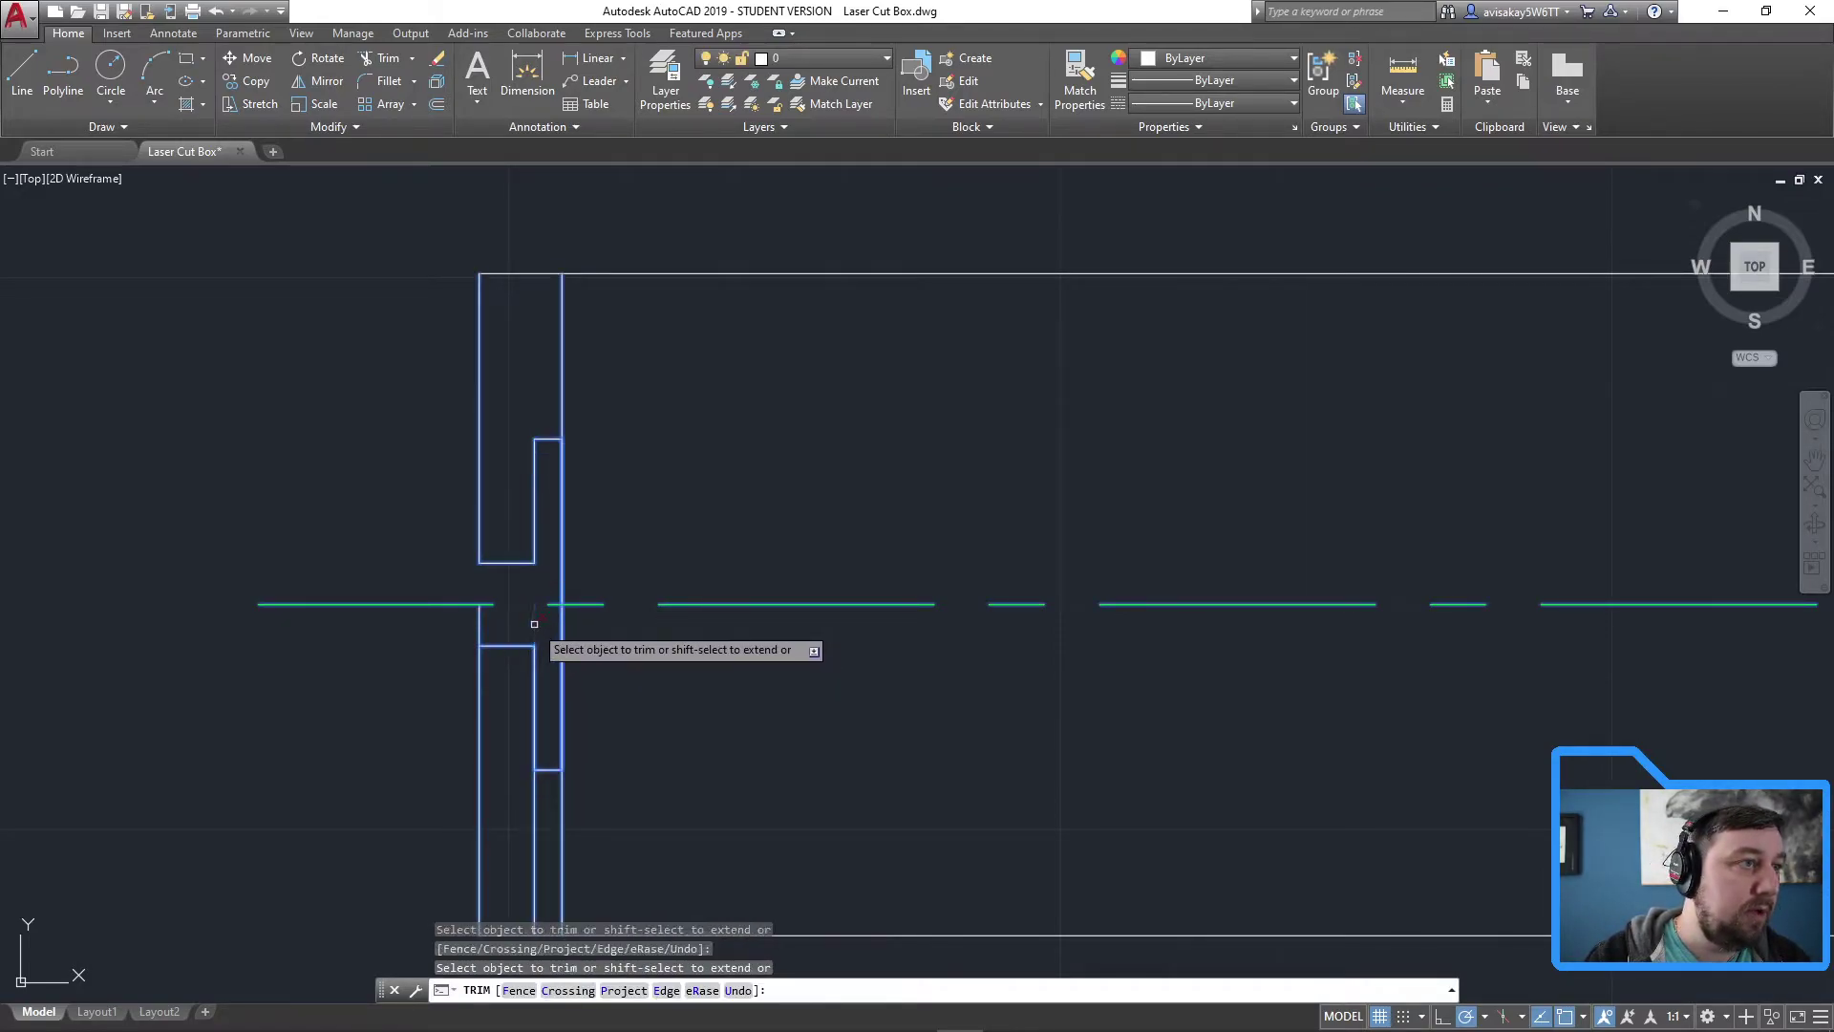
left_click(534, 623)
left_click(475, 627)
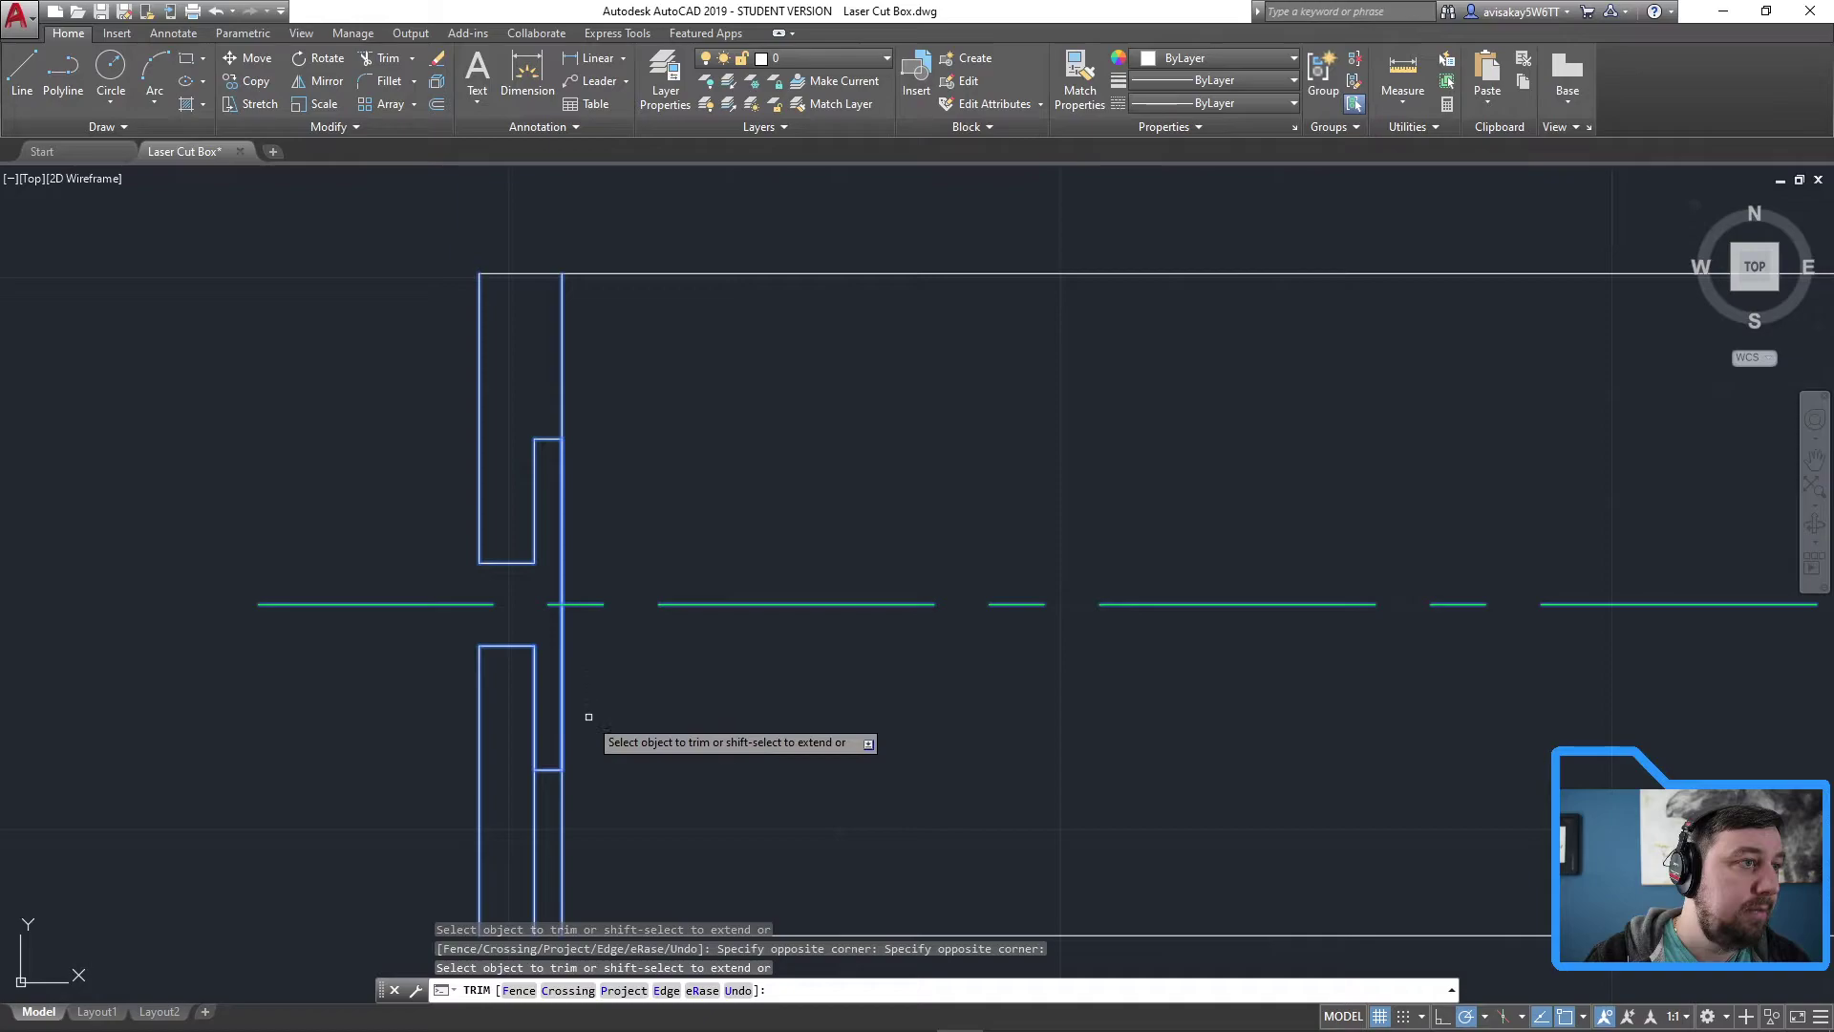
left_click(560, 805)
left_click(535, 807)
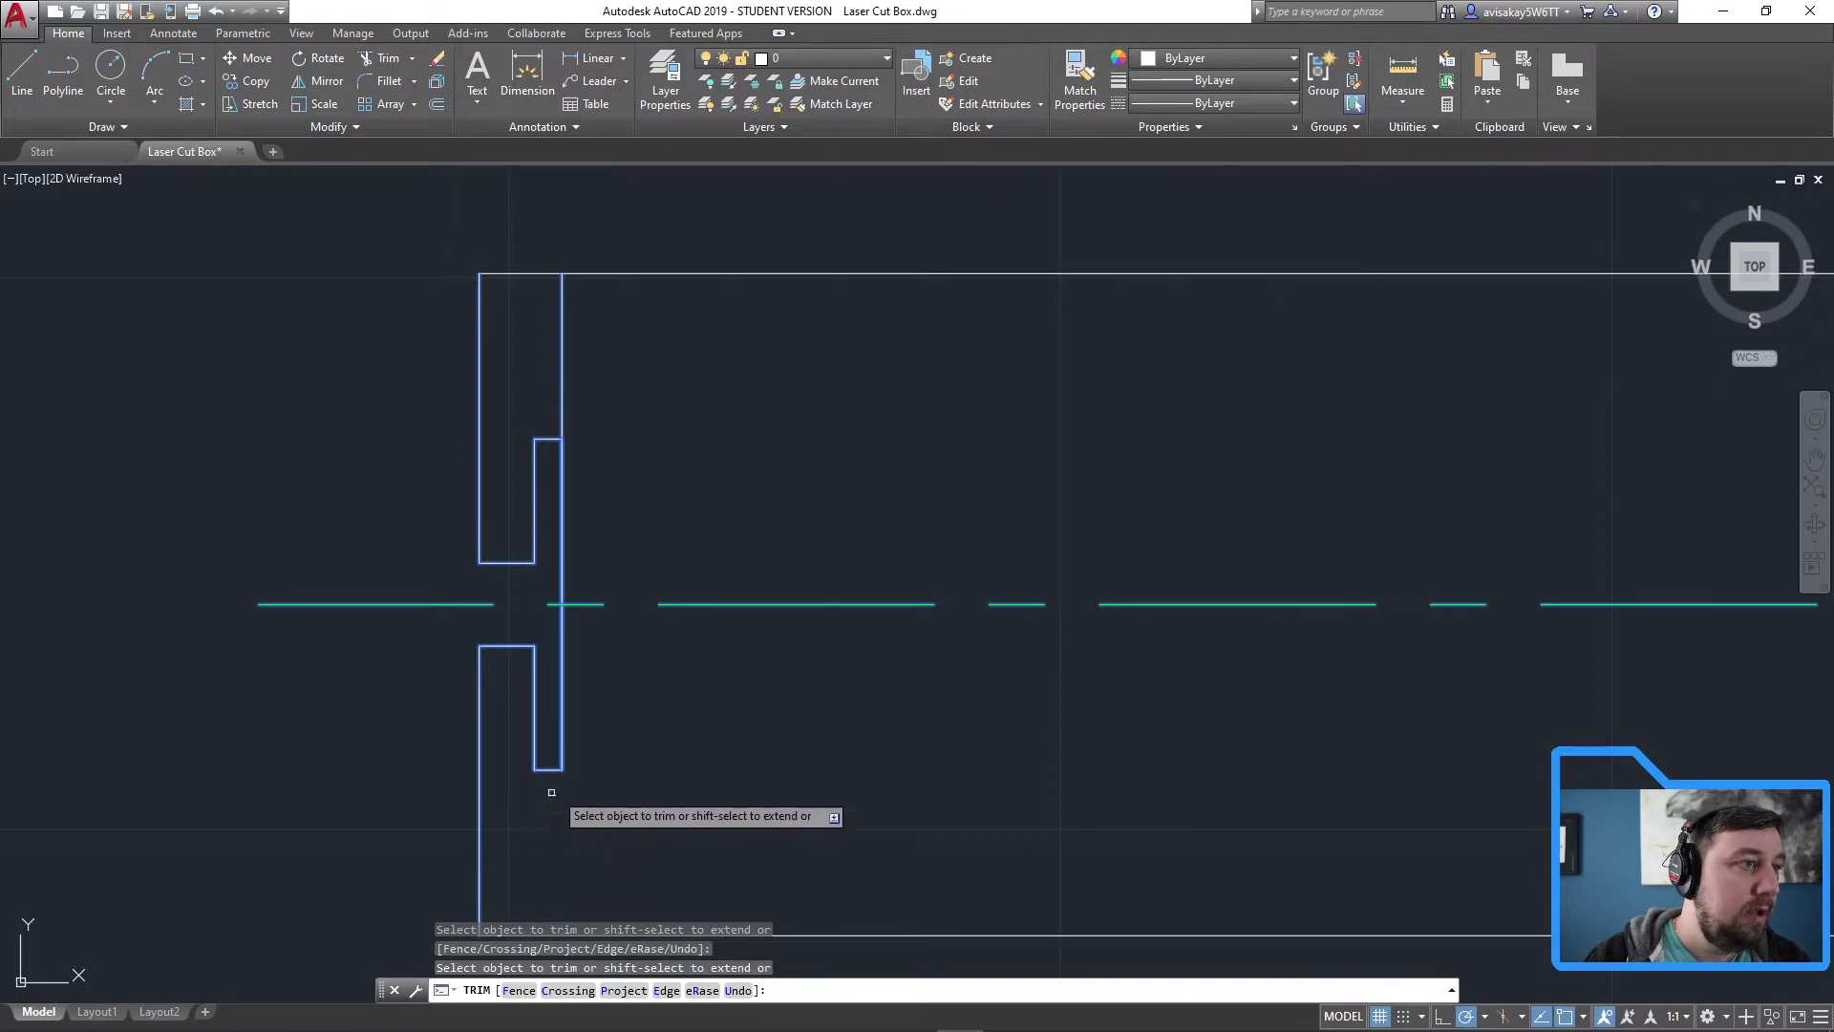
left_click(562, 359)
key("Escape")
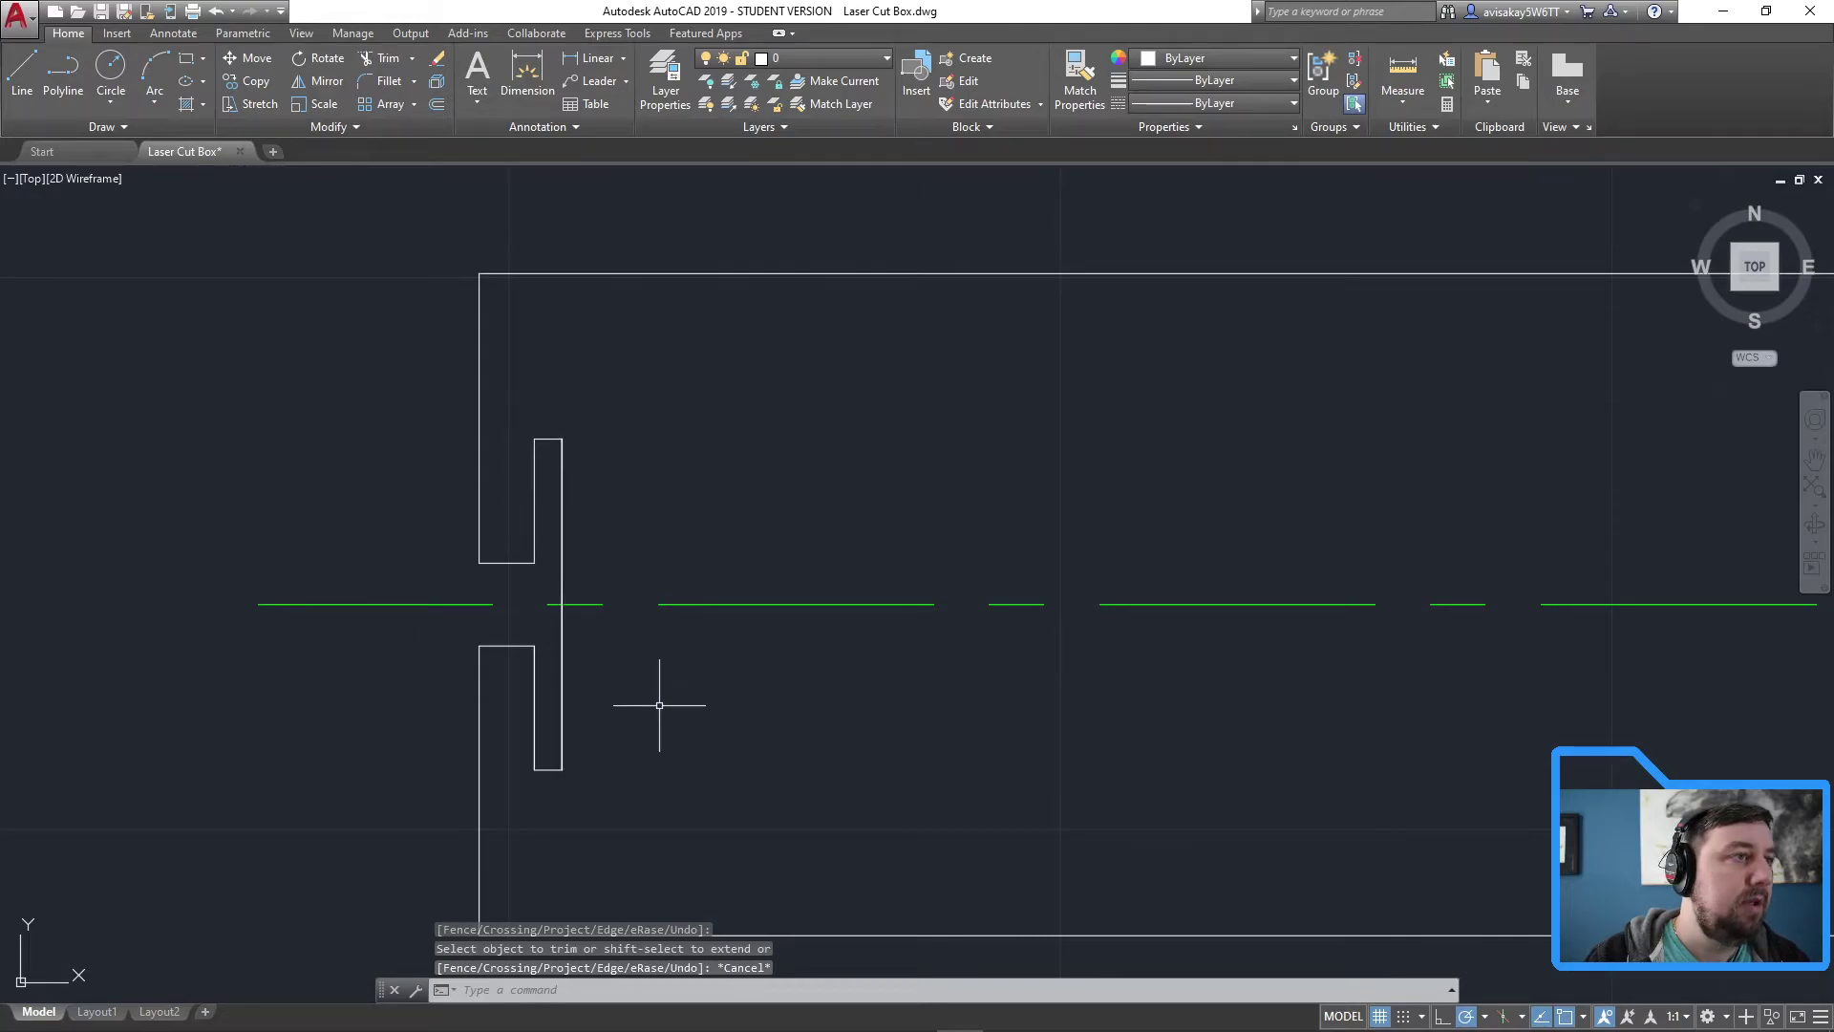
Window-select and erase the overlapping vertical line on the tab's outer edge
scroll(704, 695, "down", 4)
scroll(789, 716, "up", 2)
scroll(789, 717, "up", 2)
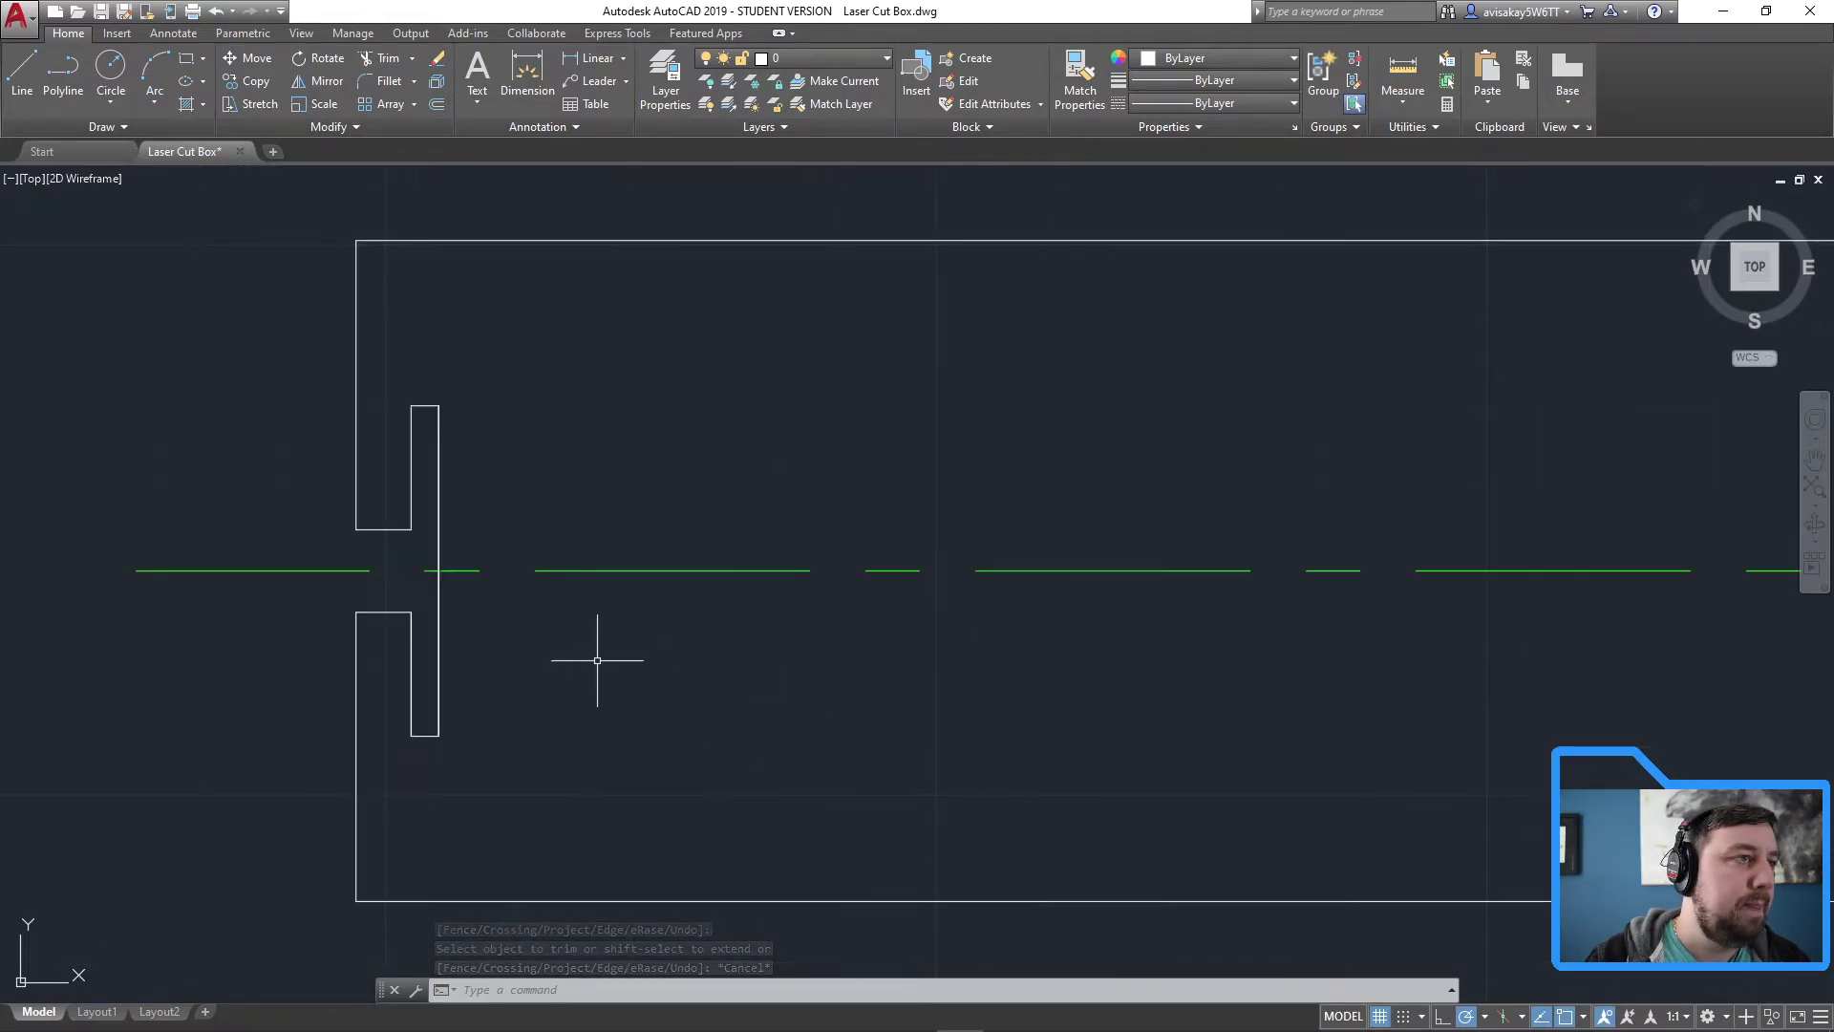
scroll(544, 639, "down", 1)
scroll(528, 573, "up", 1)
left_click(511, 578)
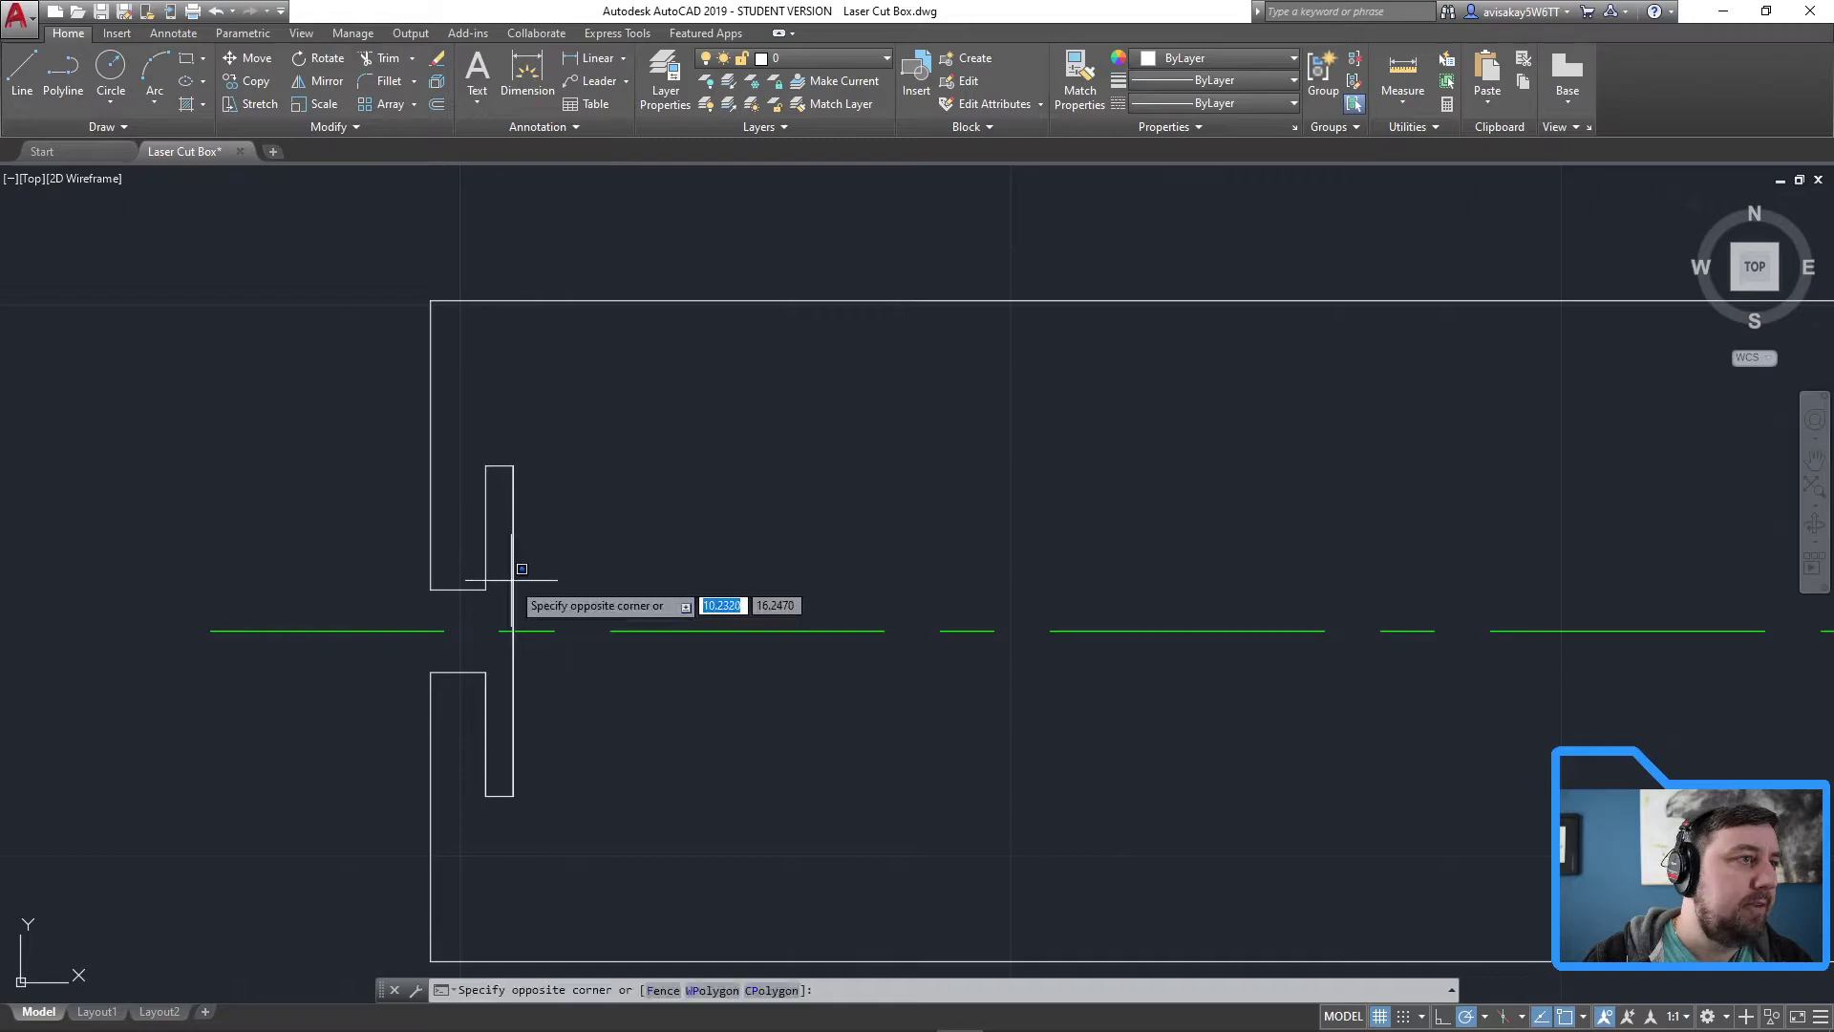
left_click(520, 598)
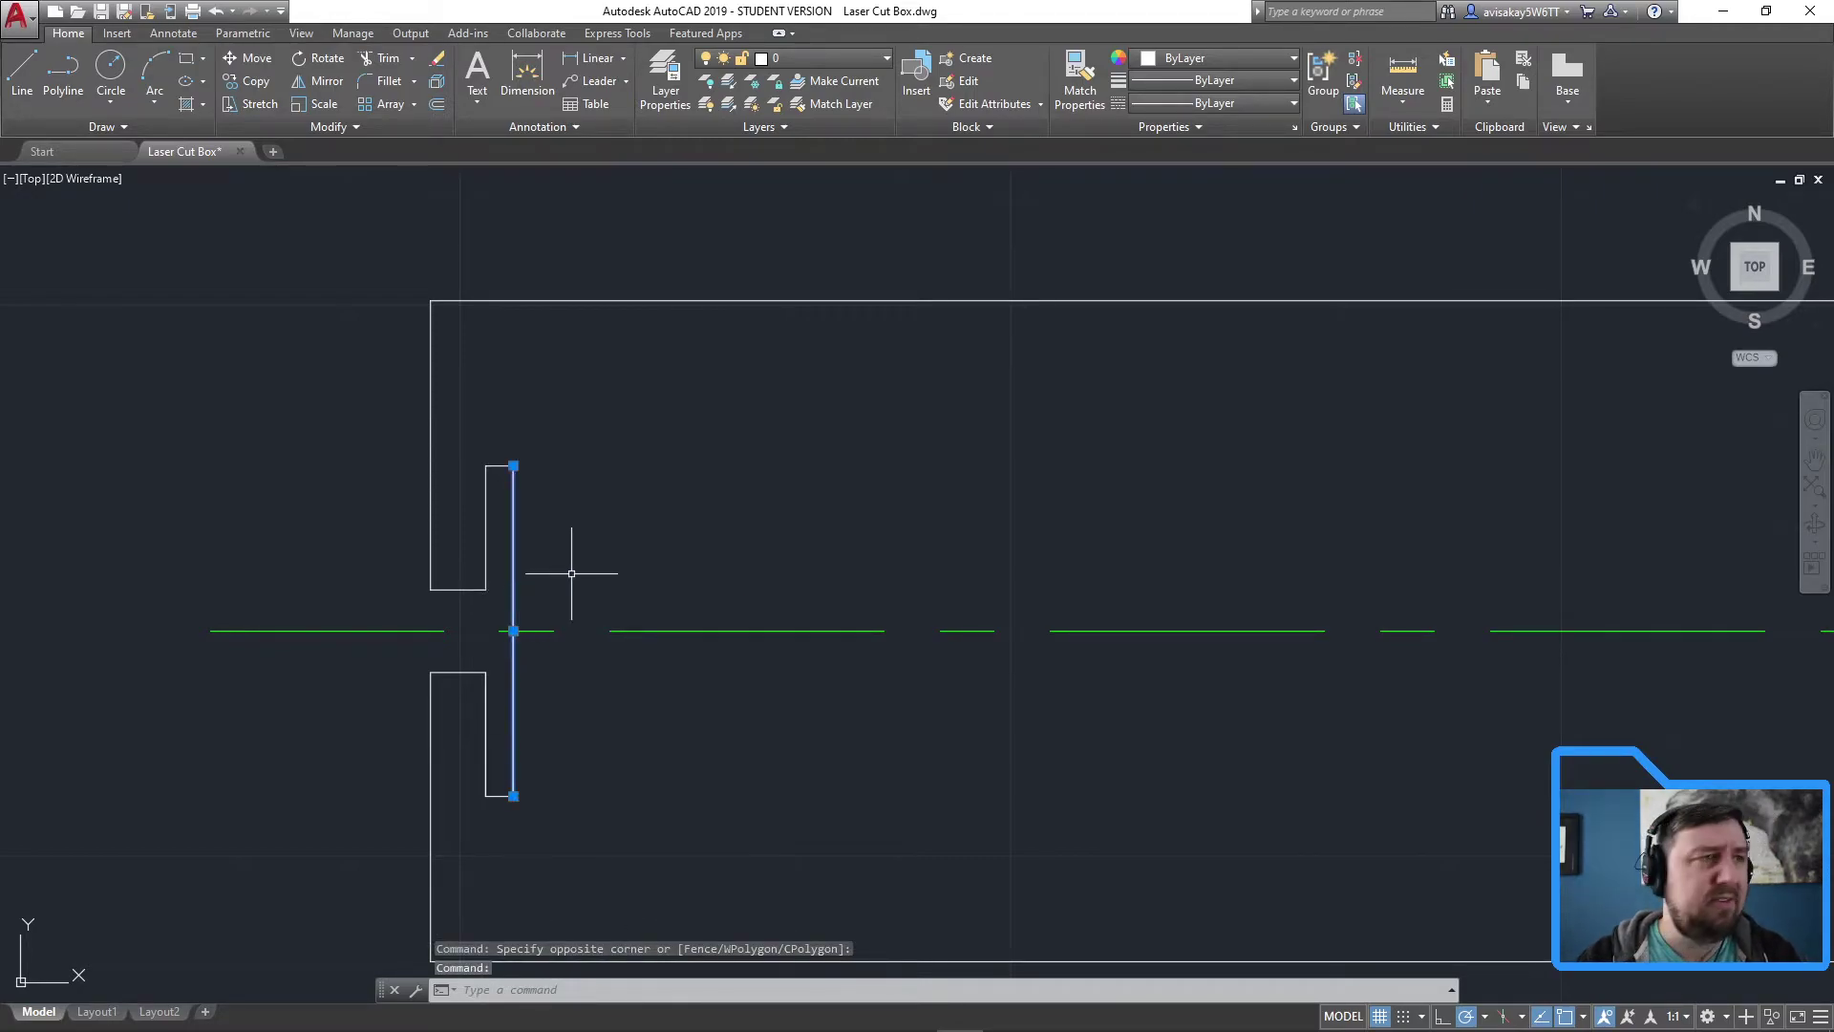
key("Delete")
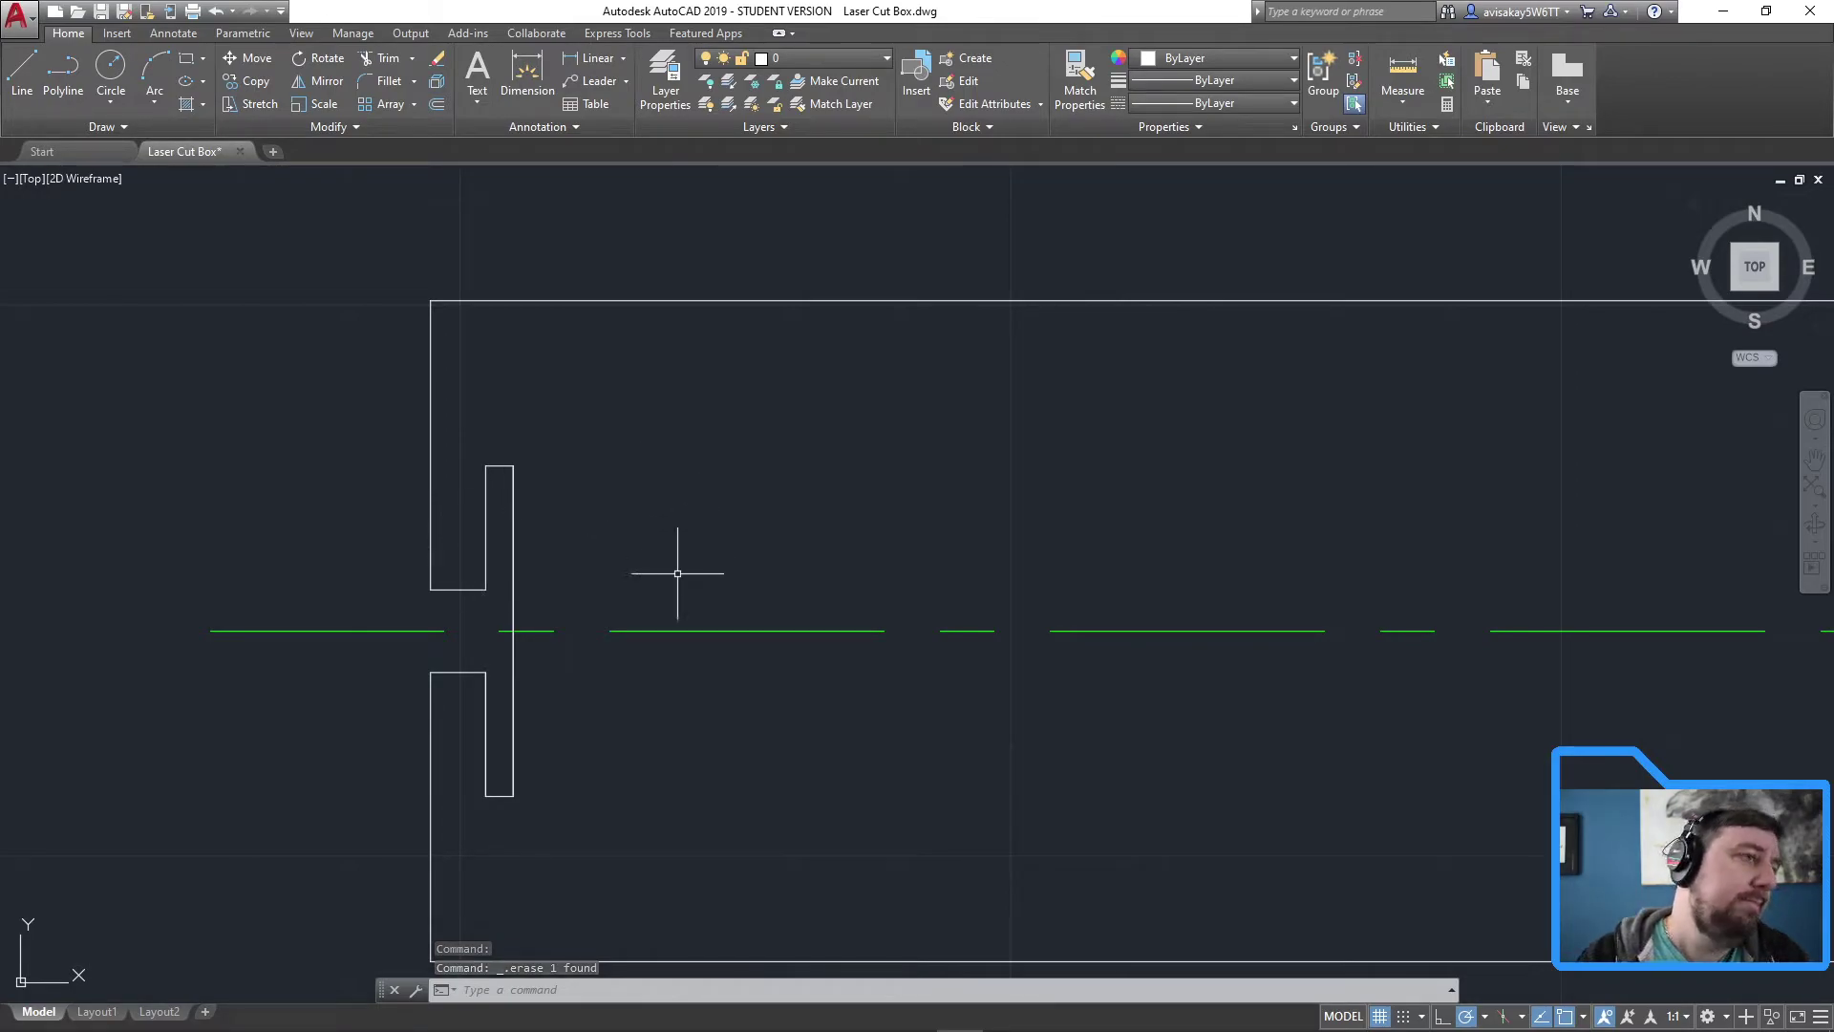
scroll(648, 621, "down", 2)
middle_click_drag(772, 665, 723, 660)
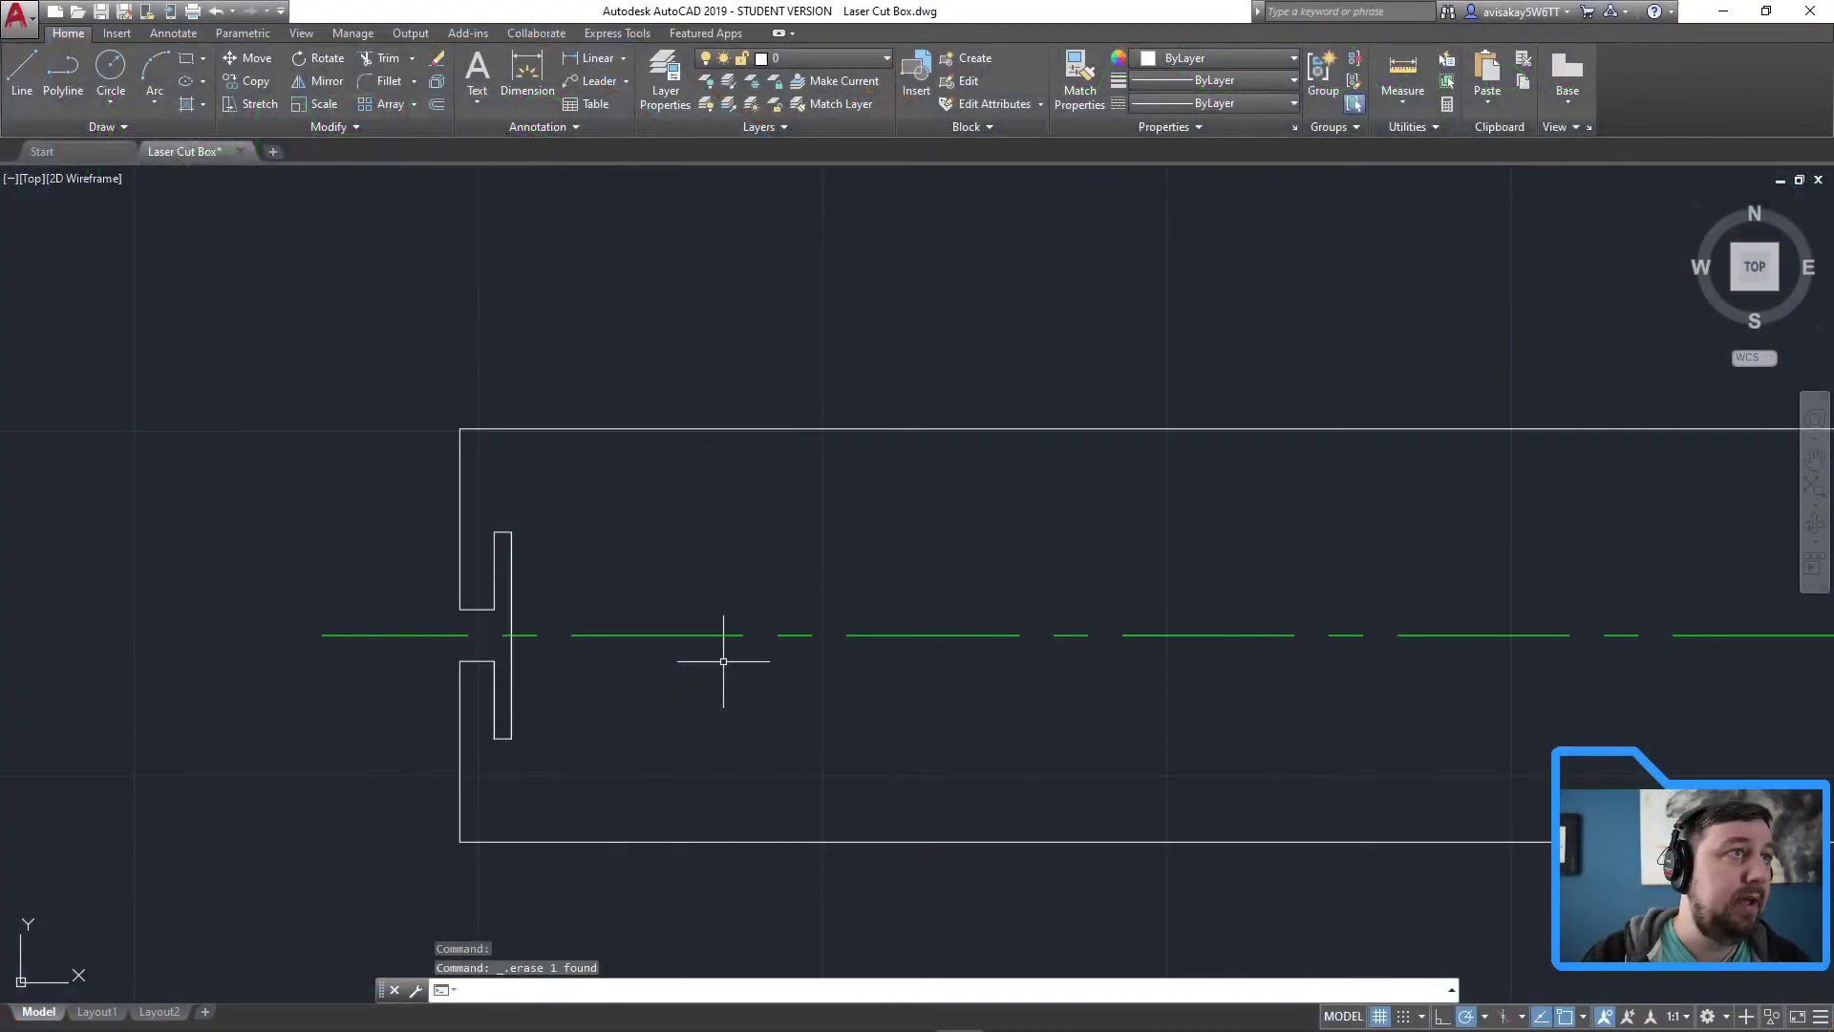
Switch to the Dim layer and place a 0.3750 linear dimension of the slot left of it
left_click(541, 85)
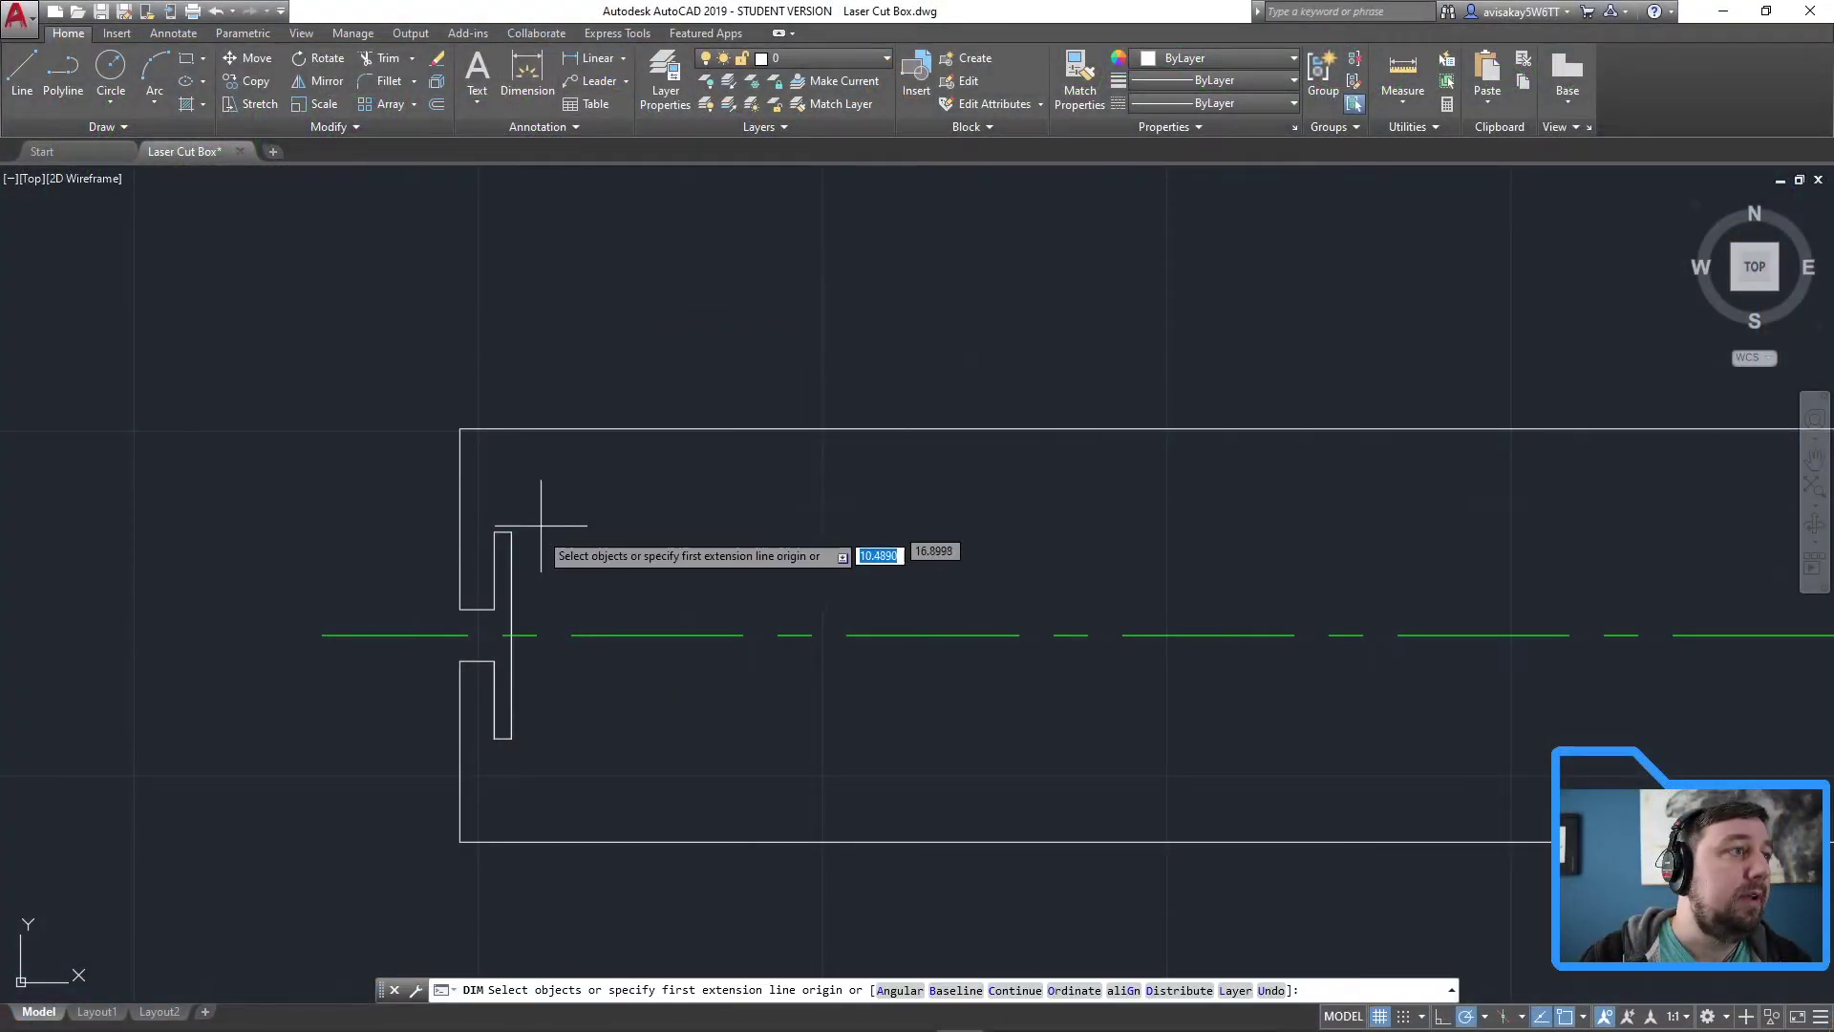
left_click(460, 608)
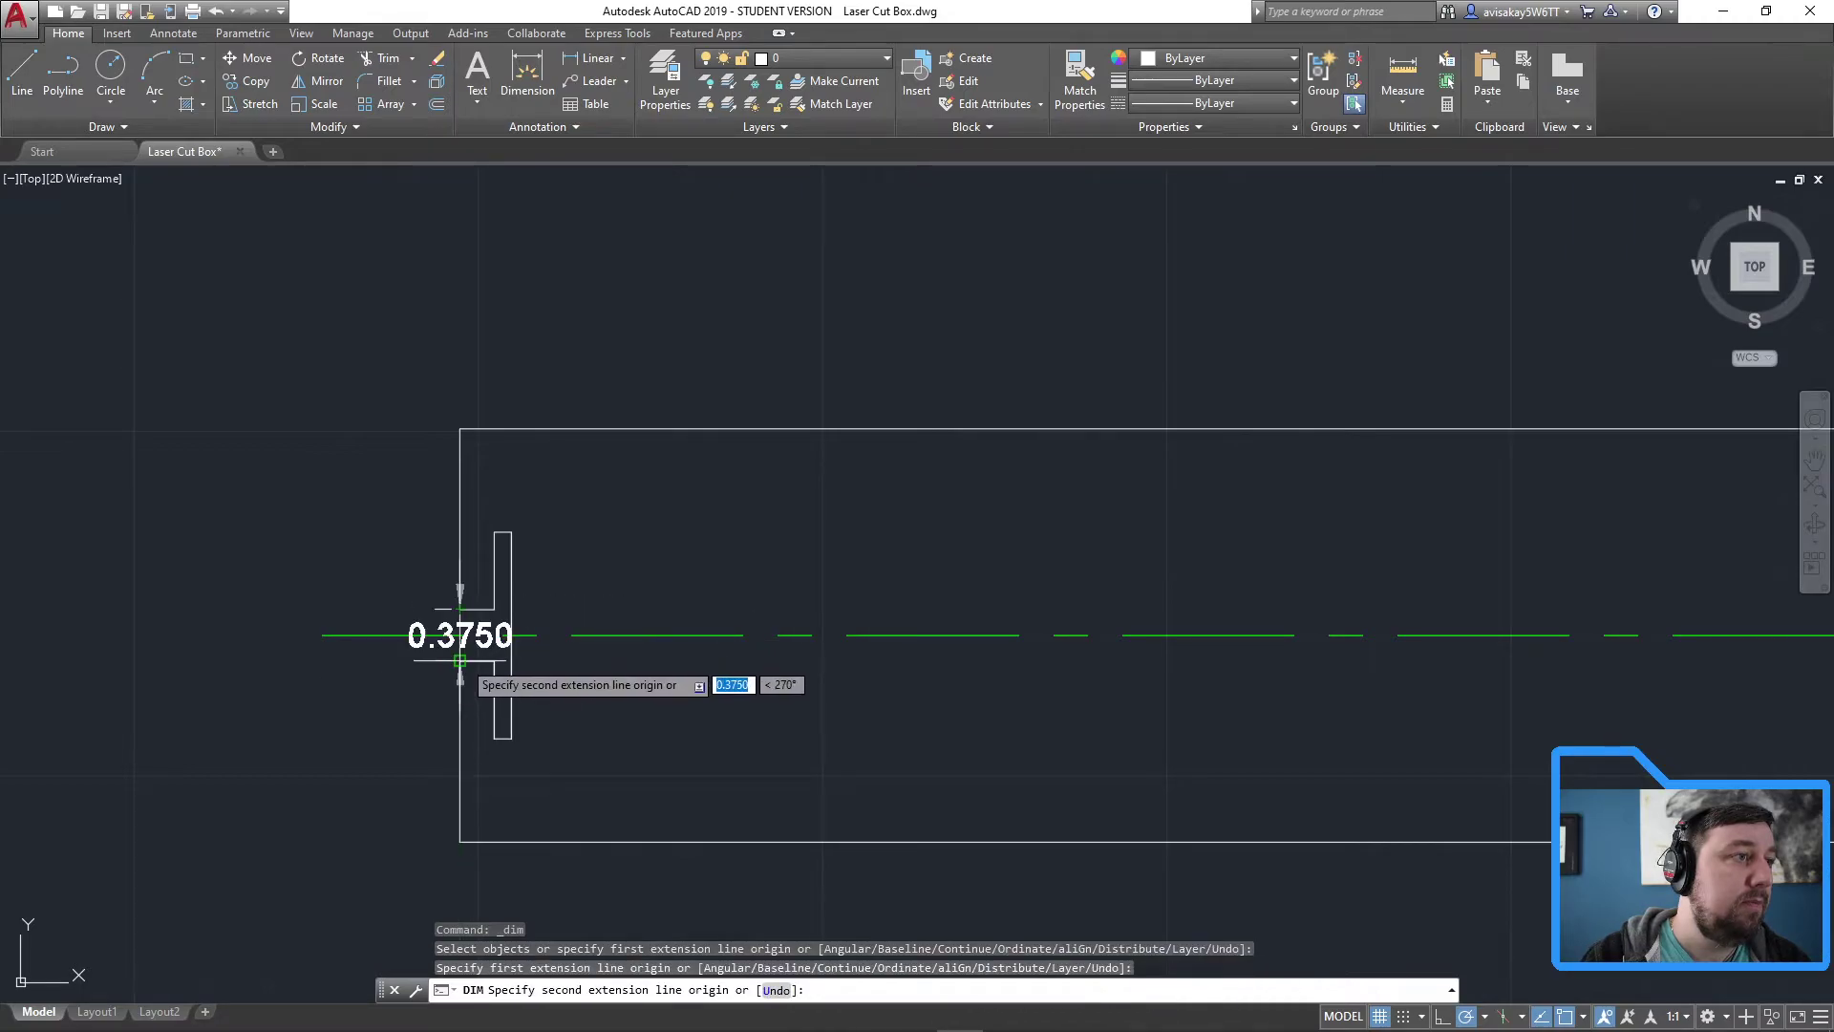
key("Escape")
left_click(810, 65)
left_click(793, 76)
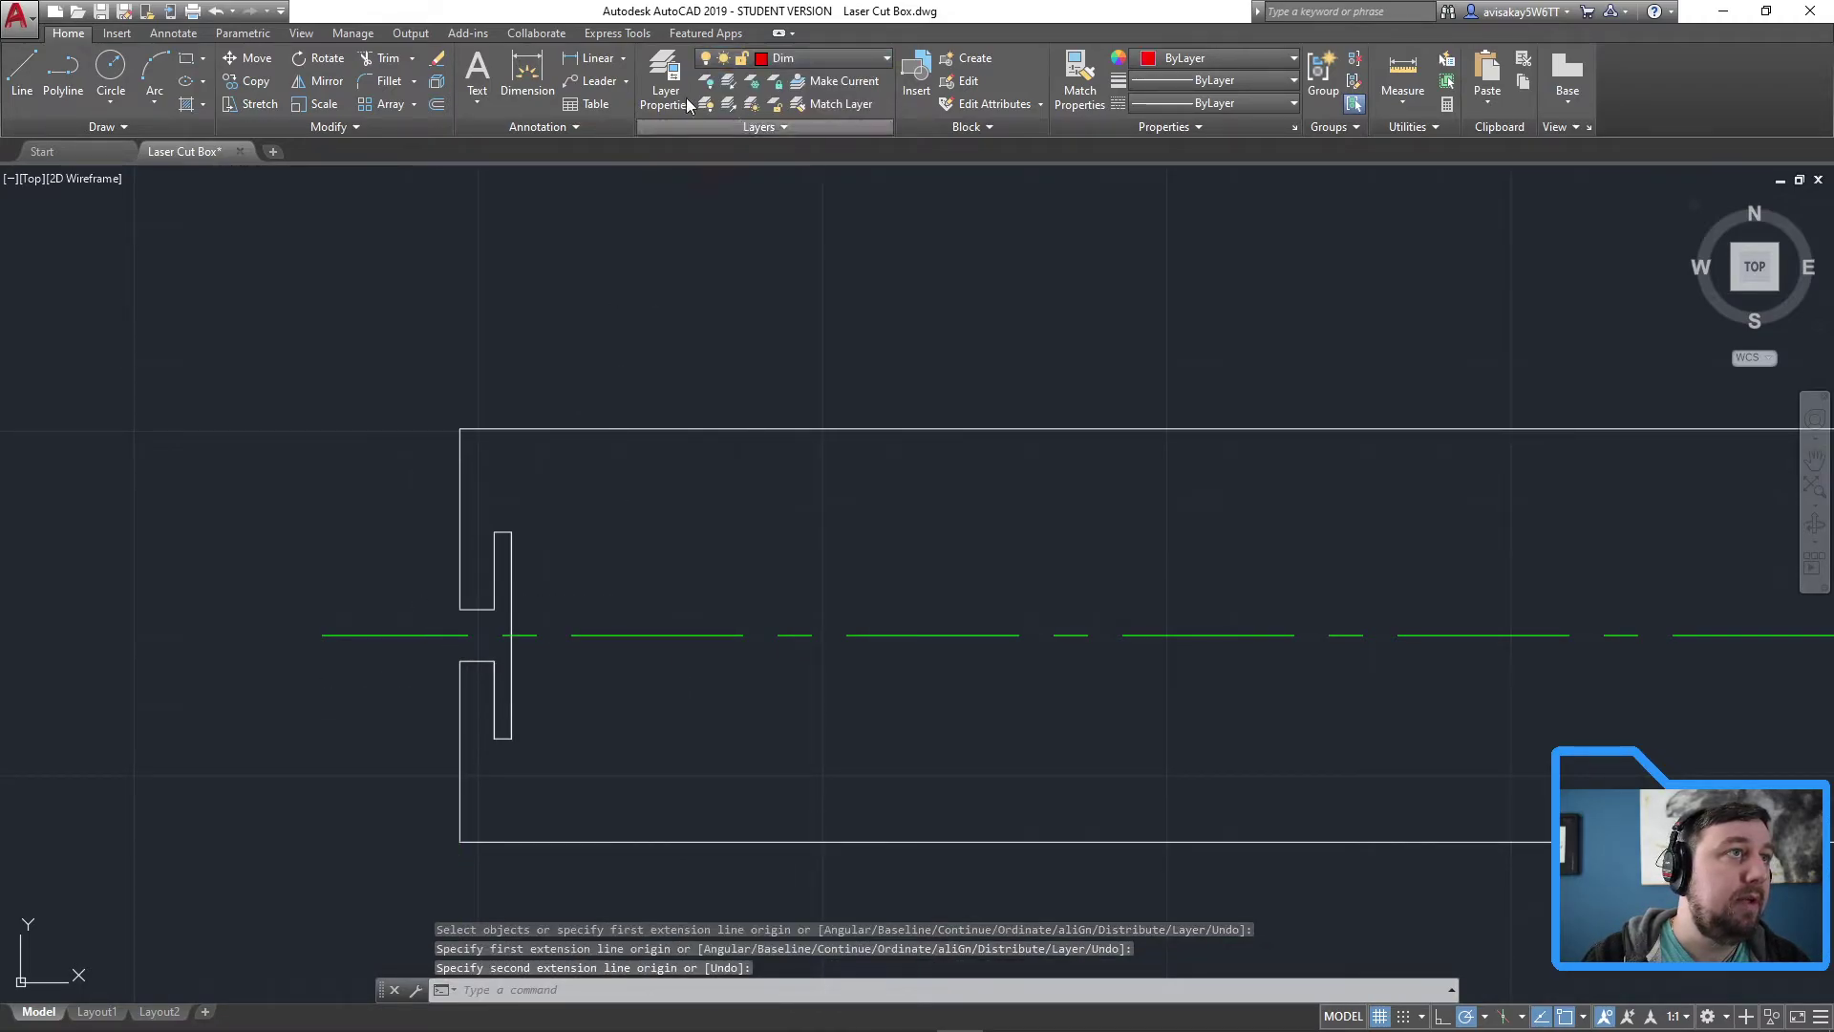
left_click(585, 65)
left_click(459, 609)
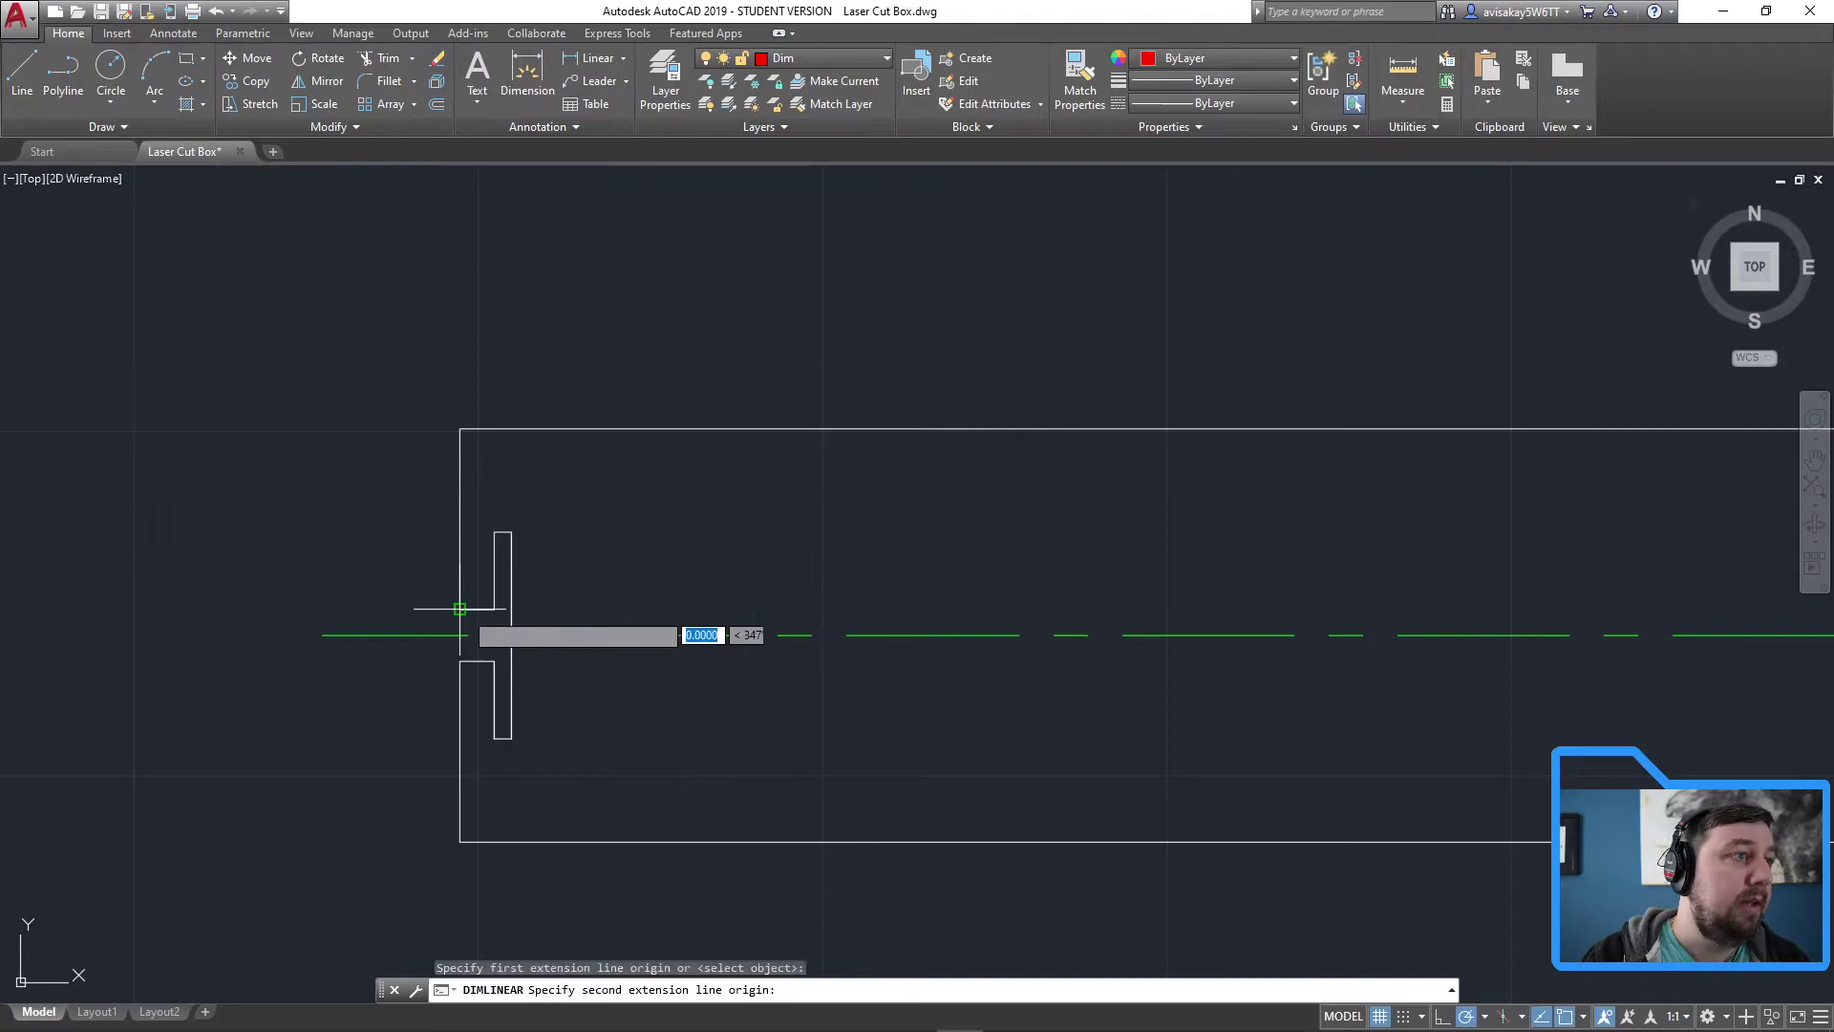
left_click(460, 660)
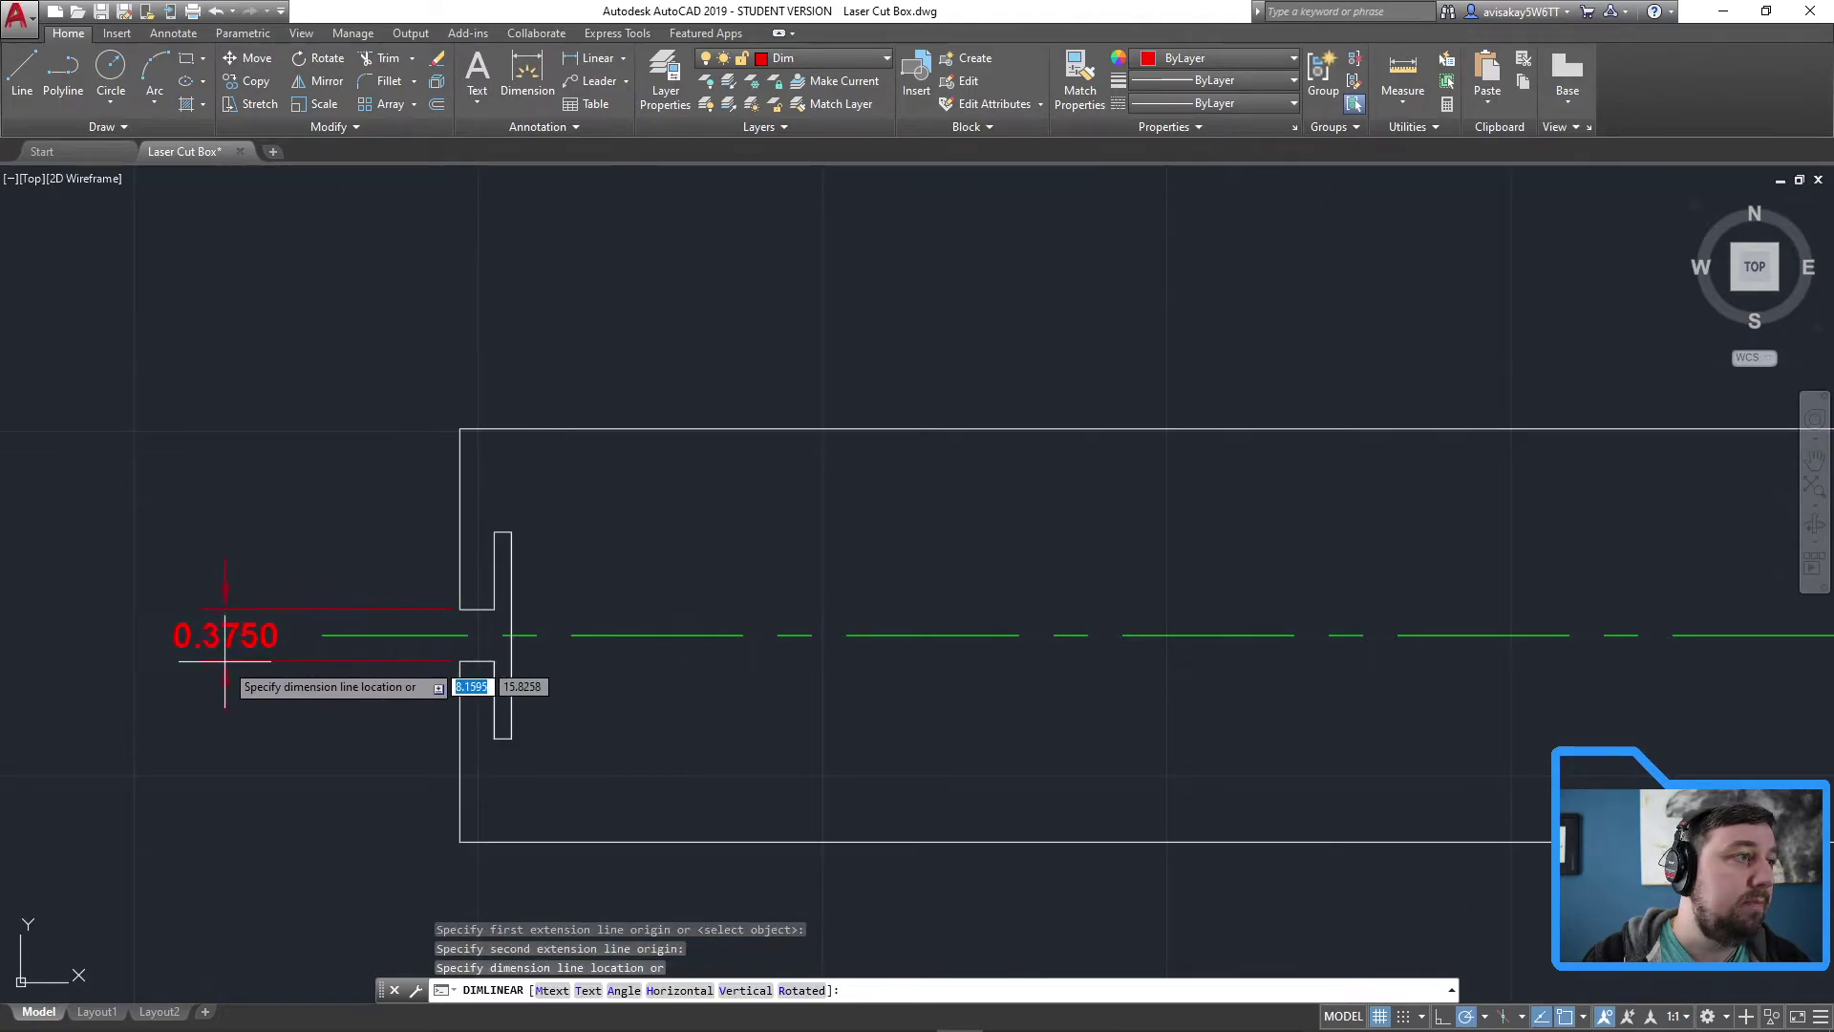
left_click(225, 636)
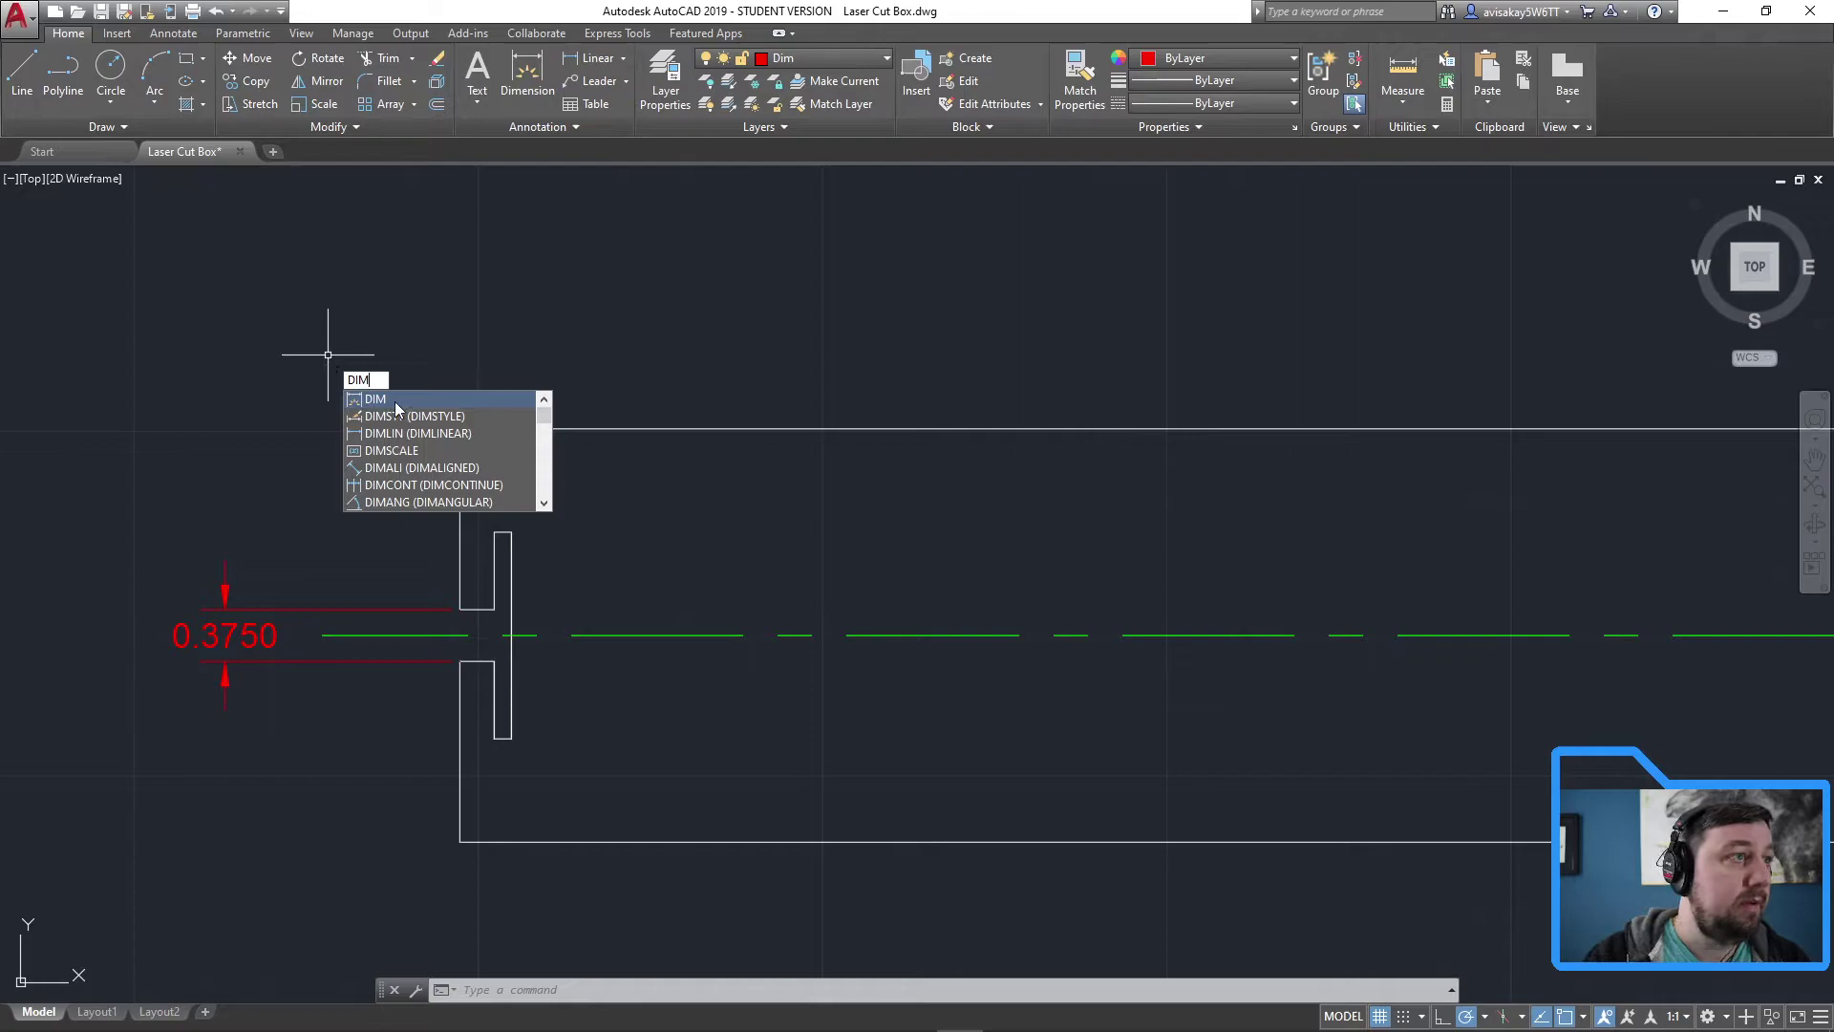
Change the Standard dimension style's primary units to Architectural
left_click(395, 412)
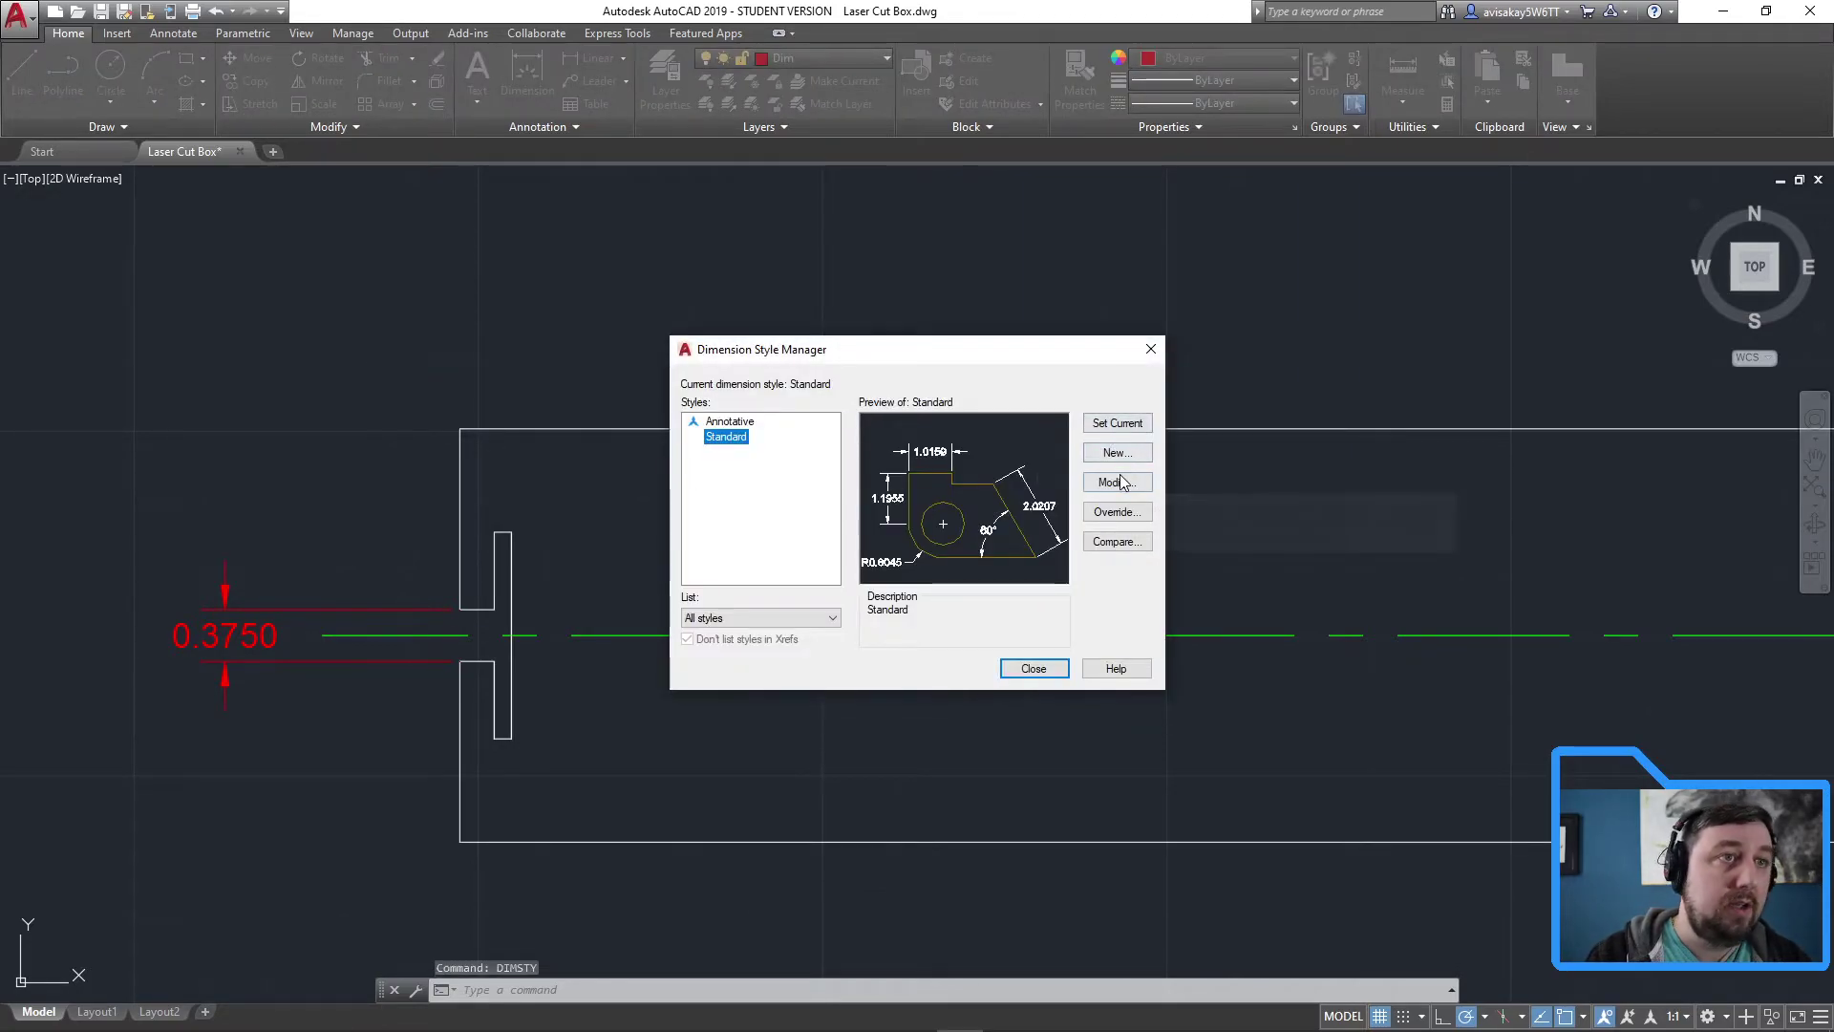
left_click(1118, 481)
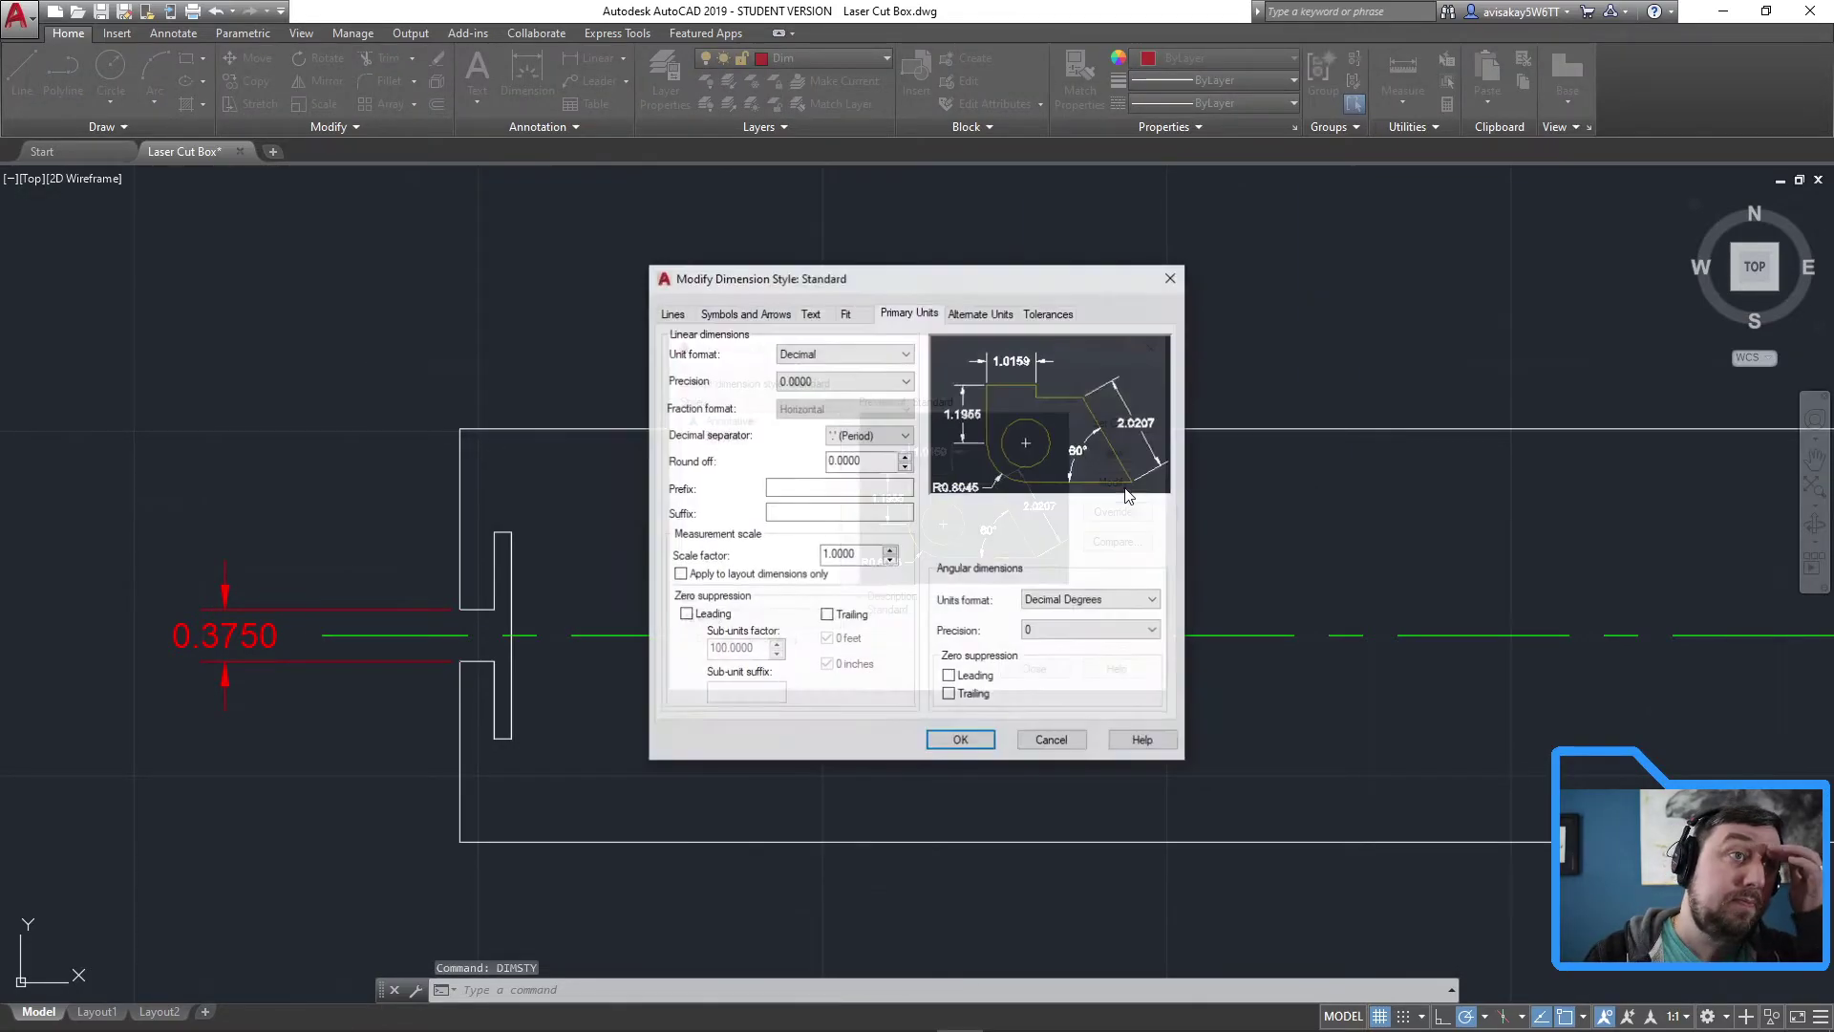
left_click(905, 355)
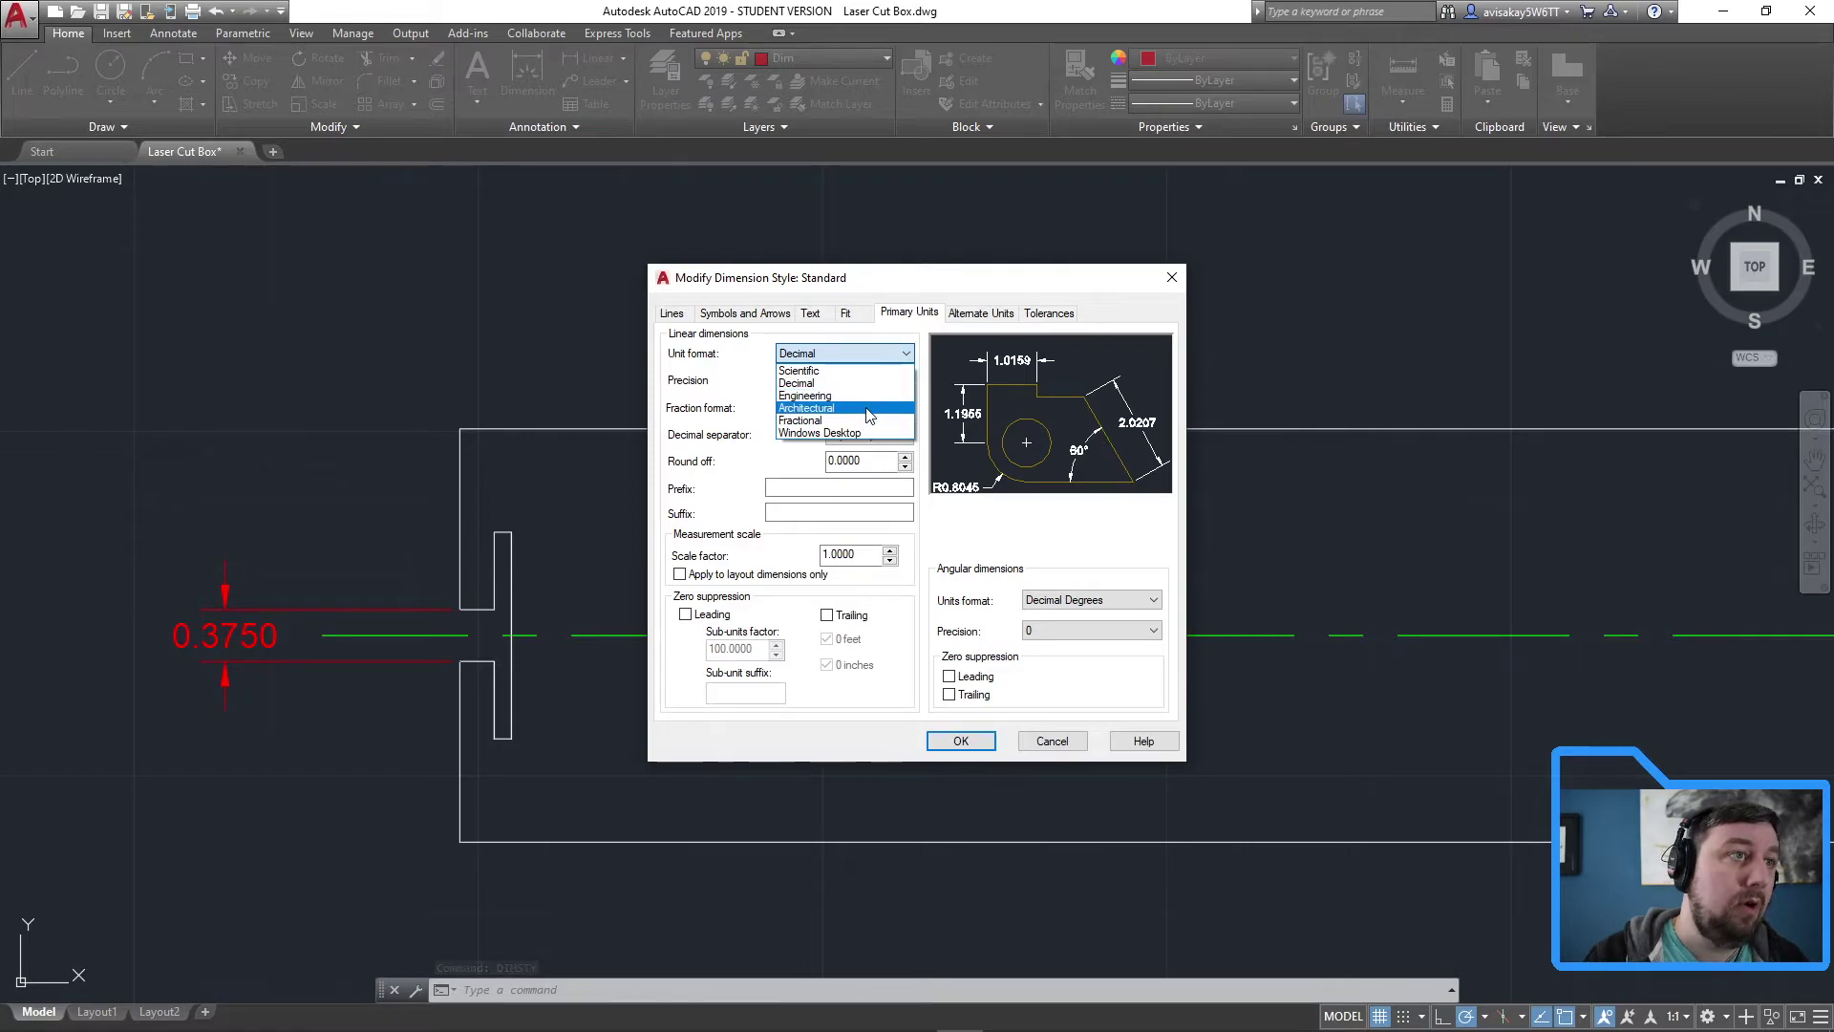
left_click(867, 409)
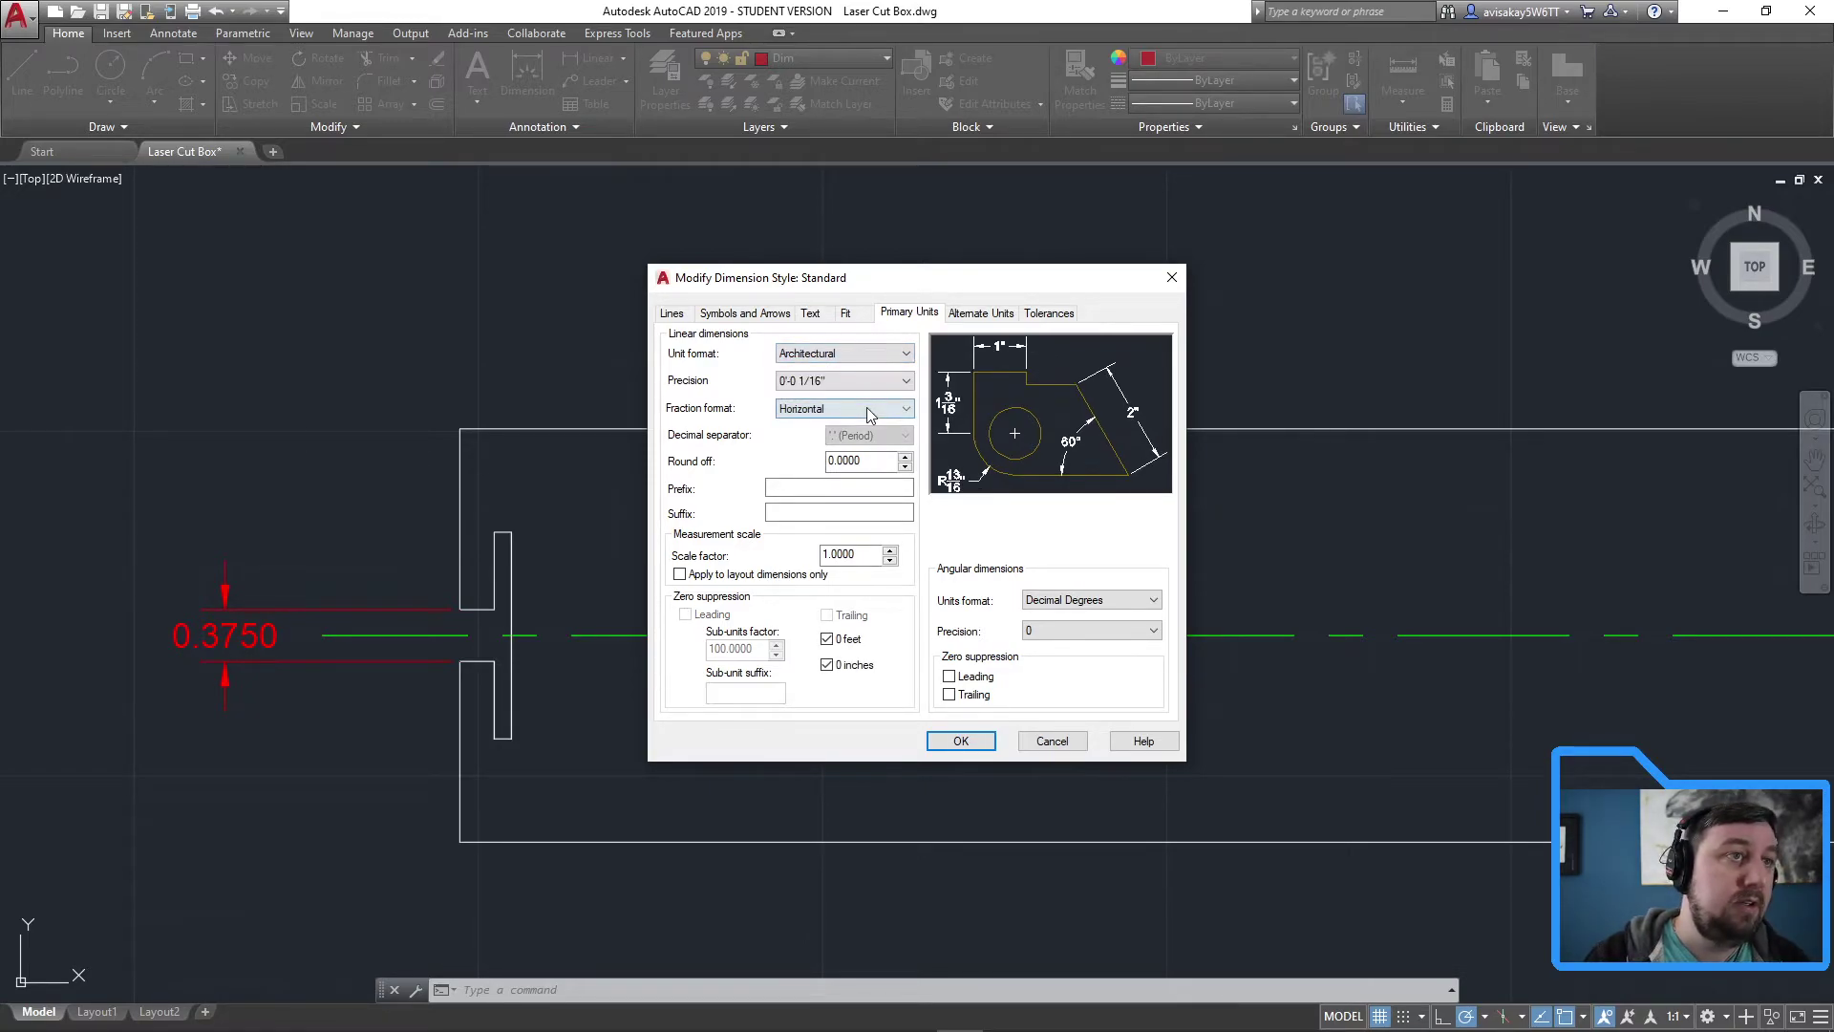
left_click(961, 742)
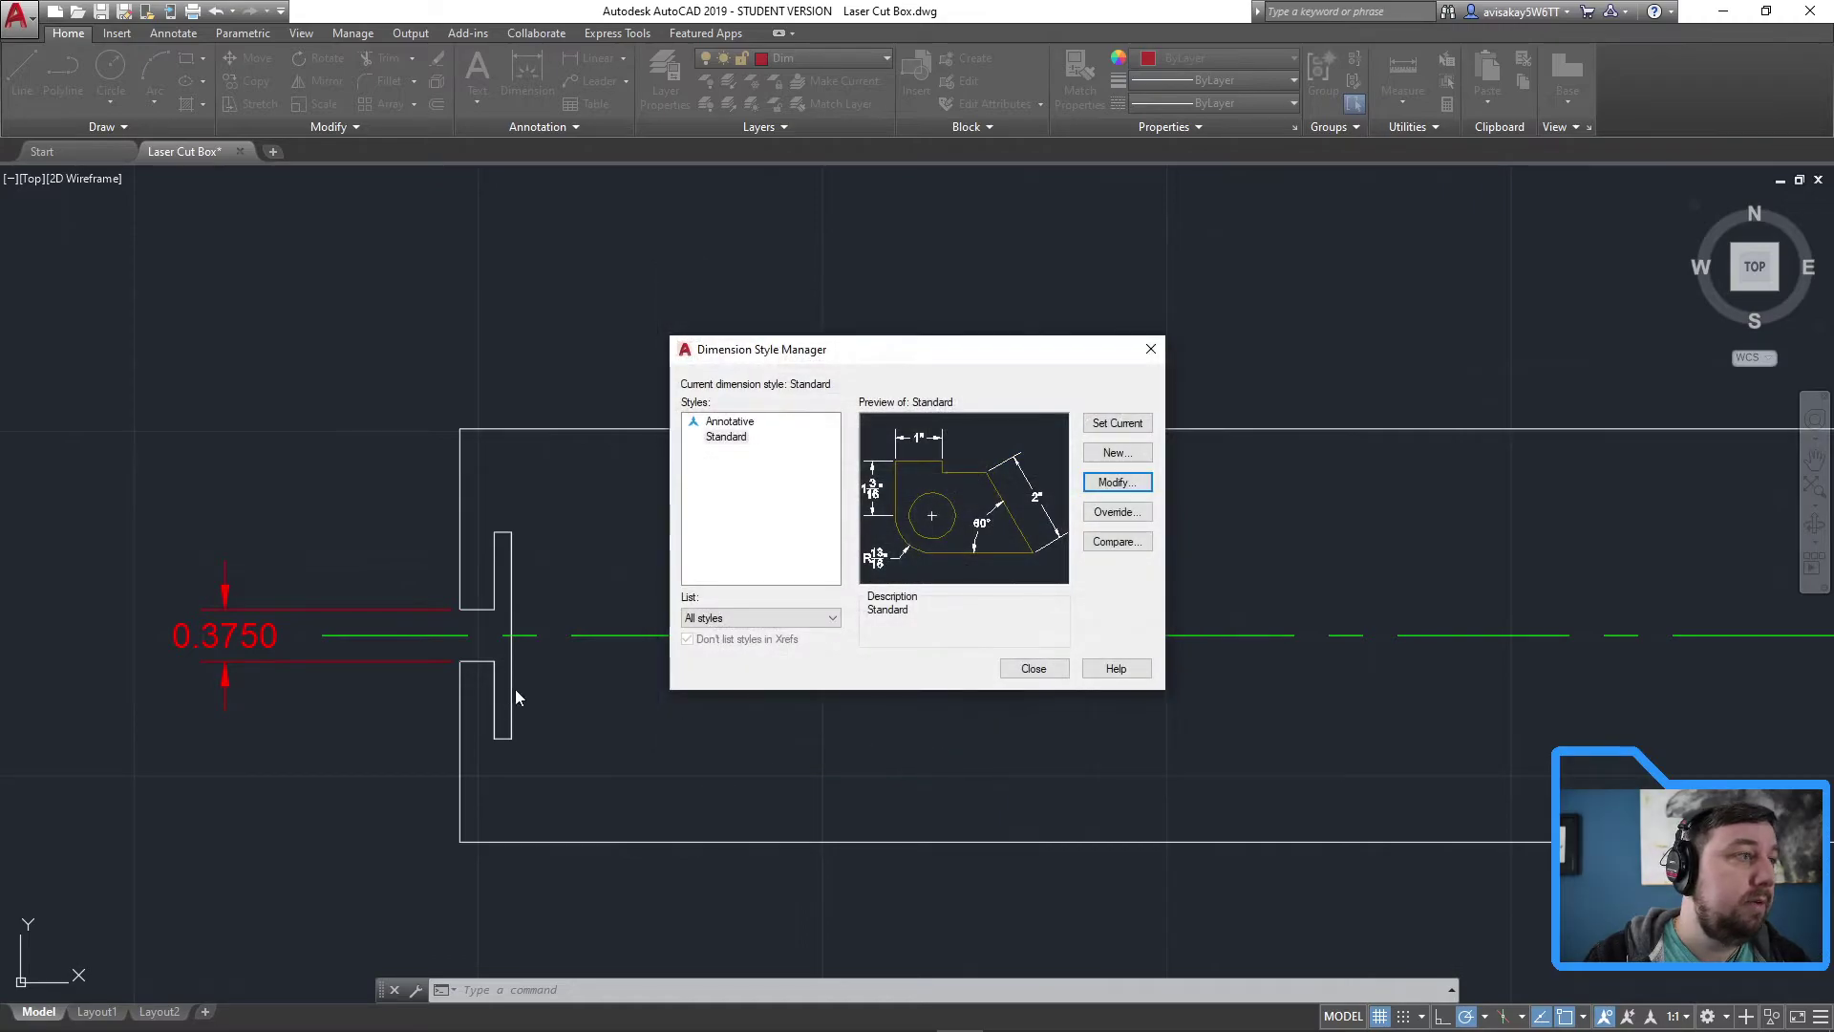
left_click(1056, 674)
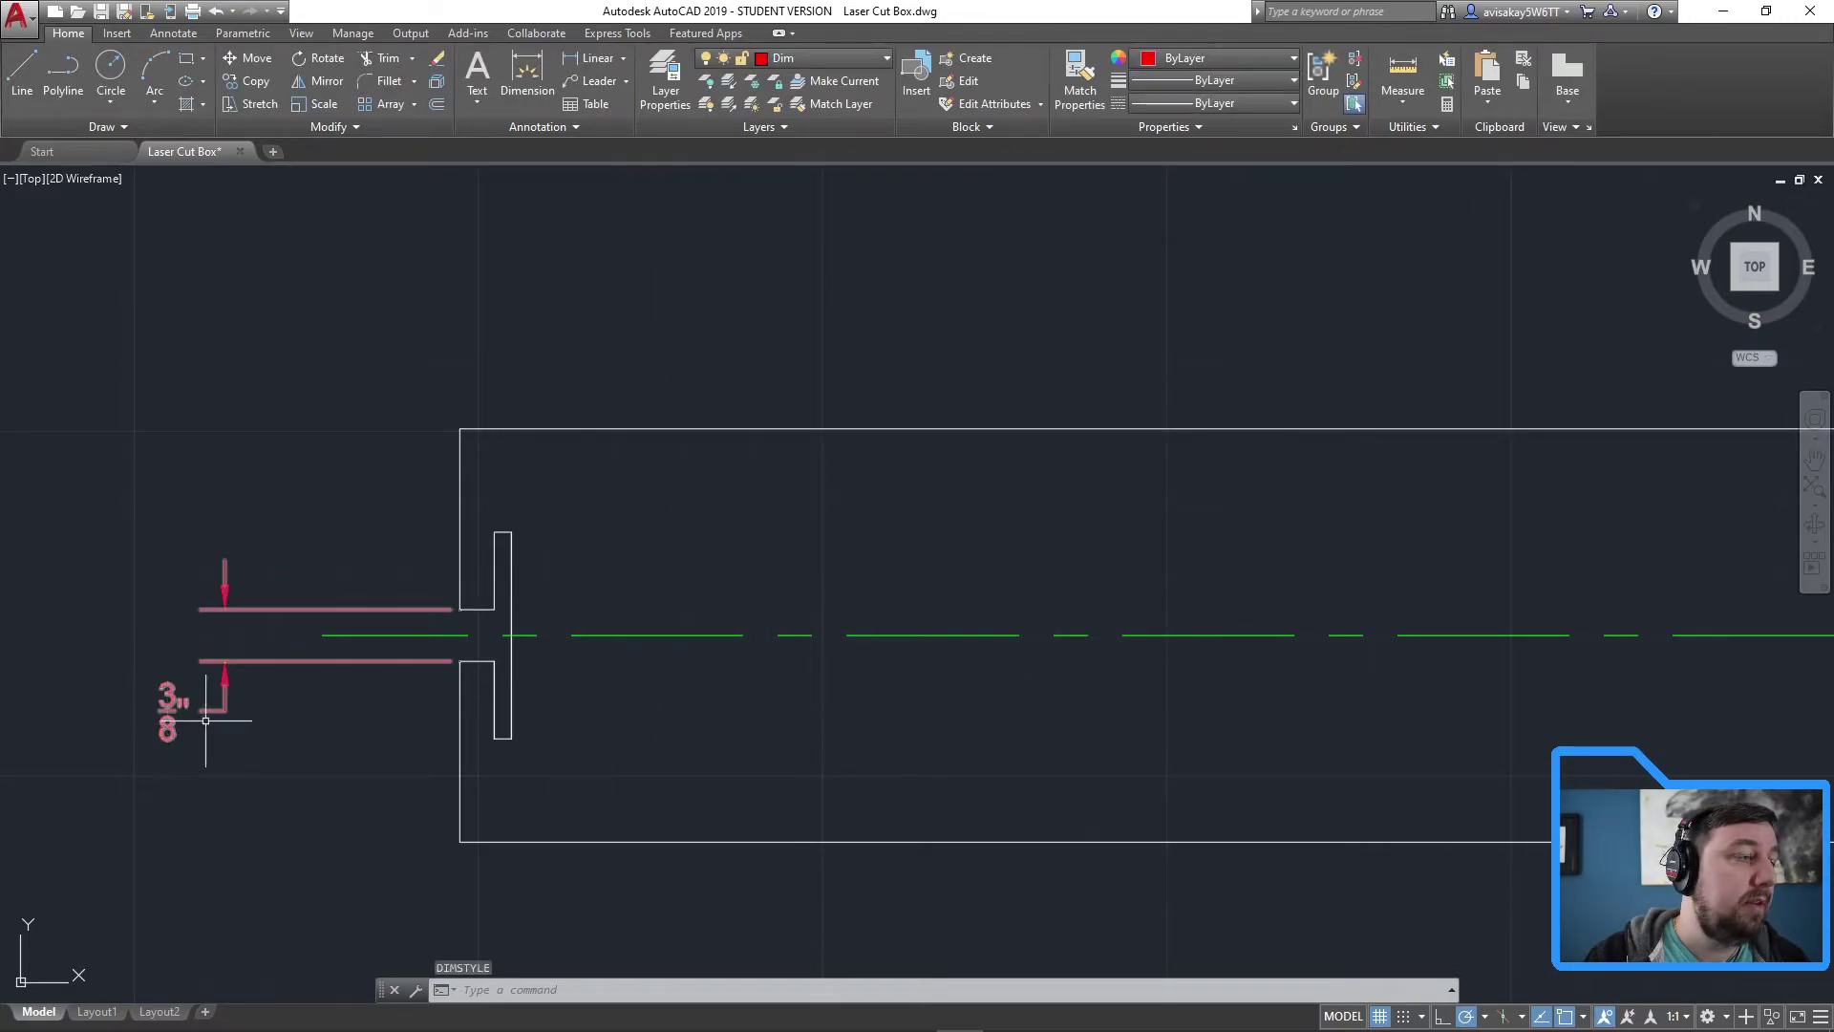
Dimension the tab's 1-1/2 height and its 1/4 and 1/8 widths above the tab
left_click(527, 77)
left_click(511, 532)
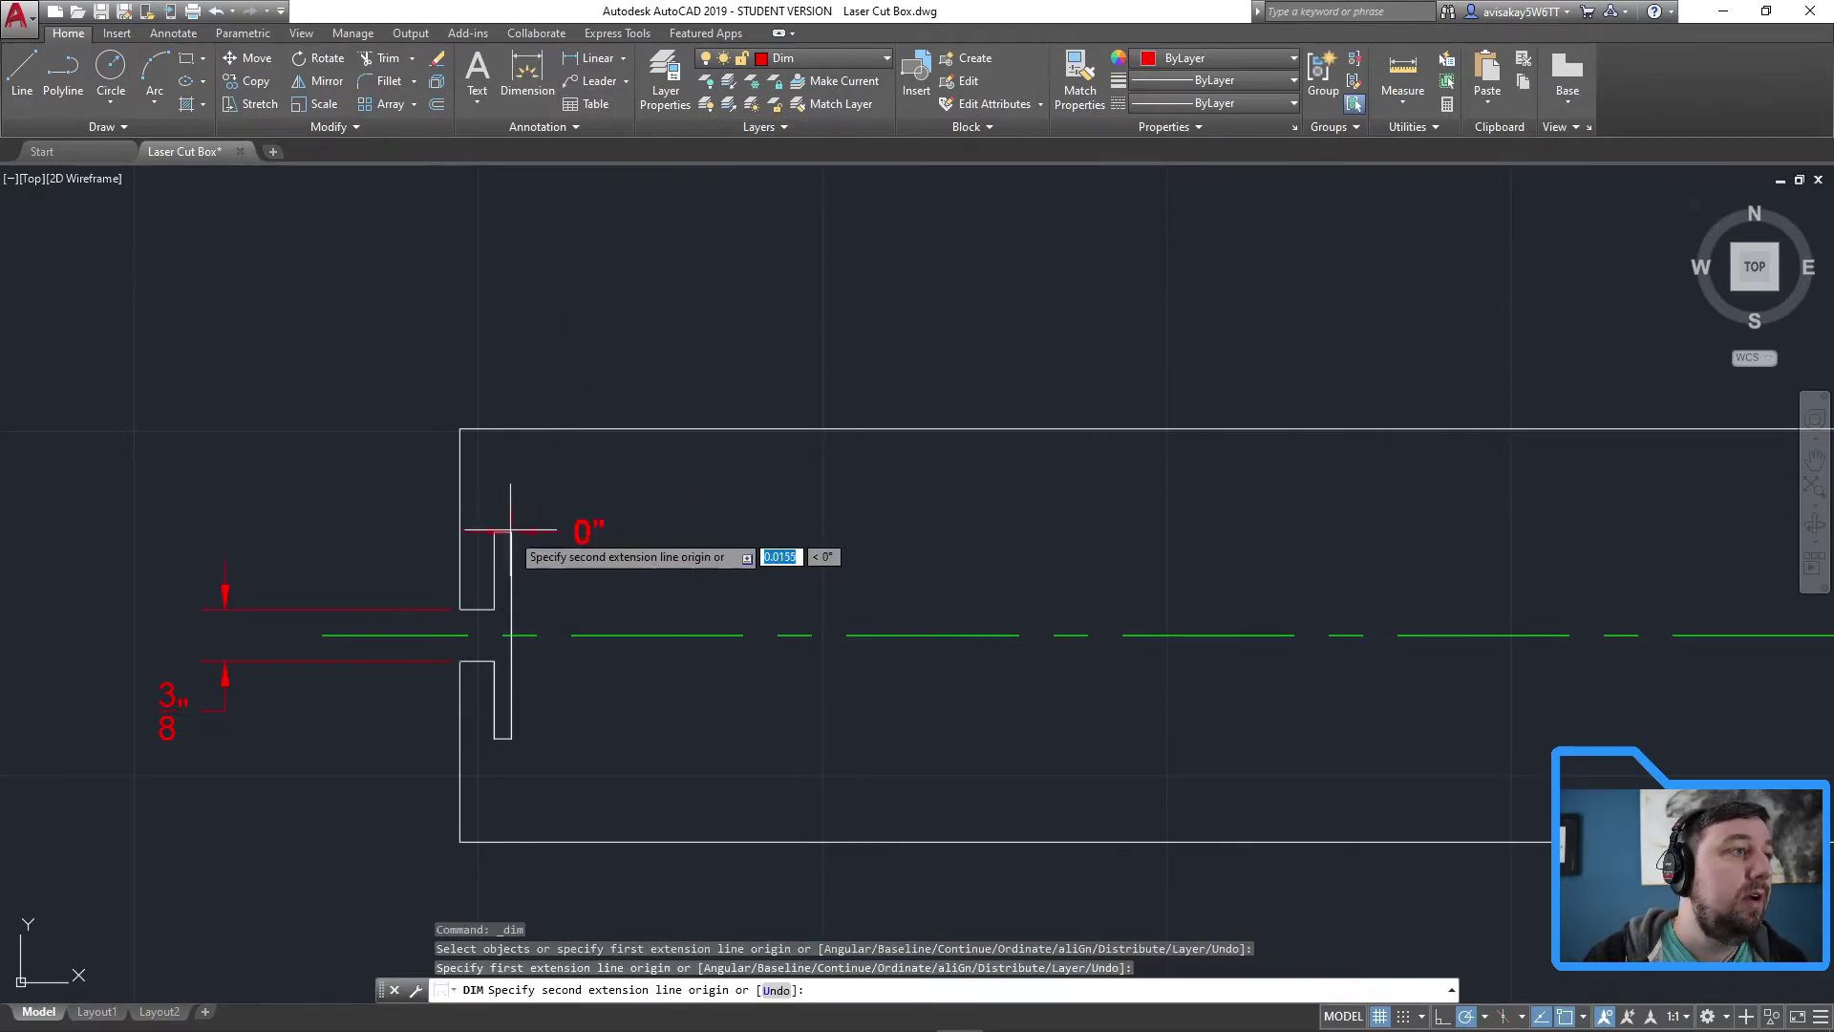
left_click(512, 635)
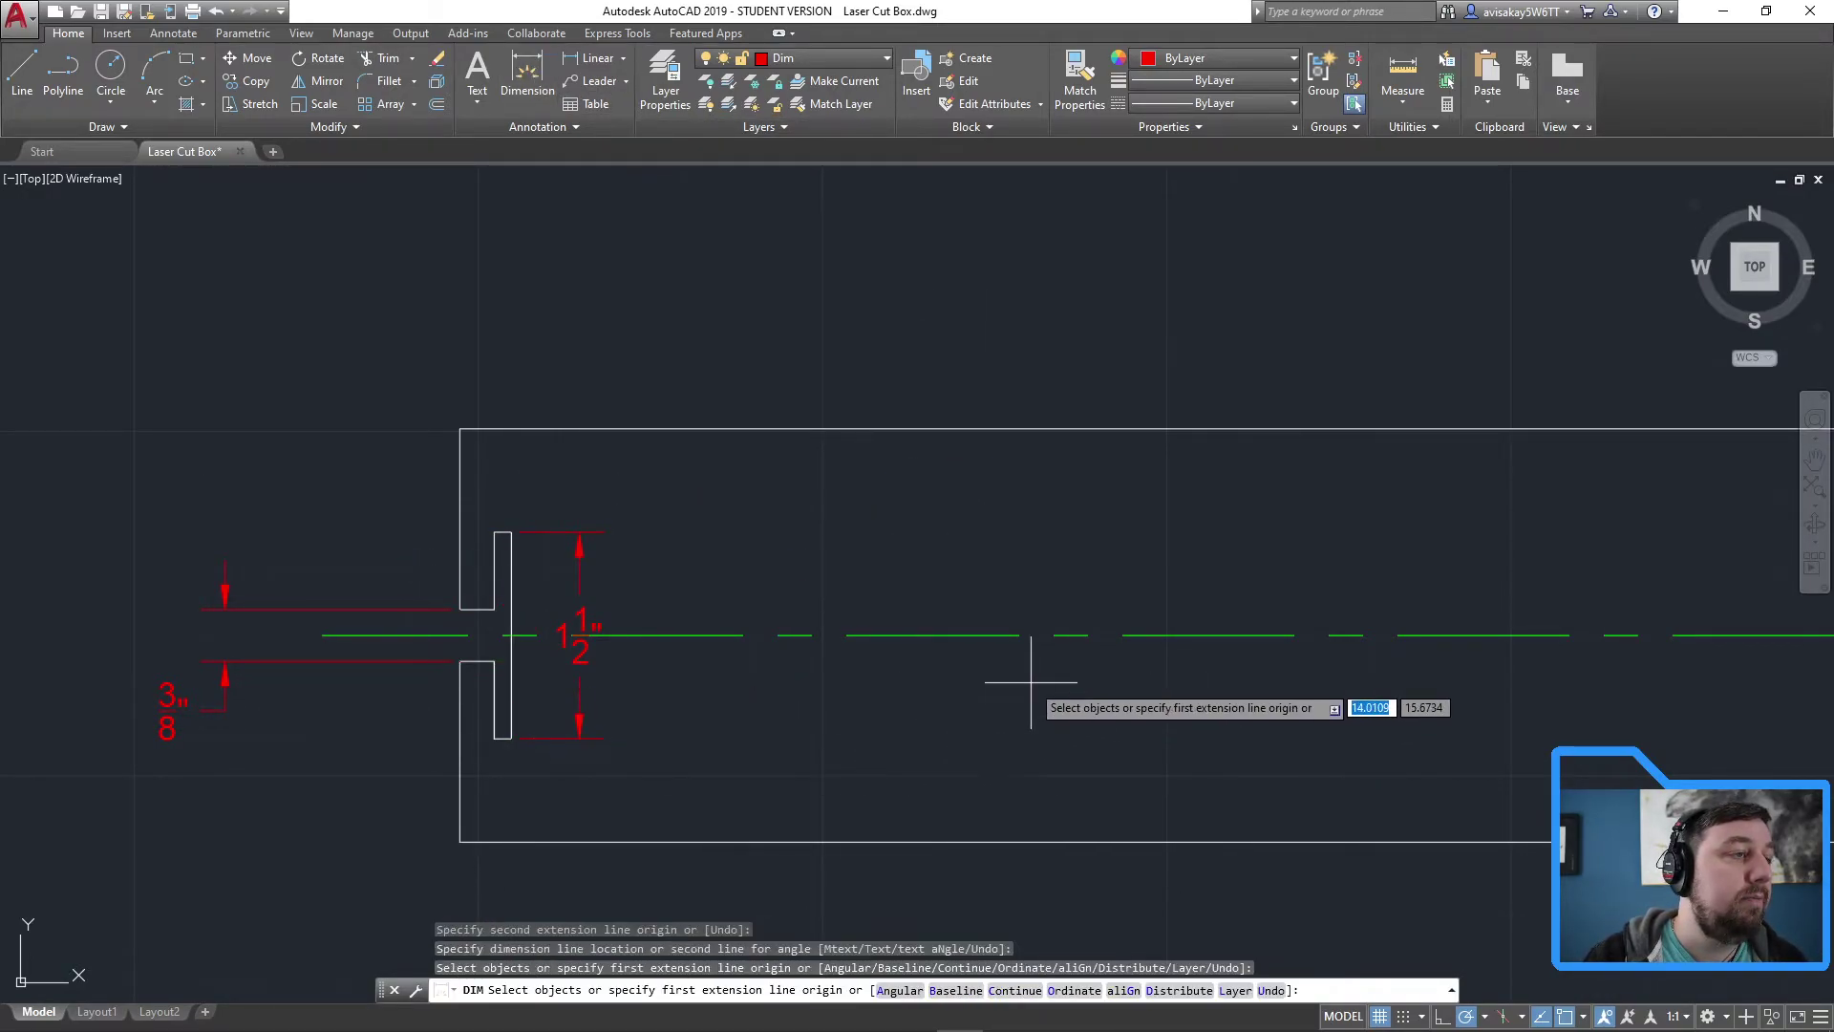
left_click(511, 531)
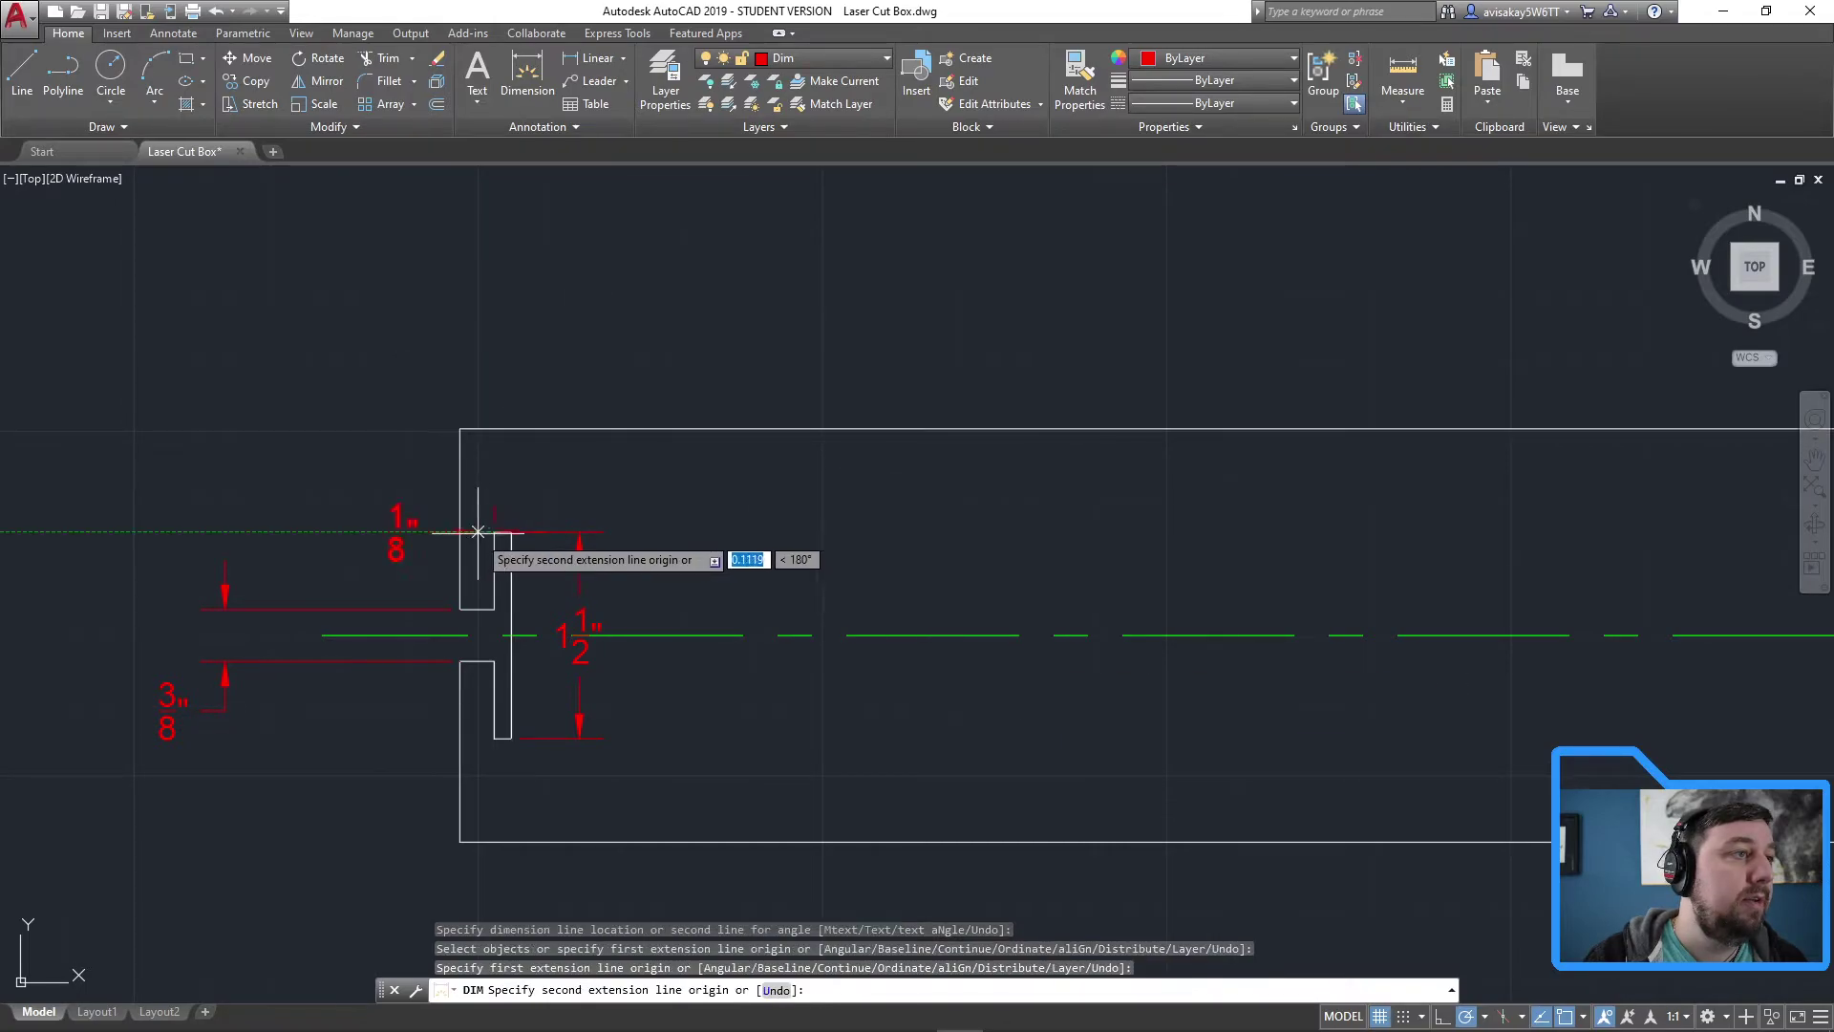
left_click(460, 531)
left_click(458, 371)
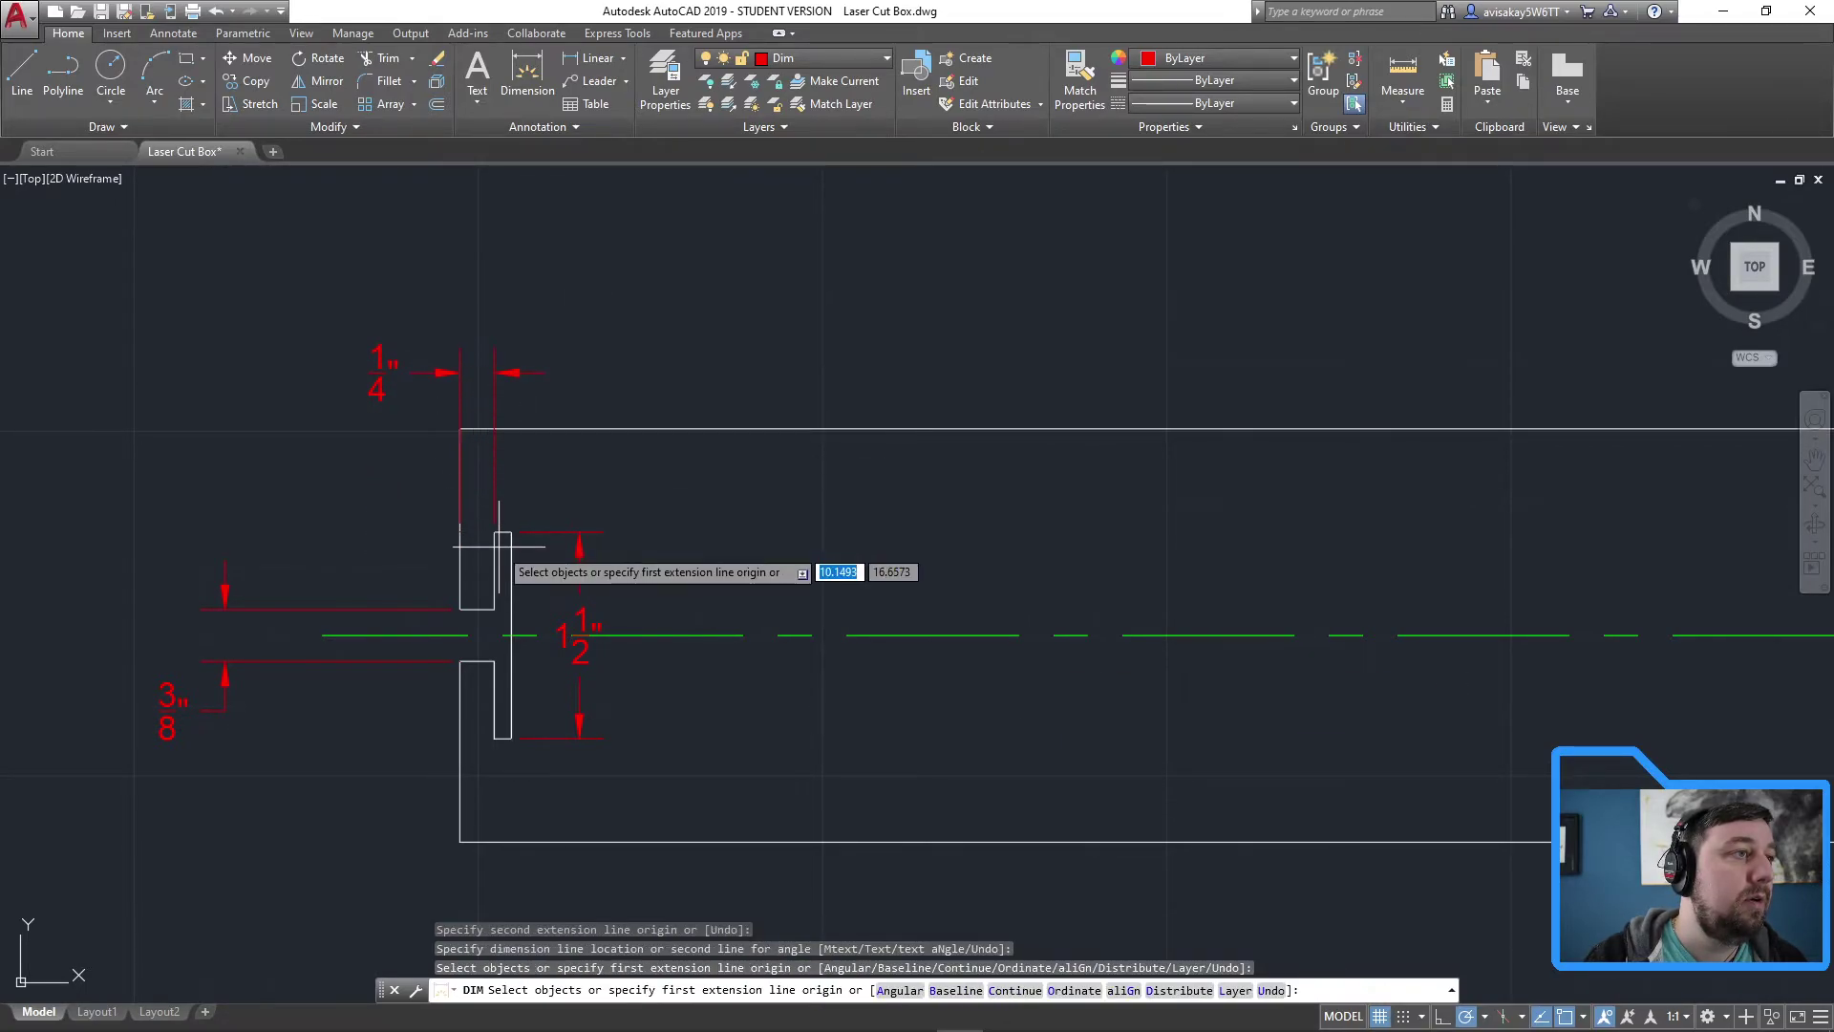
left_click(496, 531)
left_click(511, 532)
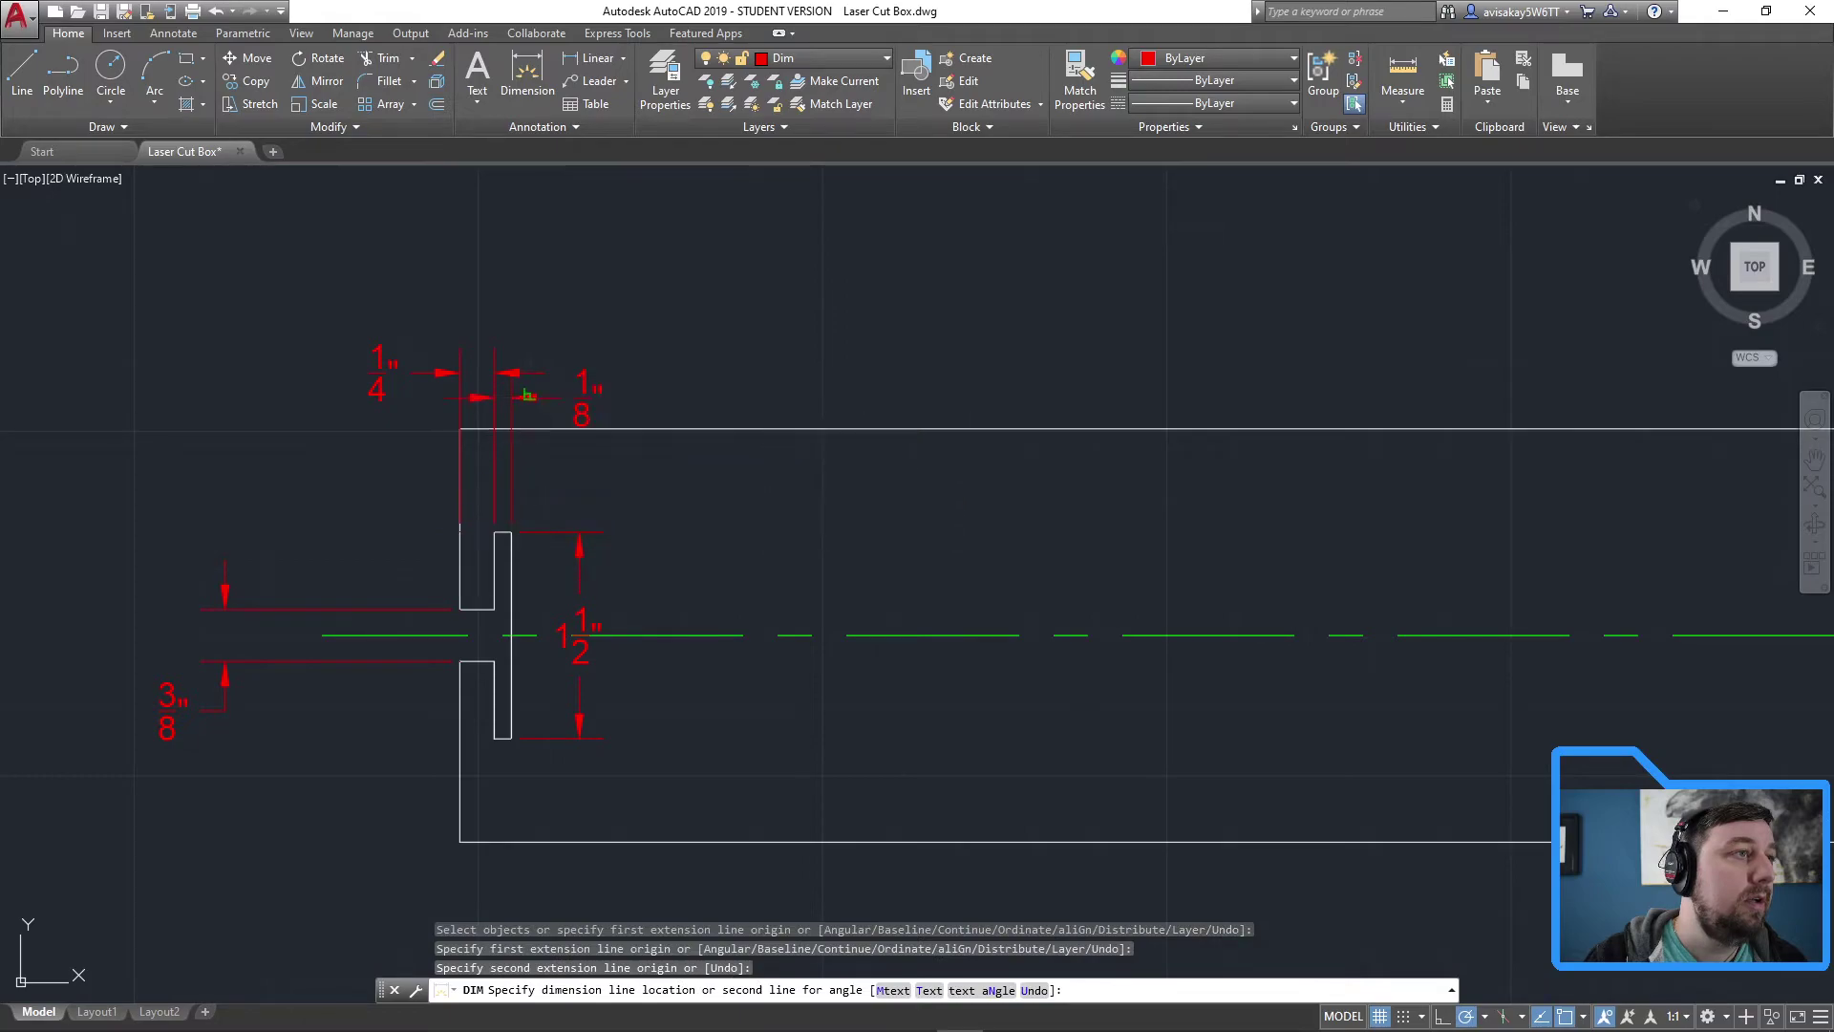
left_click(528, 394)
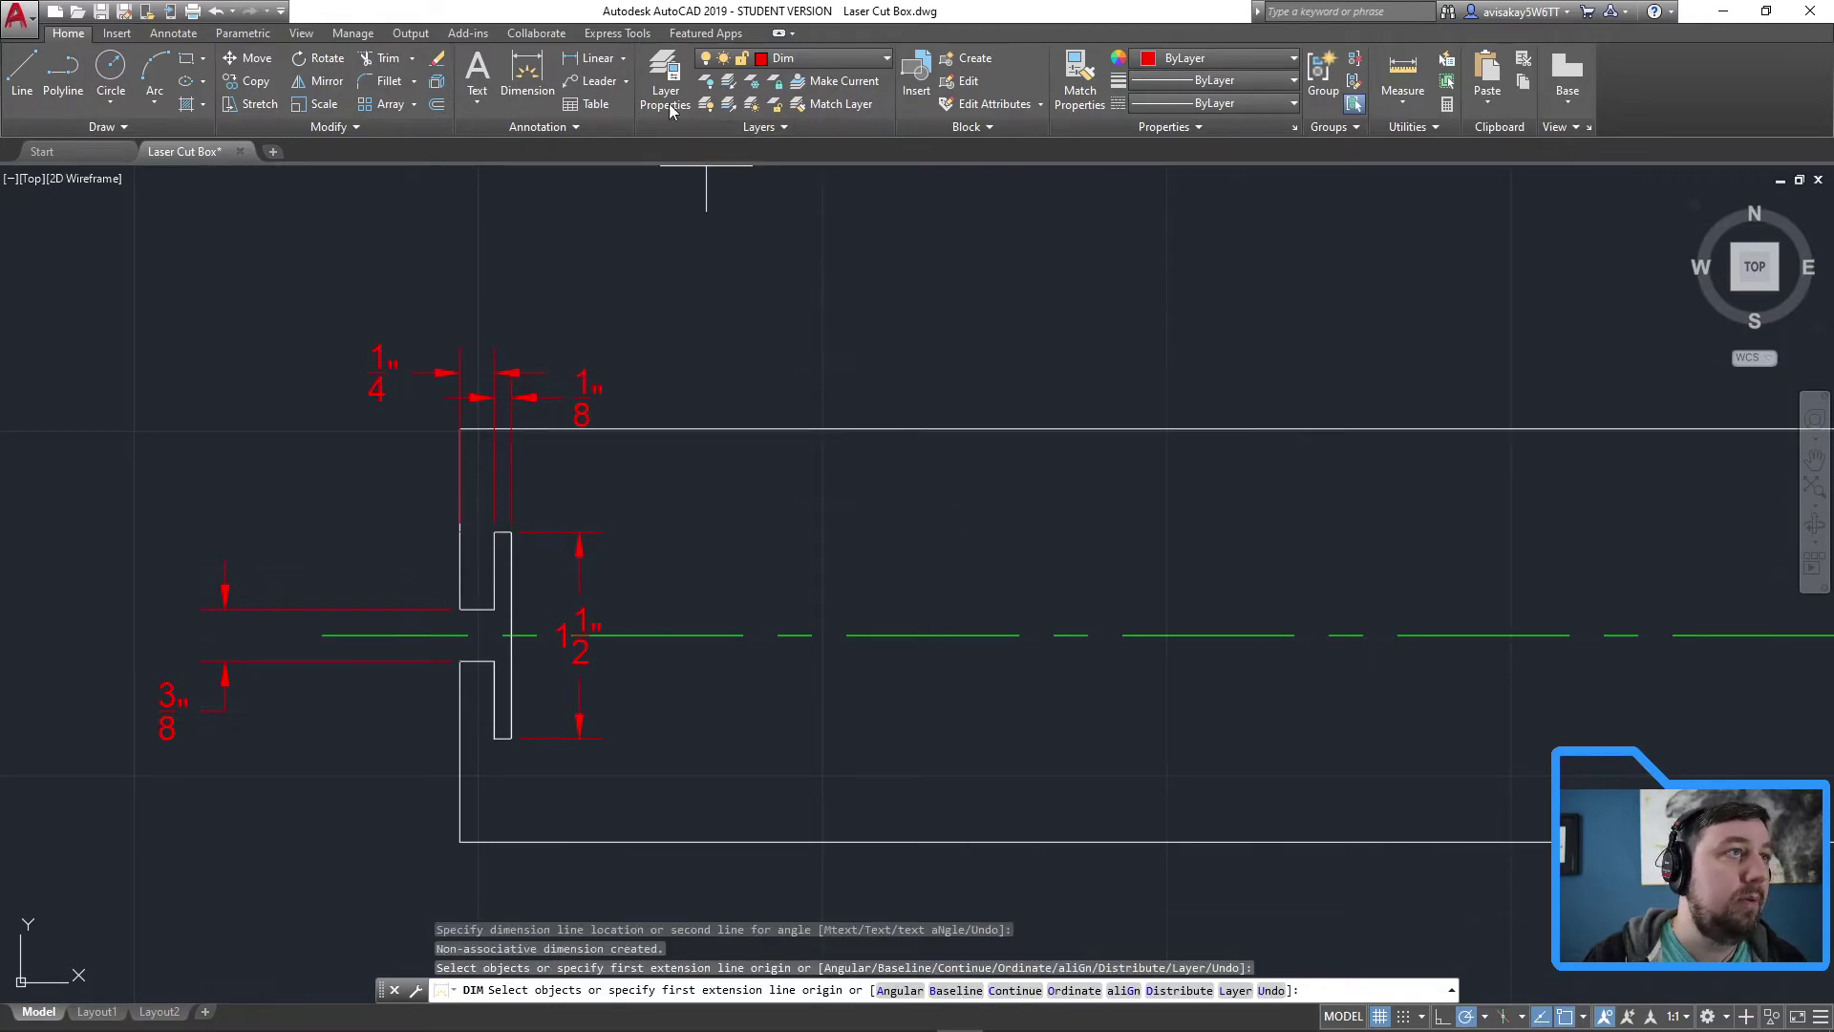
left_click(803, 58)
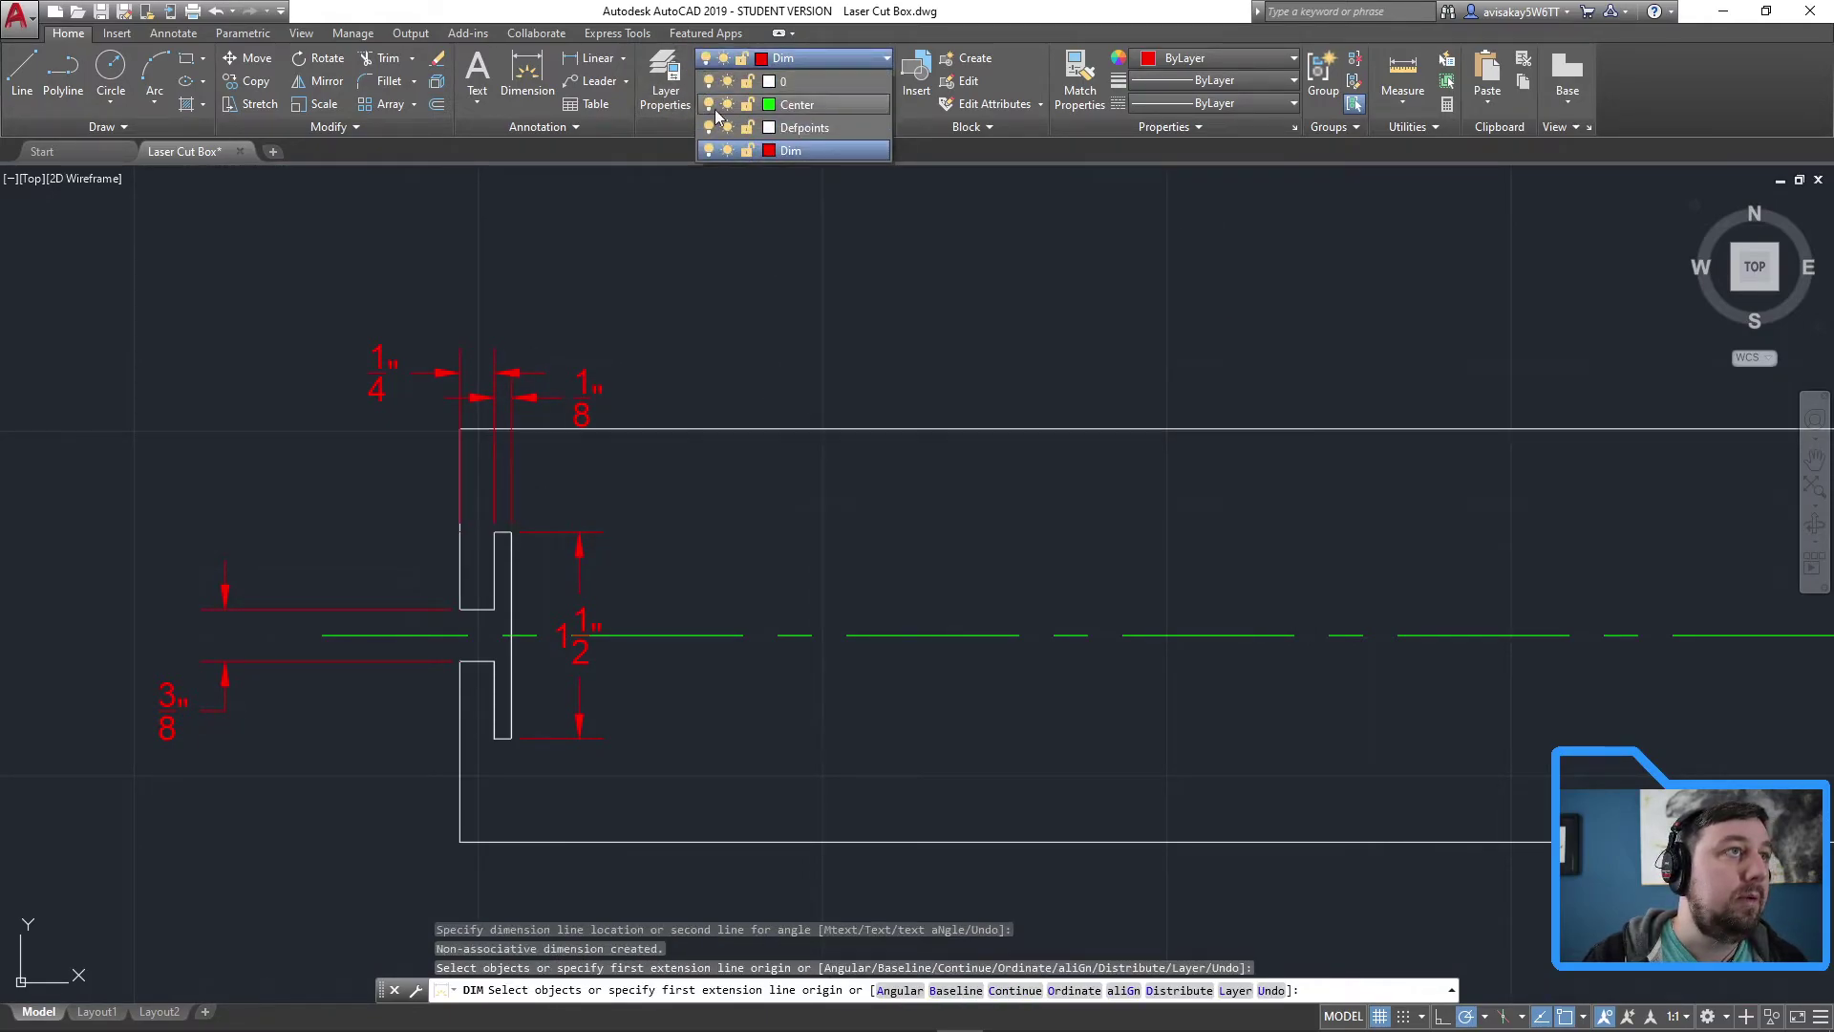
left_click(793, 80)
left_click(795, 58)
left_click(708, 150)
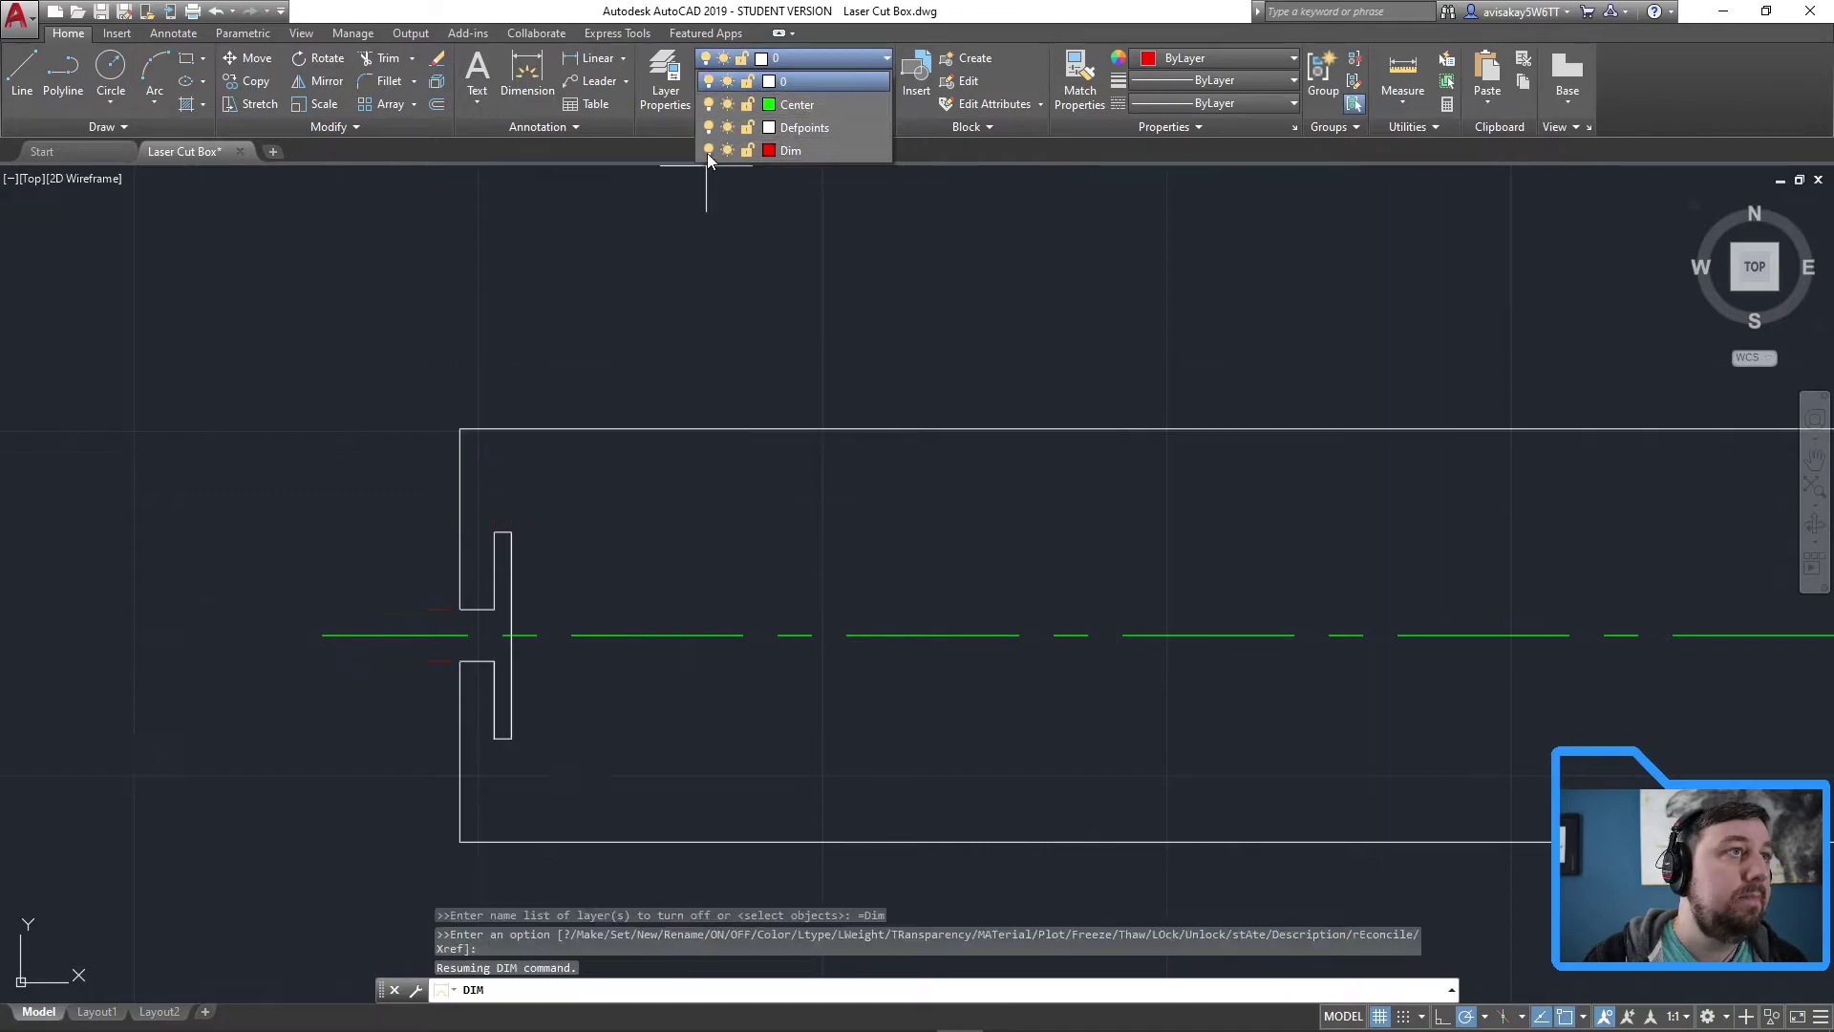
key("Escape")
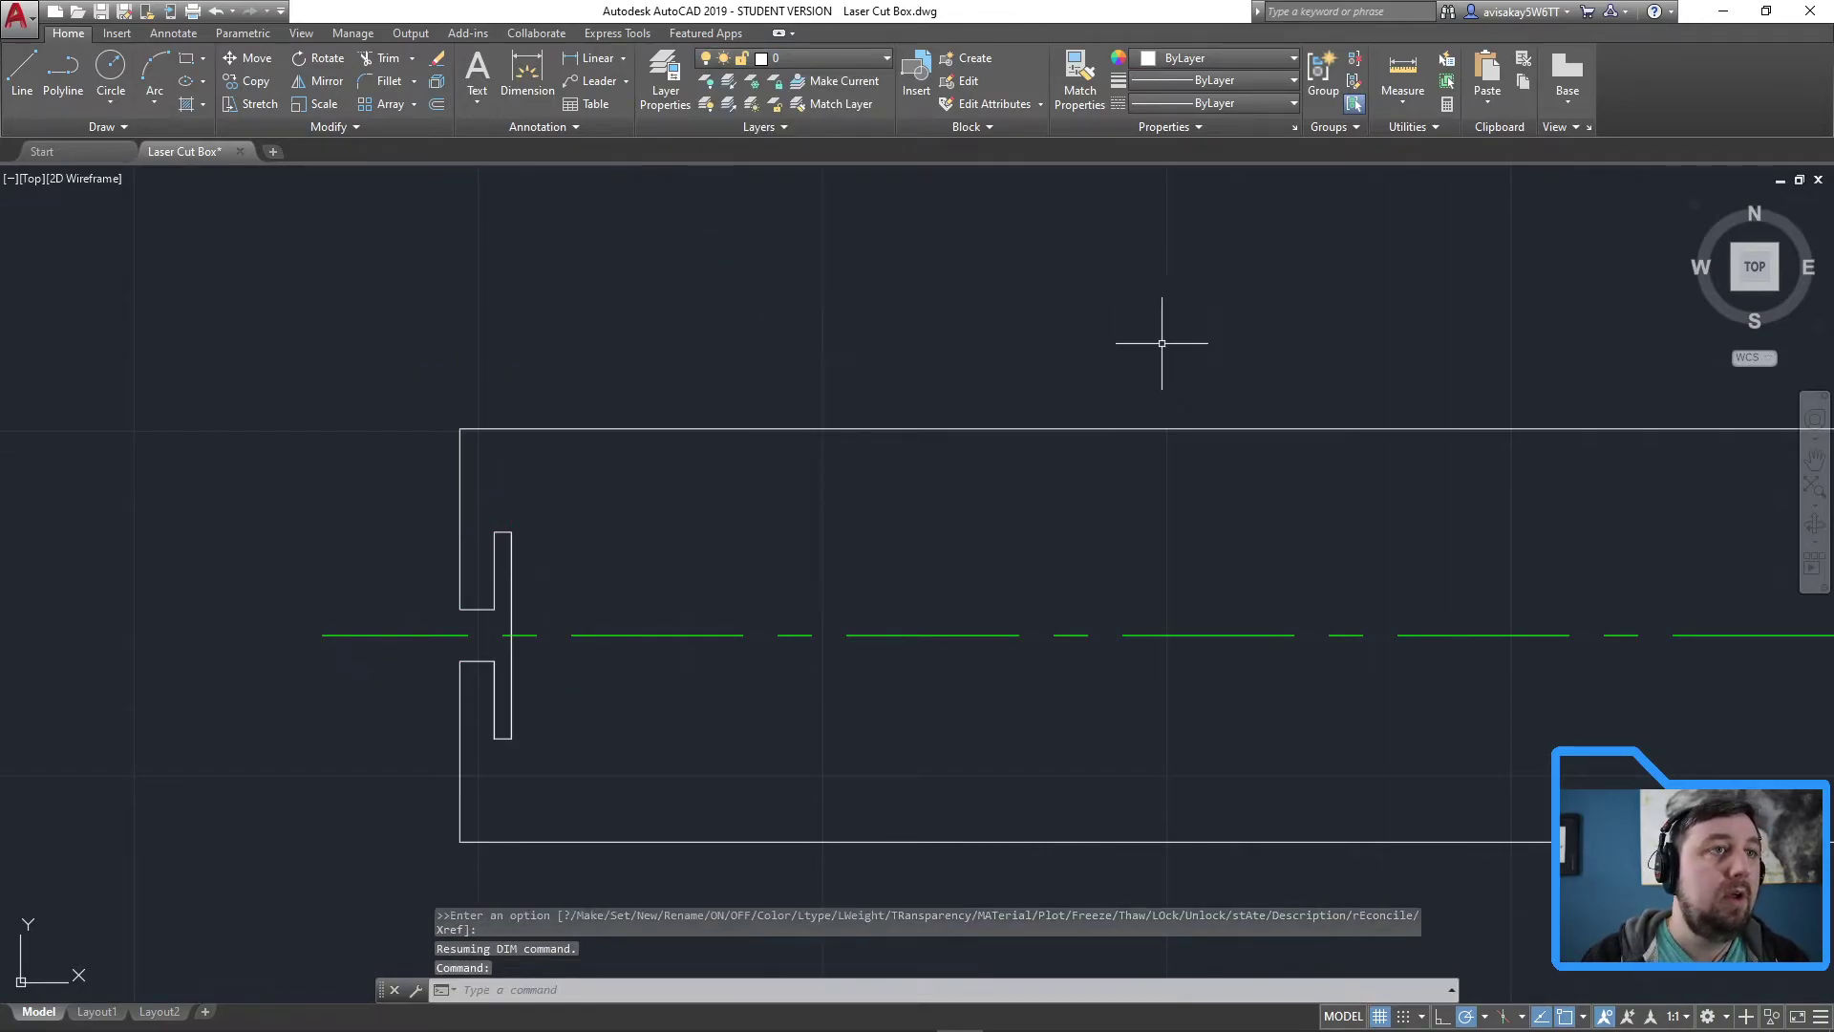
mouse_move(1167, 336)
middle_mouse_down()
mouse_move(889, 340)
mouse_move(843, 286)
middle_mouse_up()
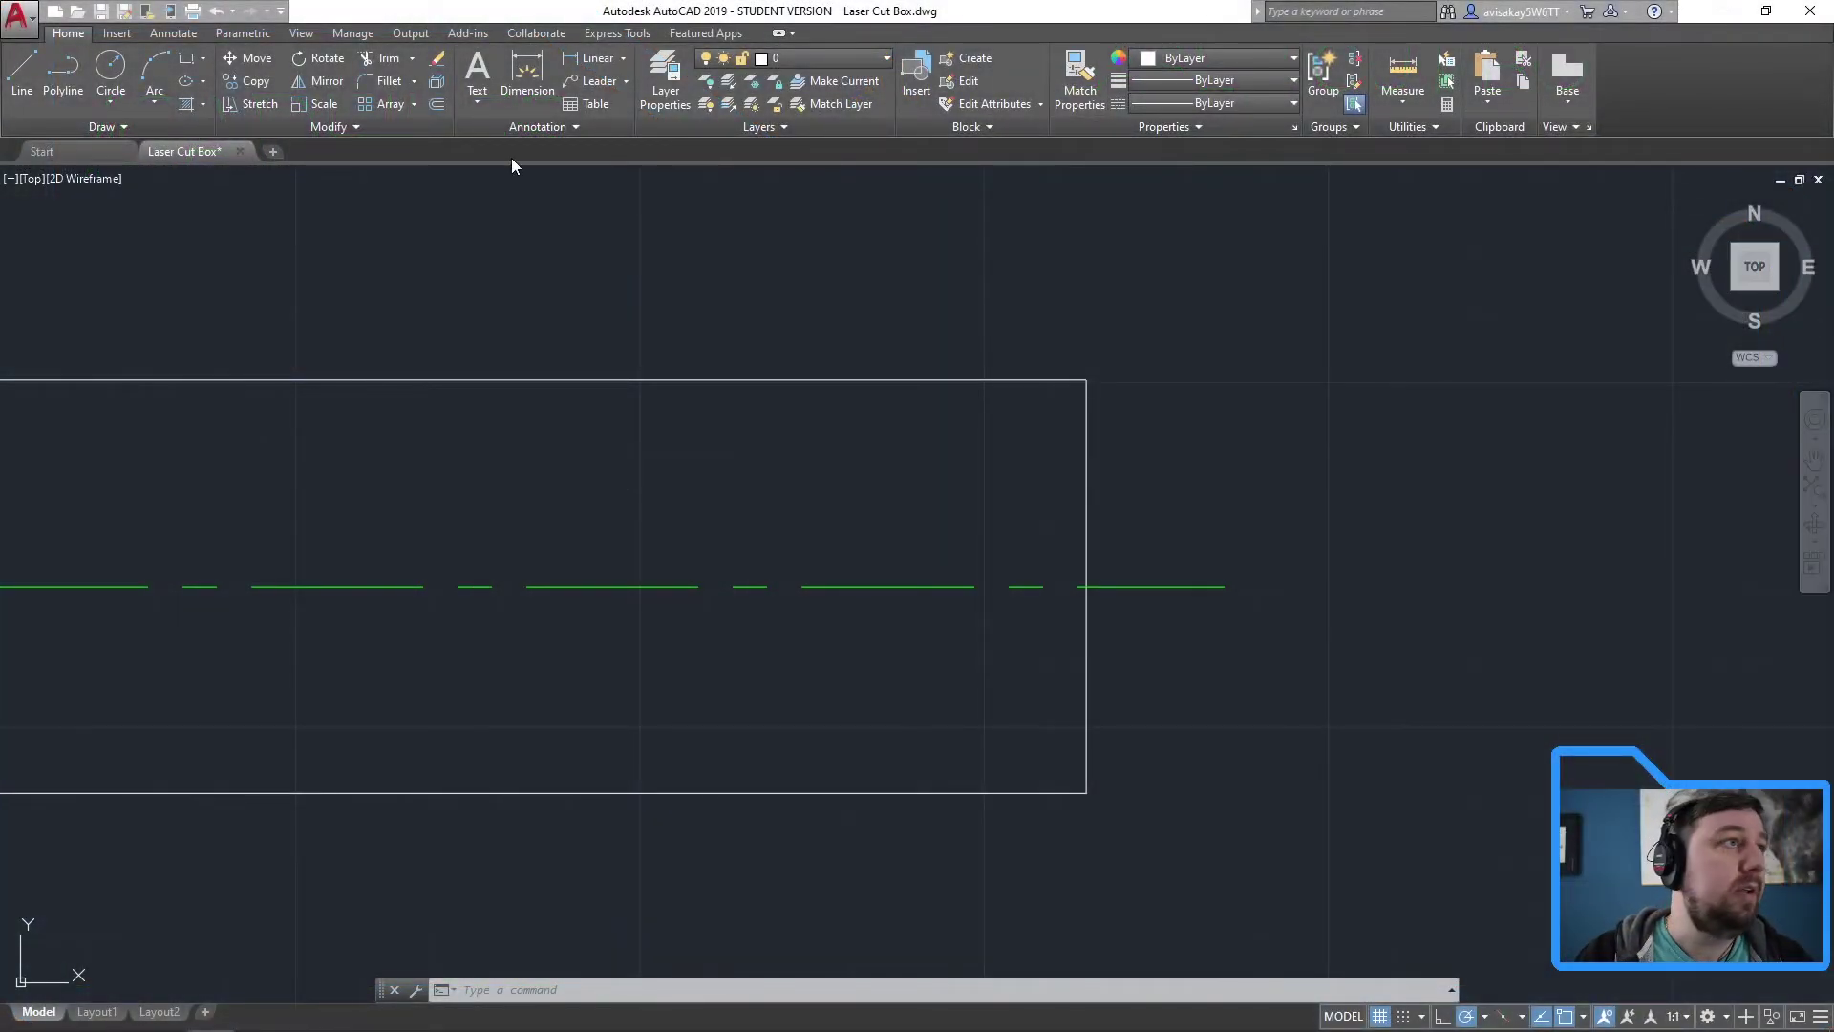
Offset the rectangle's right edge 0.125 to the right
left_click(435, 113)
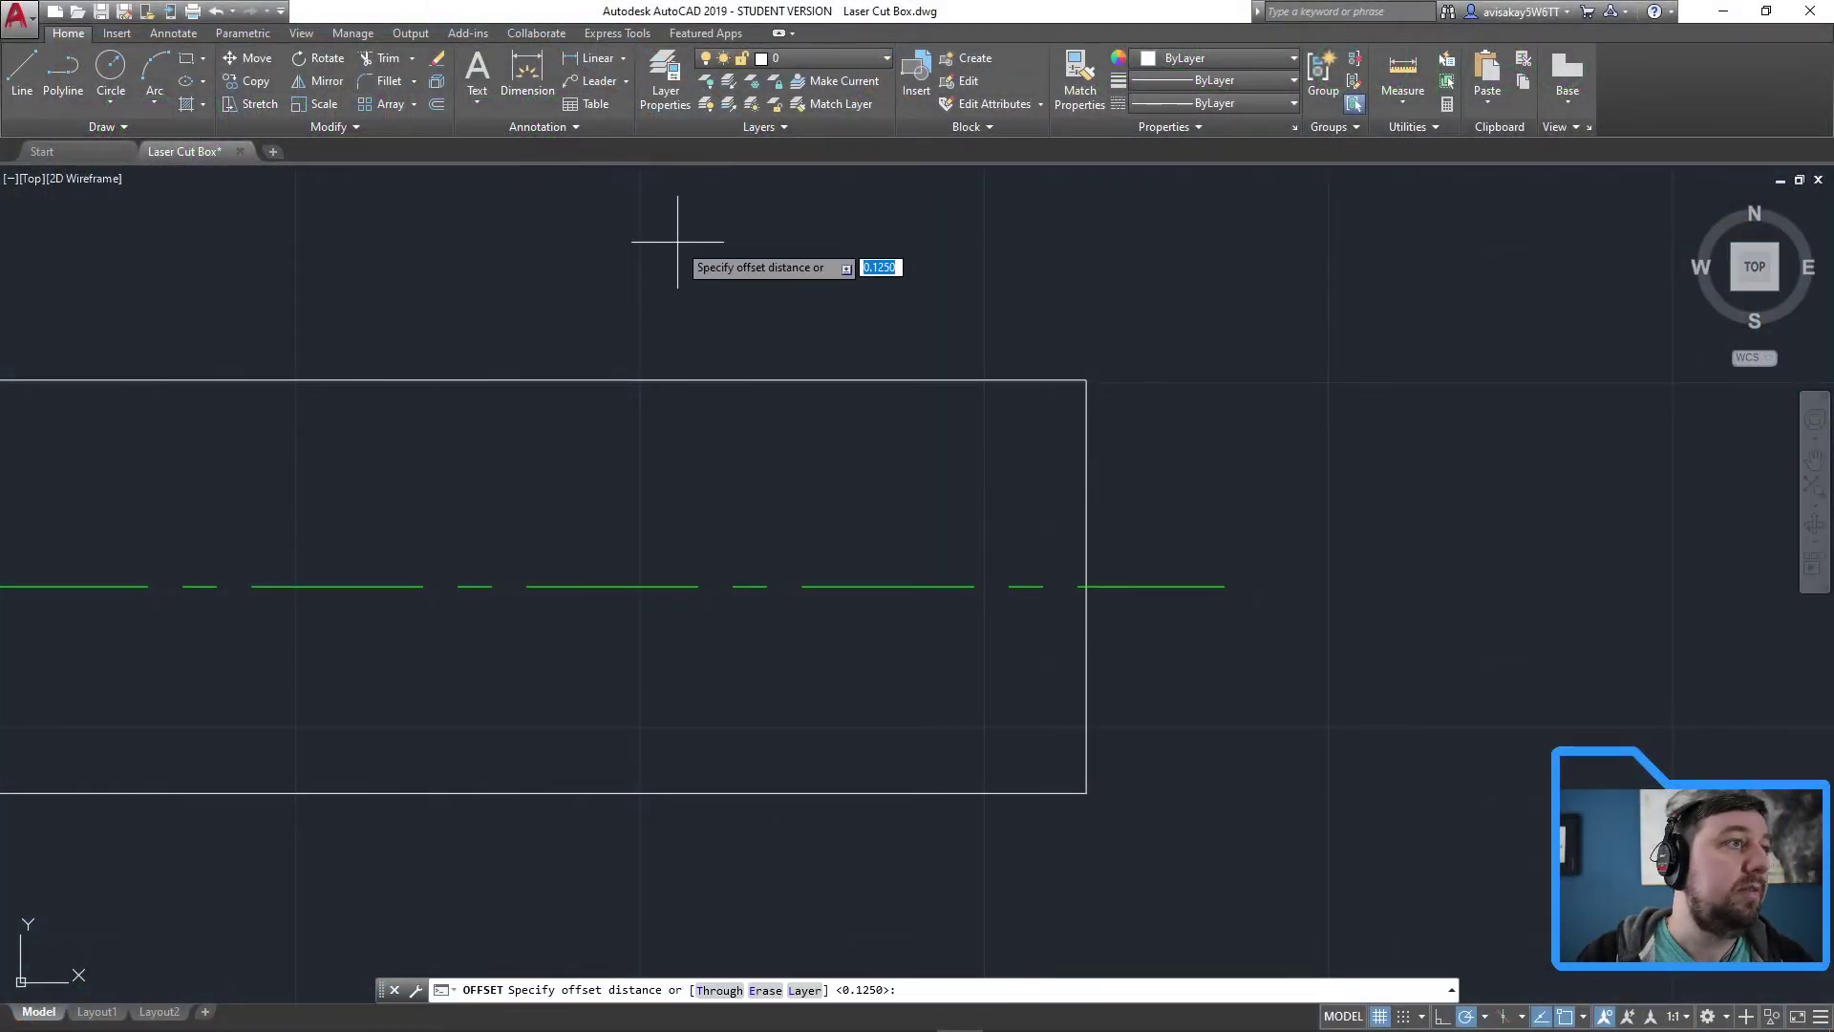
key("Return")
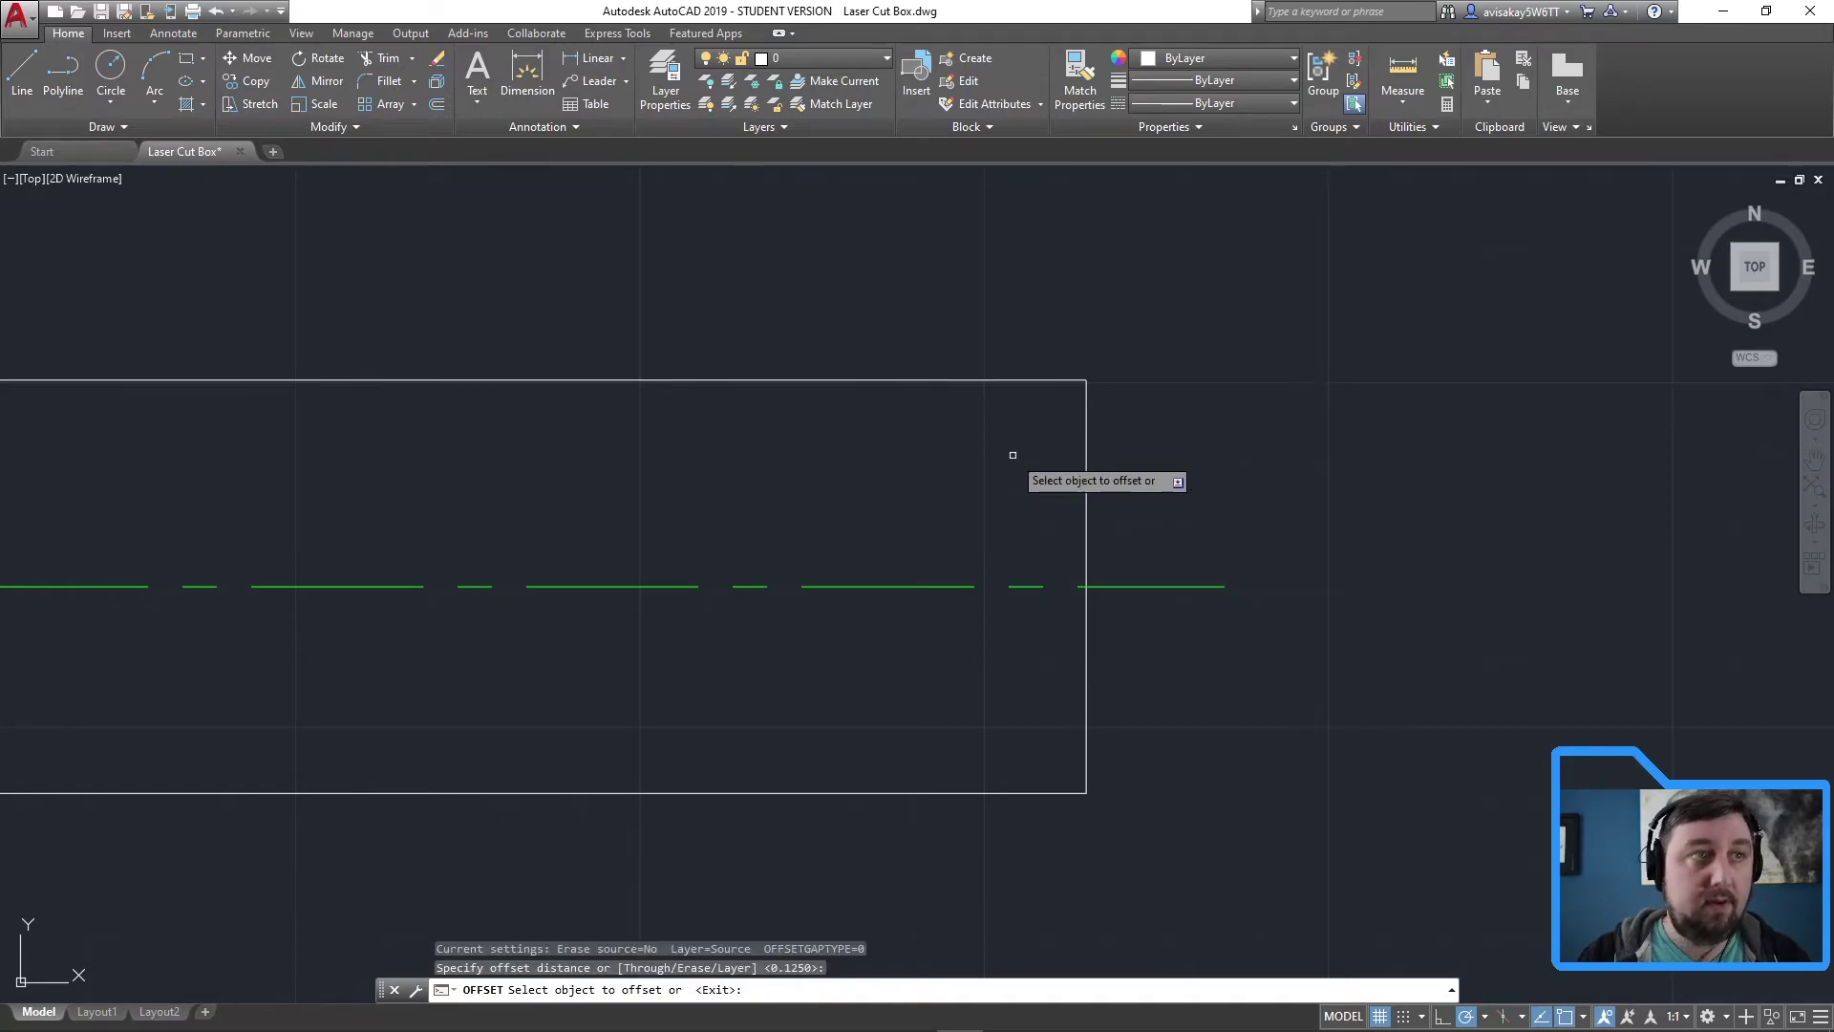
left_click(1087, 476)
left_click(1107, 477)
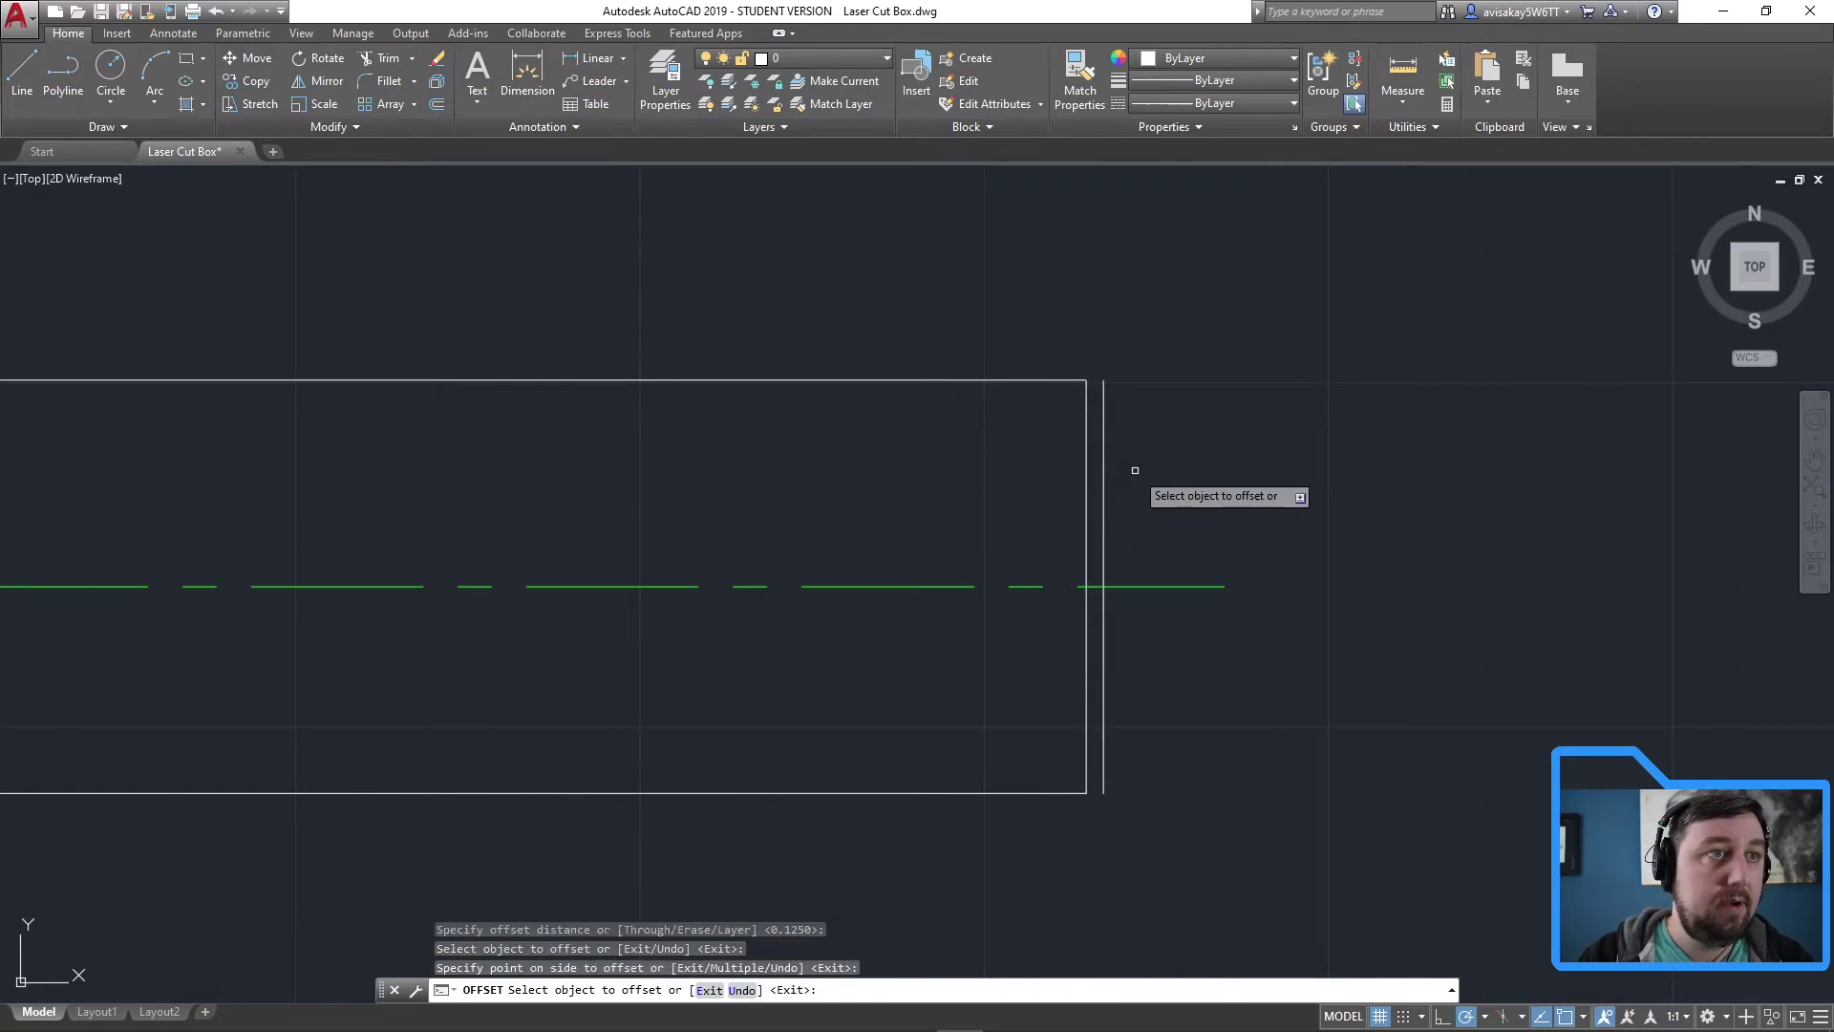
key("Return")
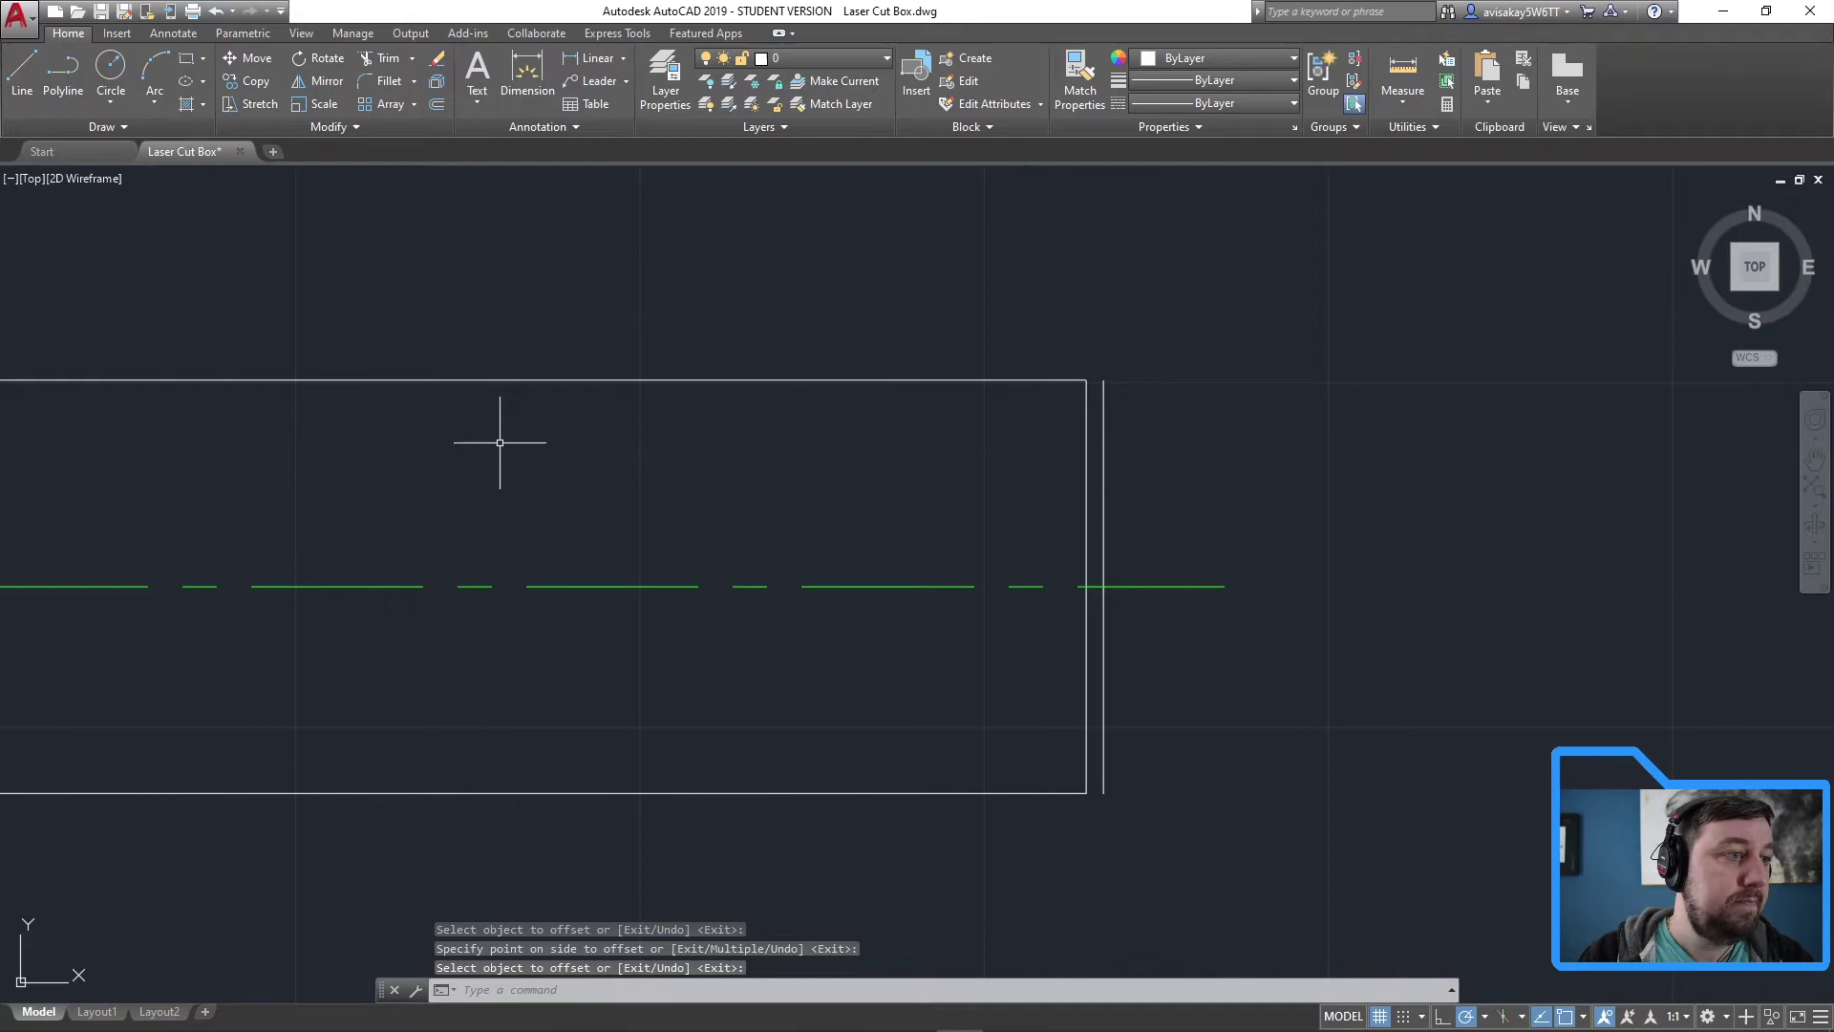
Offset that new vertical line a further 0.25 to the right
left_click(437, 105)
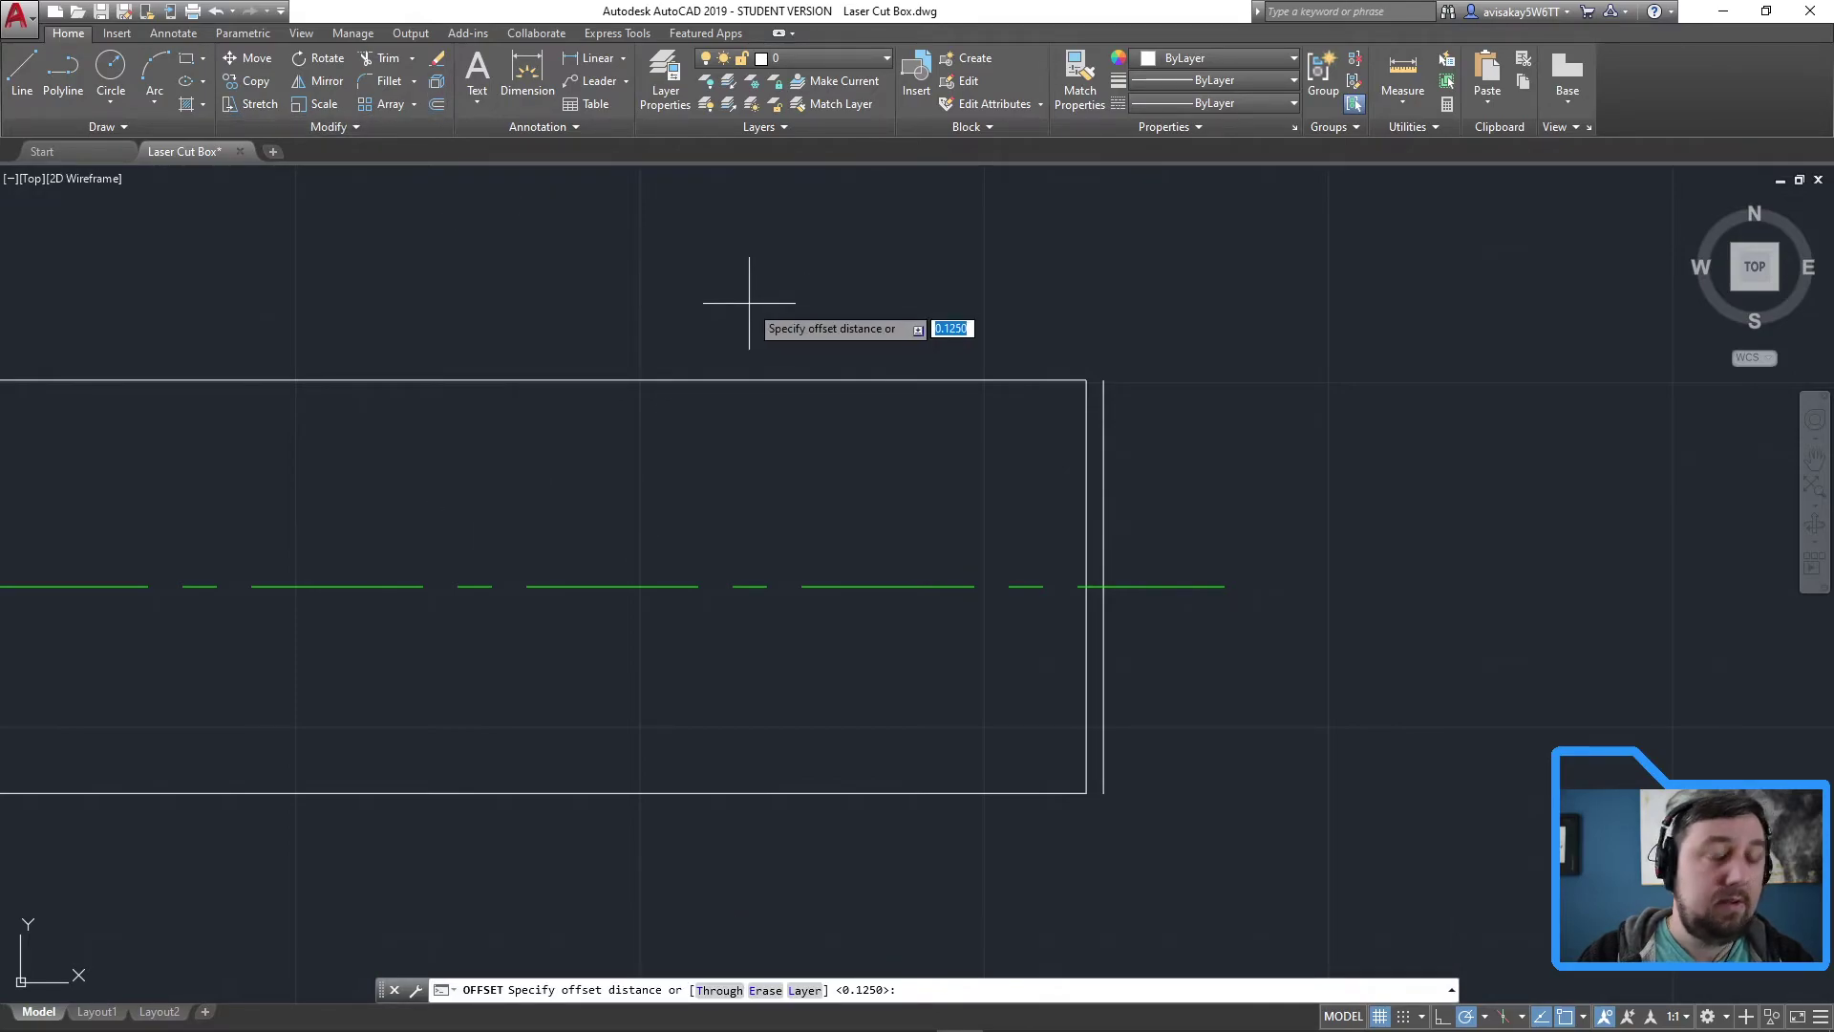
type(".25")
key("Return")
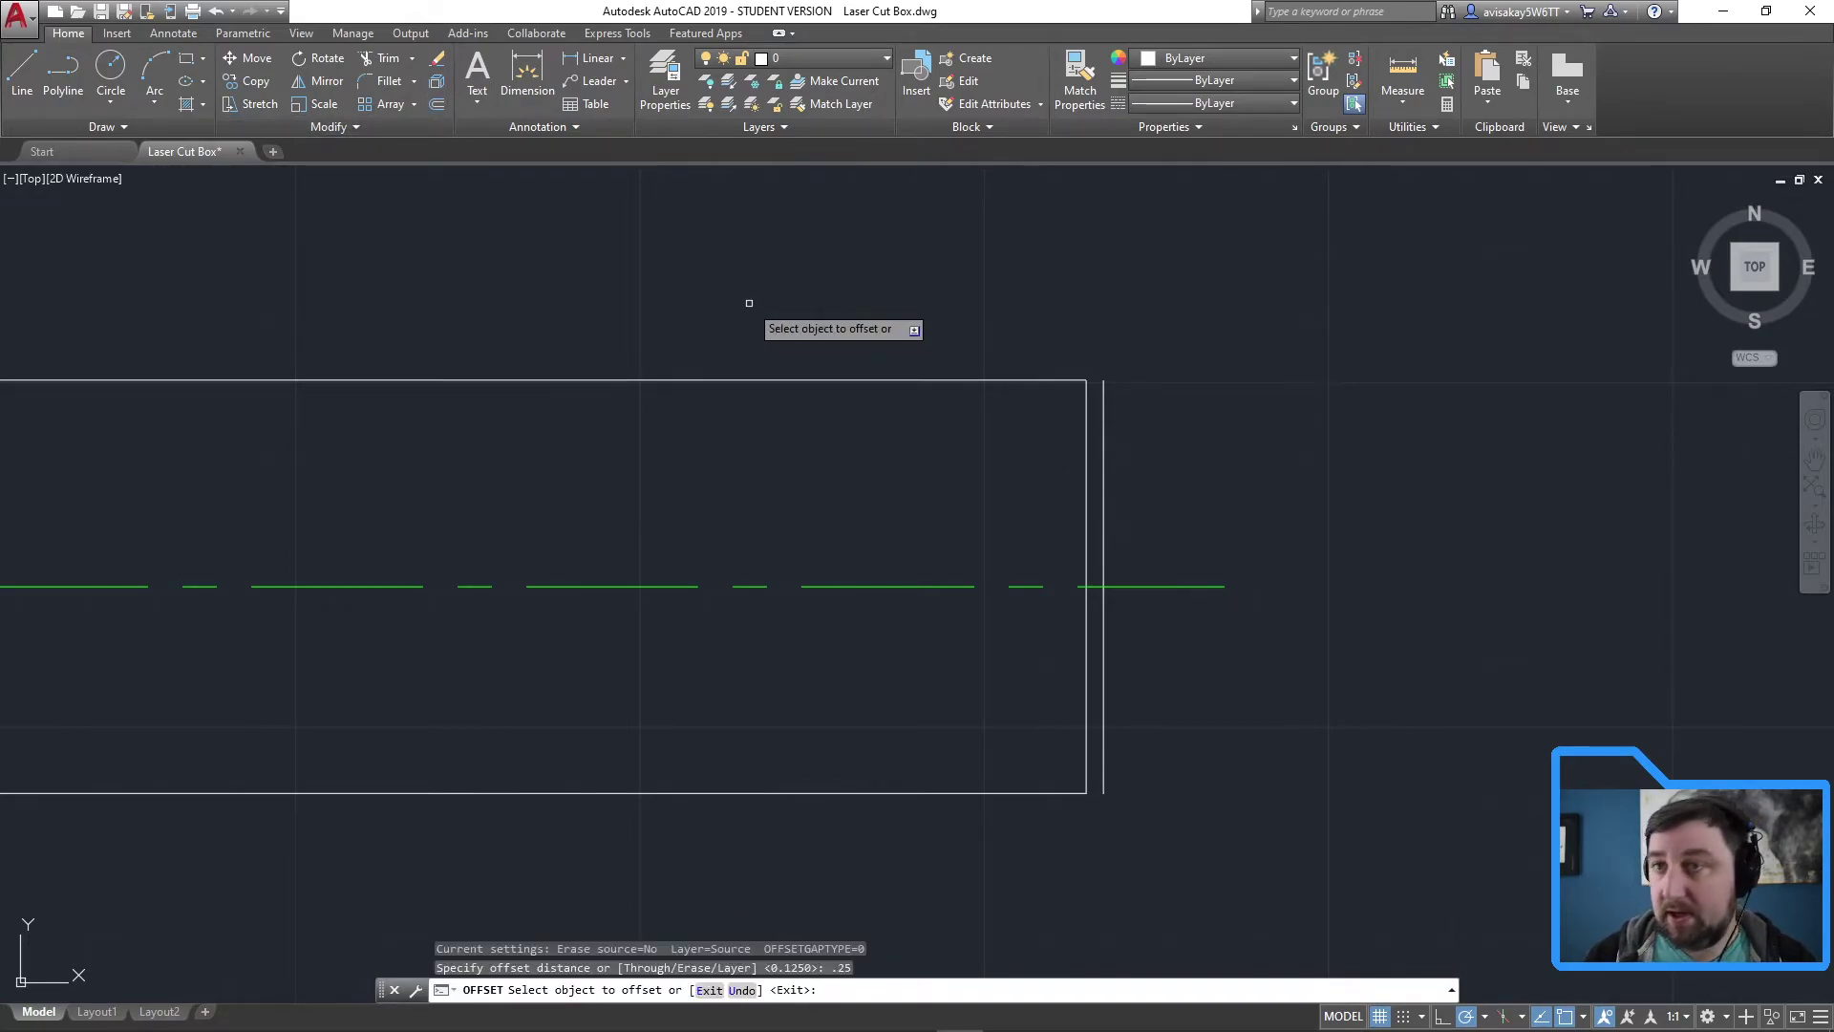
left_click(1103, 519)
left_click(1155, 519)
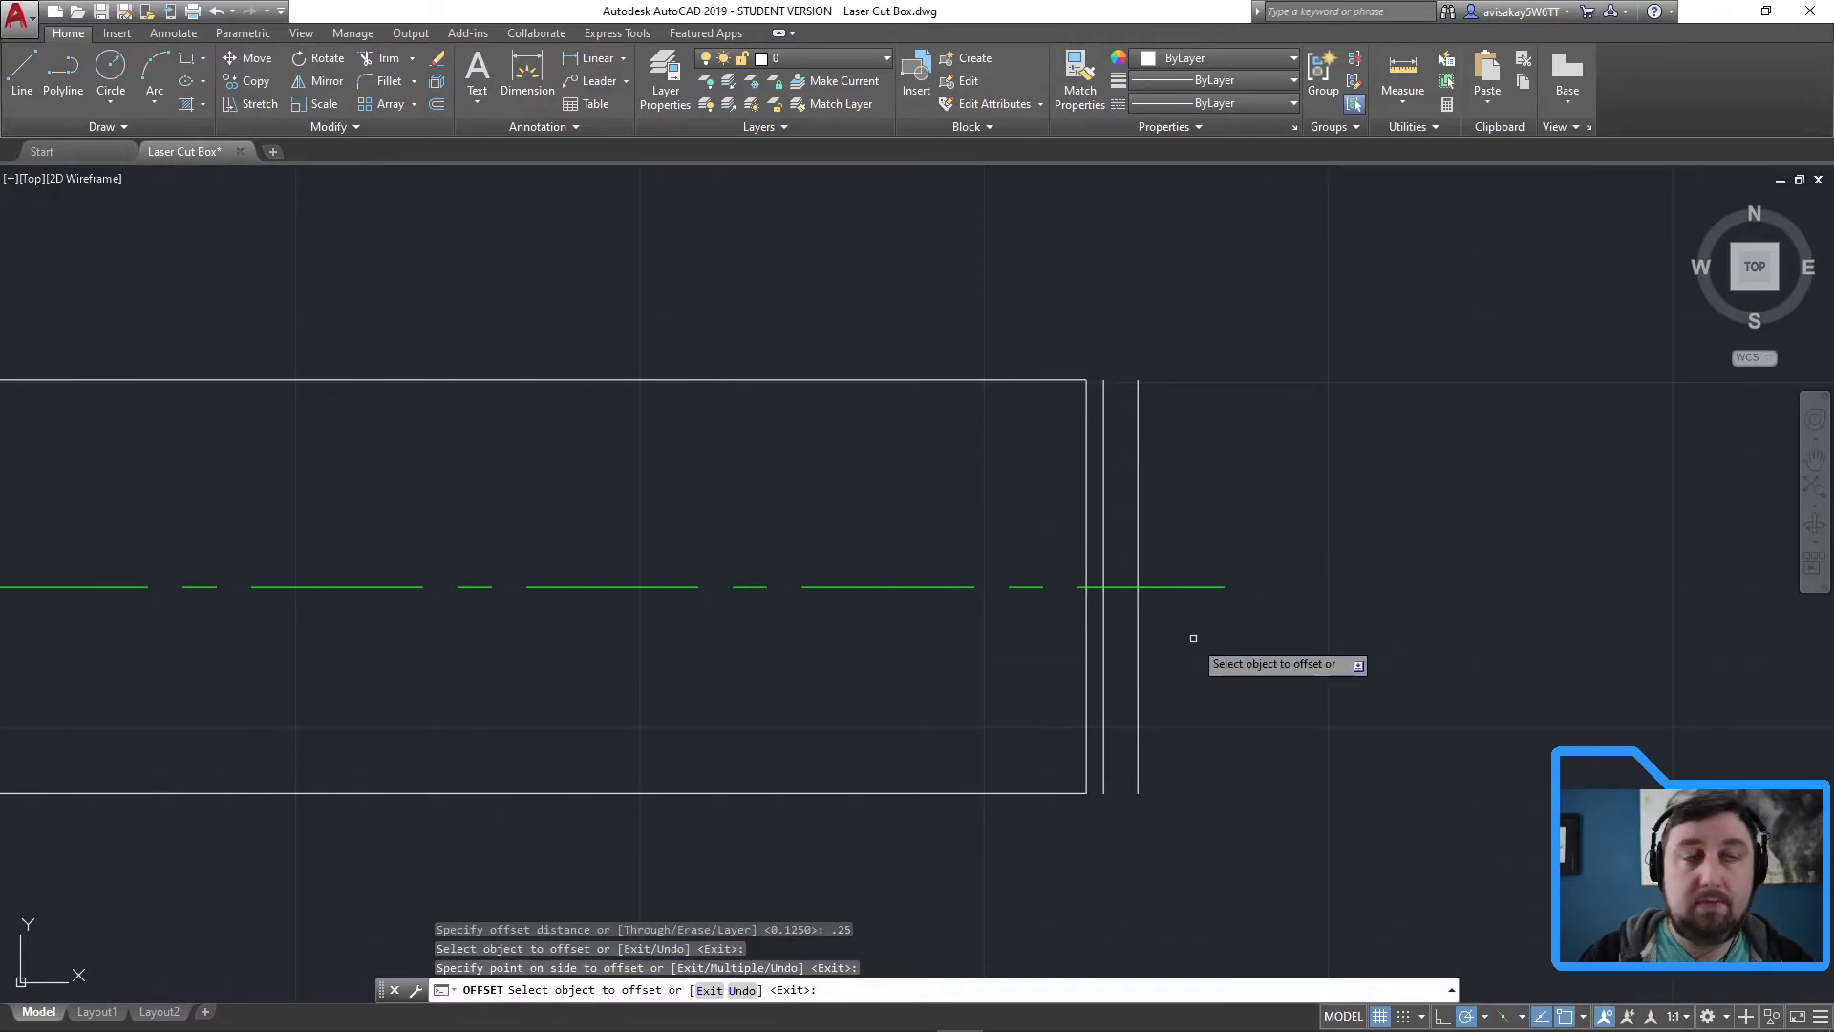
key("Return")
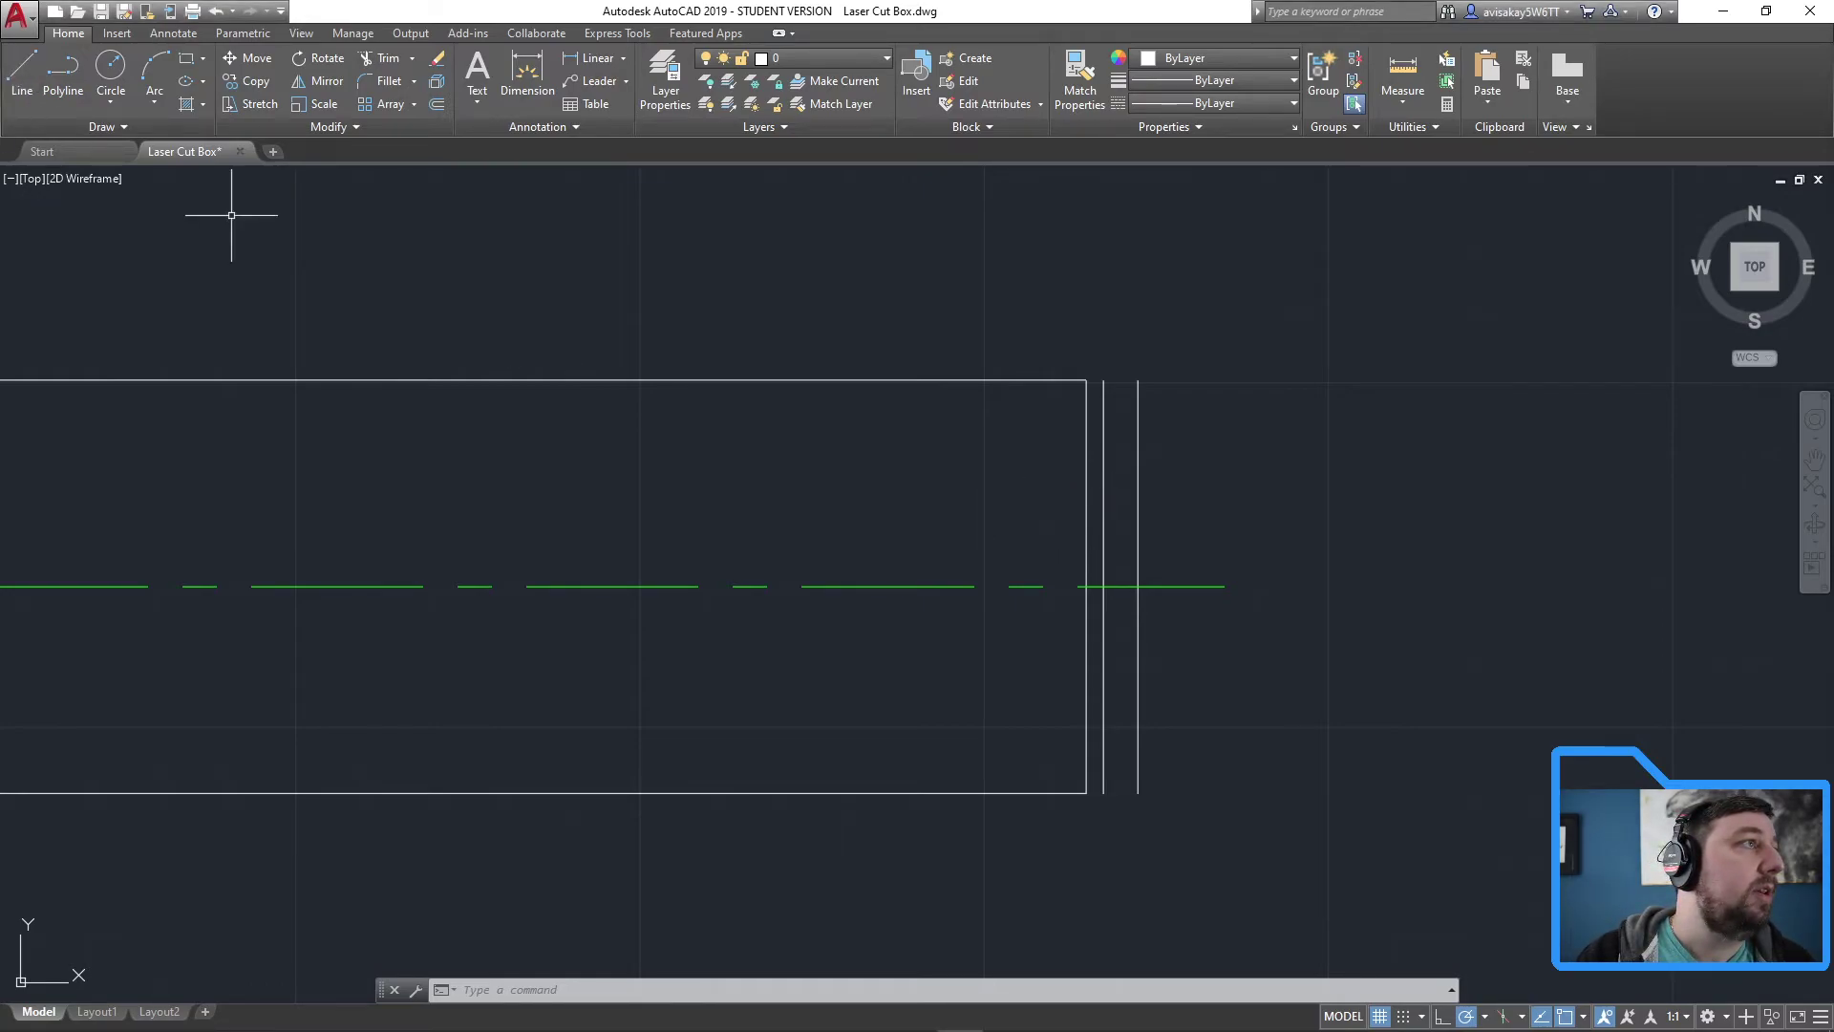
Draw a line 0.75 down from the top-right corner, then across to the first offset line
left_click(23, 78)
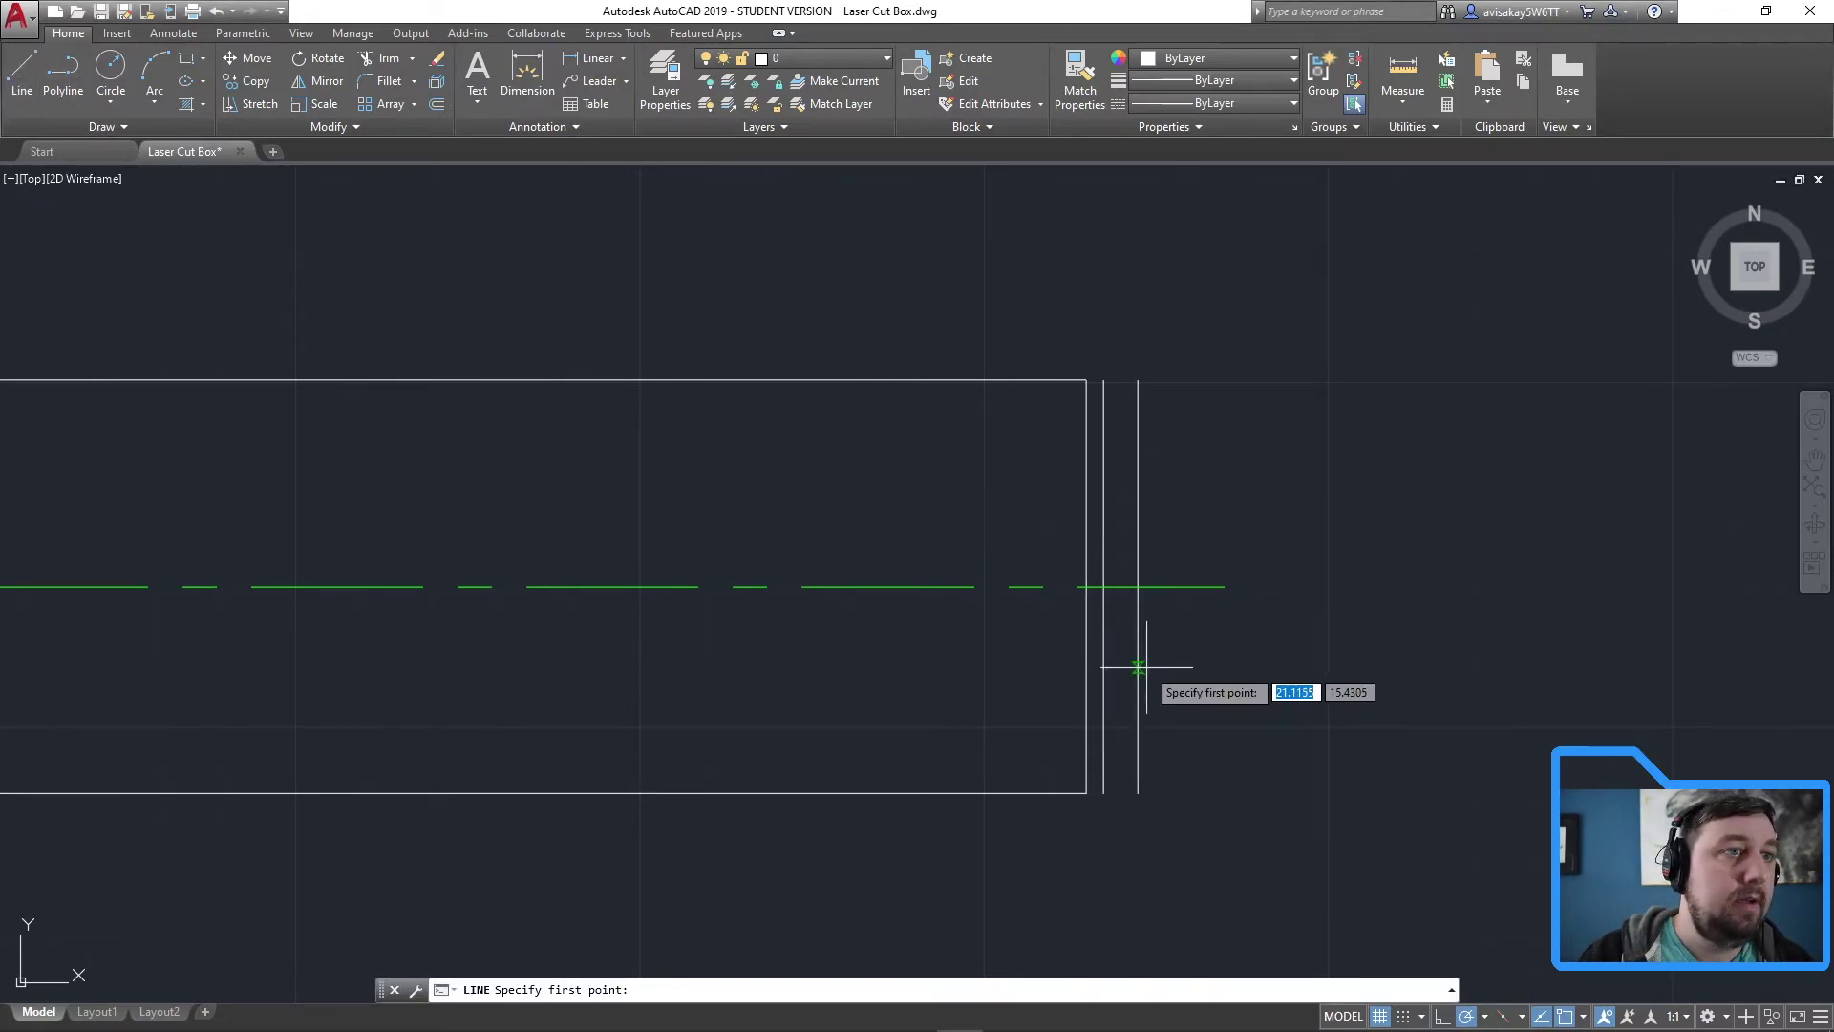
left_click(1086, 586)
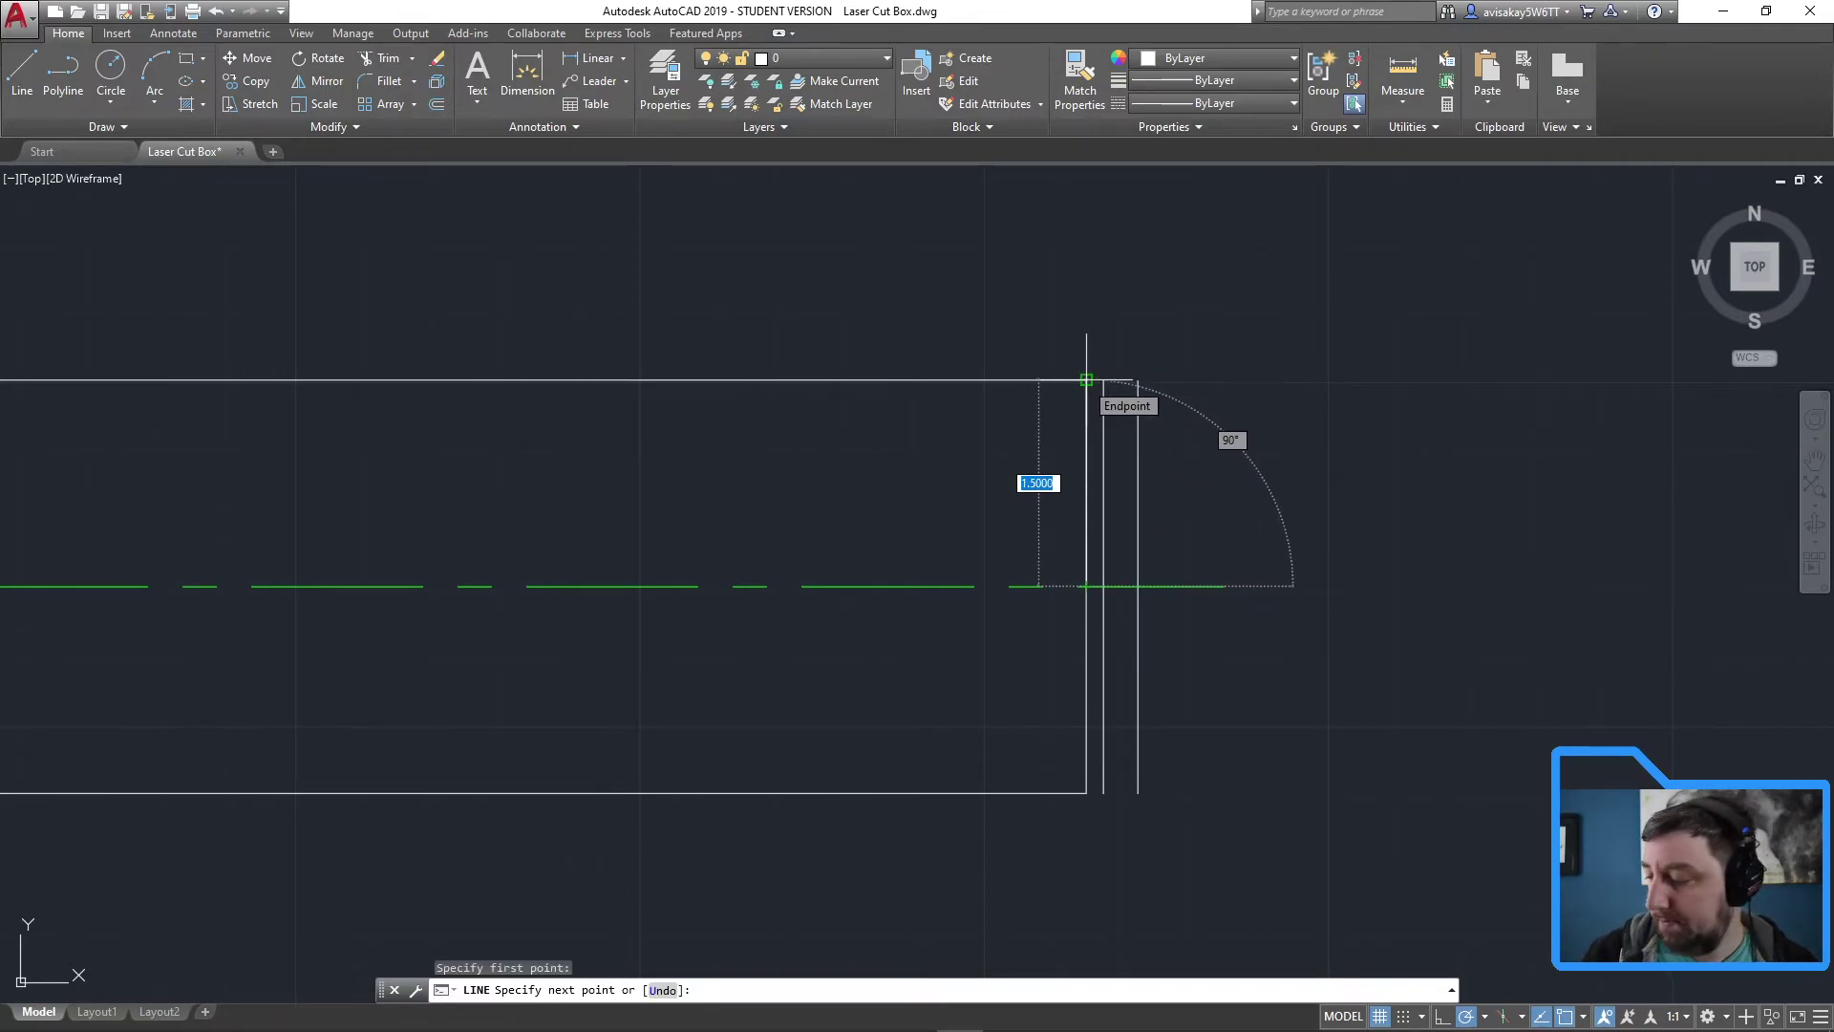
key("BackSpace")
type(".75")
key("Return")
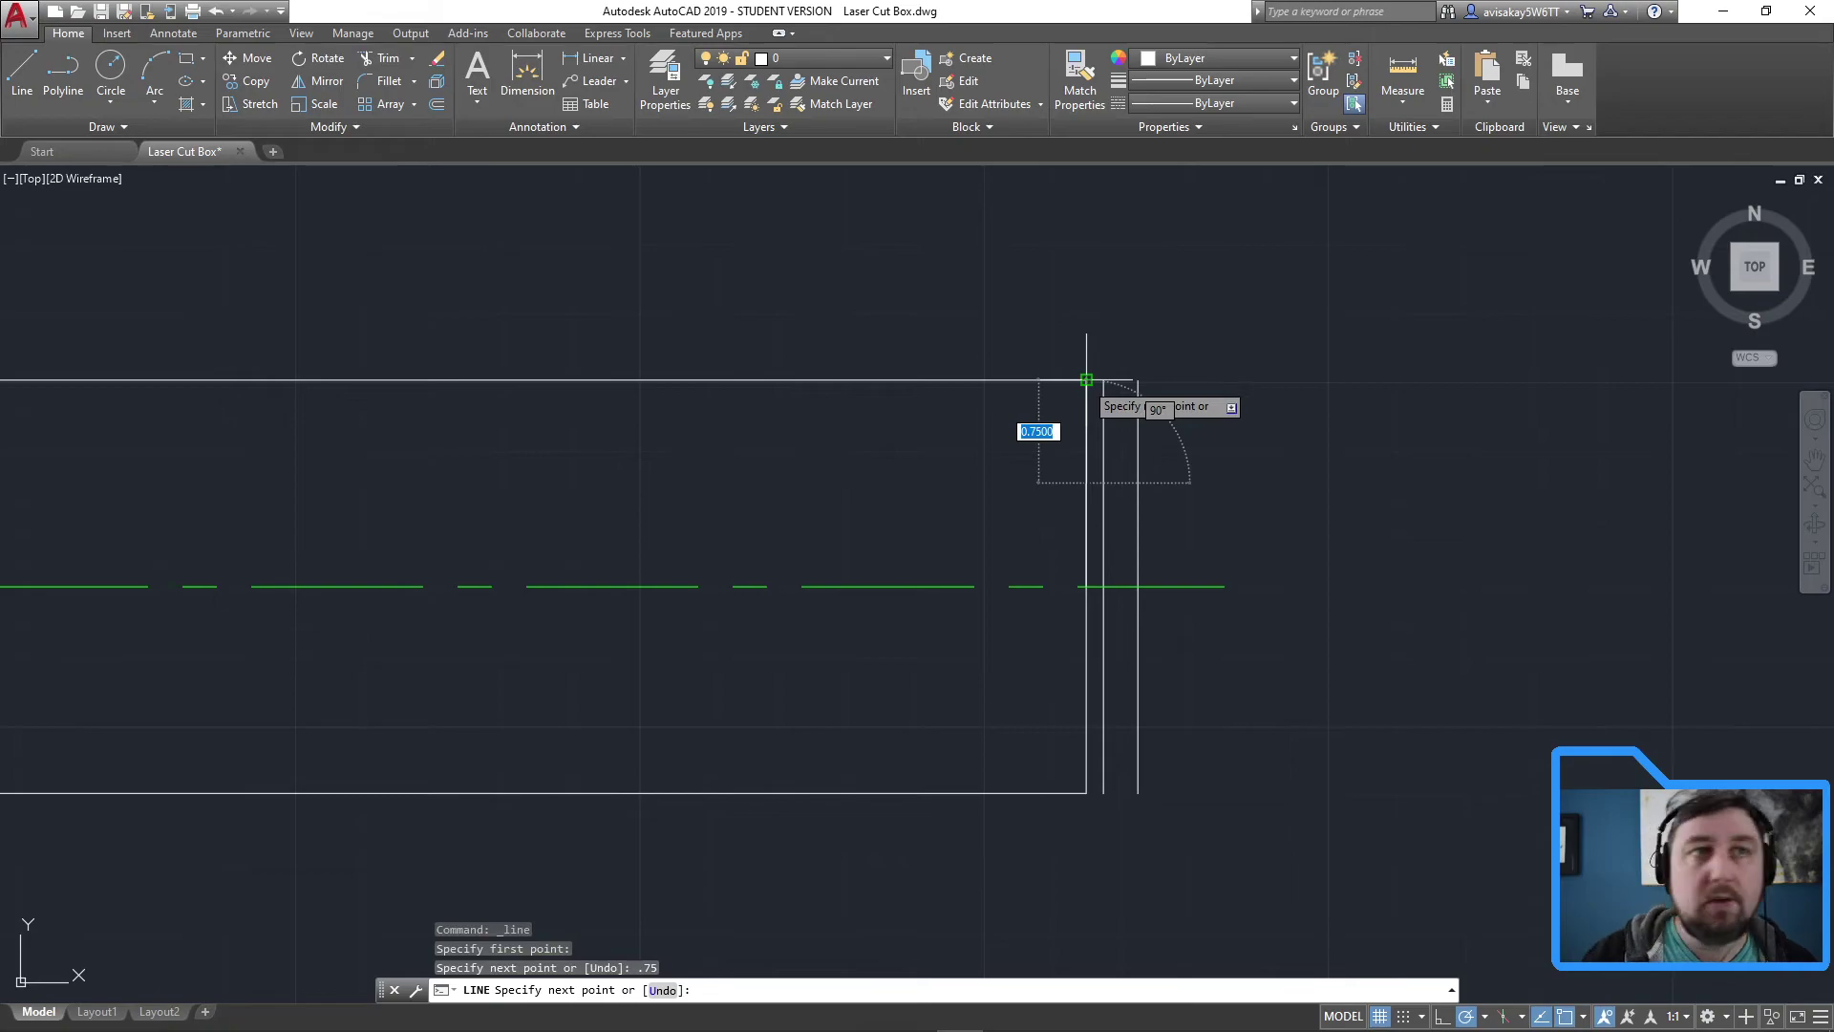
left_click(1104, 482)
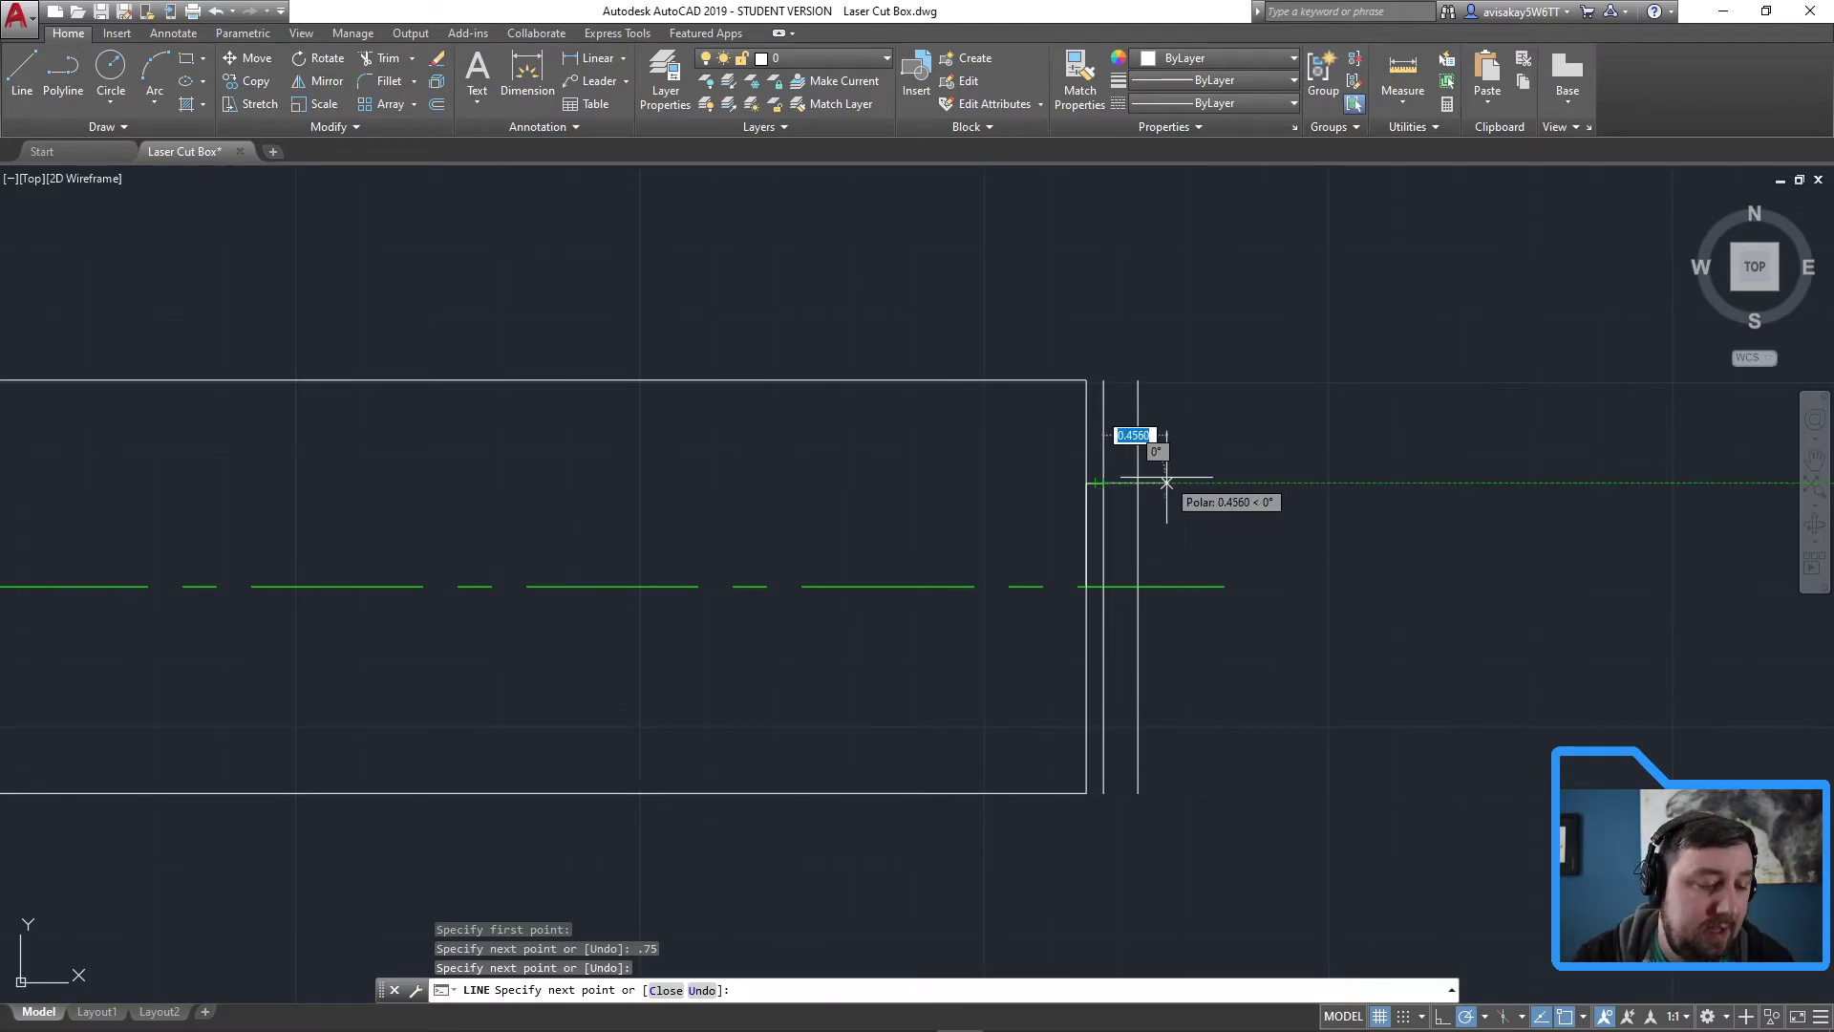
key("Escape")
Draw a line 3/16 up from the centerline across to the inner offset line, then select both step segments
key("Return")
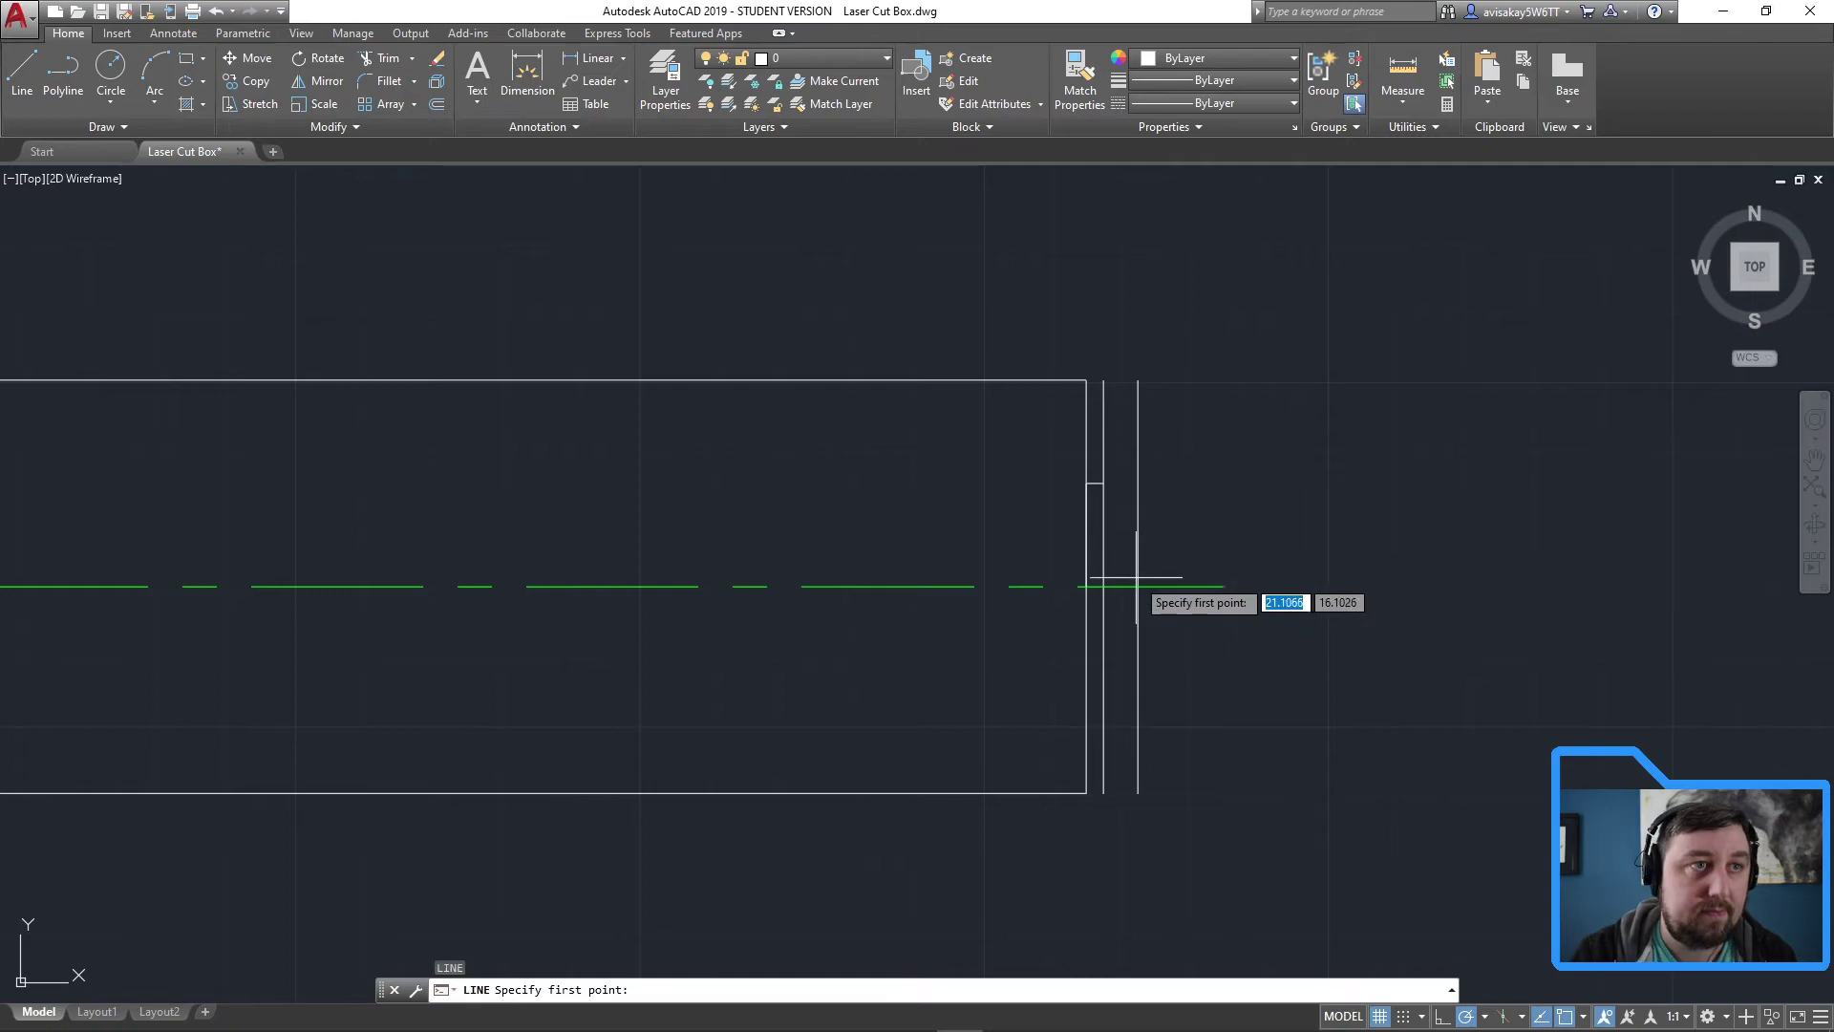
left_click(1138, 586)
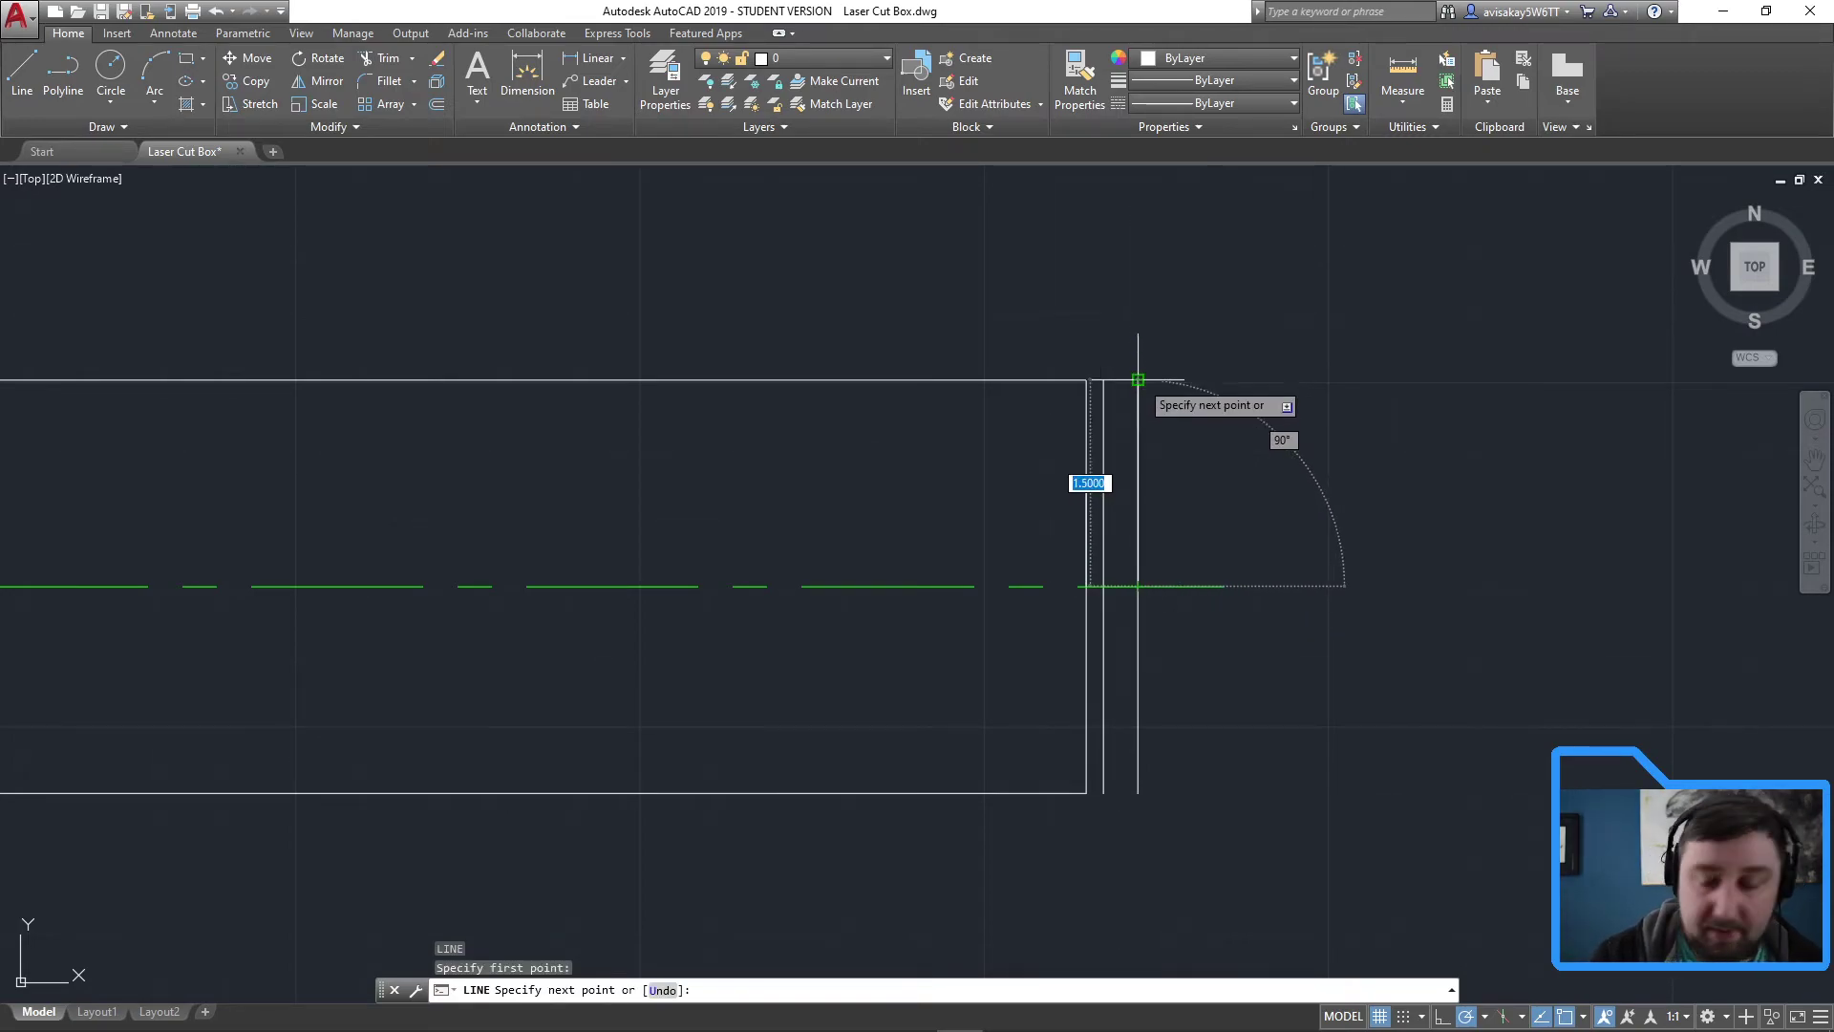
type("3")
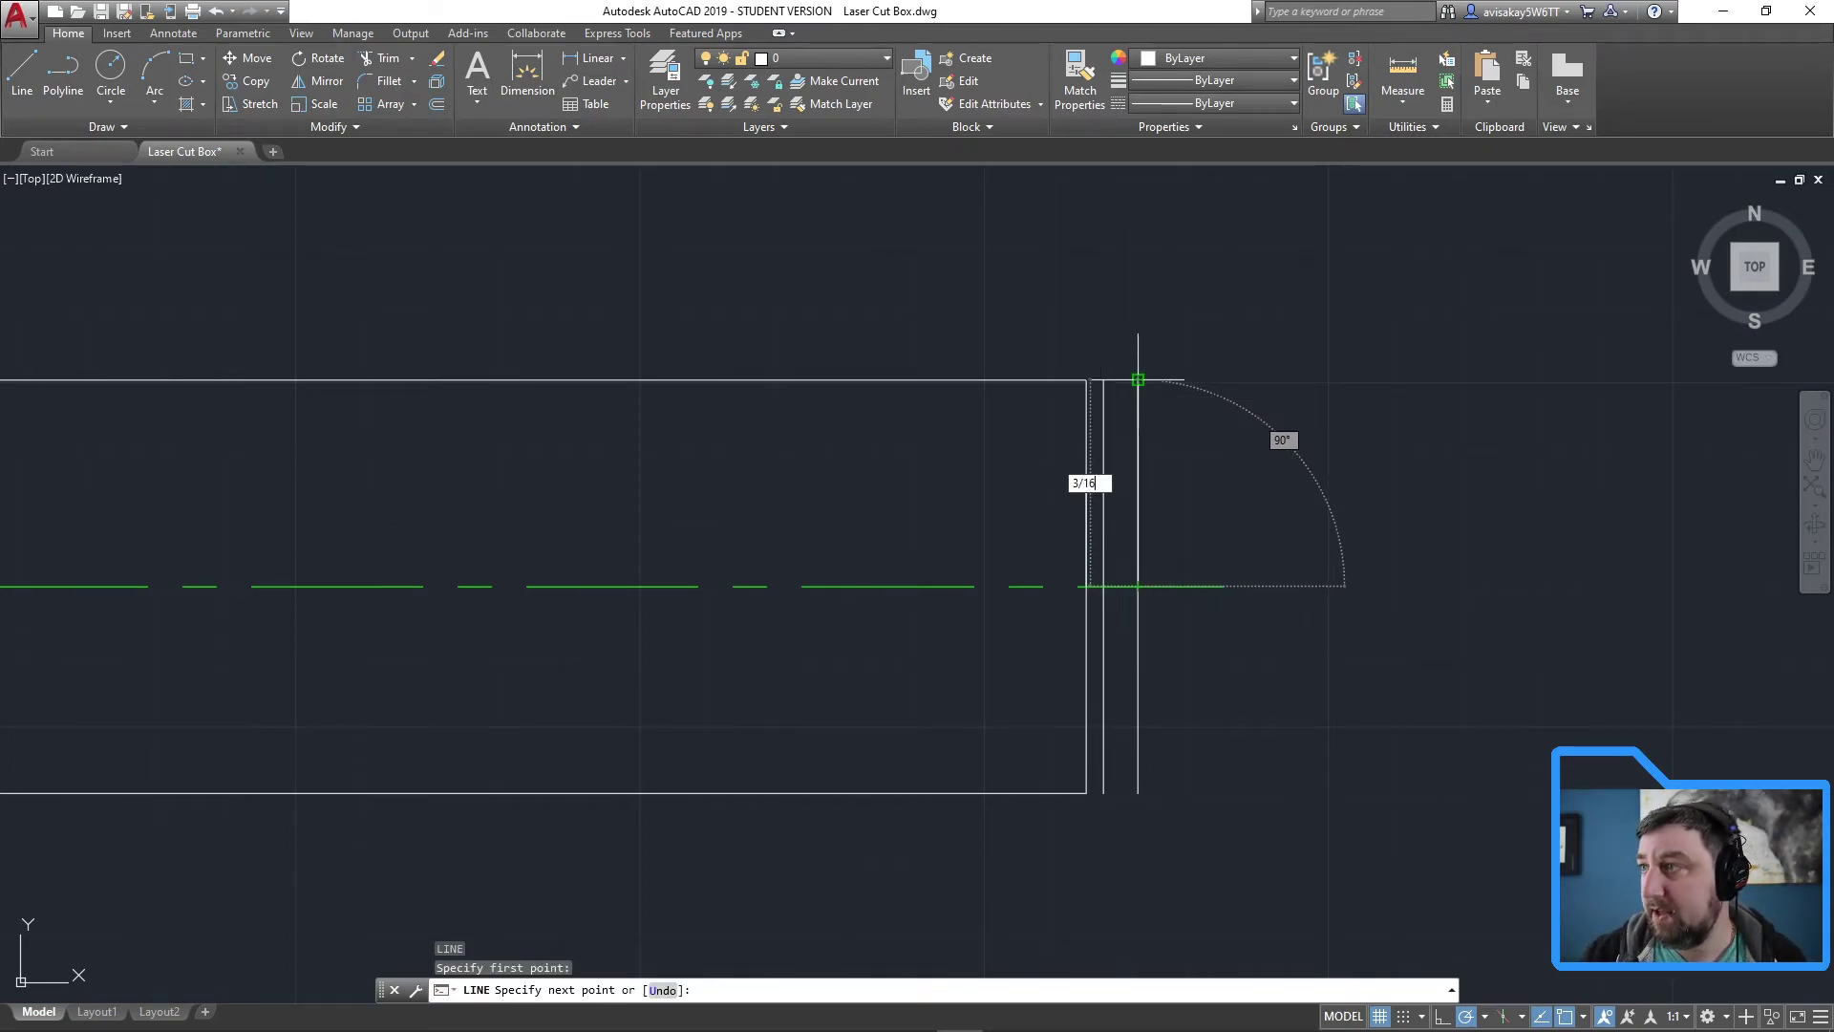
type("/16")
key("Return")
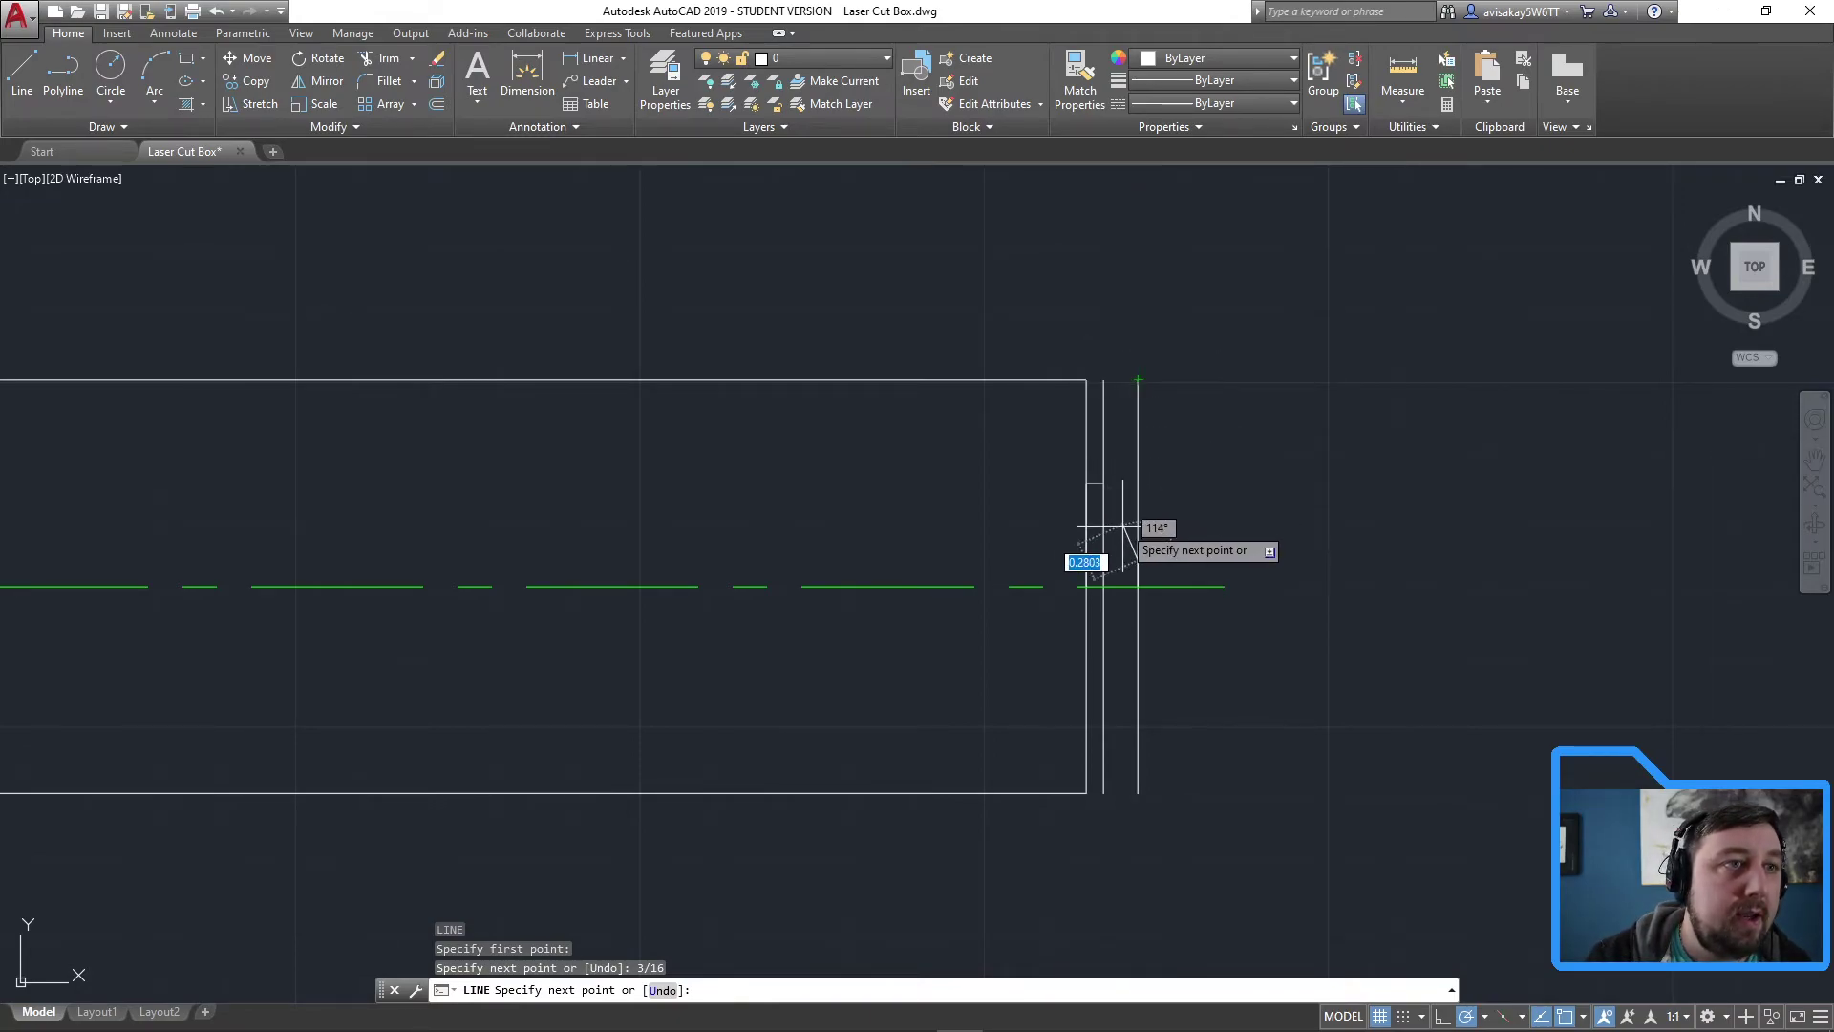
left_click(1104, 561)
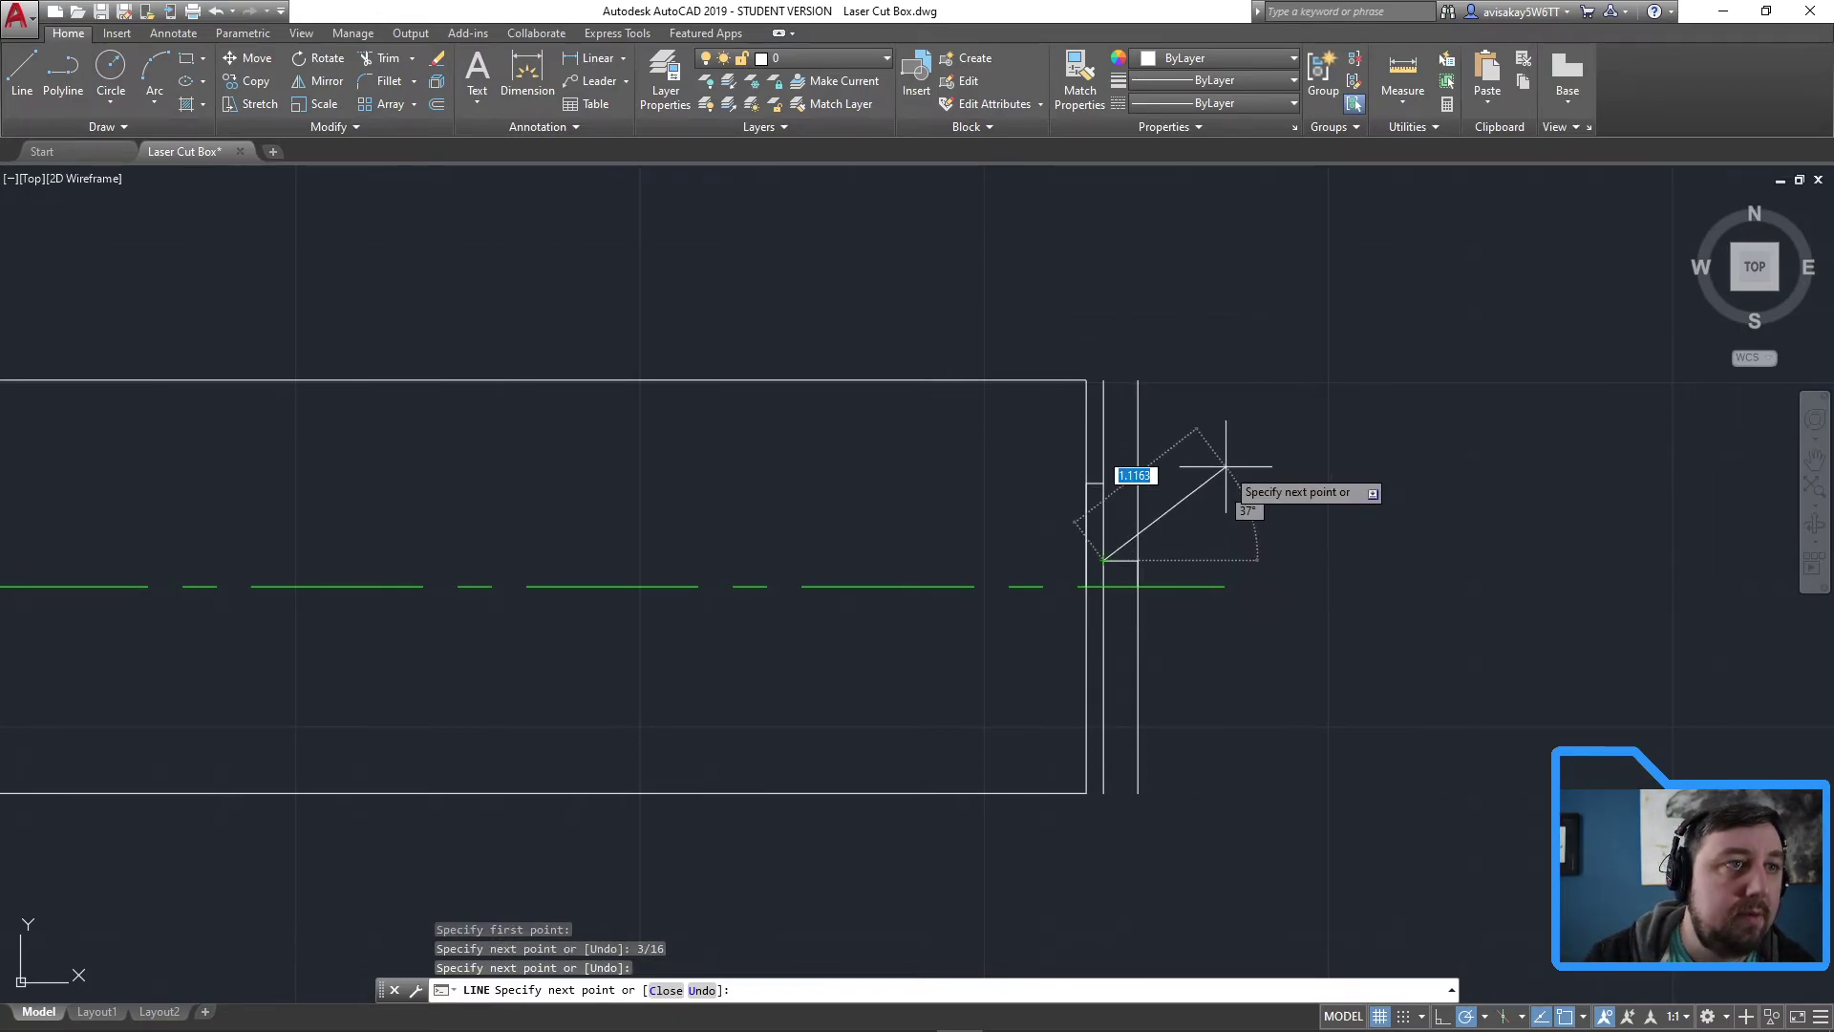
key("Escape")
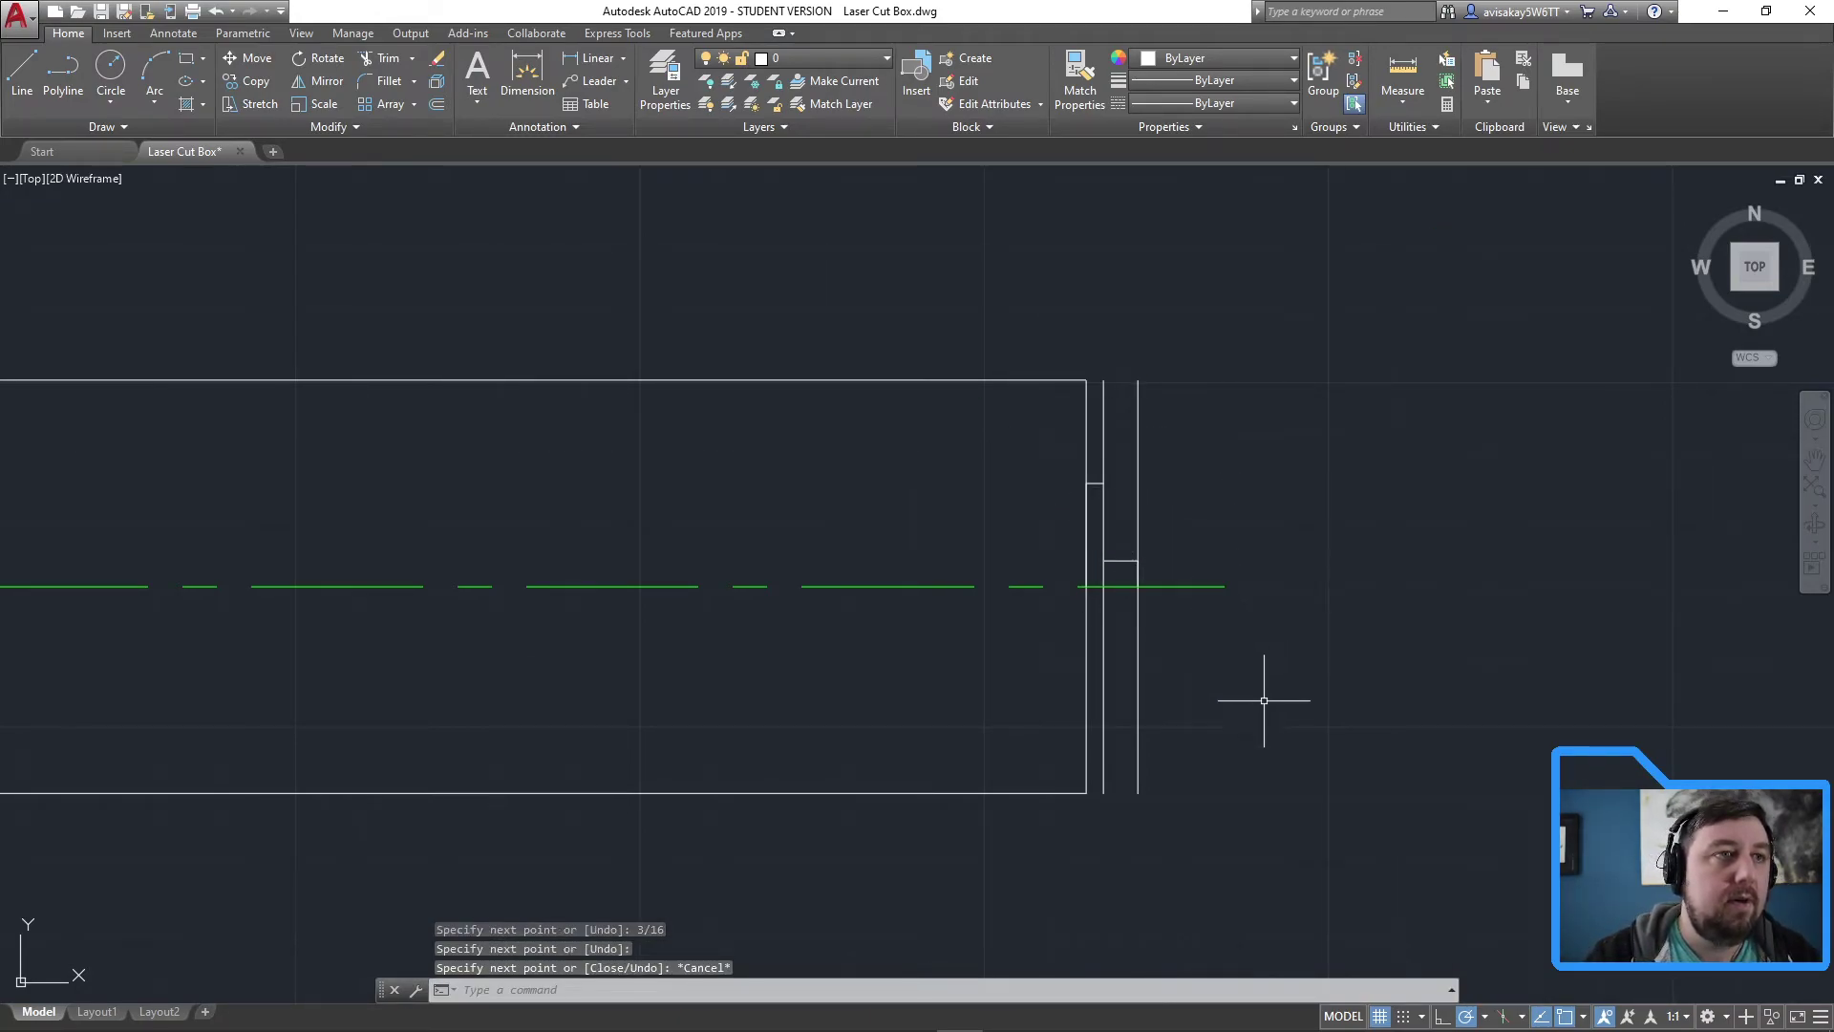
left_click(1120, 561)
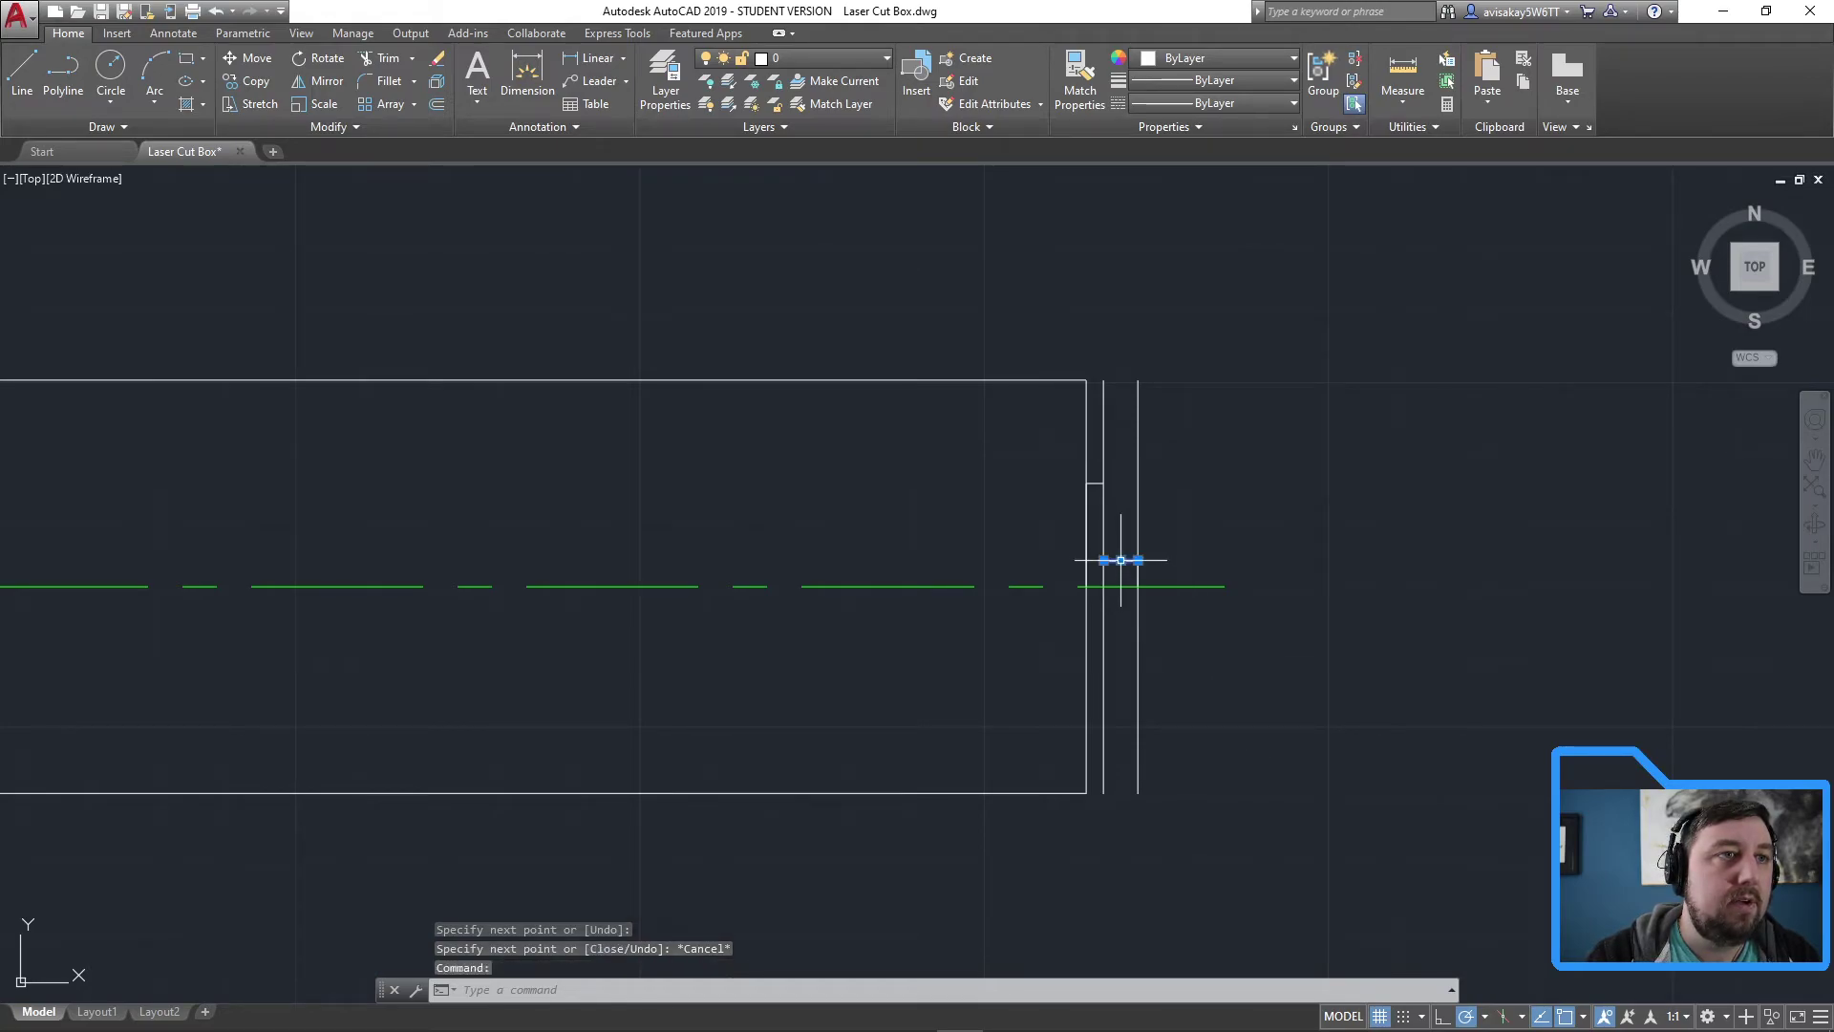
left_click(1094, 482)
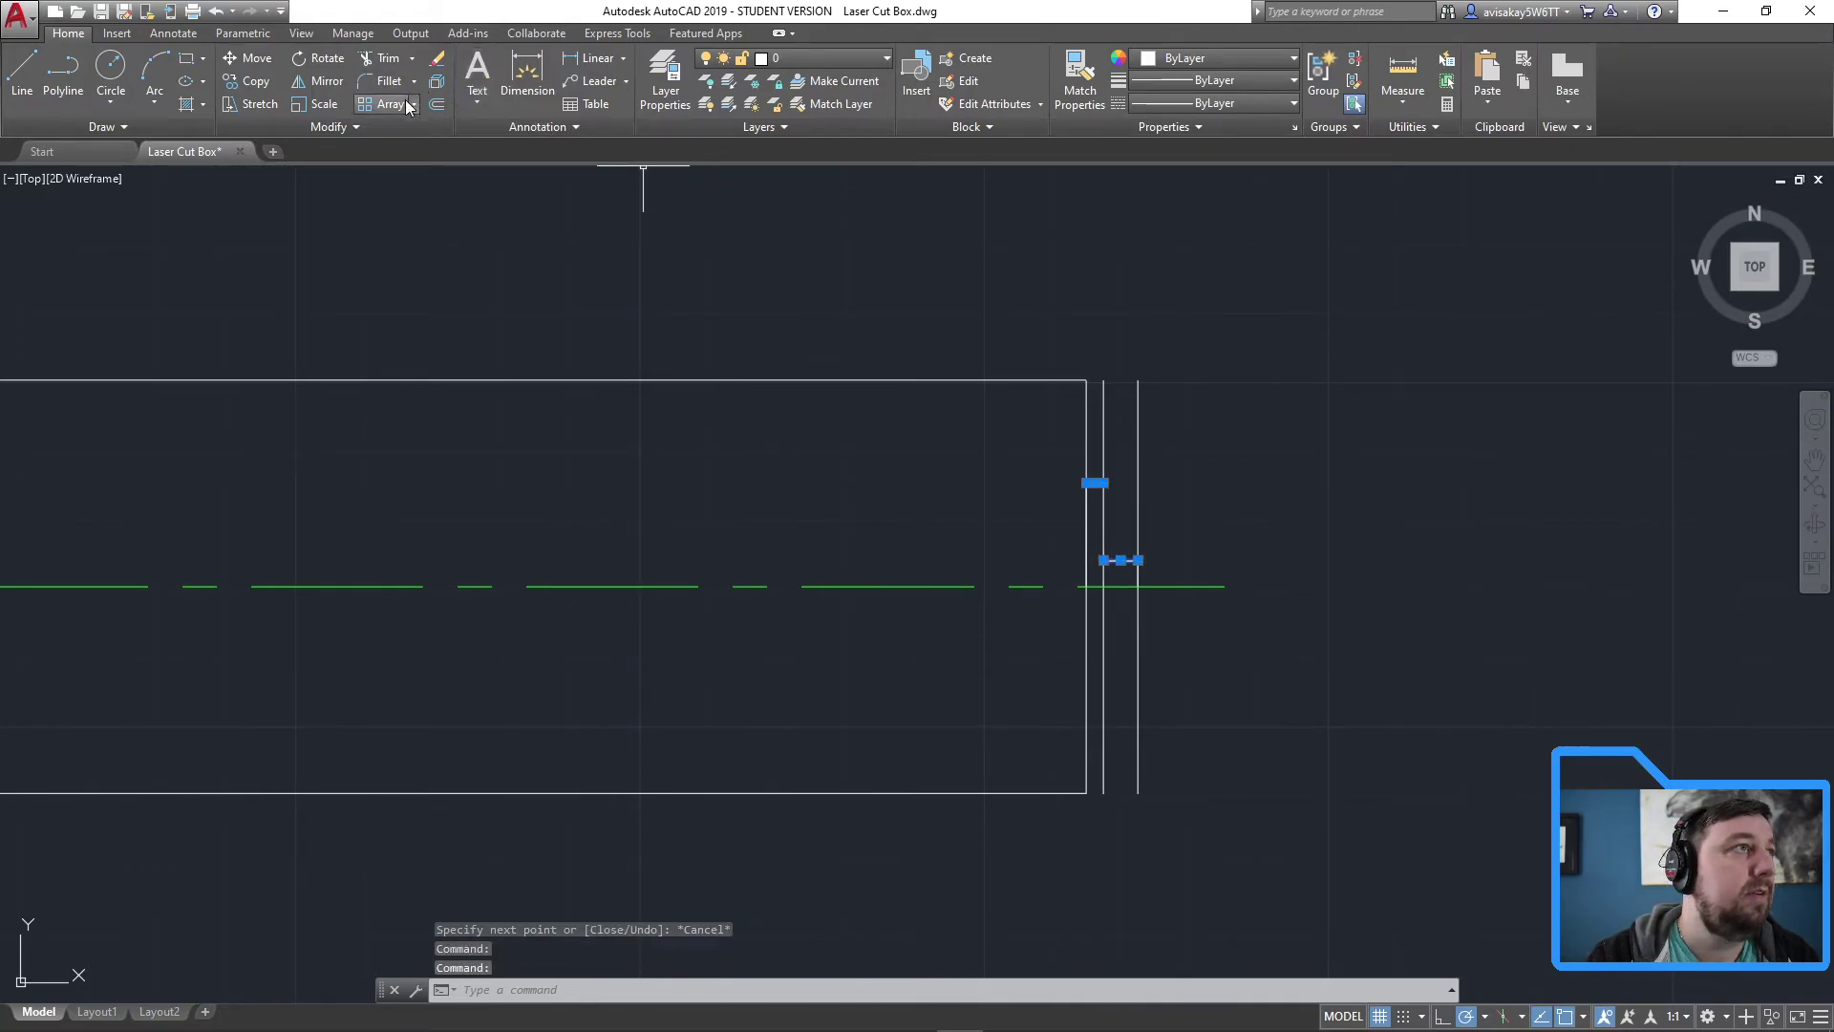
Mirror the two step segments about the centerline, keeping the originals
left_click(335, 90)
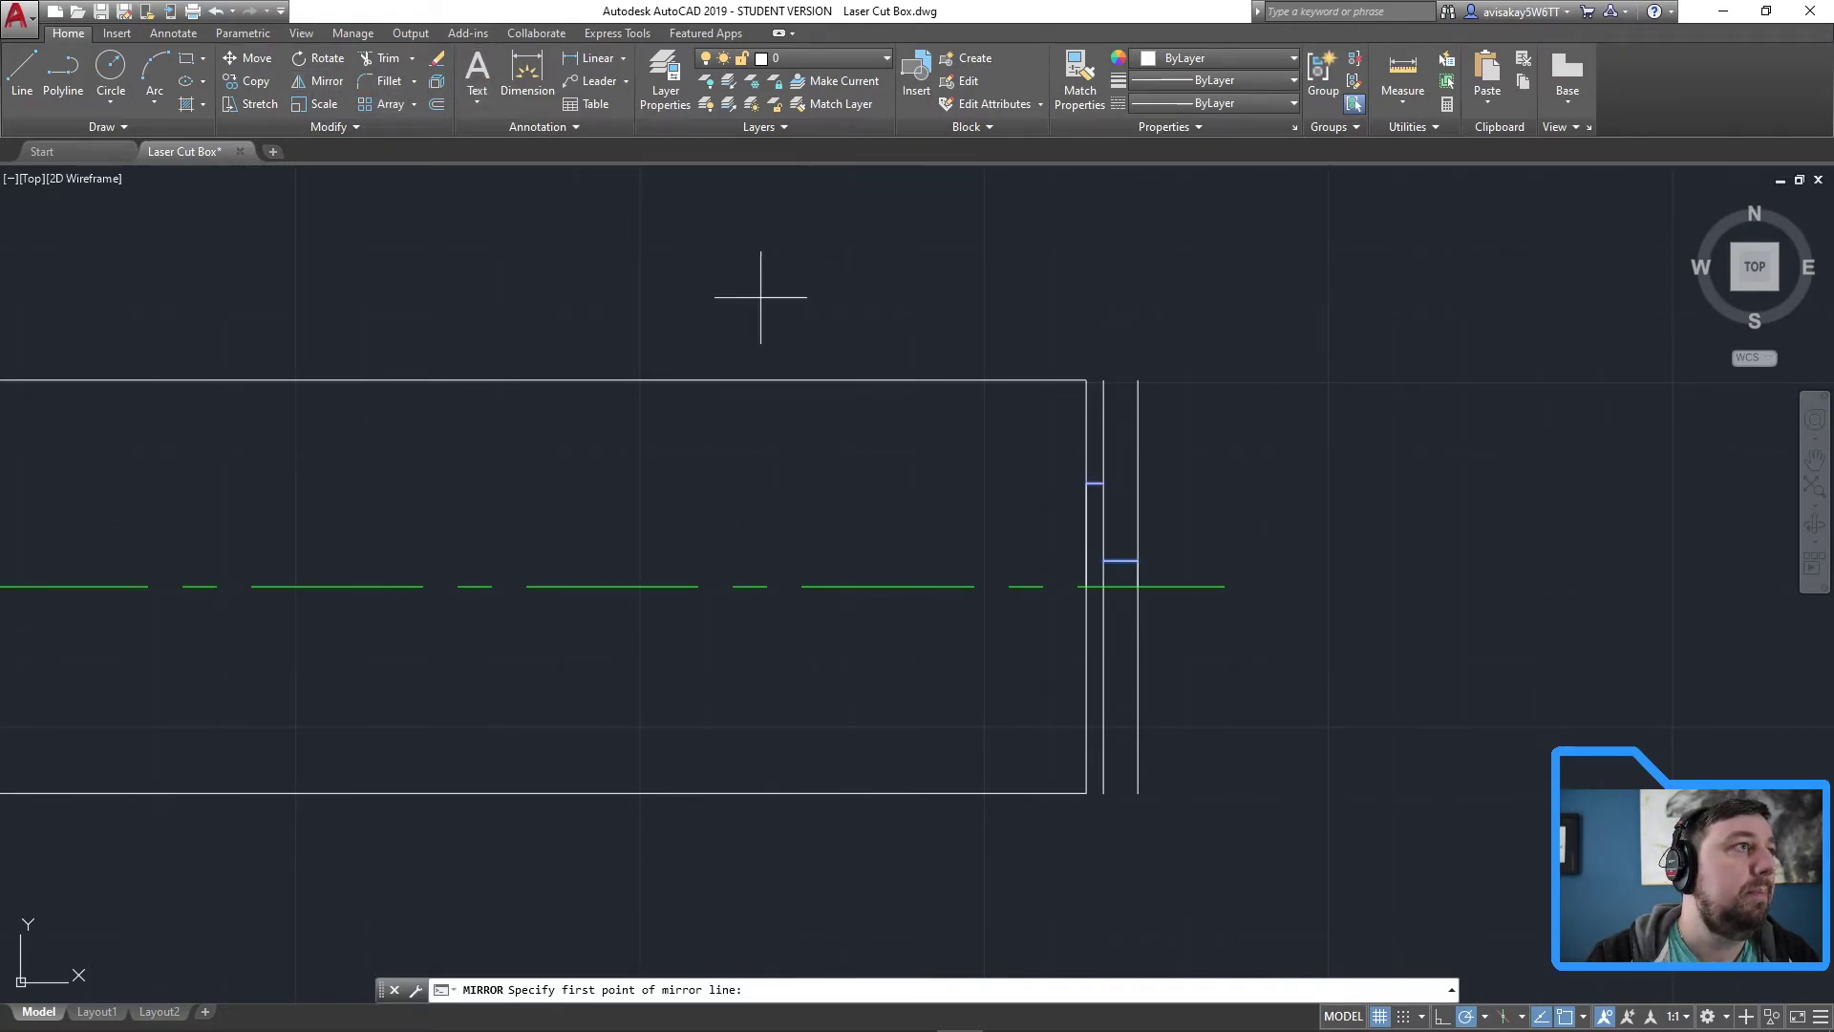
left_click(1105, 587)
left_click(1138, 586)
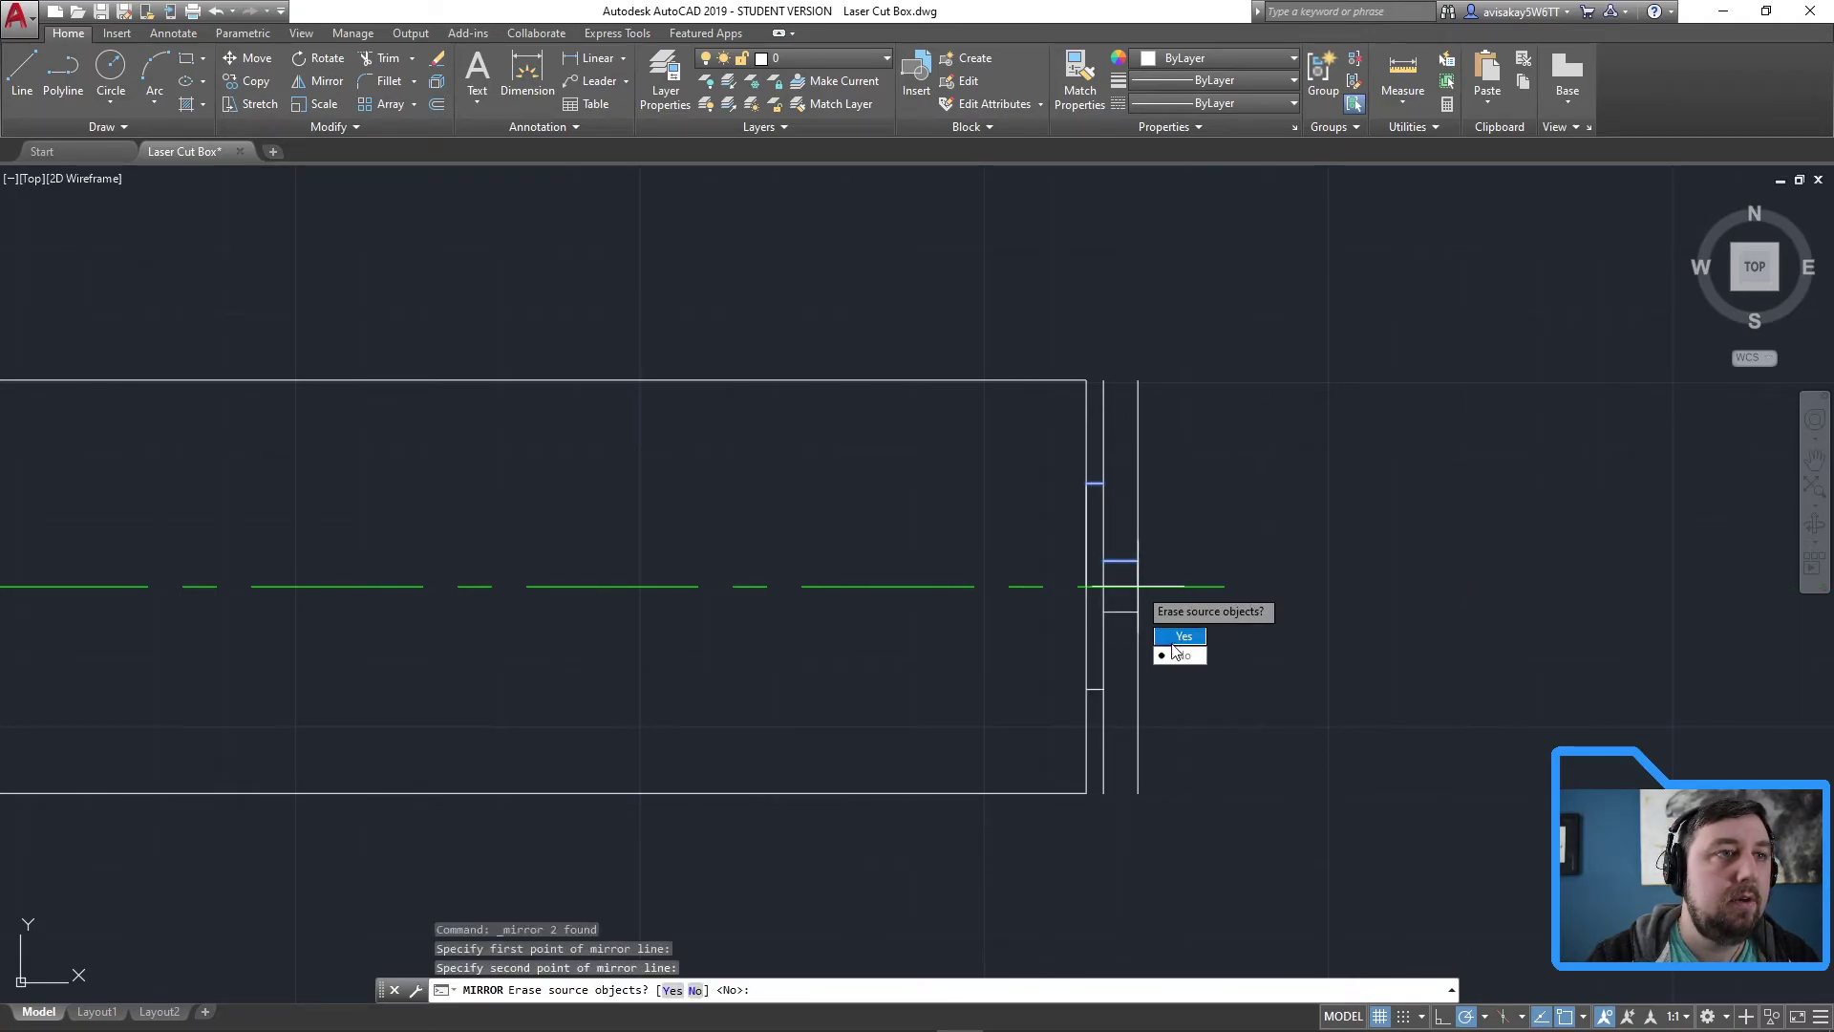
type("n")
key("Return")
Trim the upper parts of the outer and middle vertical lines against the tab's lines
left_click(1232, 780)
left_click(999, 434)
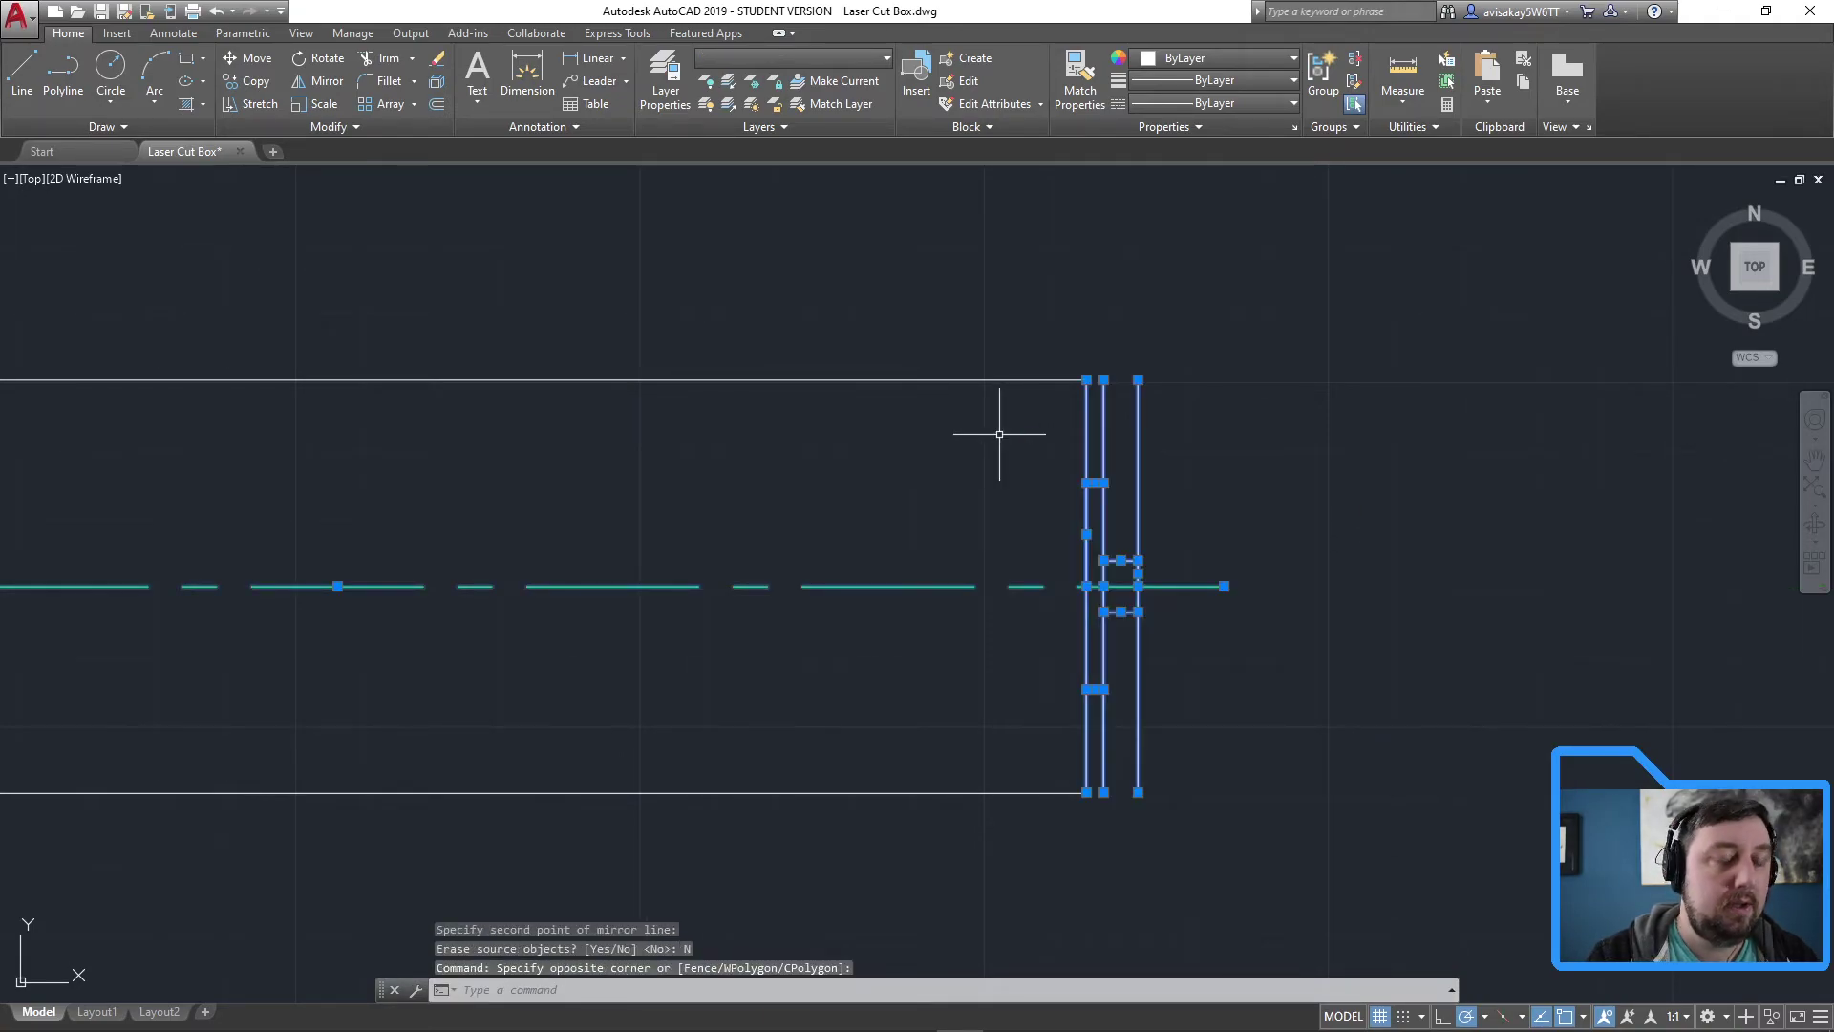
type("tr")
key("Return")
left_click(1178, 486)
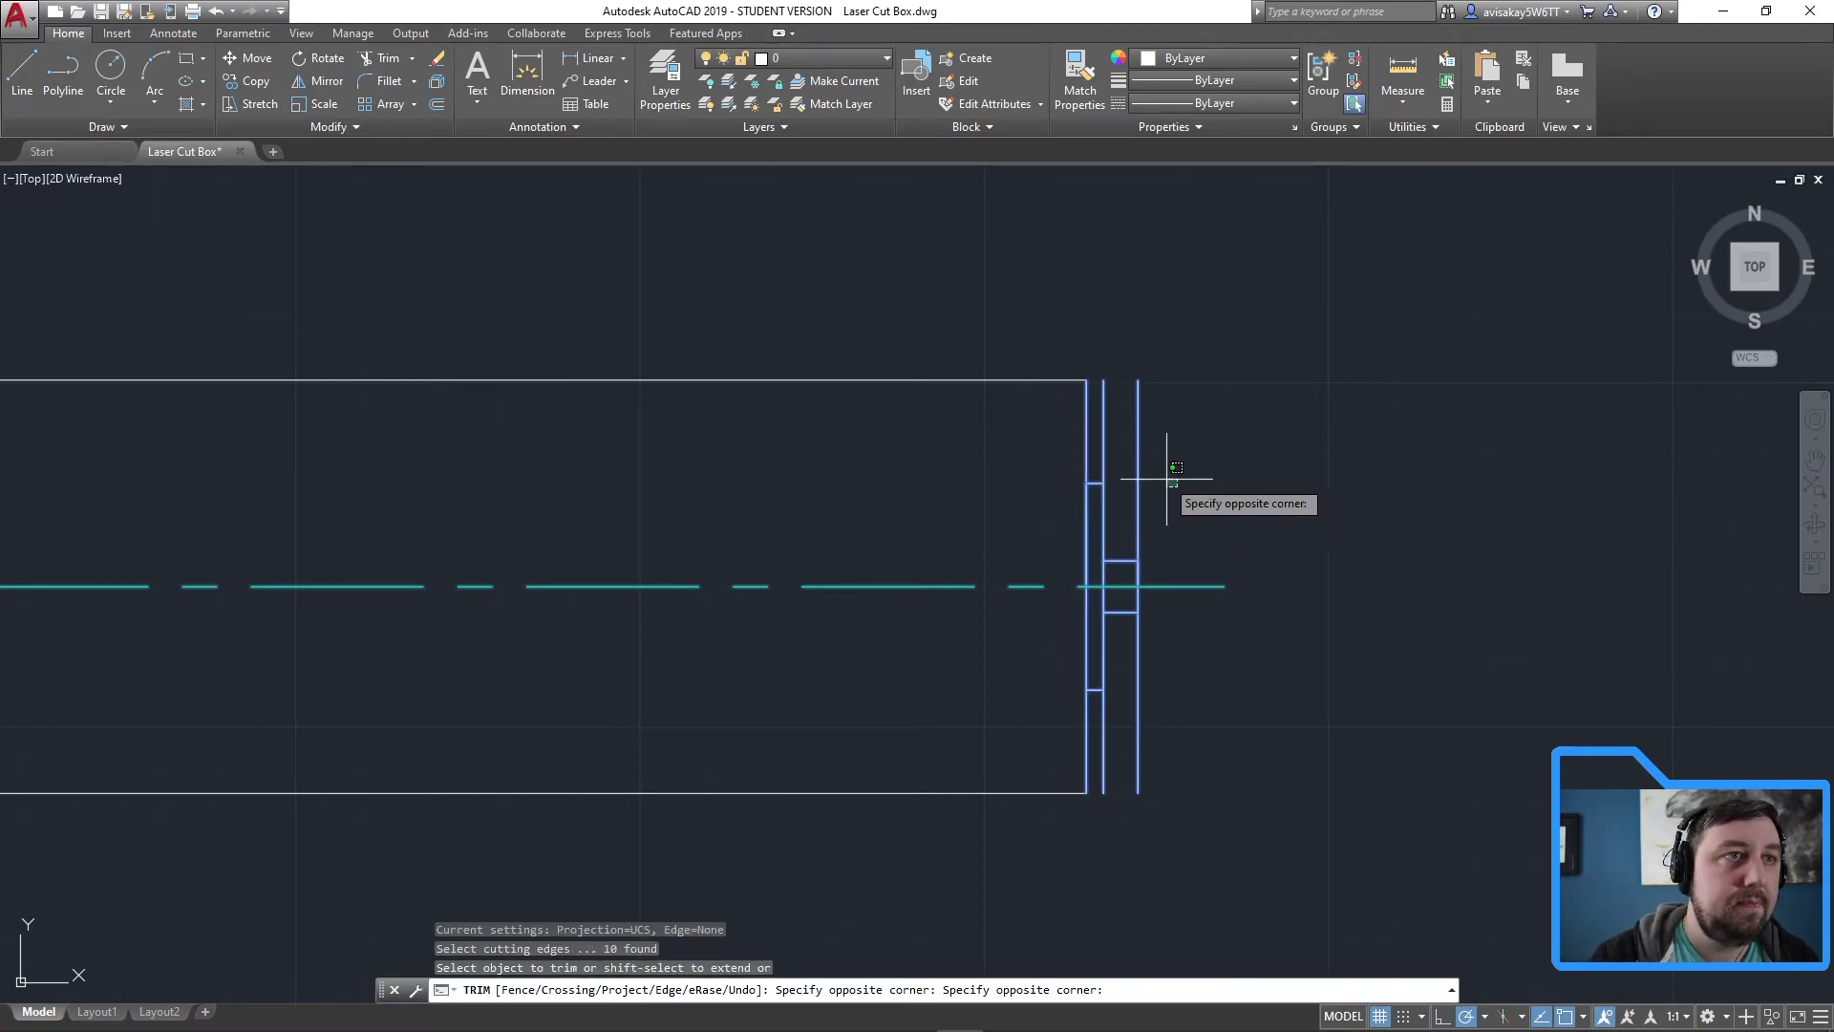
left_click(1108, 428)
left_click(1104, 449)
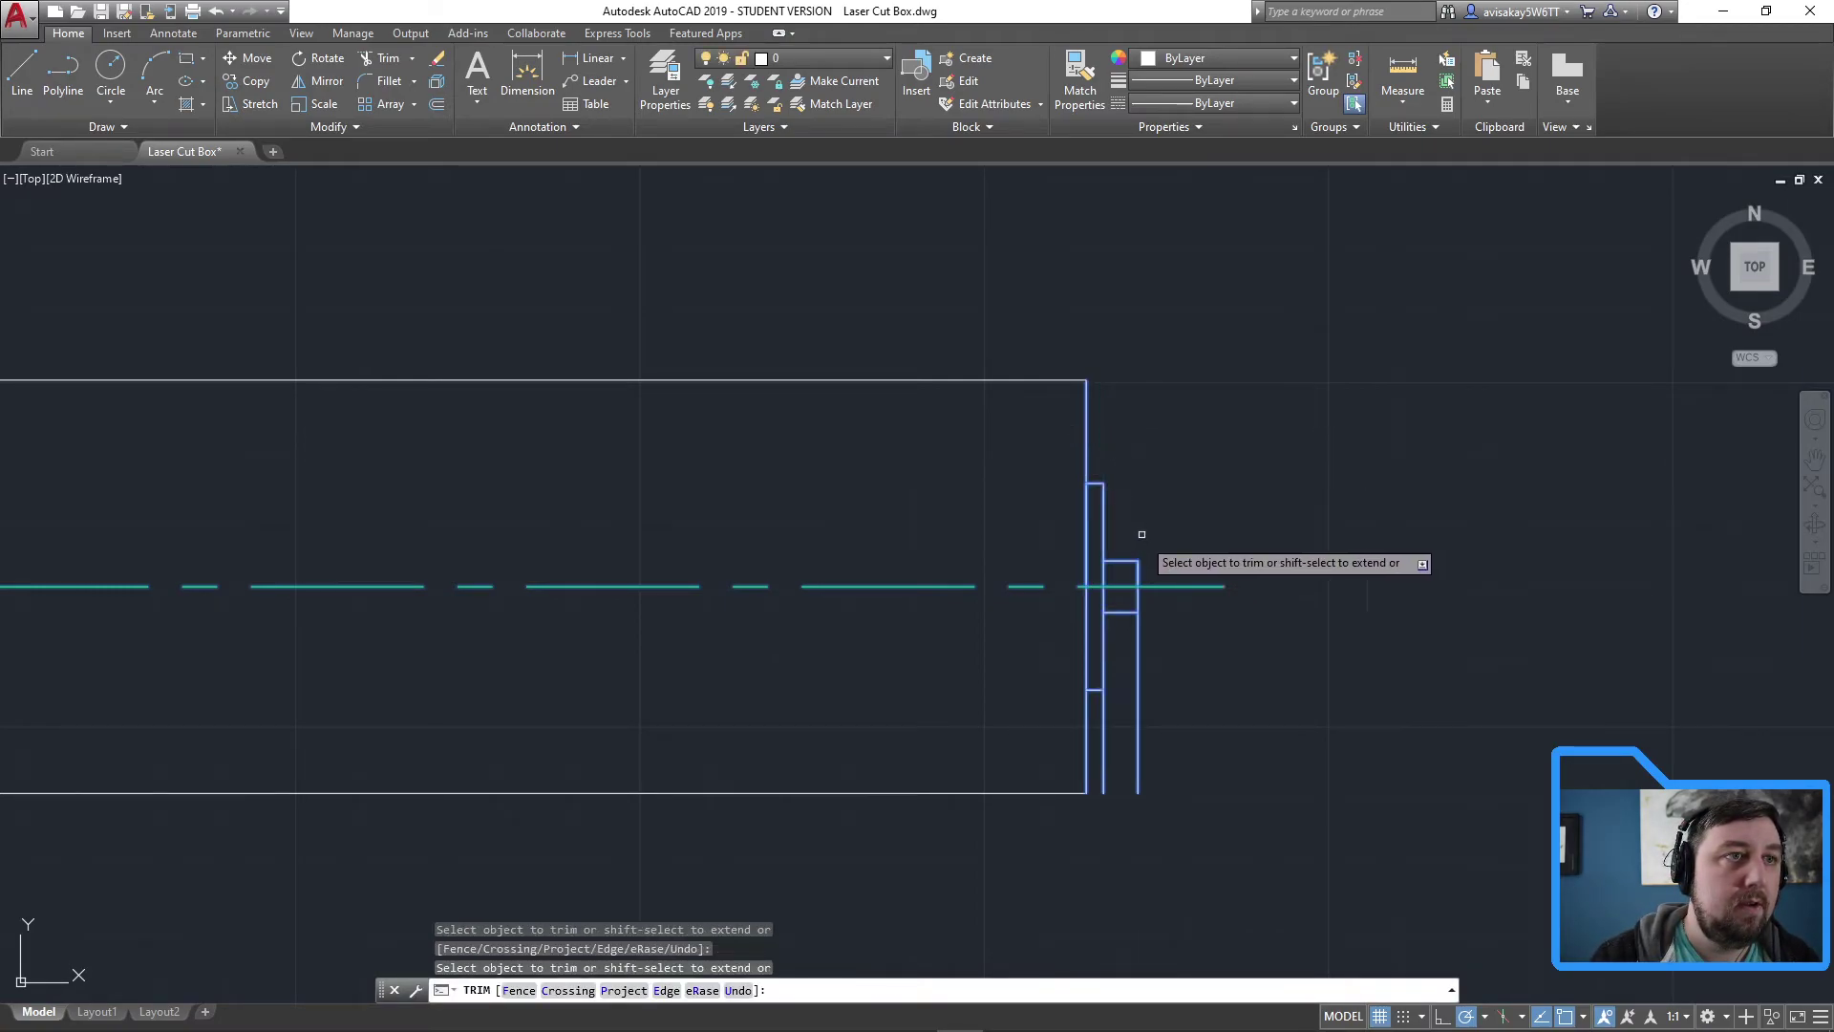
Trim the inner piece between the steps, the lower offset-line parts and the rectangle edge inside the tab
left_click(1102, 572)
left_click(1111, 573)
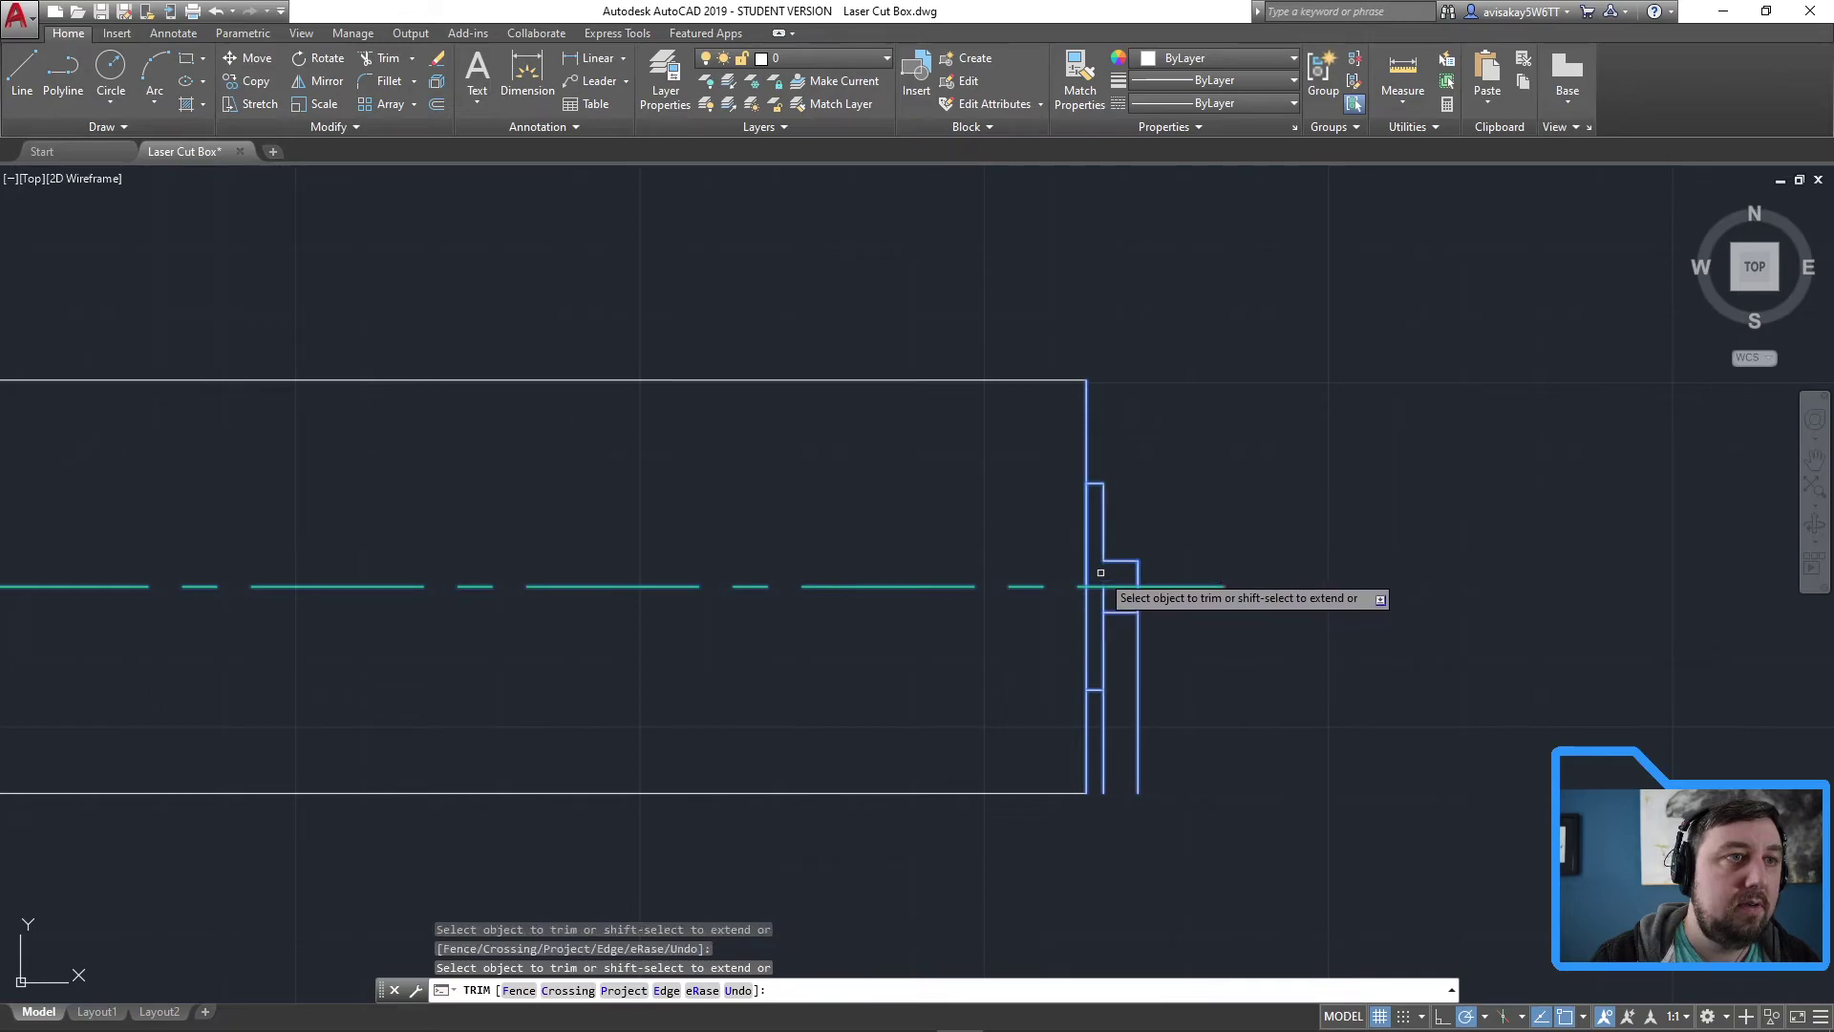
left_click(1103, 585)
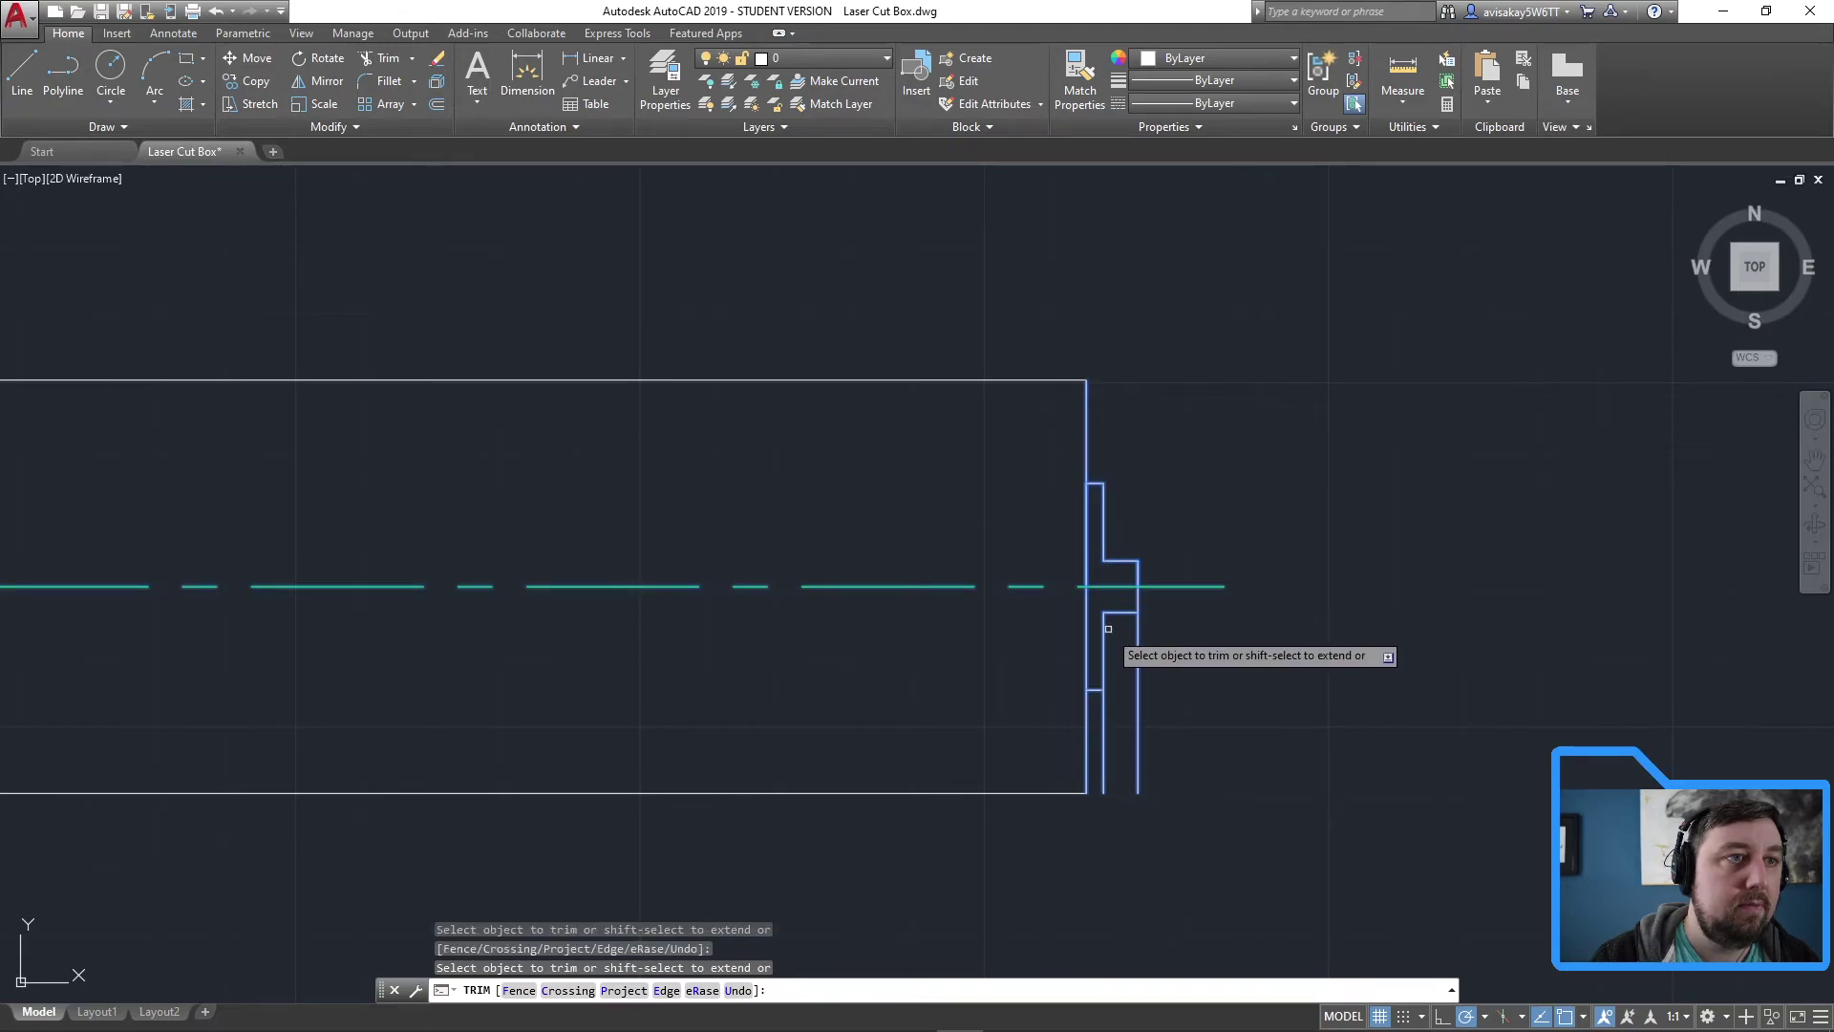
left_click(1138, 668)
left_click(1104, 740)
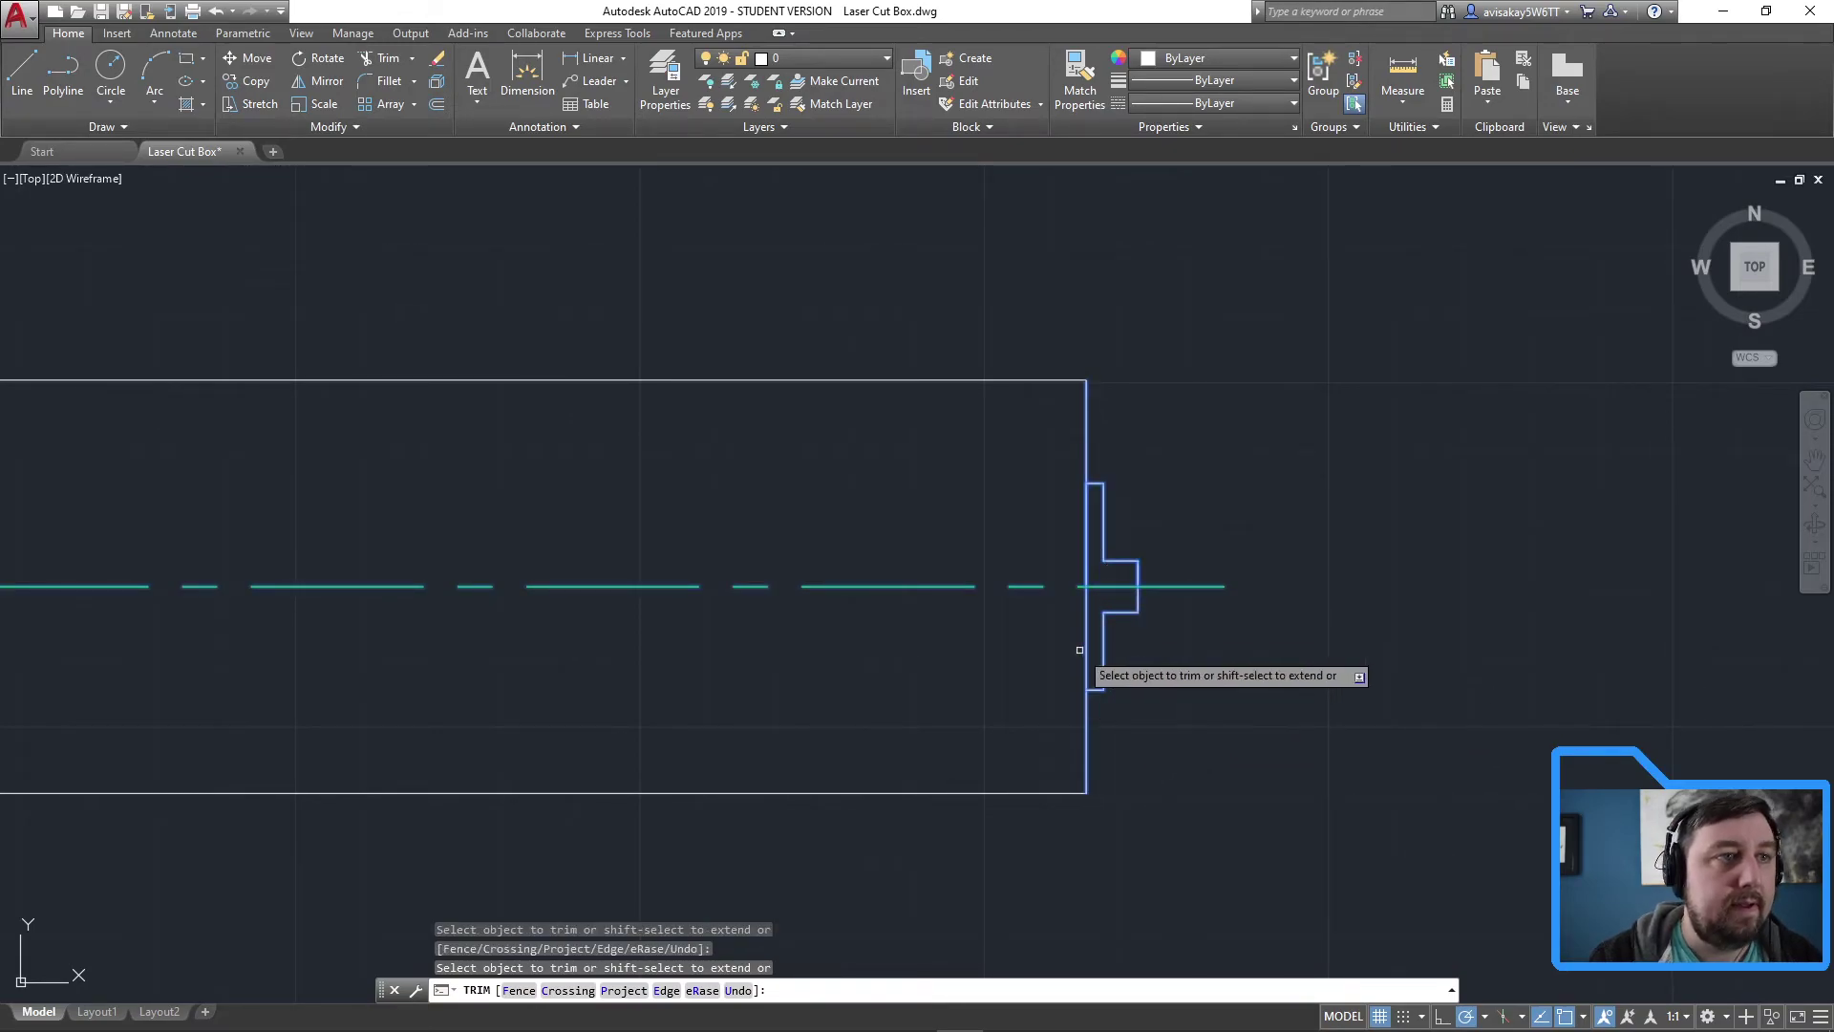
left_click(1088, 650)
left_click(1088, 650)
left_click(1097, 576)
key("Escape")
Erase the leftover vertical edge and trim the last vertical segment inside the tab
left_click(1087, 566)
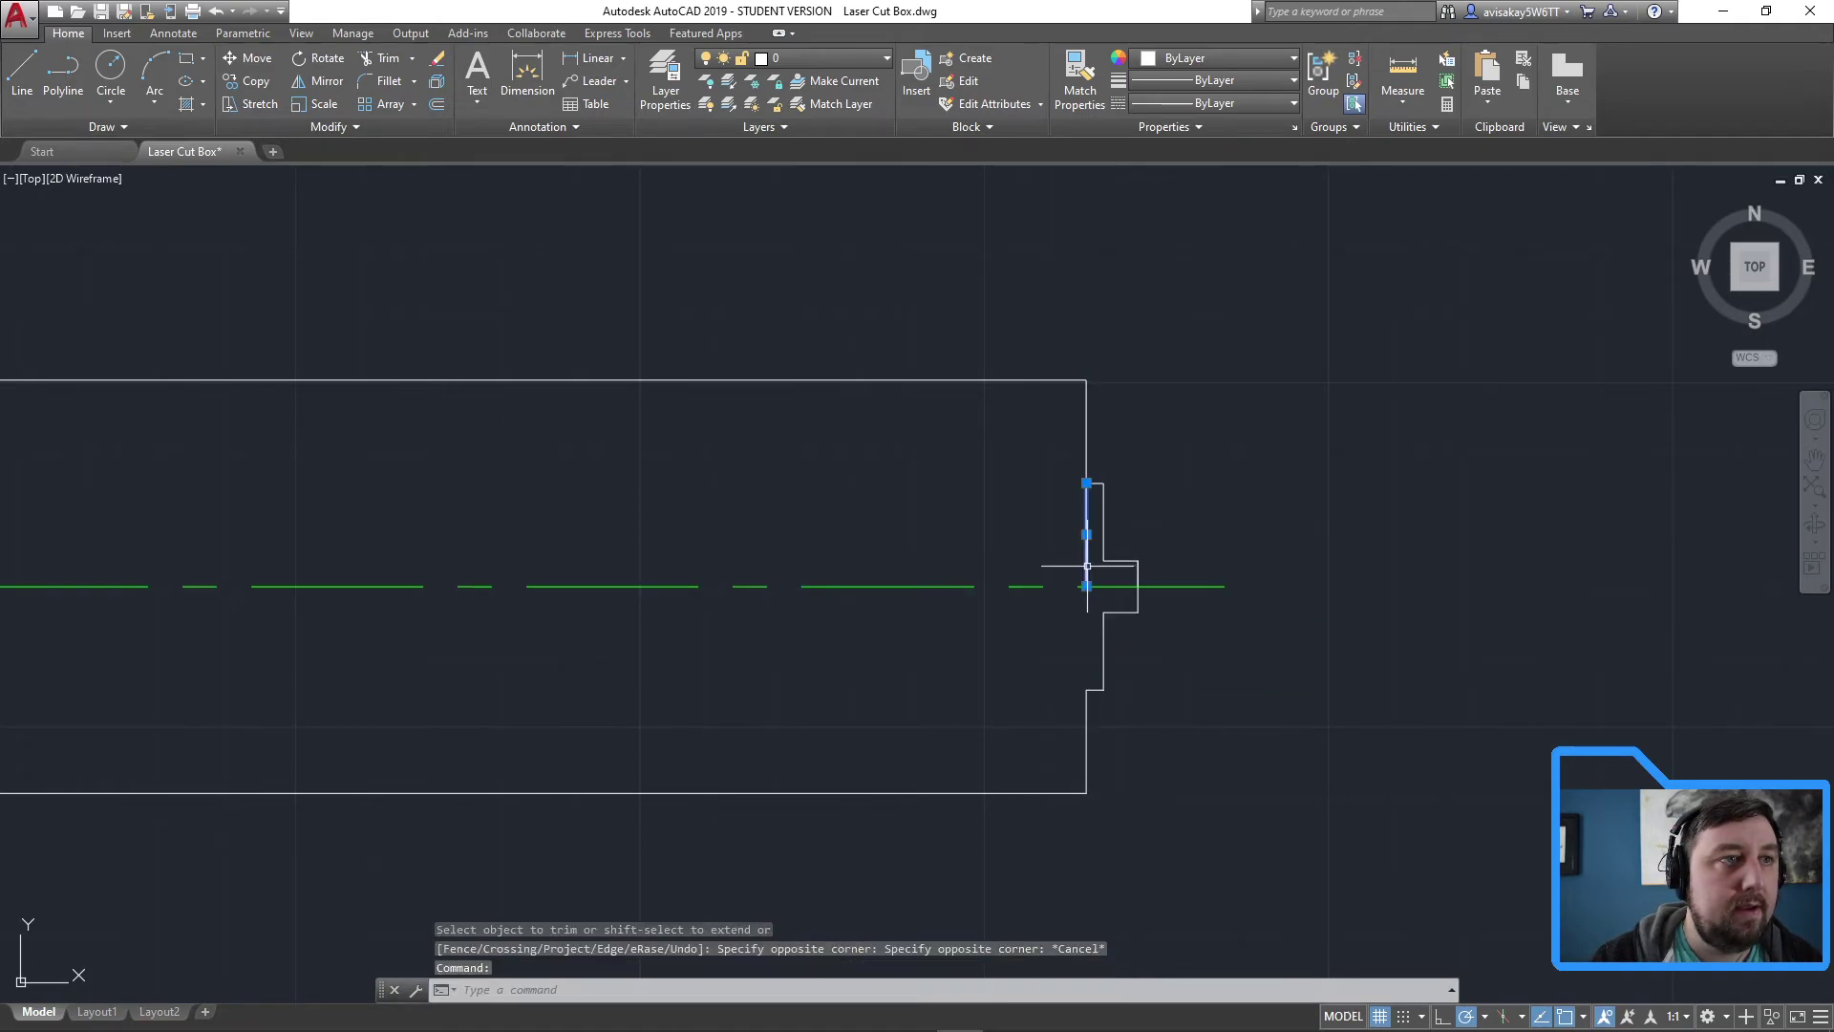
key("Delete")
left_click(1216, 737)
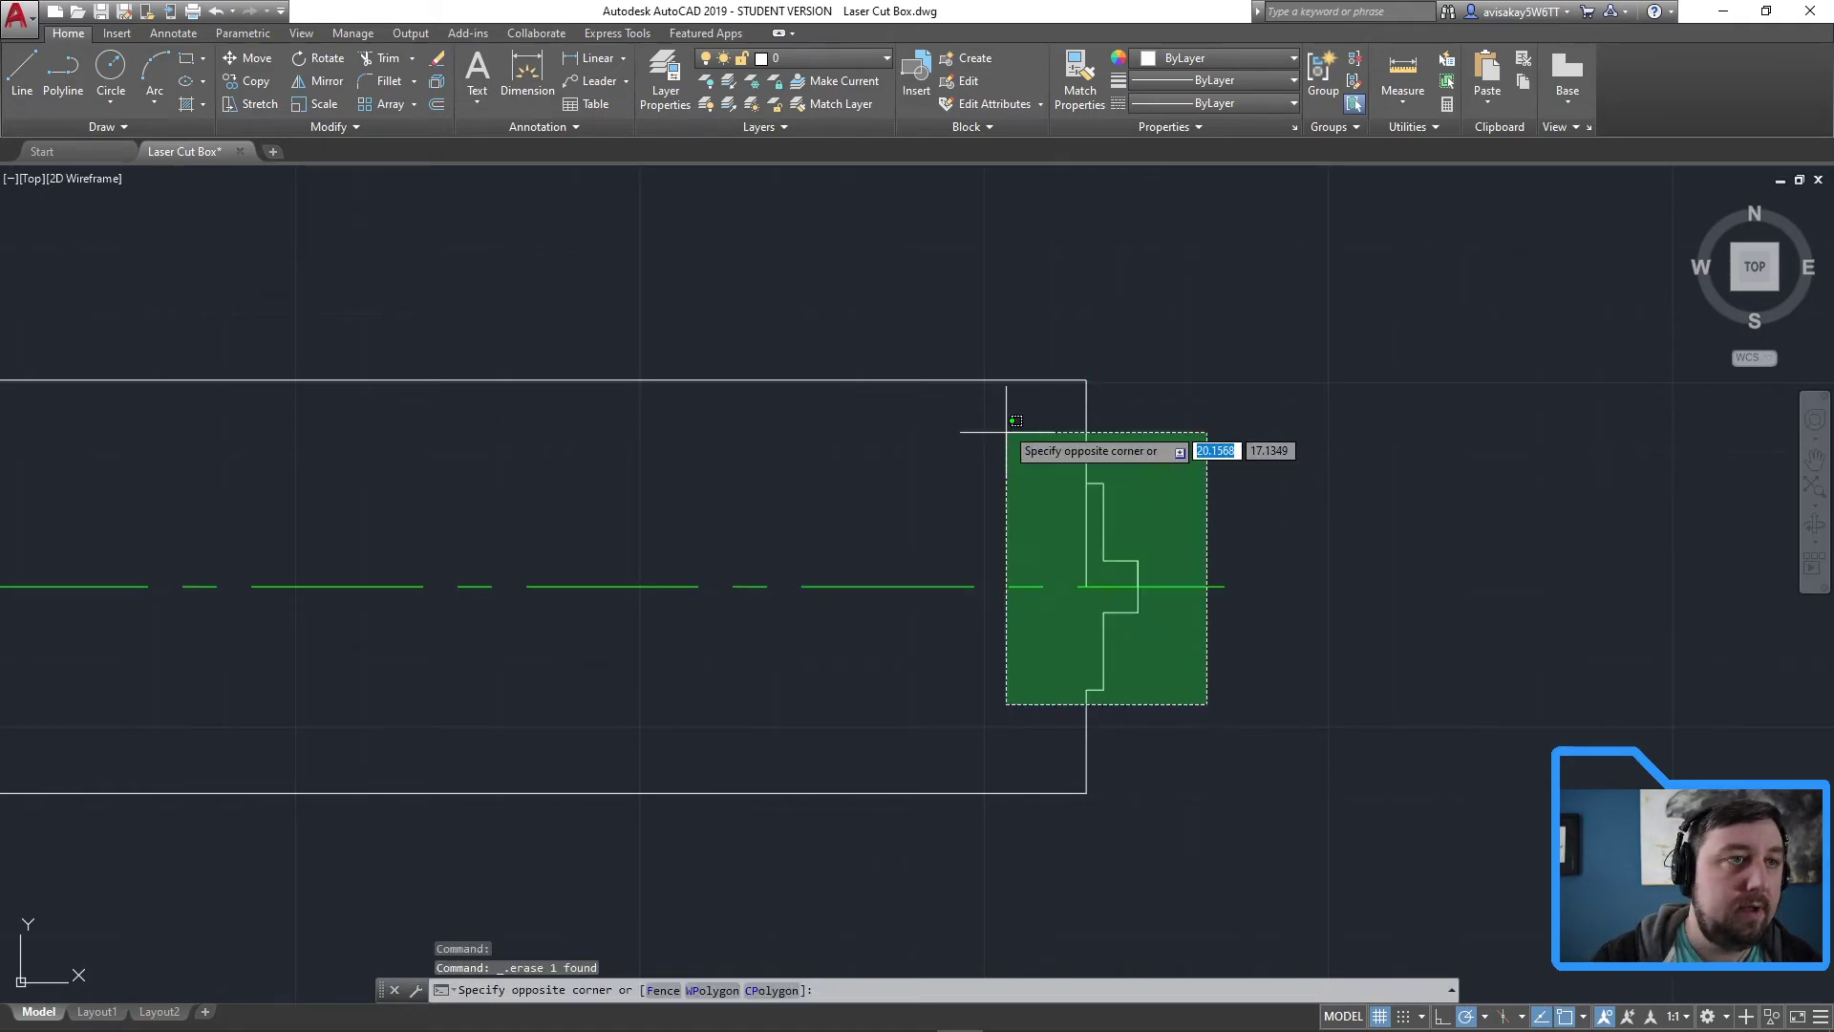
left_click(1007, 432)
type("TR")
key("Return")
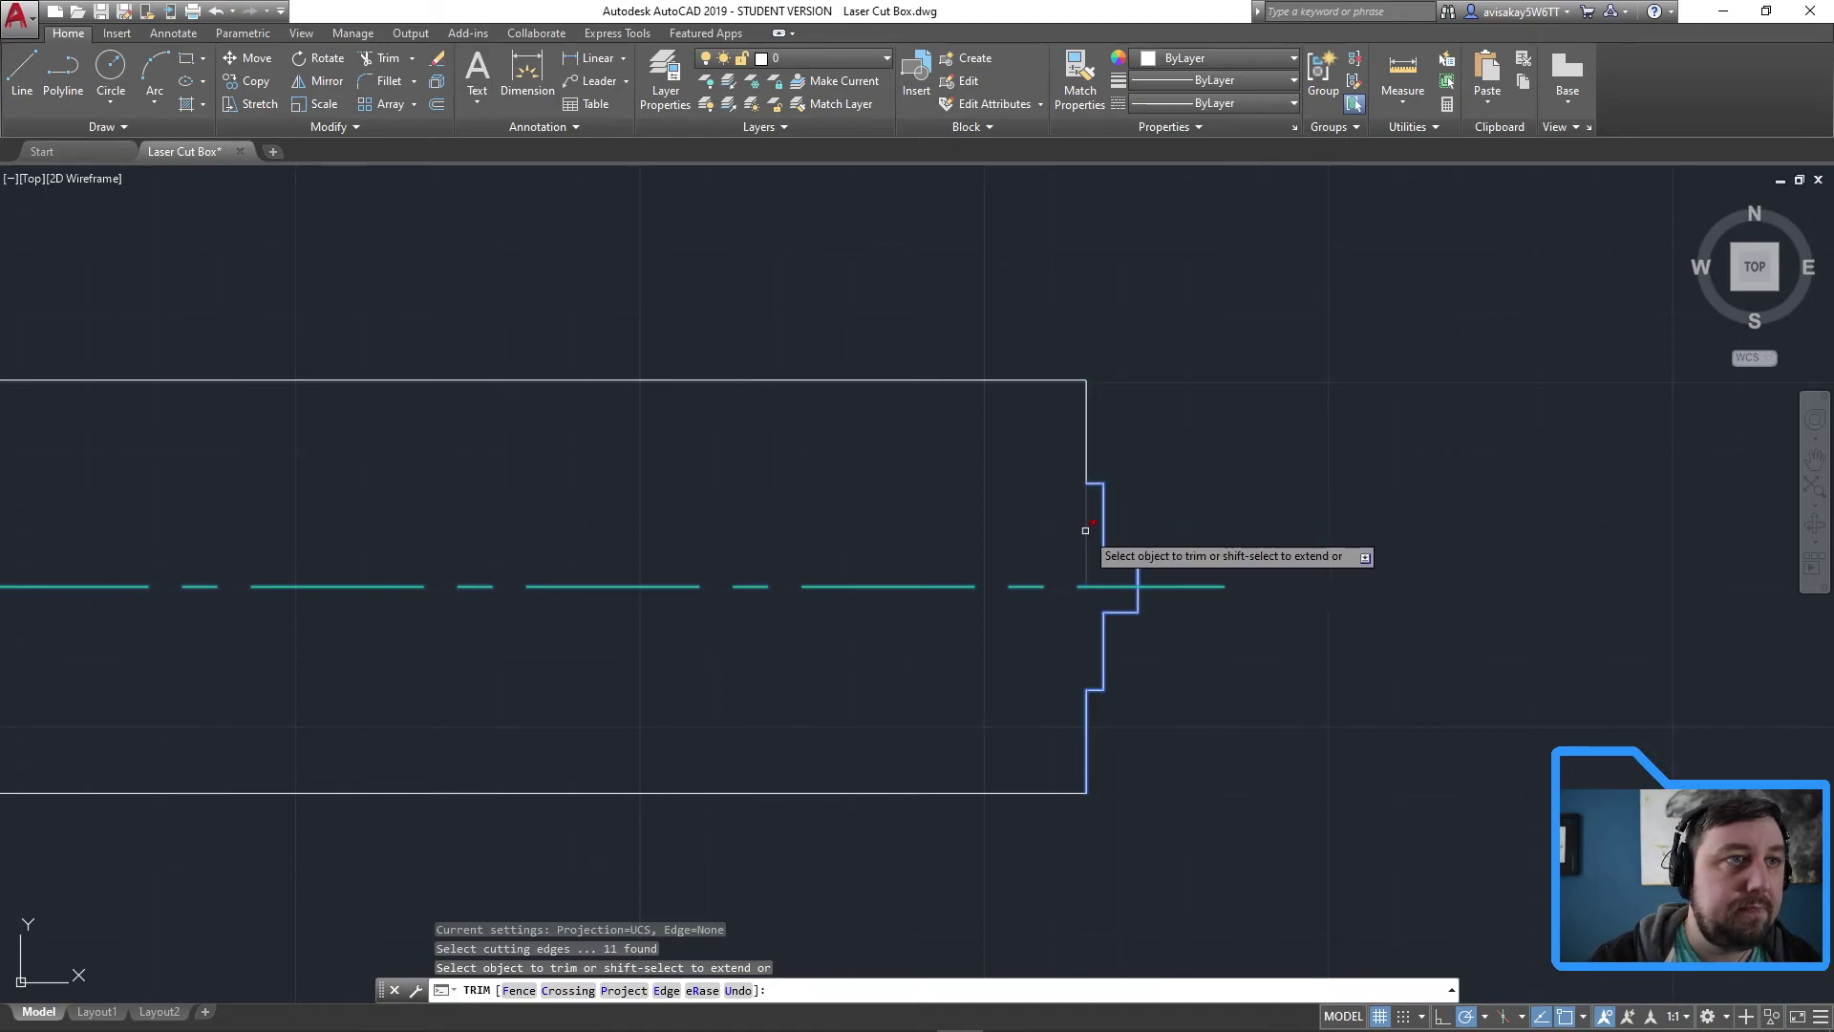
left_click(1087, 533)
key("Escape")
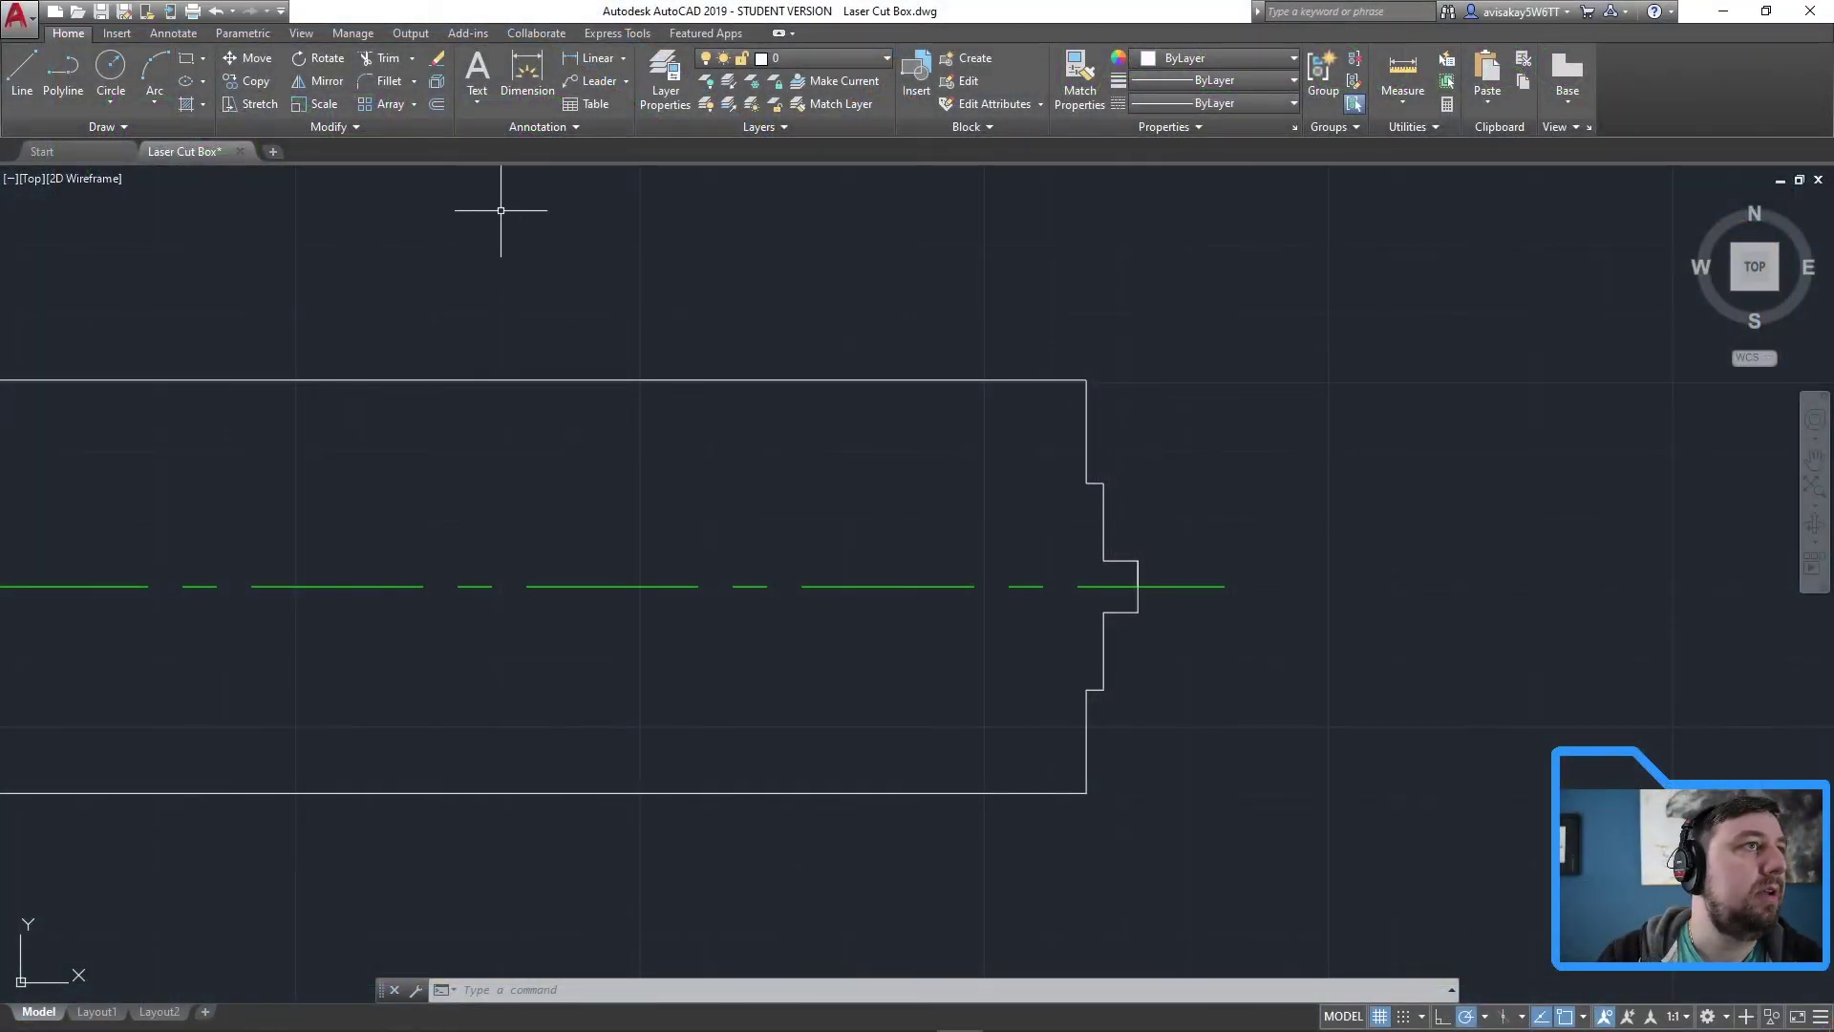
Draw a 0.125 by 0.125 square above the panel
left_click(191, 59)
left_click(878, 277)
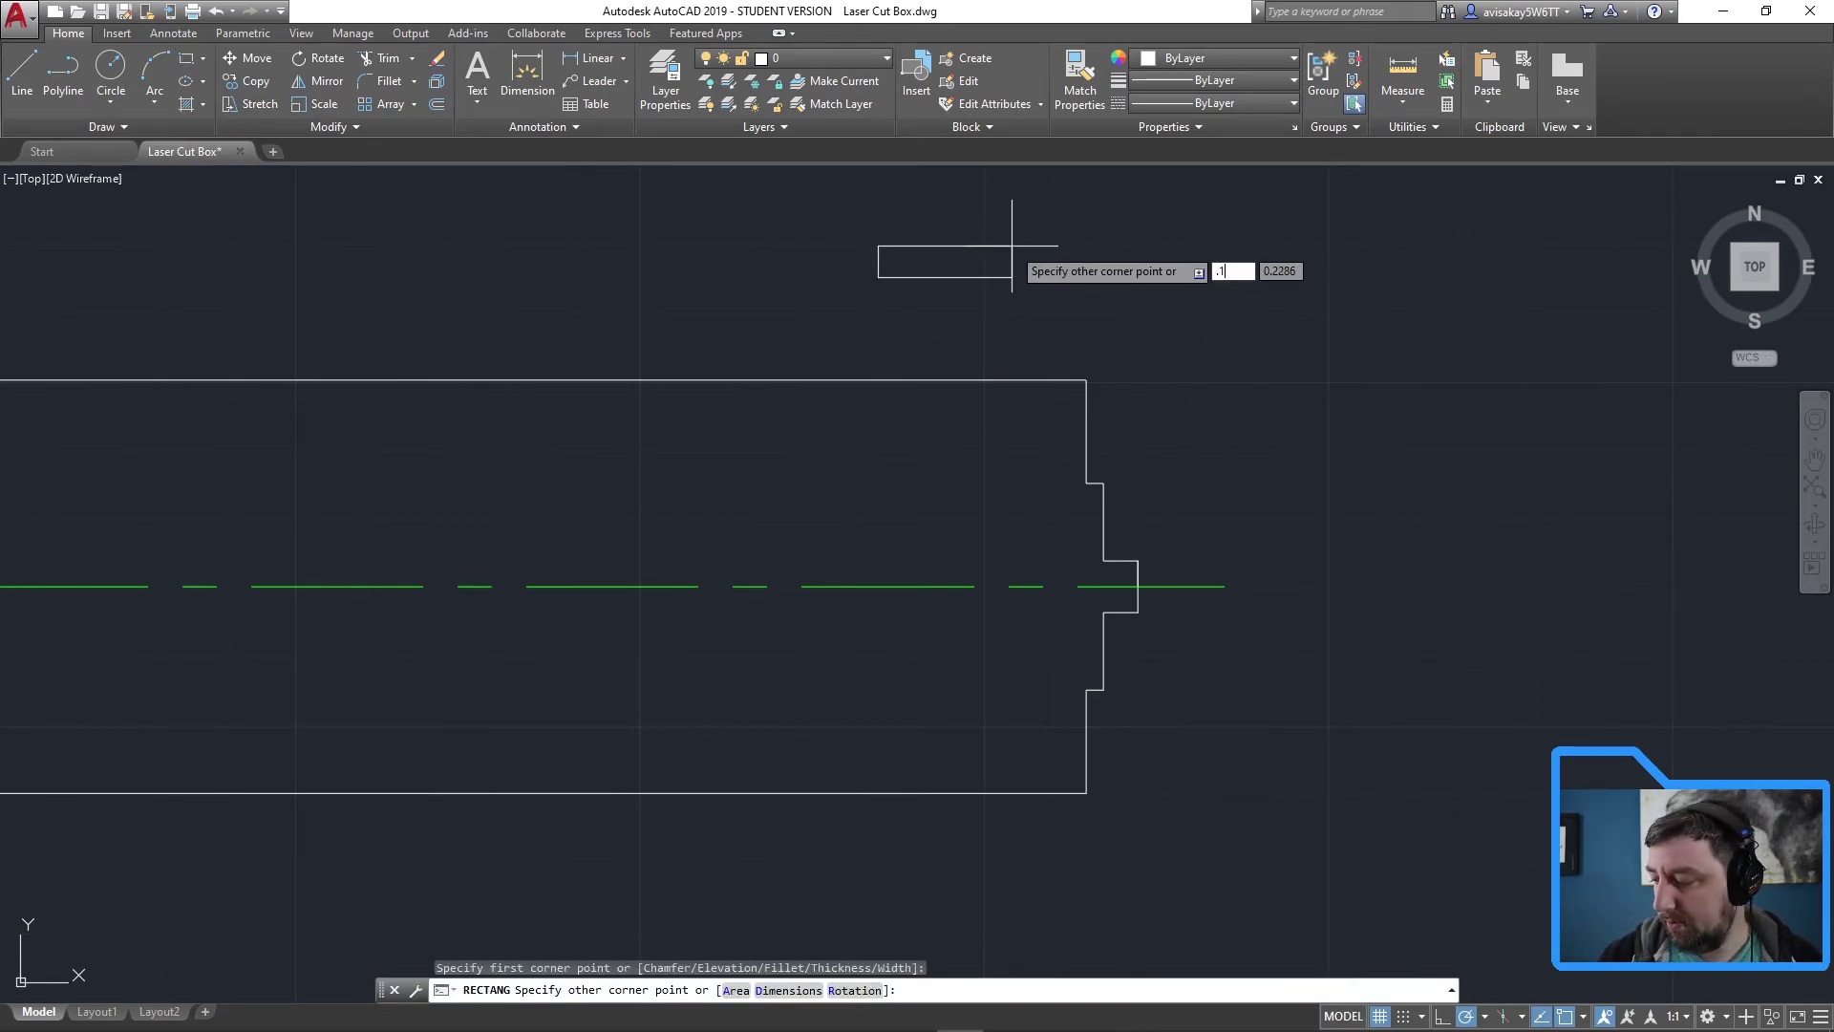
key("Tab")
type(".")
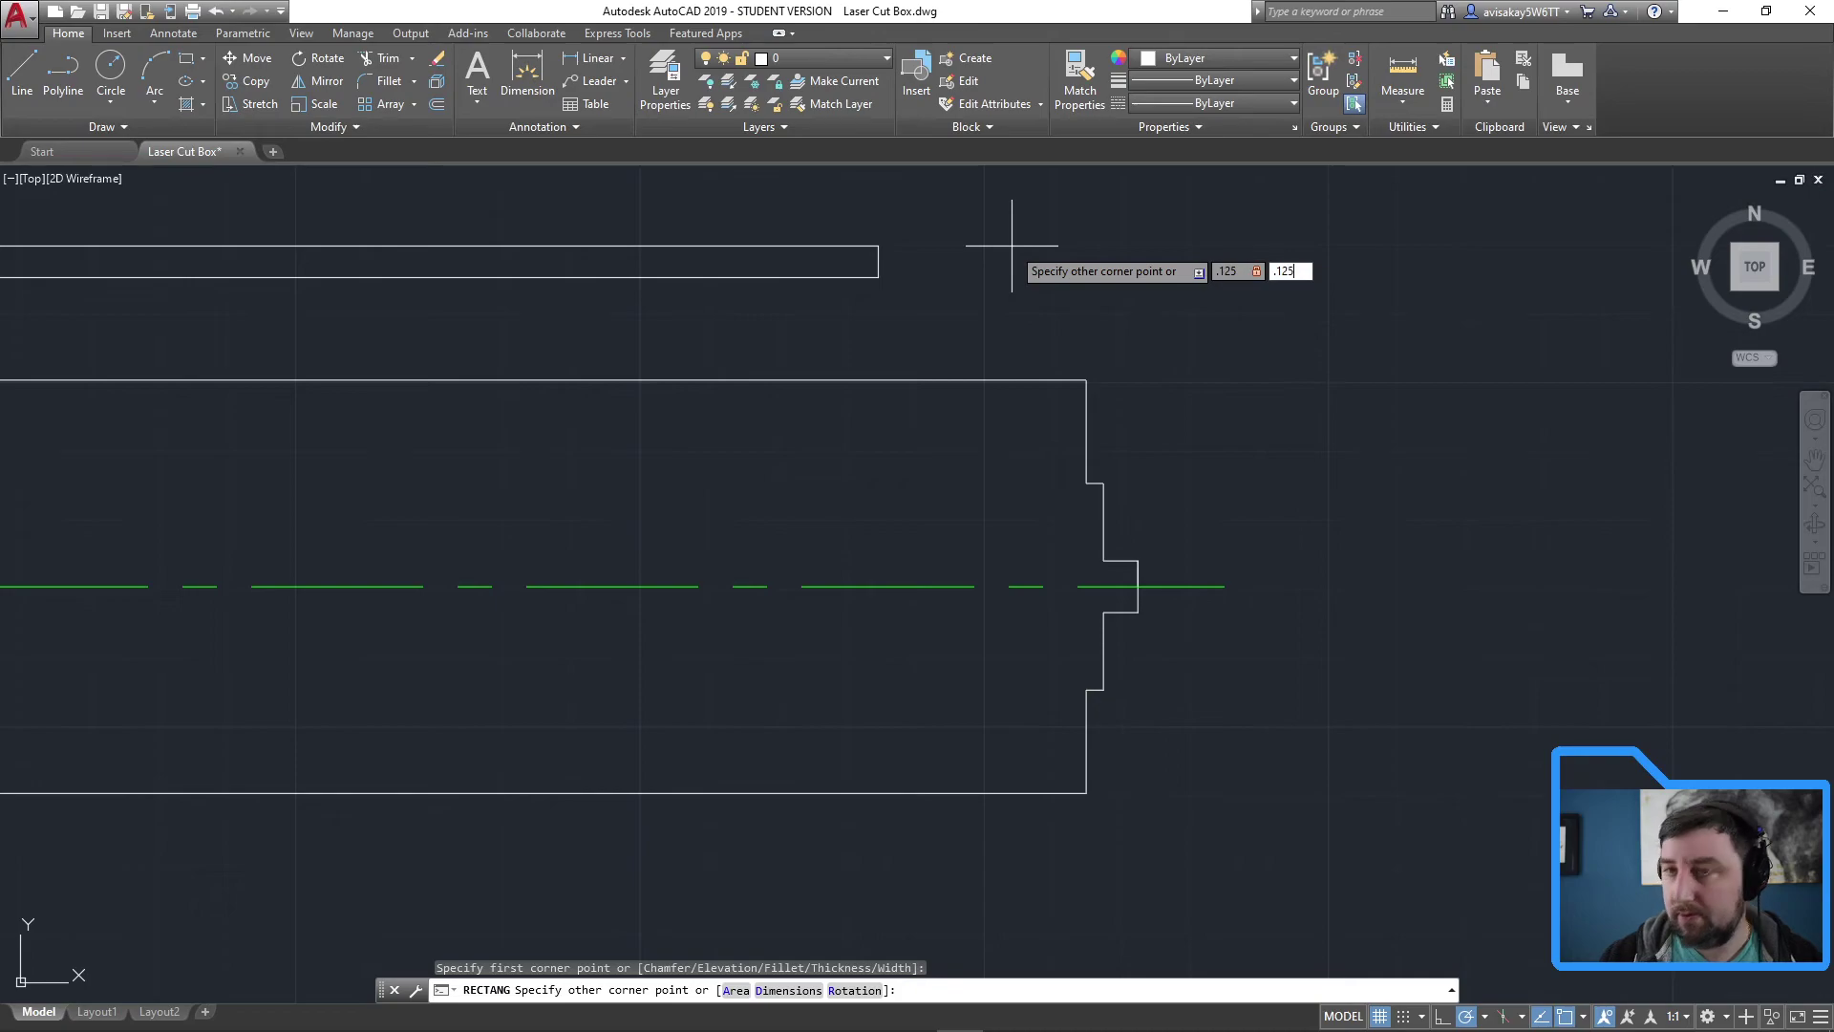
key("Return")
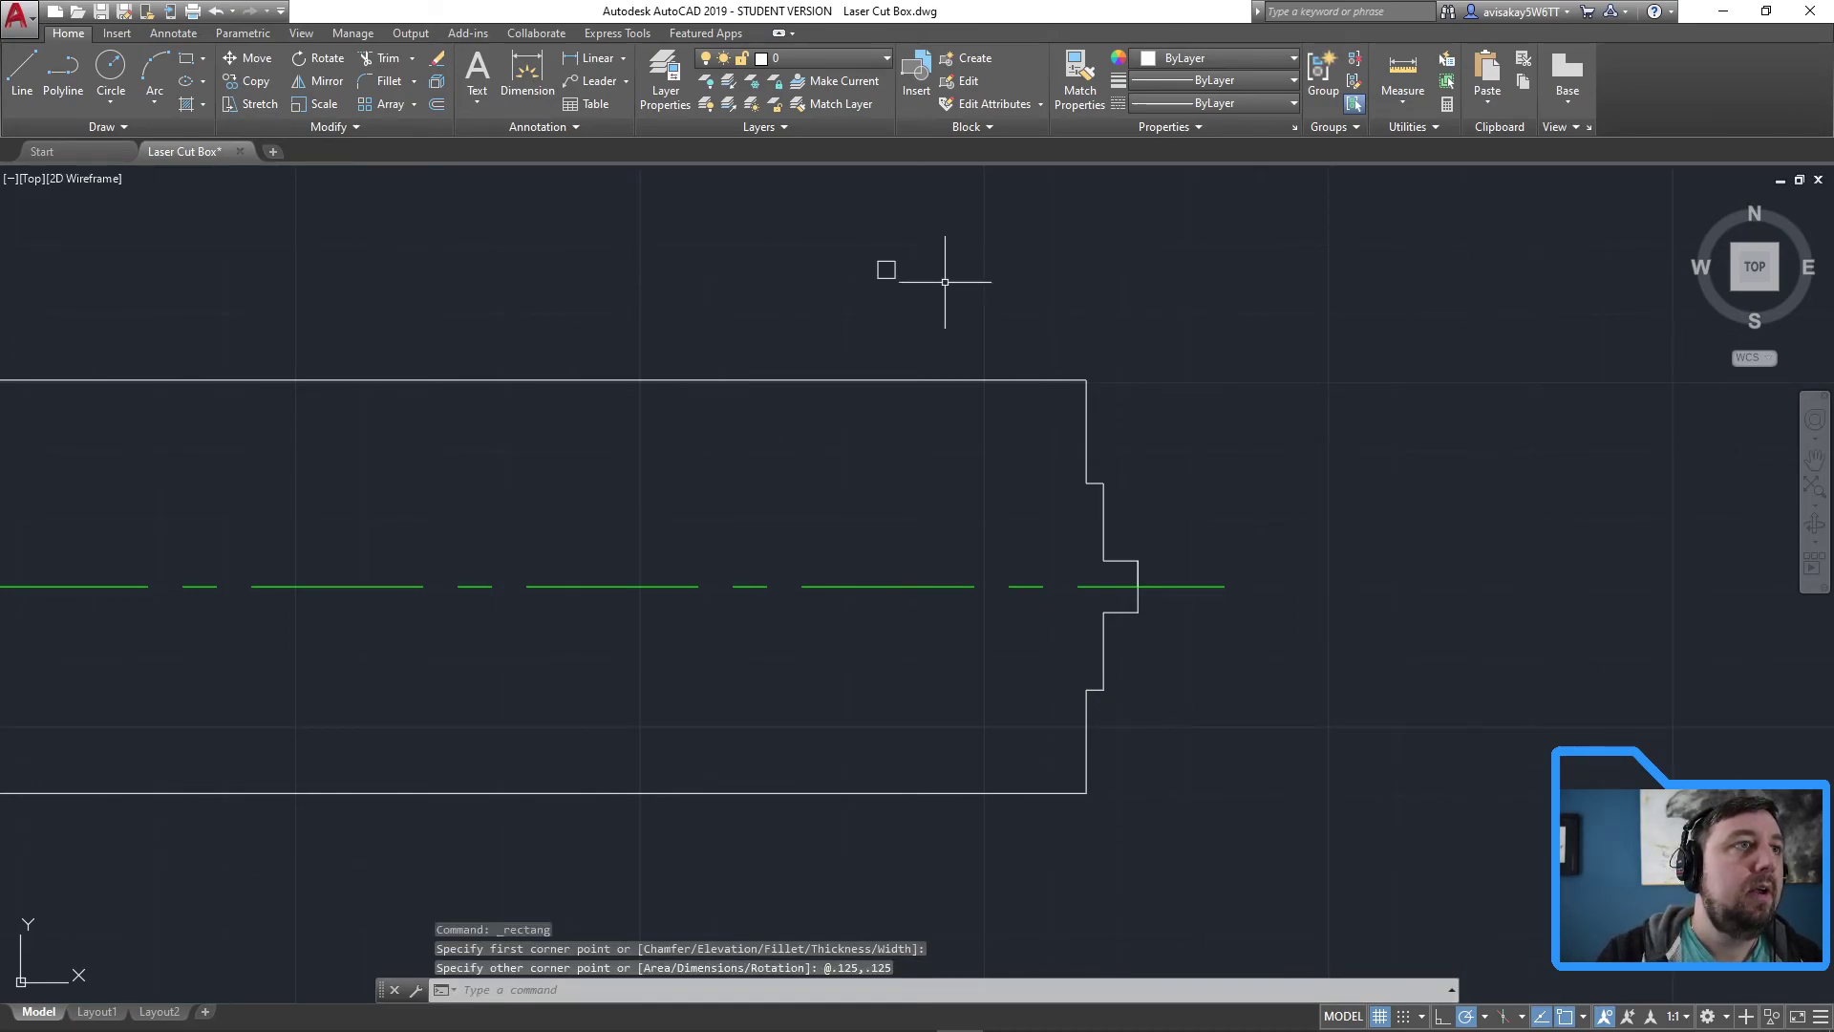
left_click(1020, 275)
left_click(851, 229)
key("Escape")
scroll(1161, 588, "up", 2)
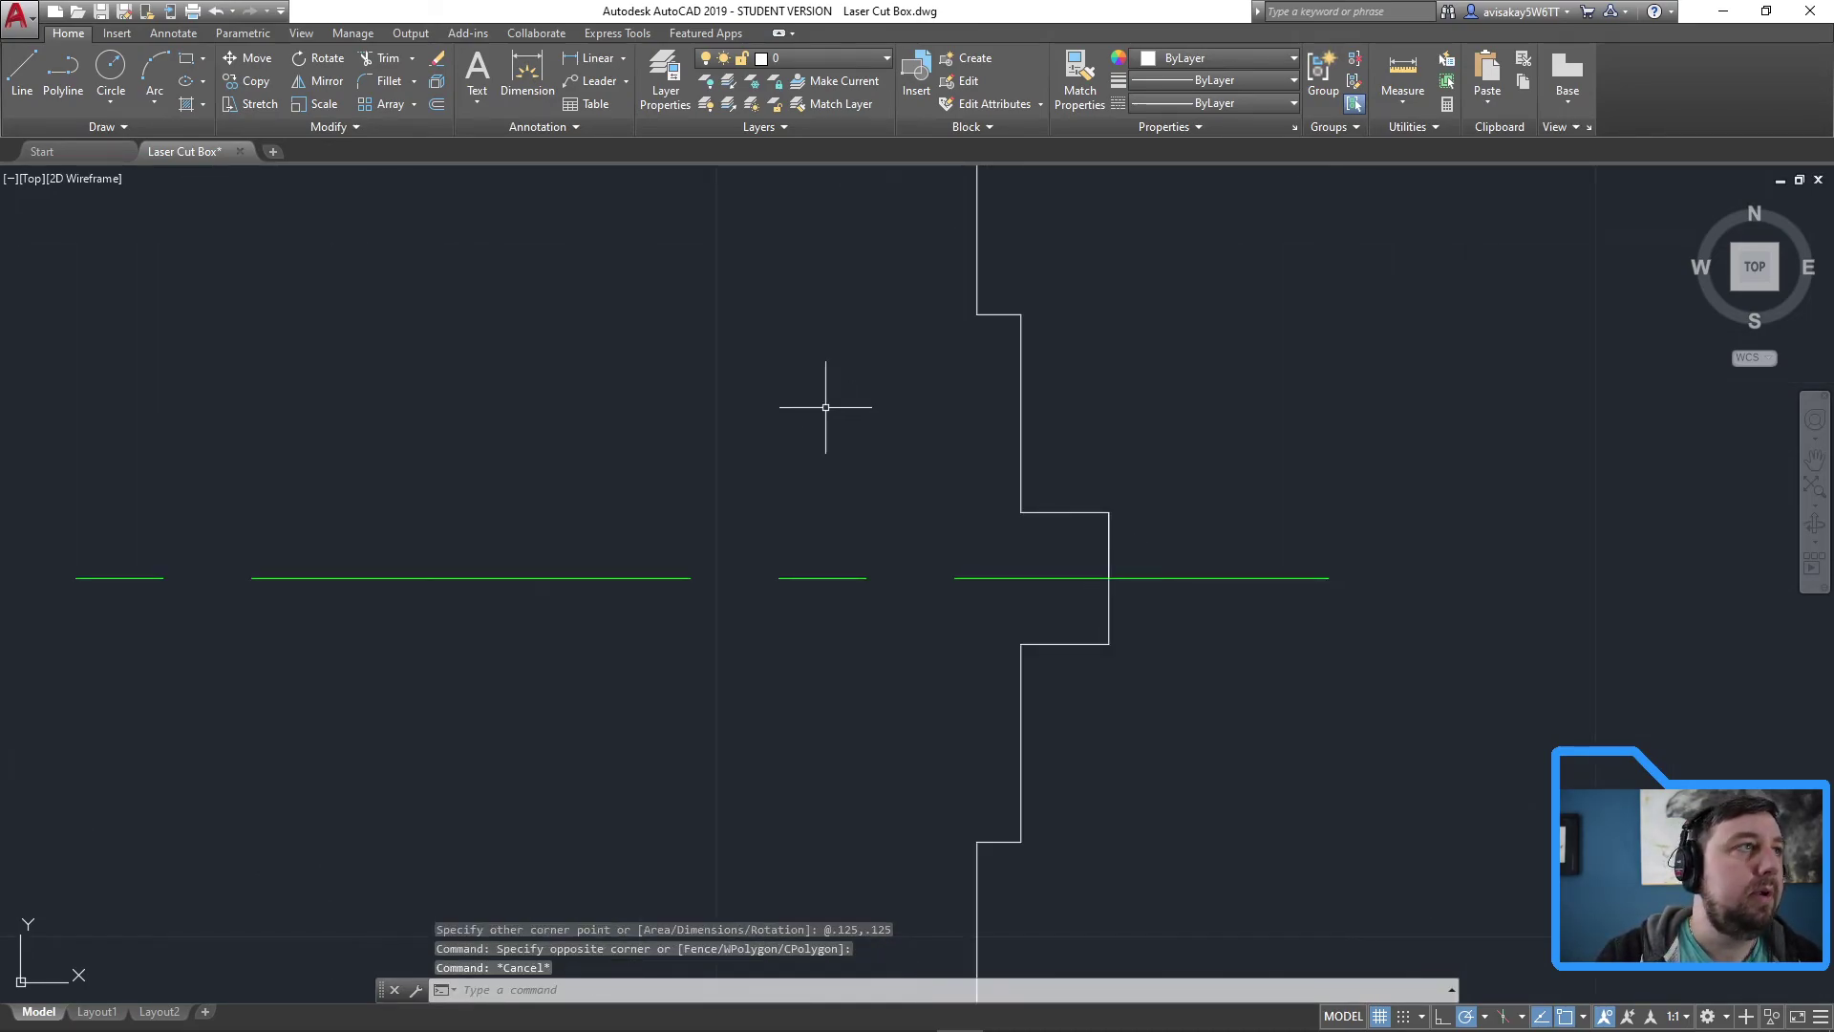
scroll(814, 258, "down", 3)
middle_click_drag(814, 267, 827, 331)
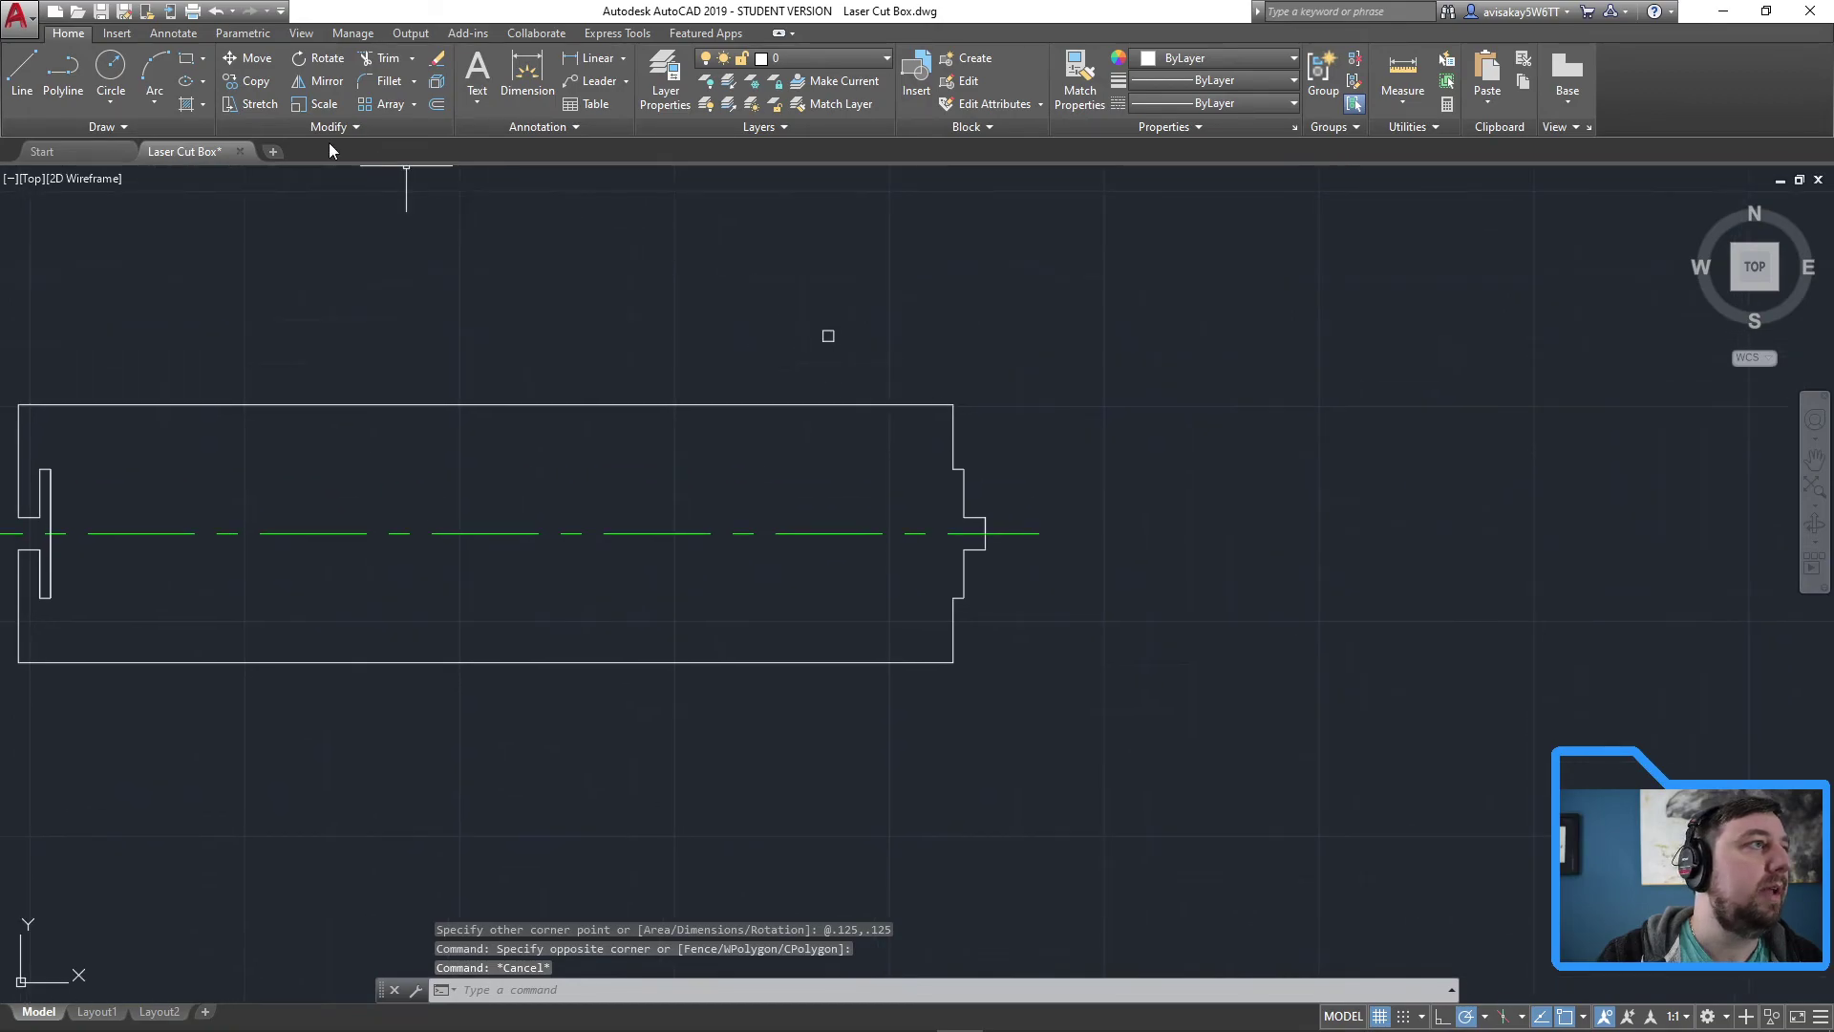
Draw a 0.125-long line from the tab's right edge
left_click(23, 67)
left_click(985, 533)
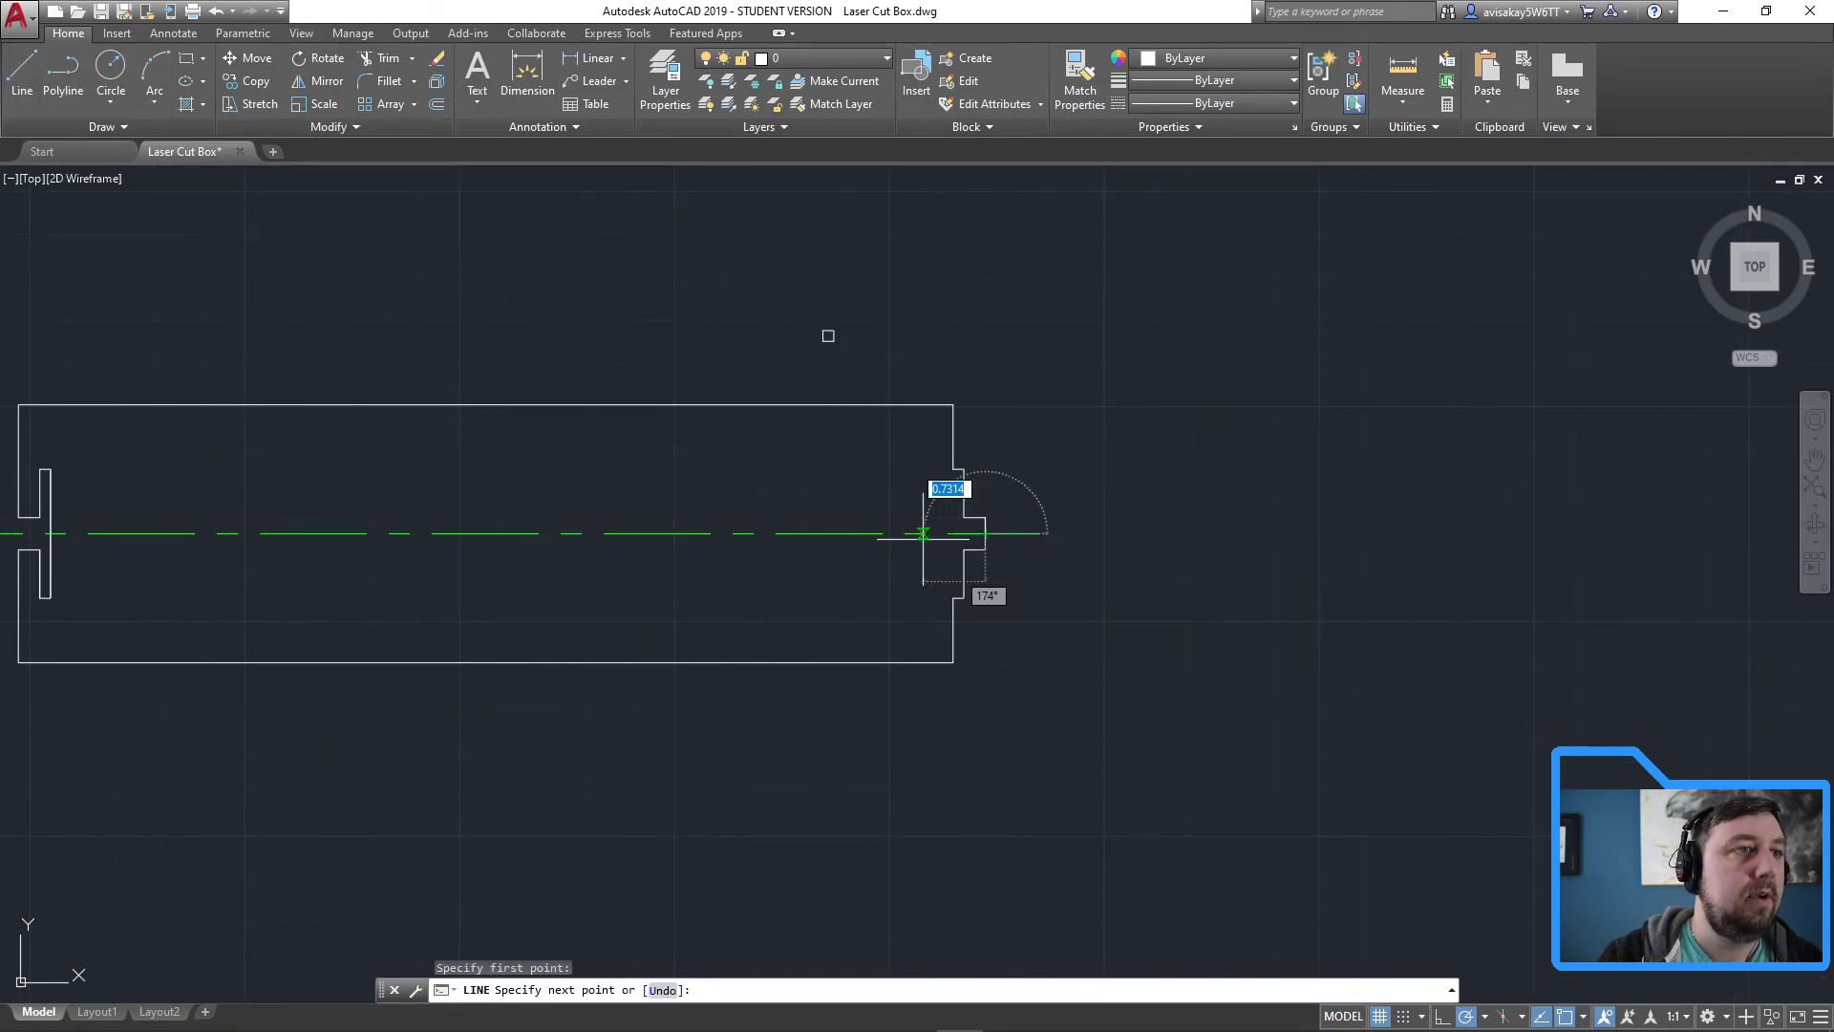
type(".125")
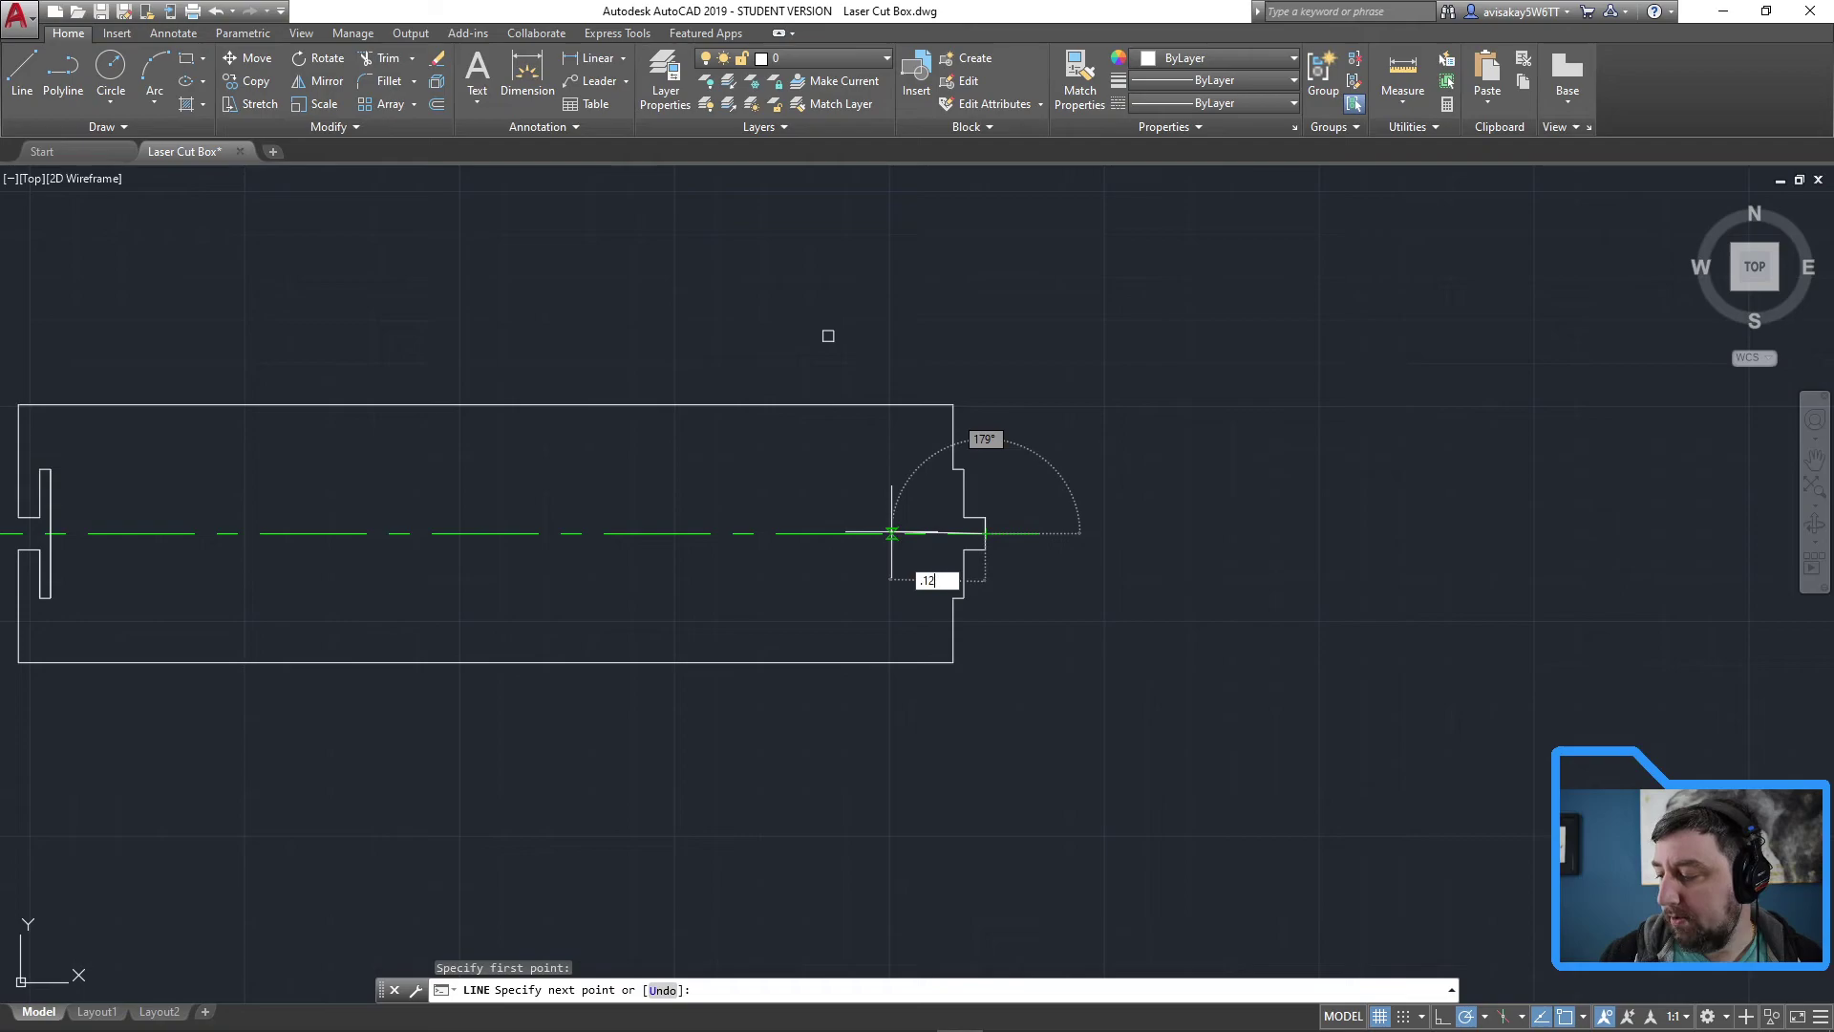
key("Return")
key("Escape")
scroll(979, 535, "up", 2)
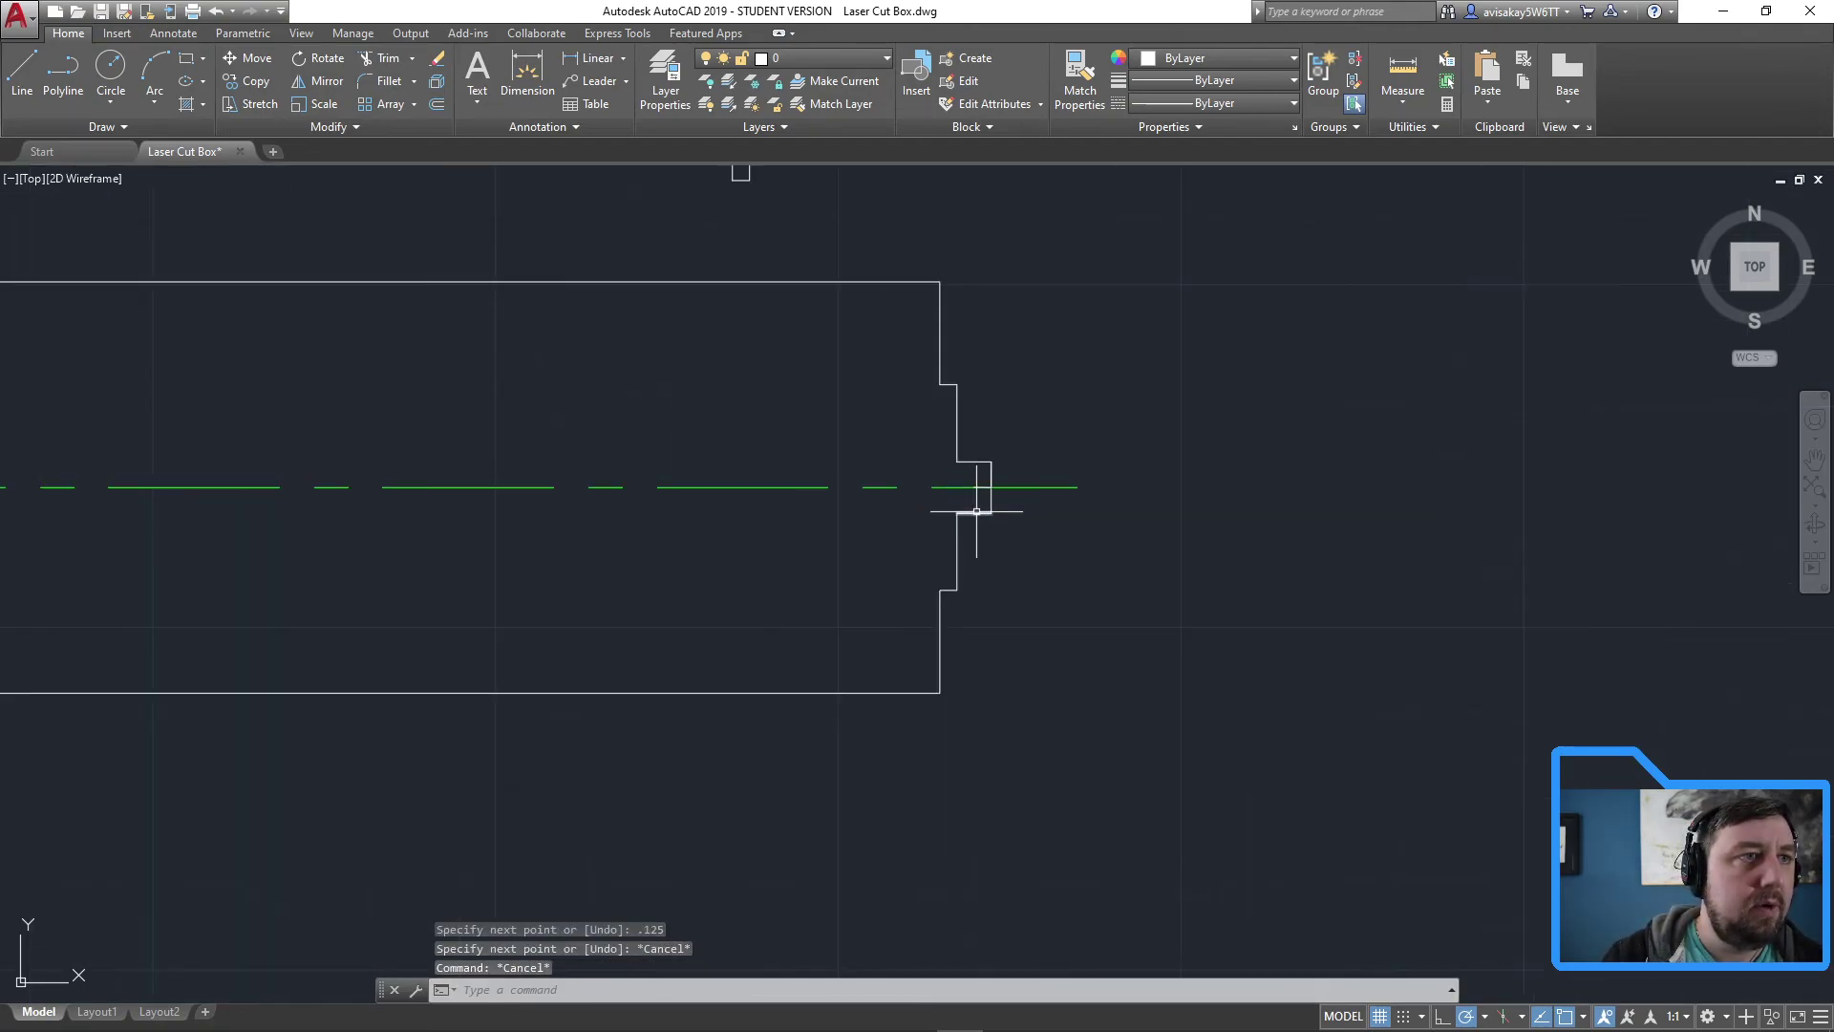
scroll(977, 496, "up", 2)
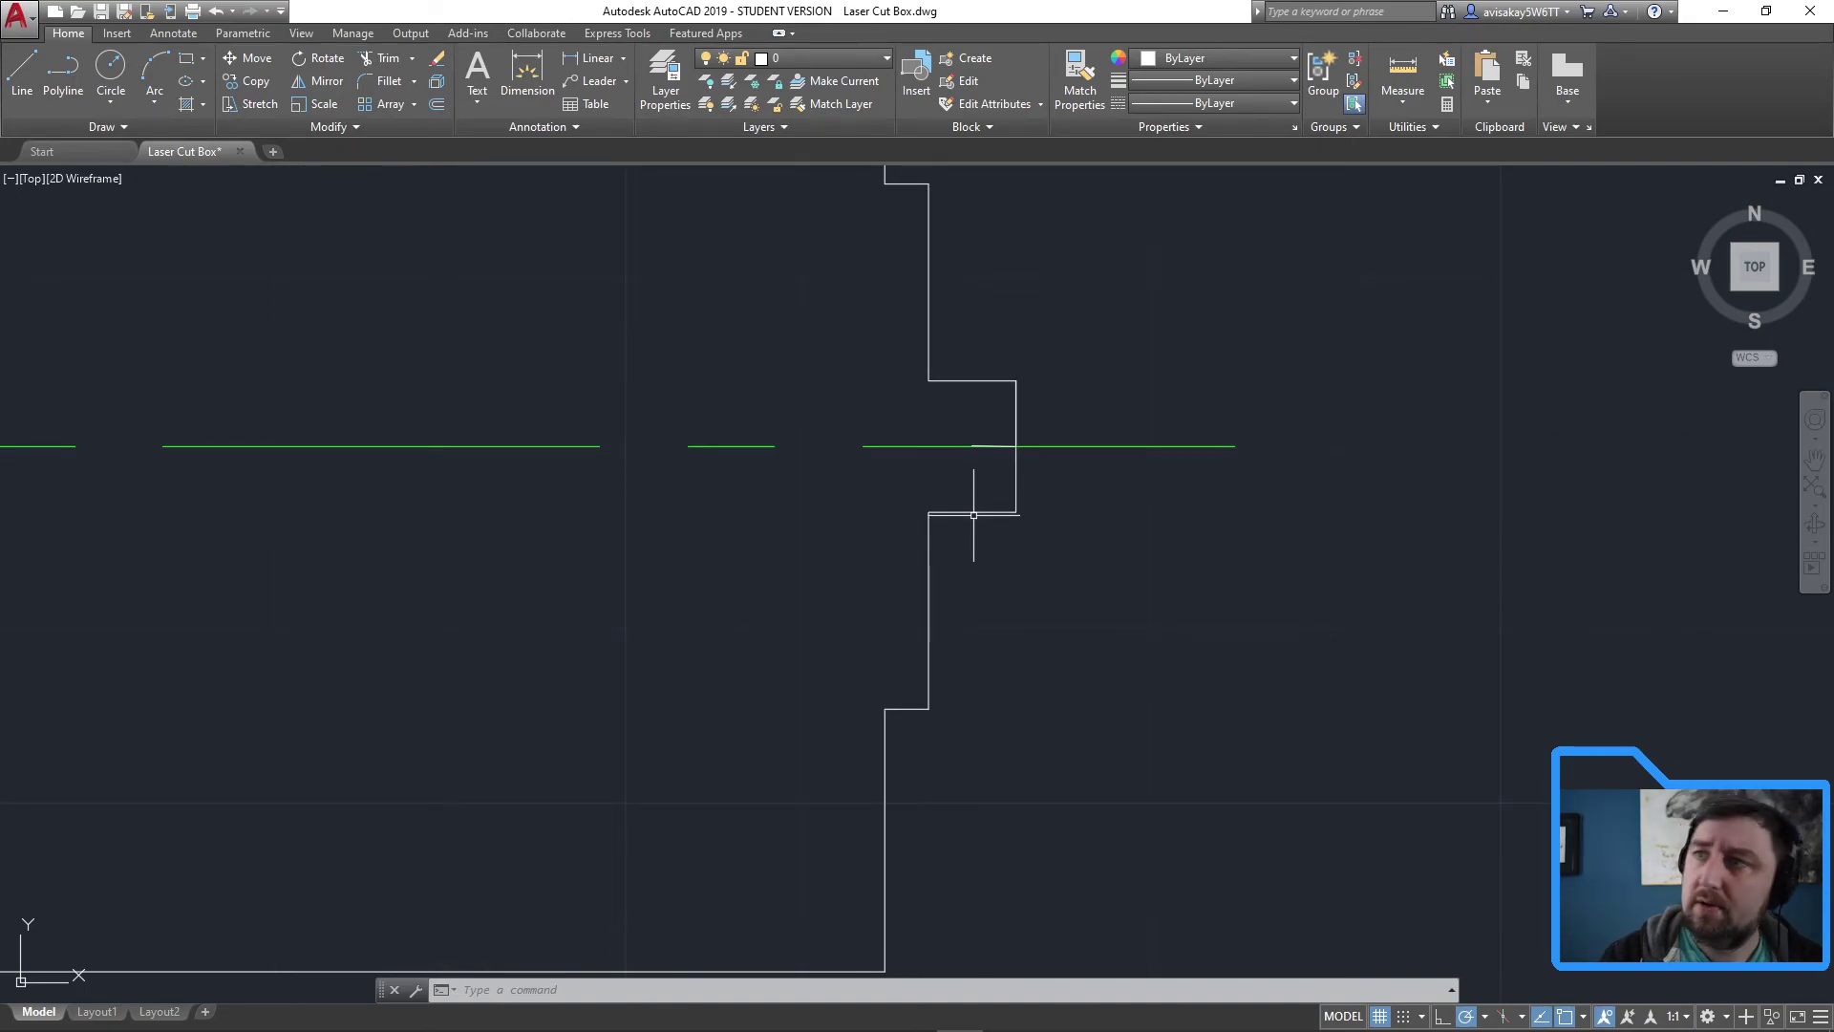
scroll(960, 505, "down", 1)
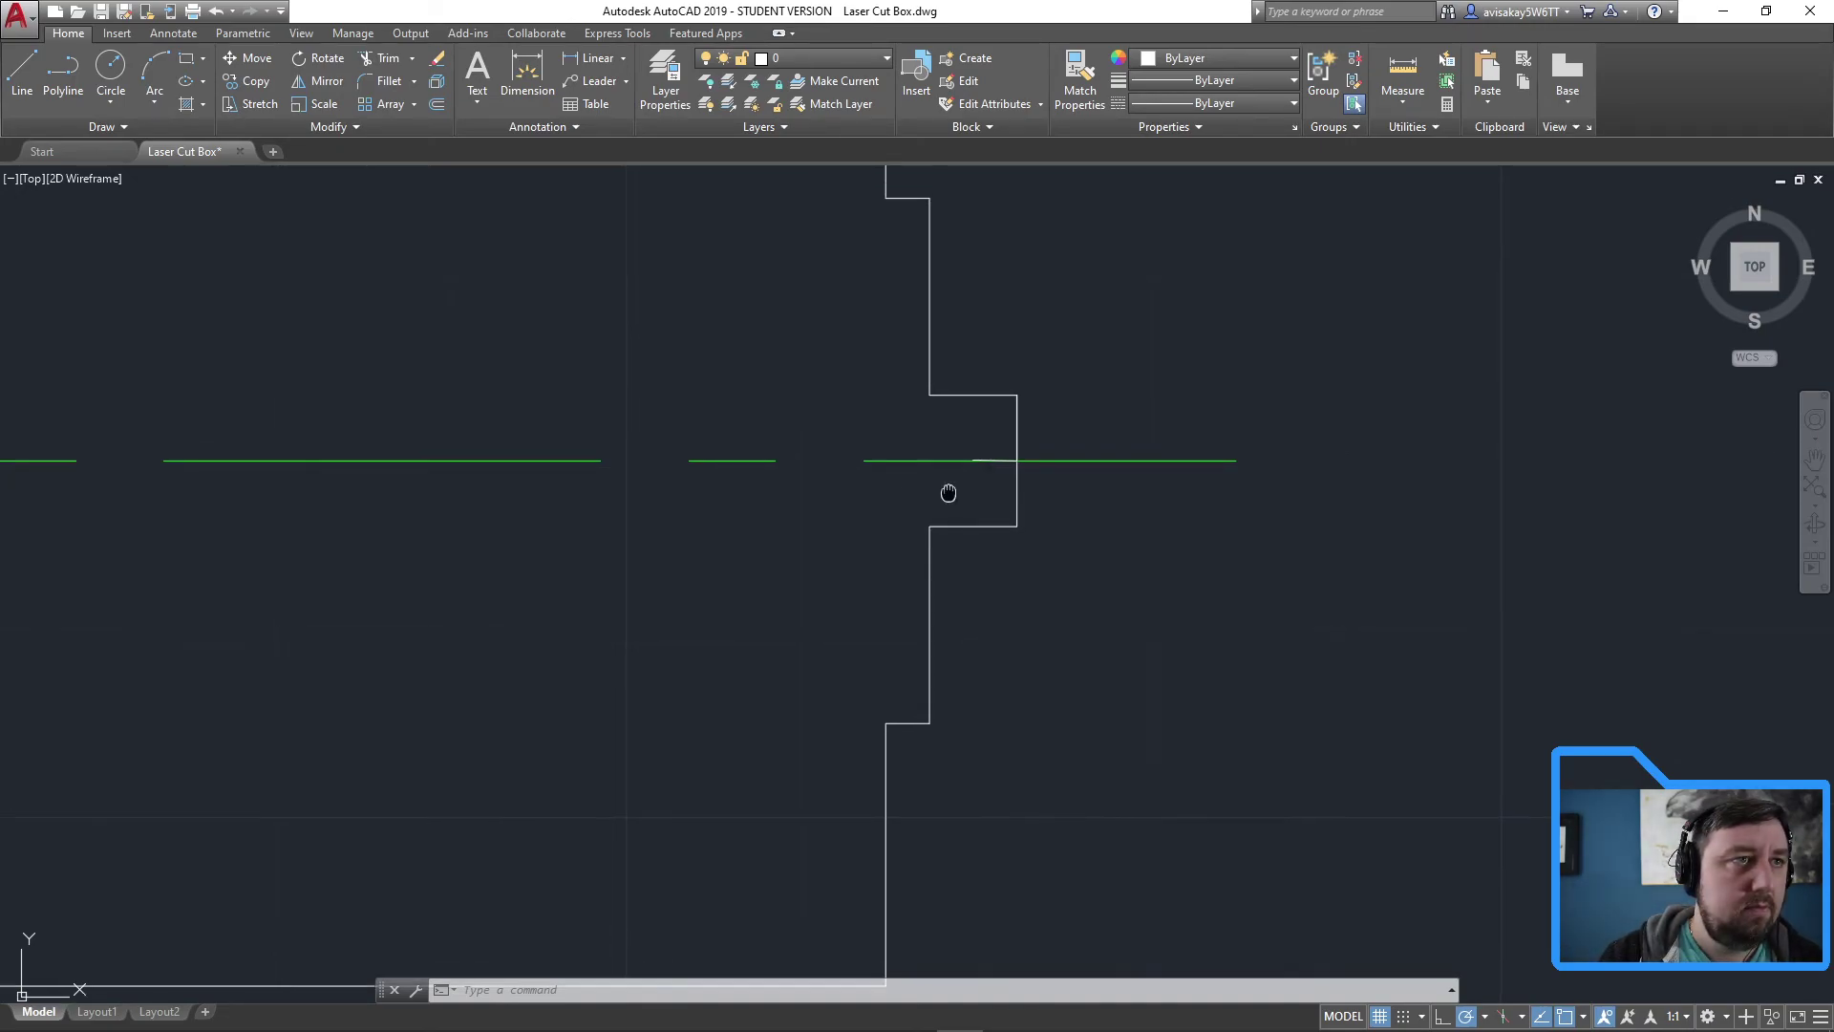
scroll(975, 511, "up", 5)
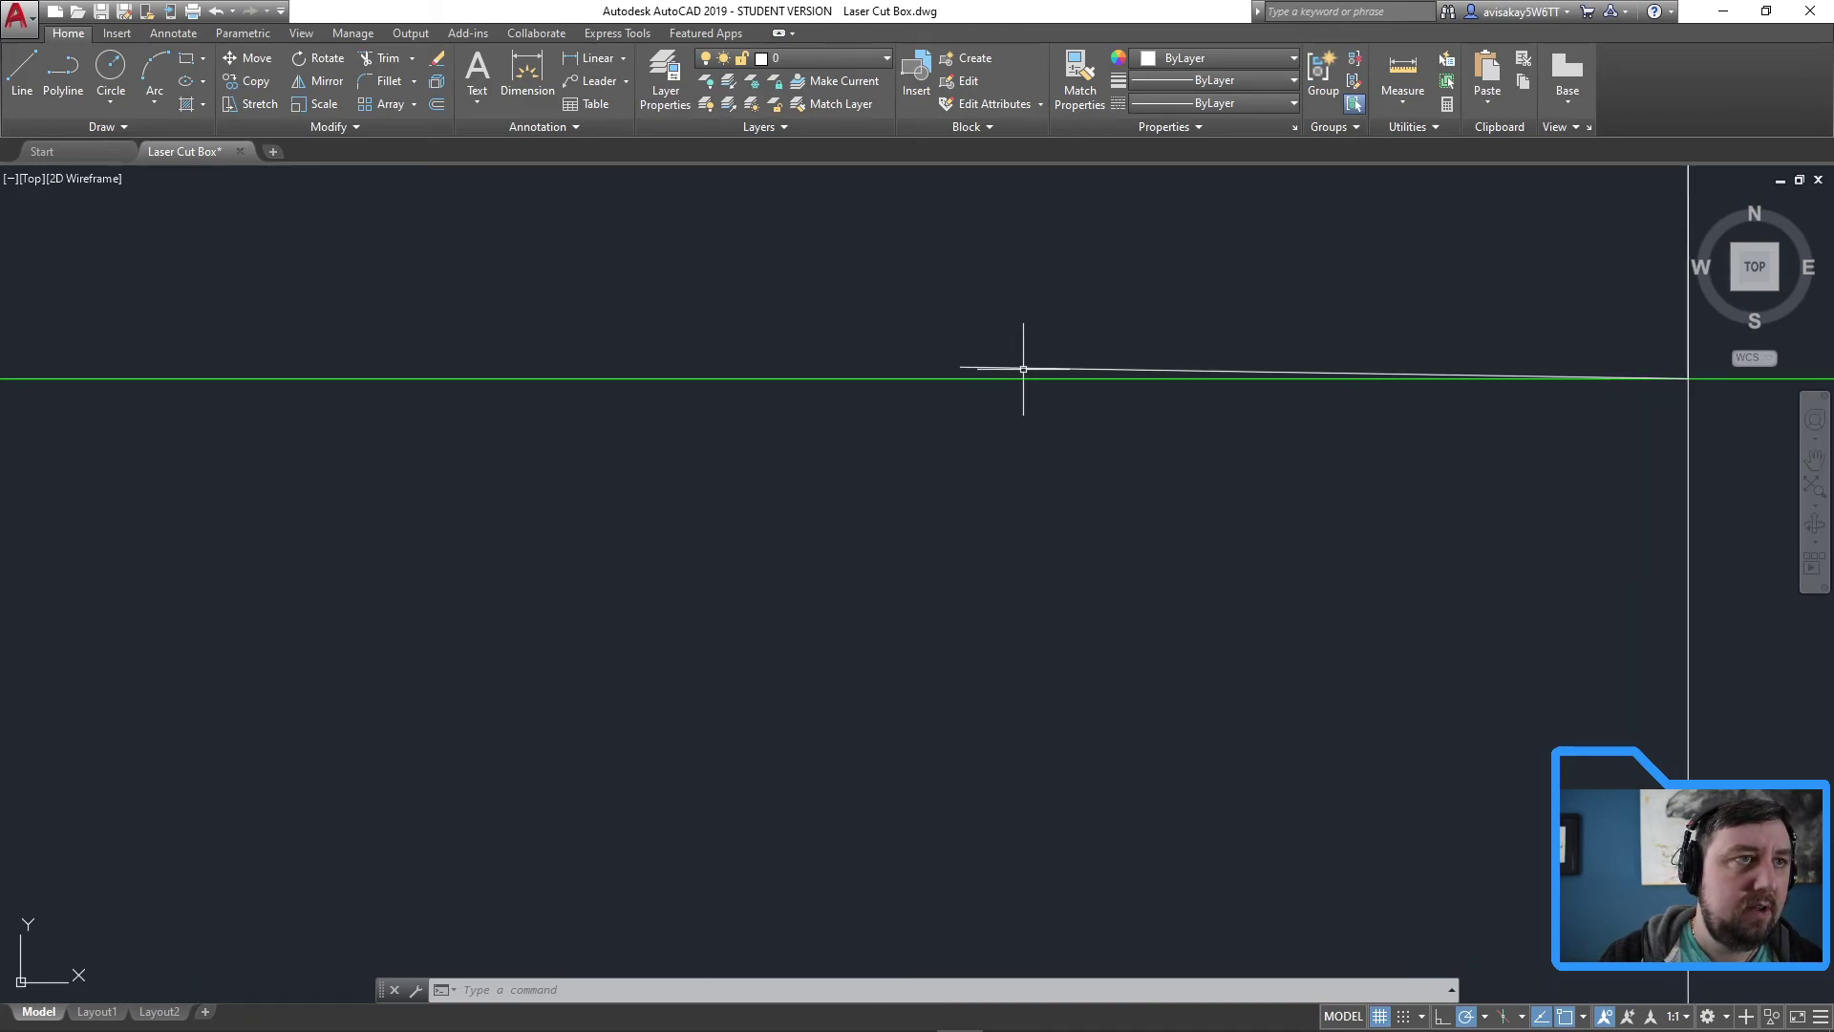
Delete the stray line running off to the right
left_click(1023, 367)
key("Delete")
scroll(1070, 478, "down", 4)
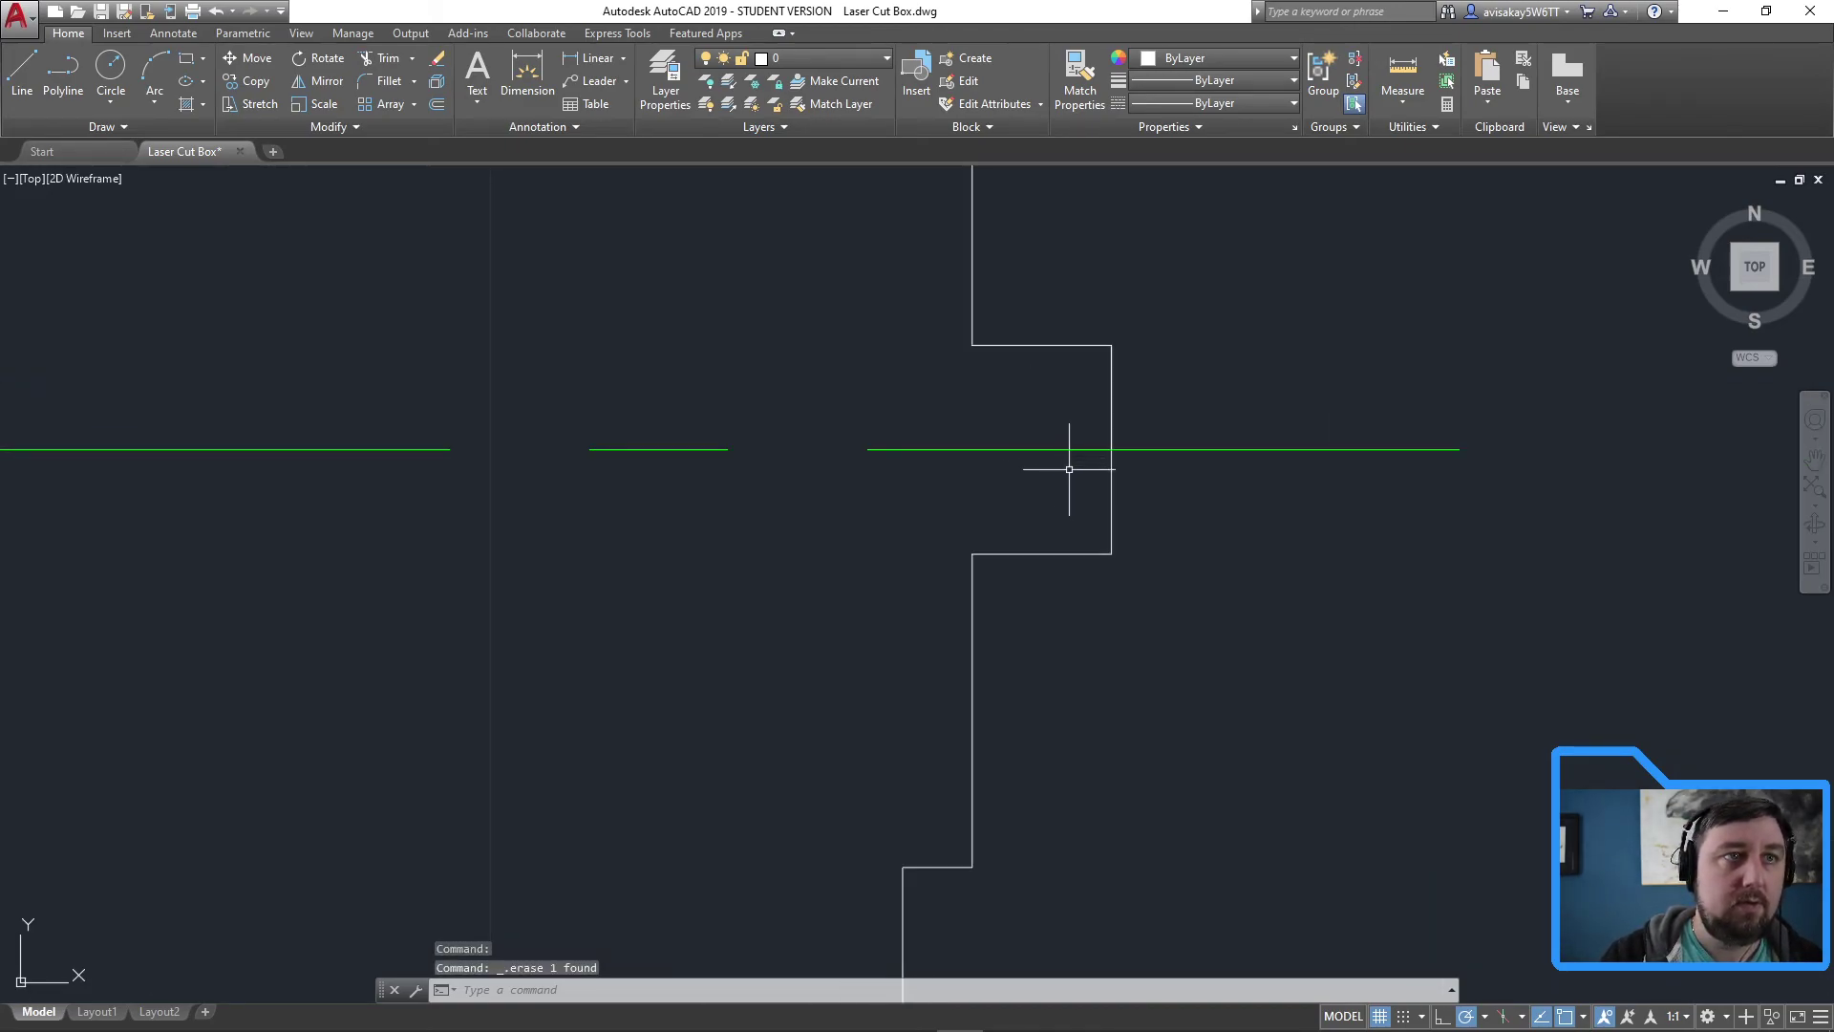
scroll(1106, 597, "up", 1)
middle_click_drag(1105, 597, 1166, 752)
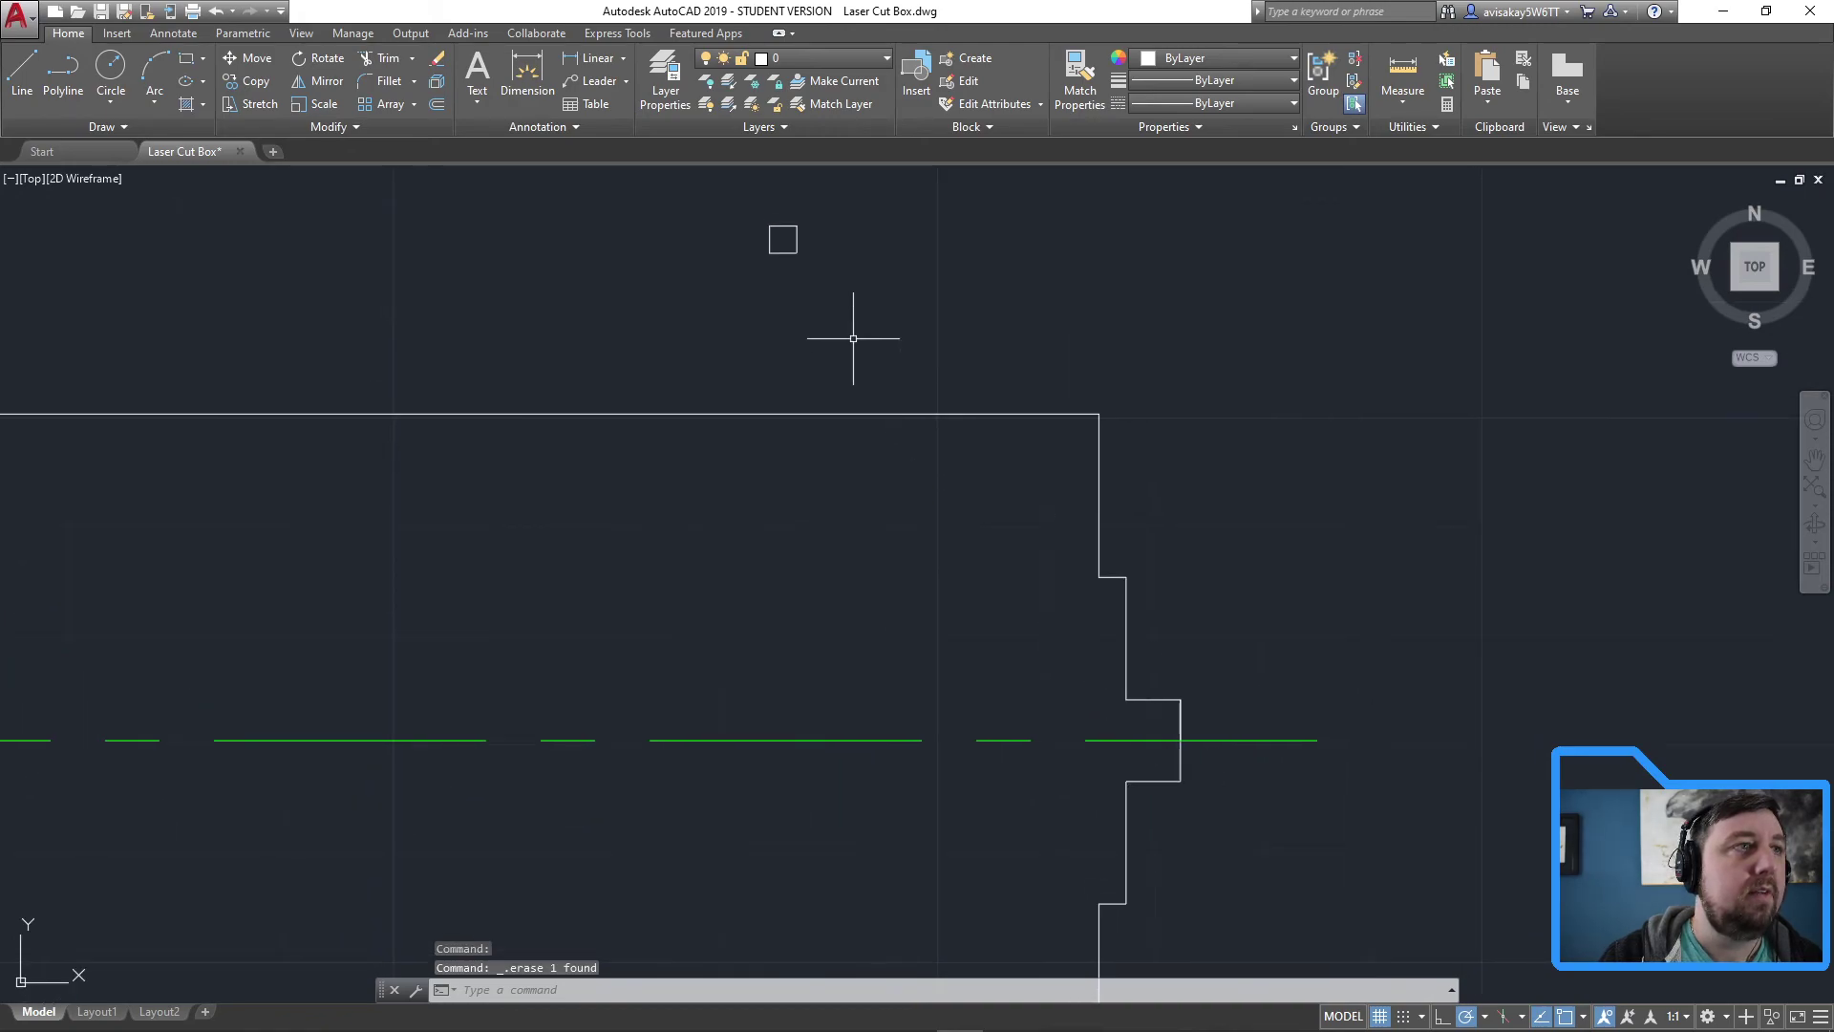
left_click(863, 334)
left_click(1074, 285)
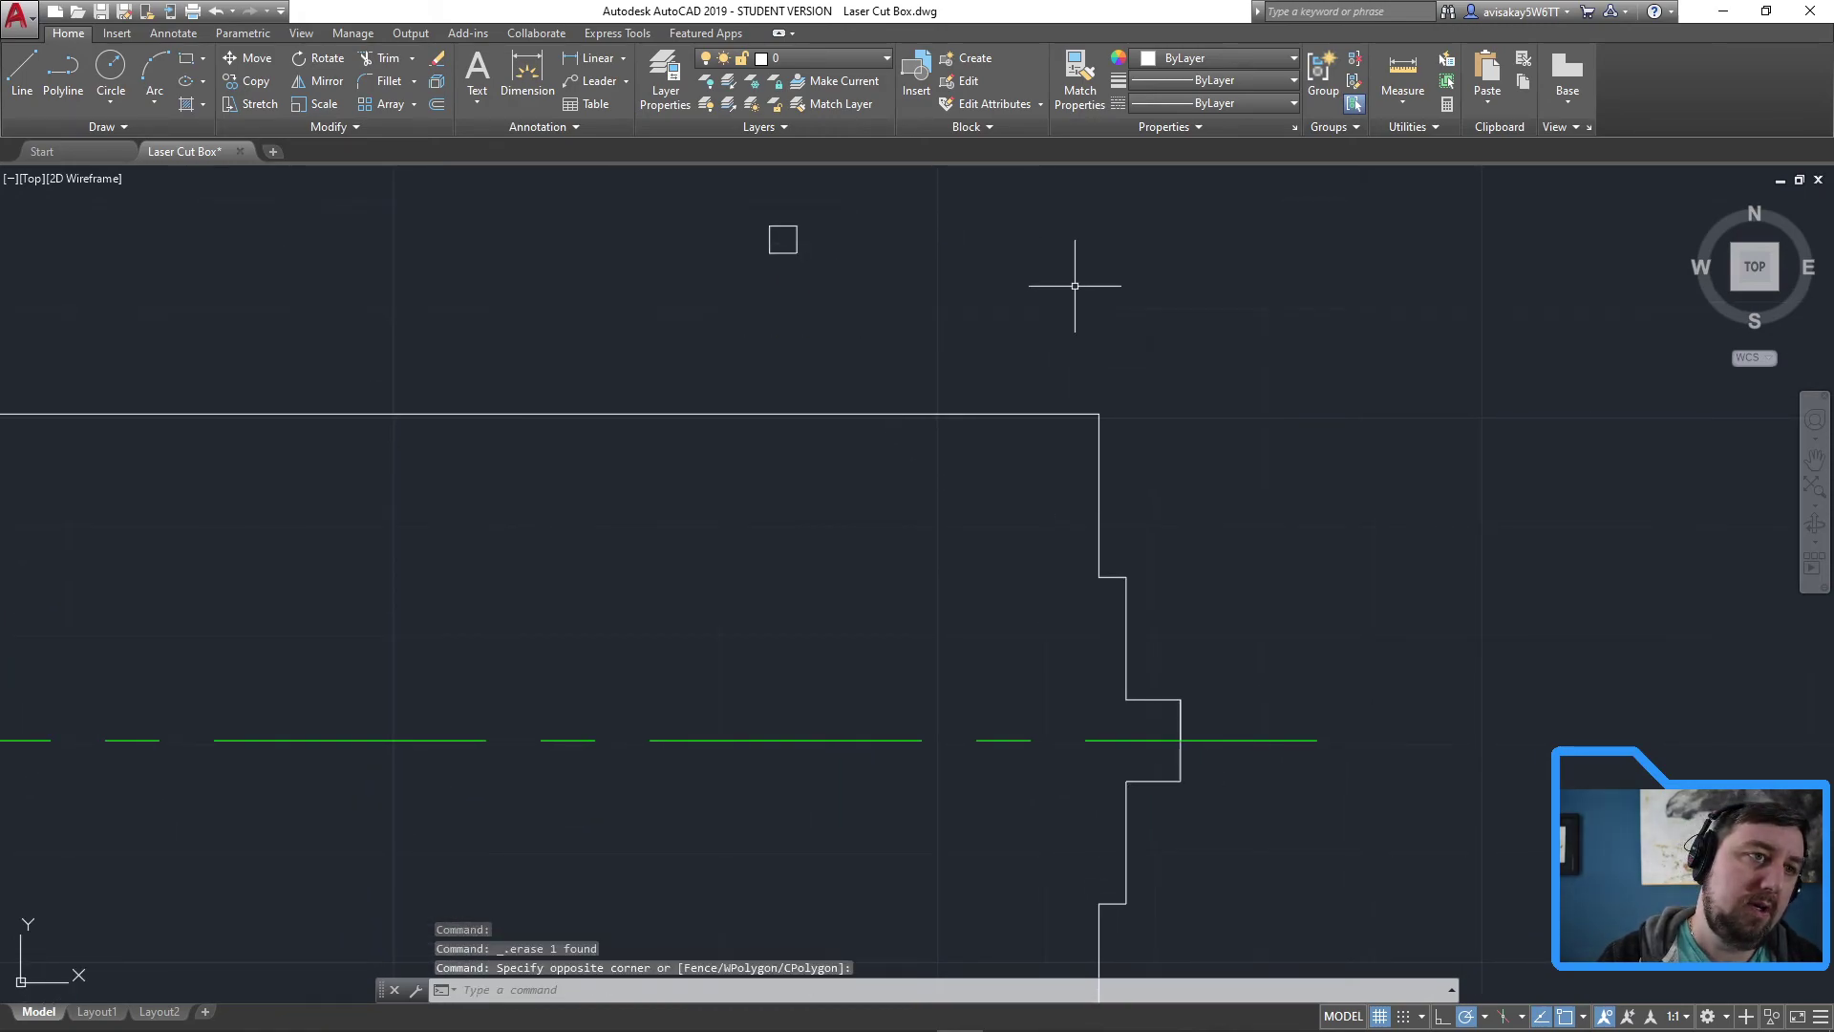
Draw a vertical guide line straight down from the tab's inner corner
left_click(22, 77)
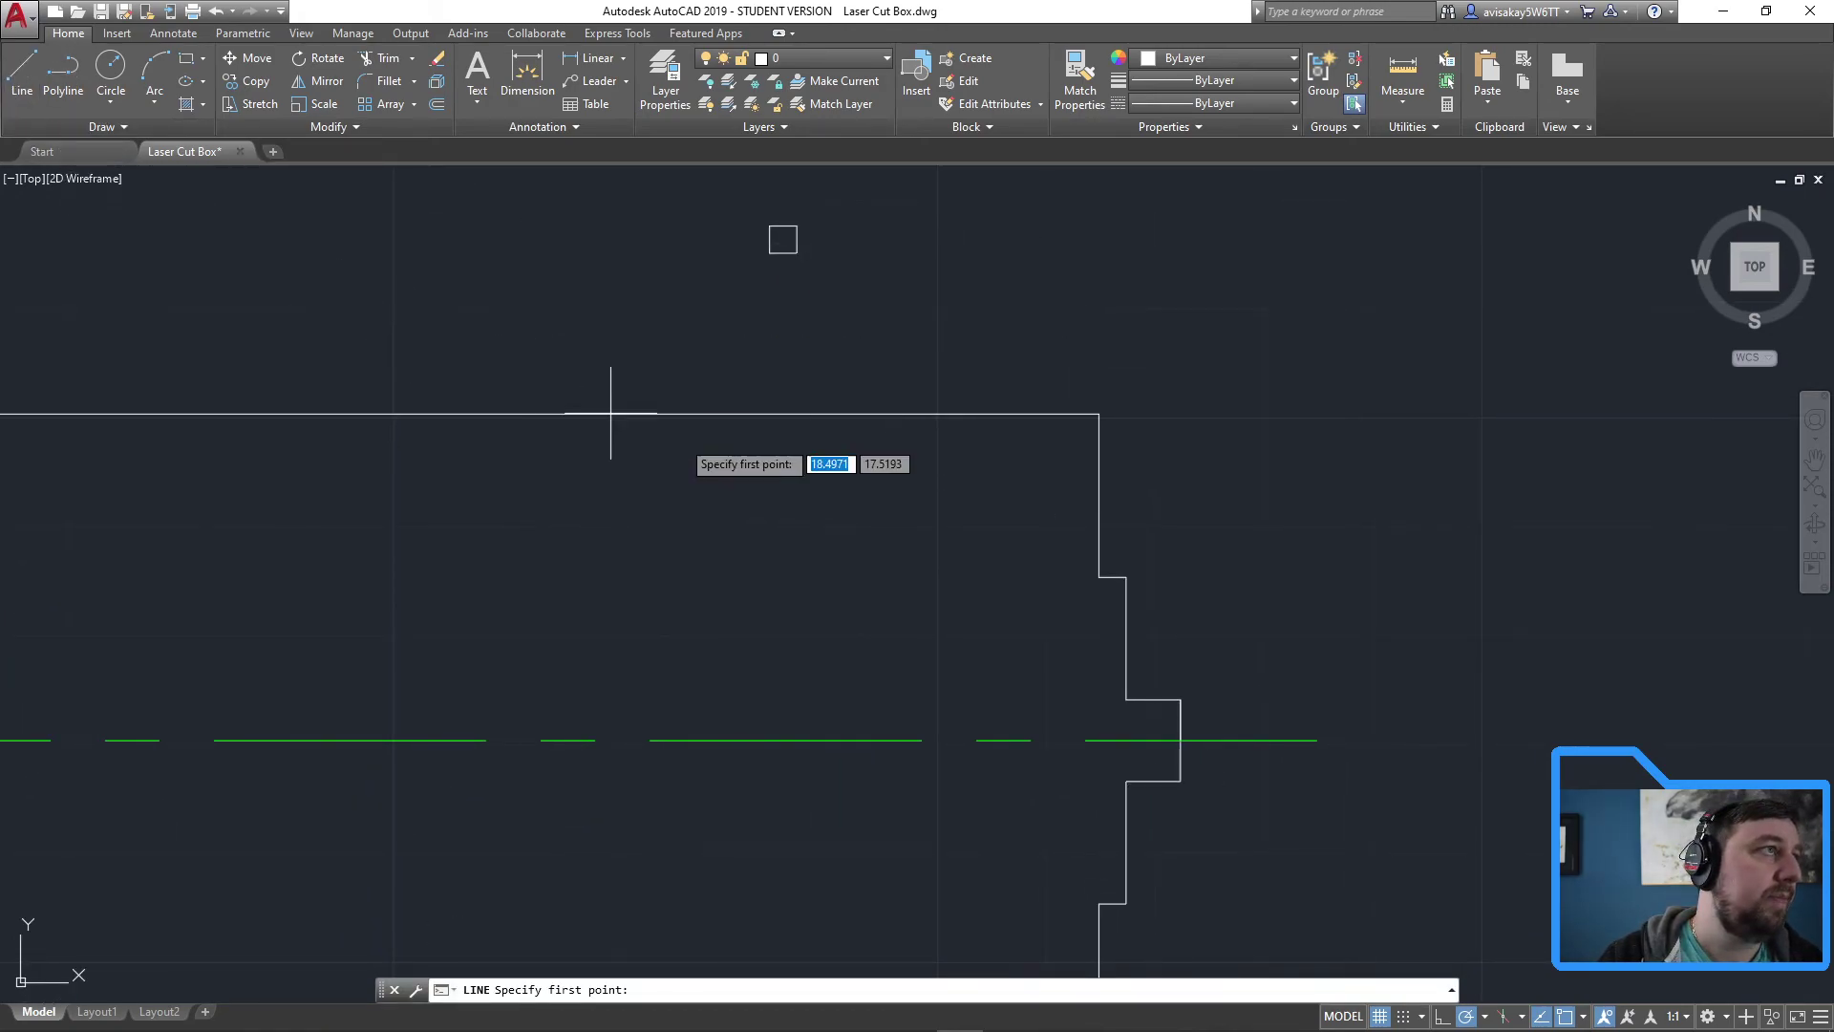
left_click(1154, 699)
left_click(1154, 778)
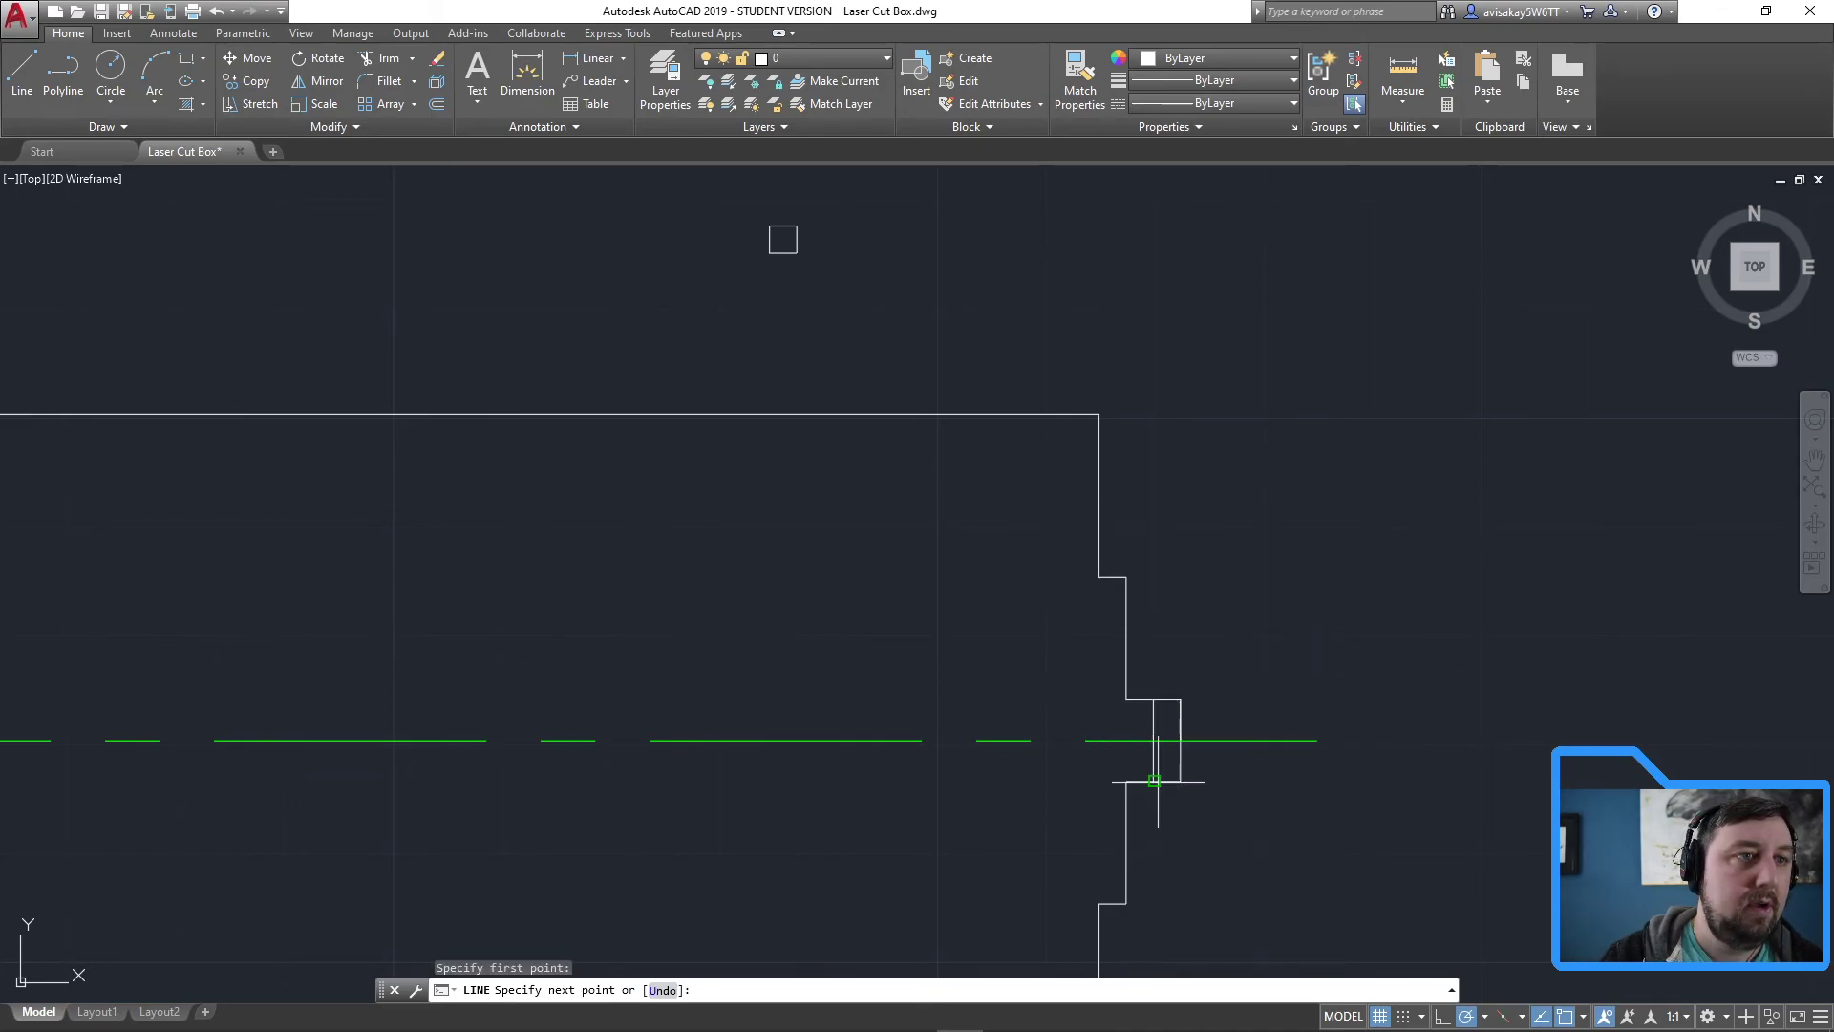
key("Escape")
scroll(905, 286, "down", 2)
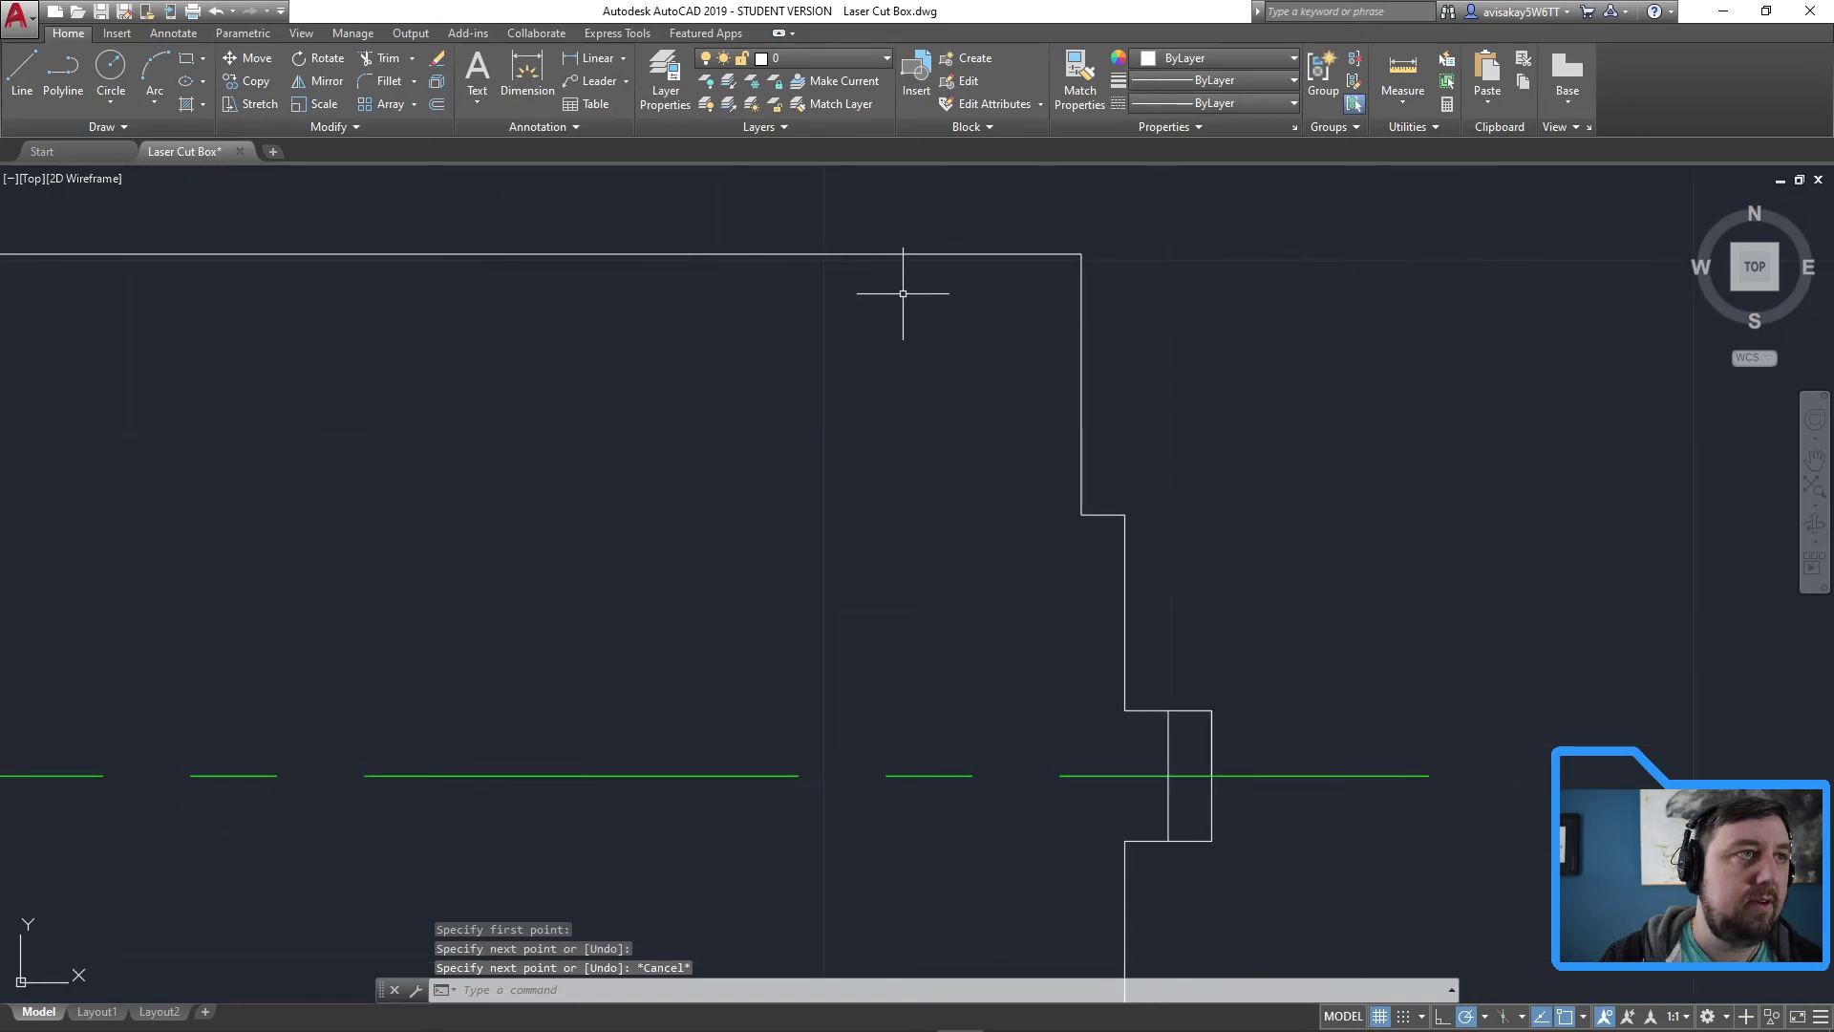
mouse_move(906, 286)
middle_mouse_down()
mouse_move(858, 230)
mouse_move(904, 449)
middle_mouse_up()
Move the small square into the tab on the centerline
left_click(826, 390)
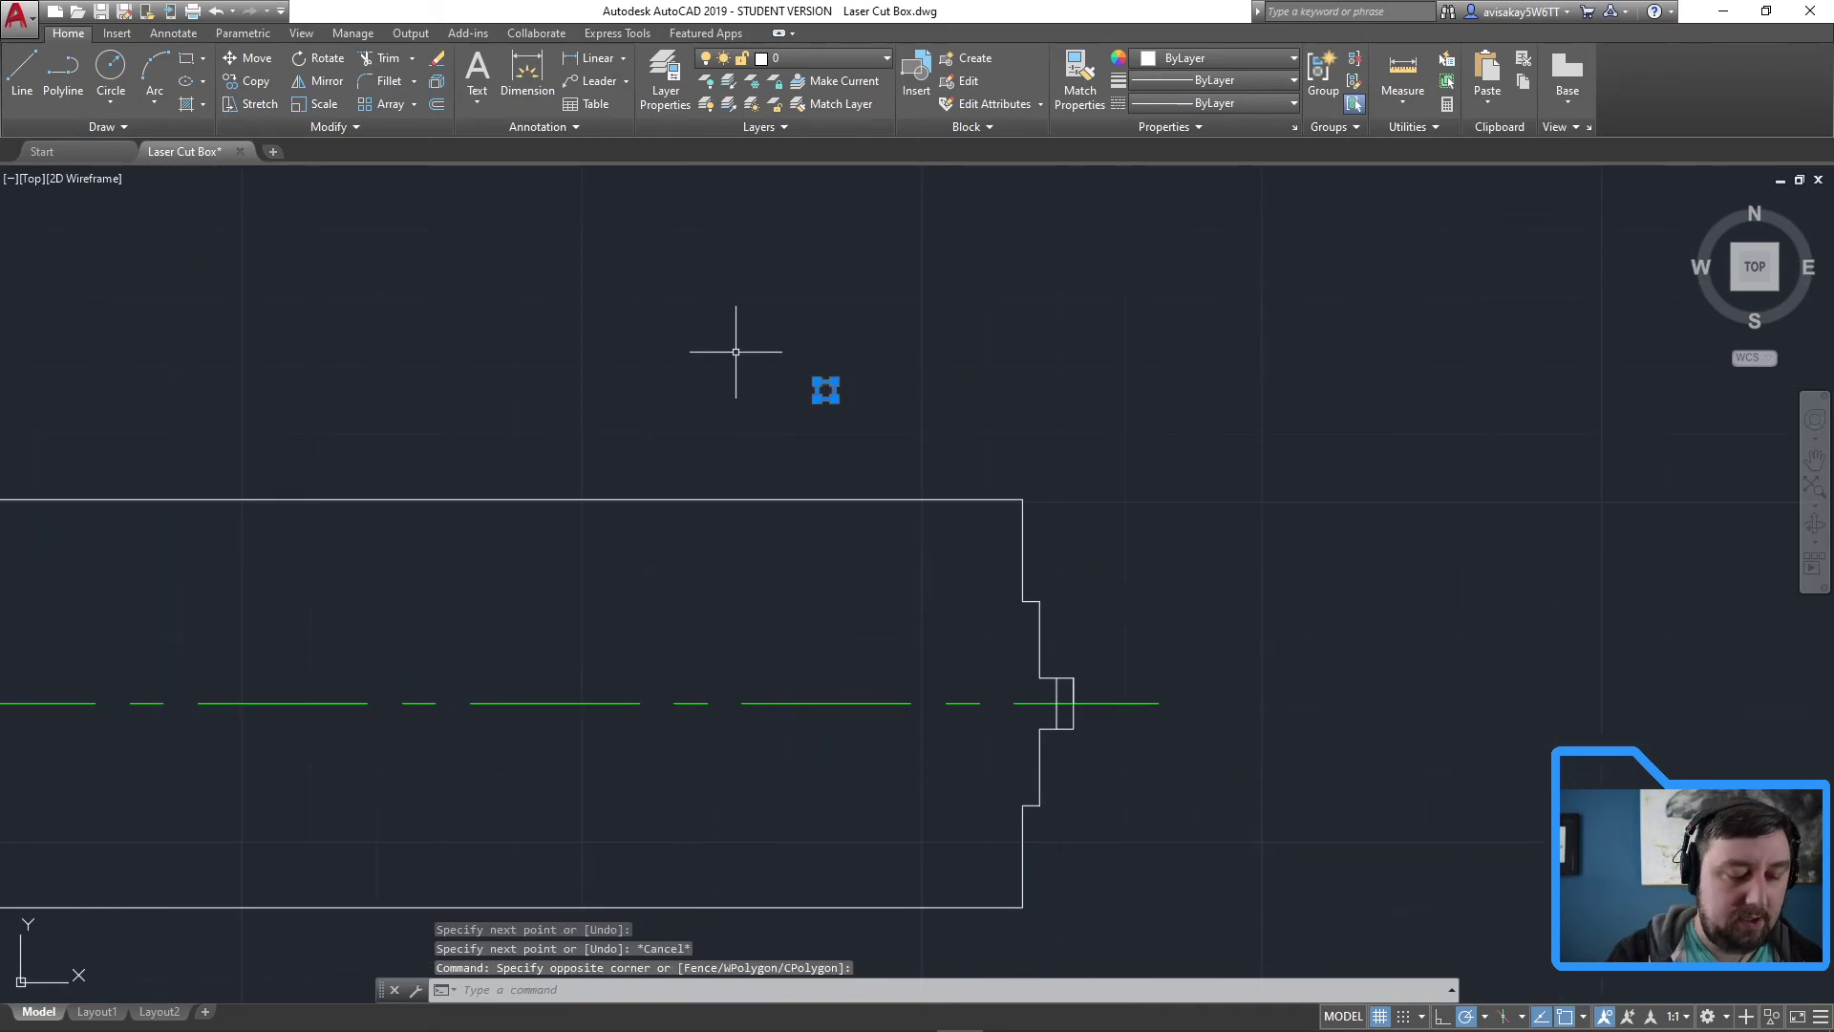
type("MOVE")
key("Return")
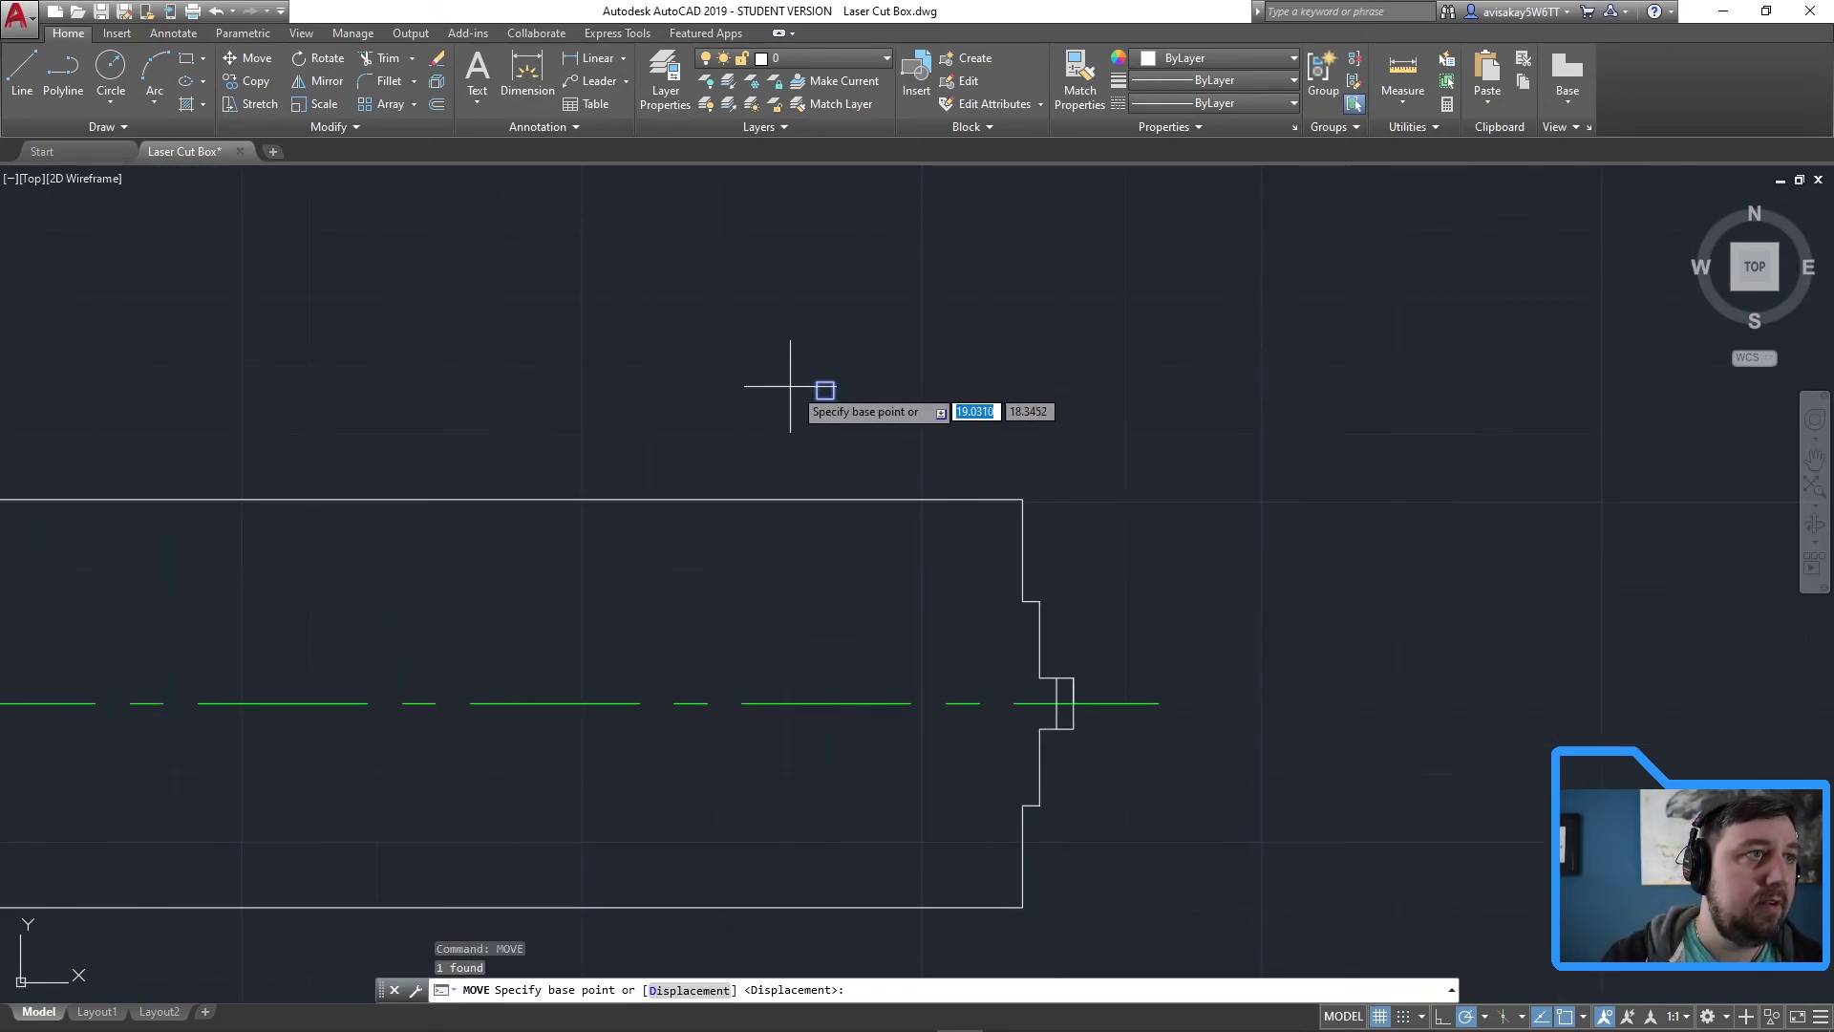
left_click(826, 390)
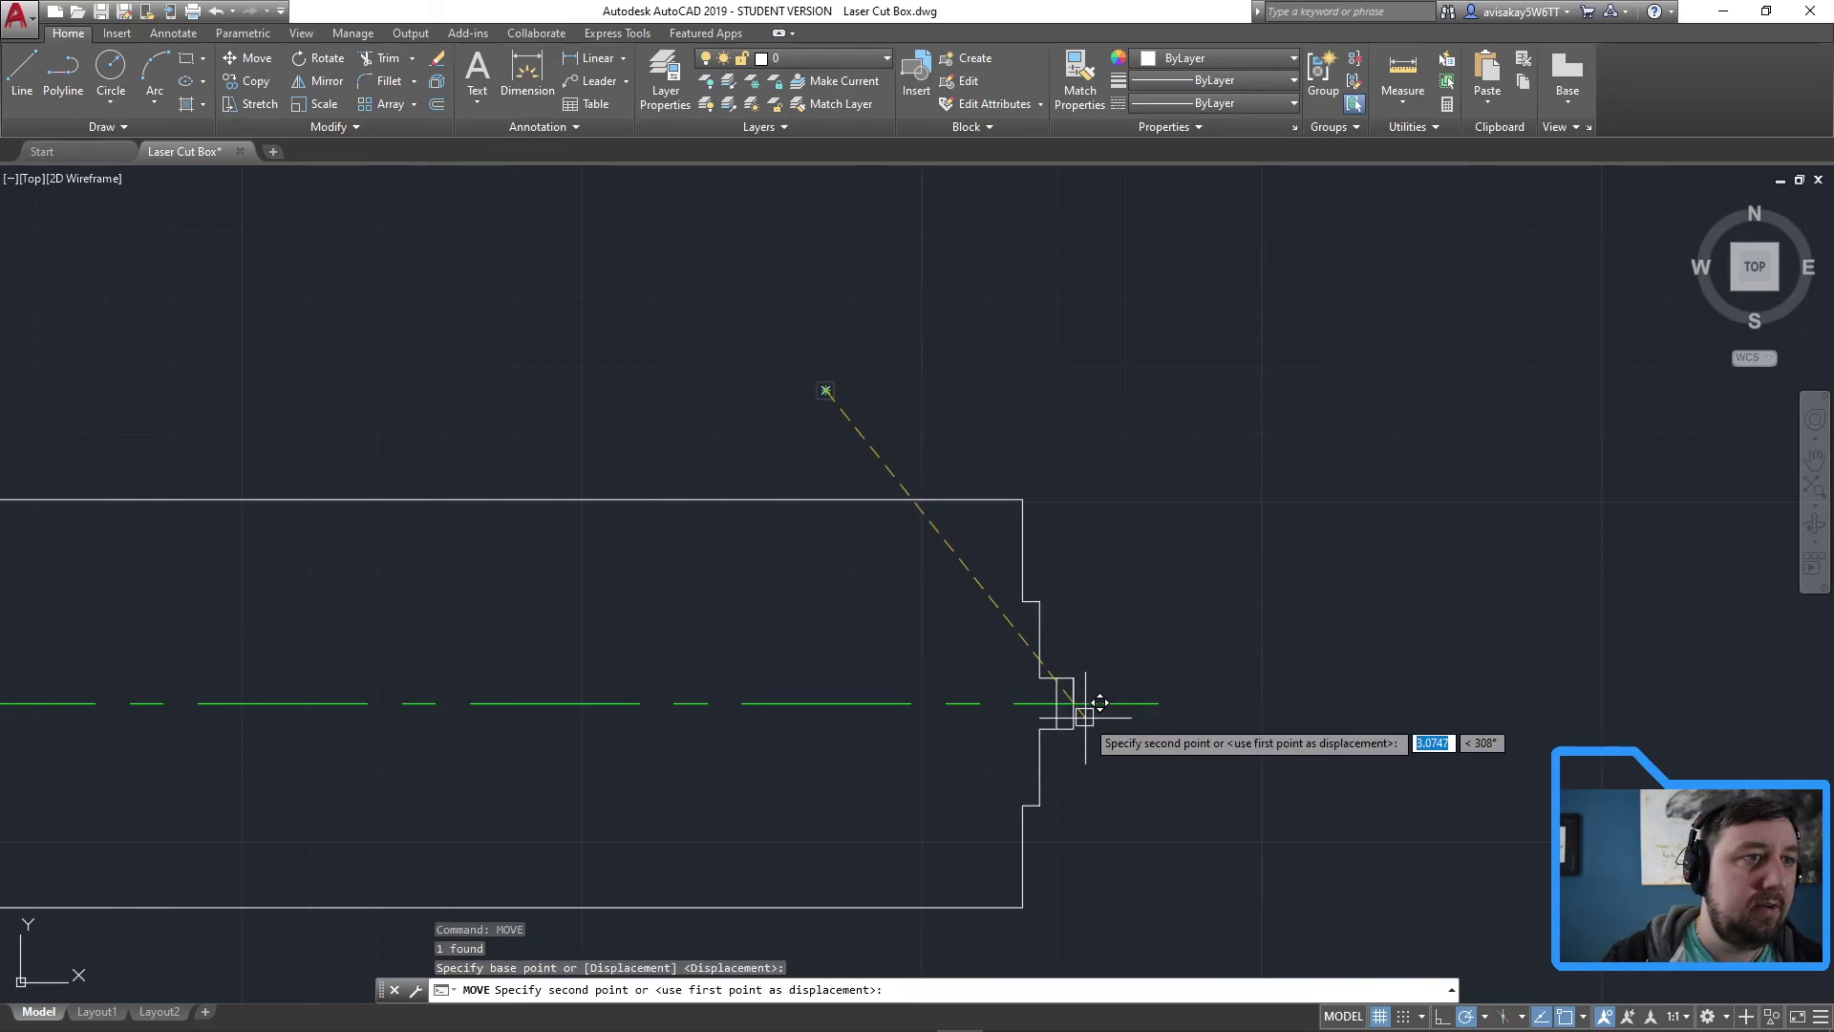
scroll(1060, 707, "up", 5)
key("Escape")
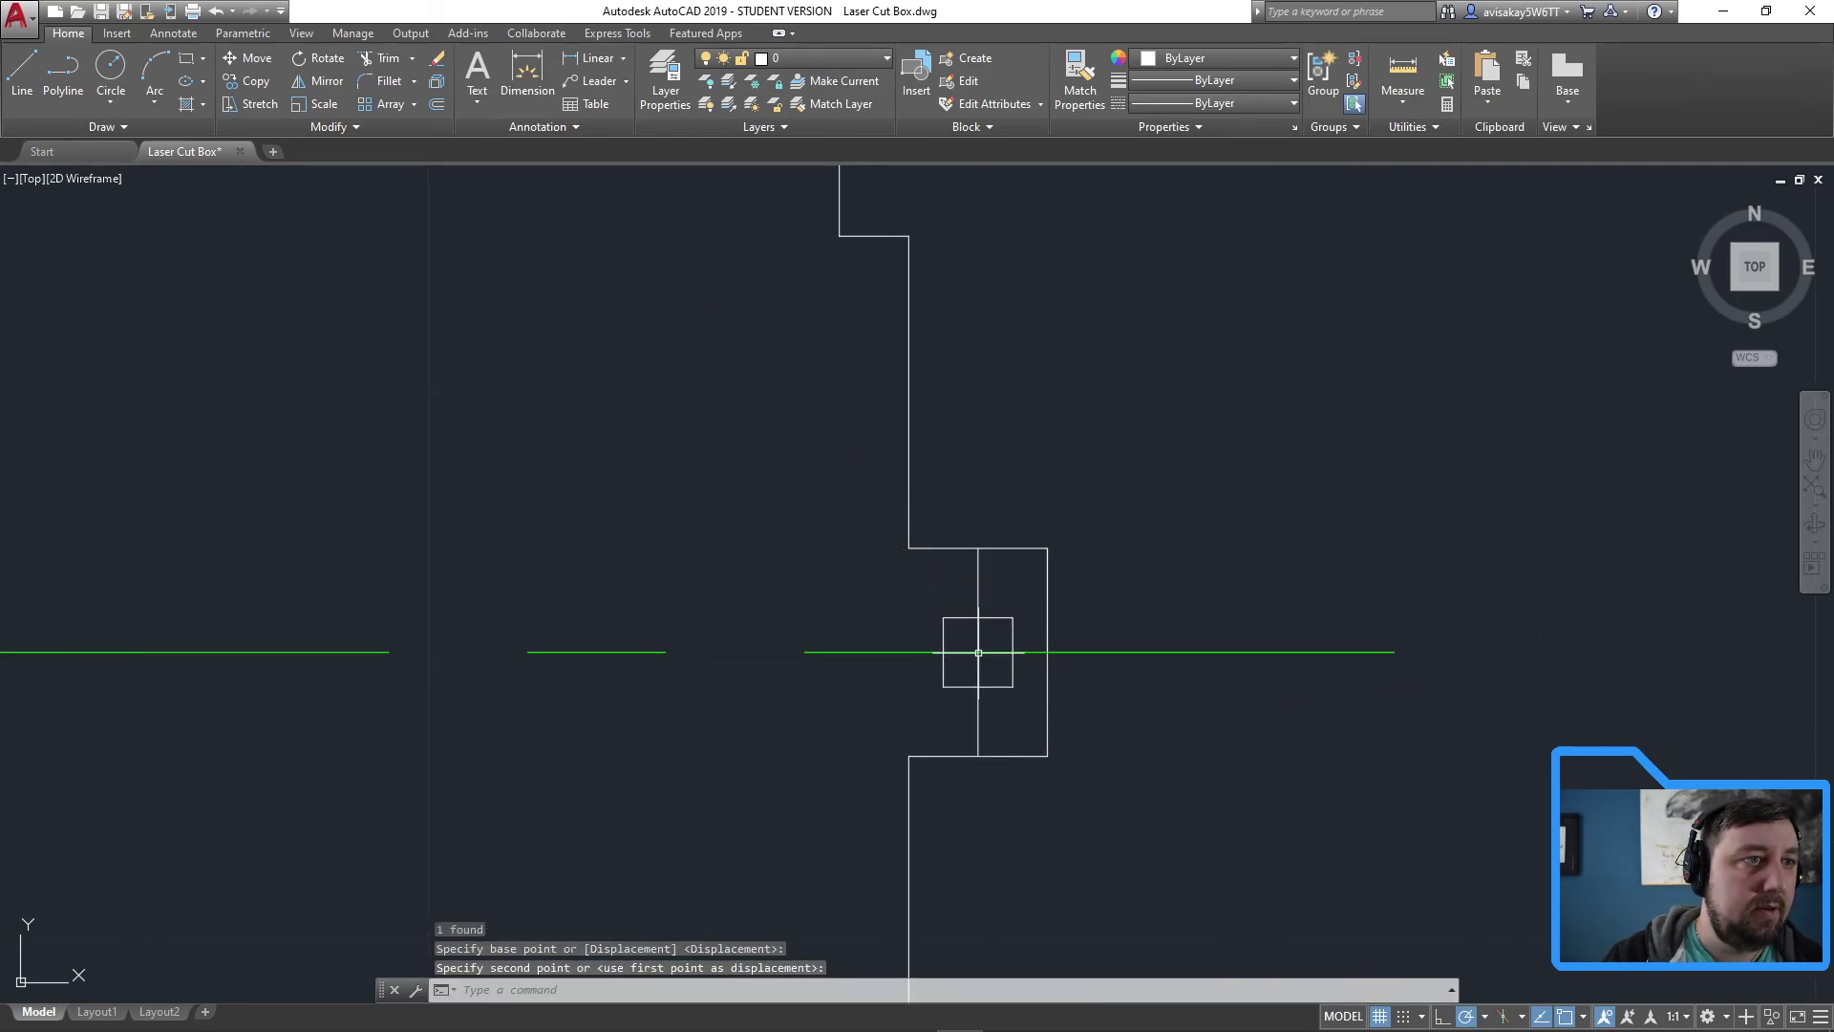
Delete the vertical guide line
left_click(979, 719)
key("Delete")
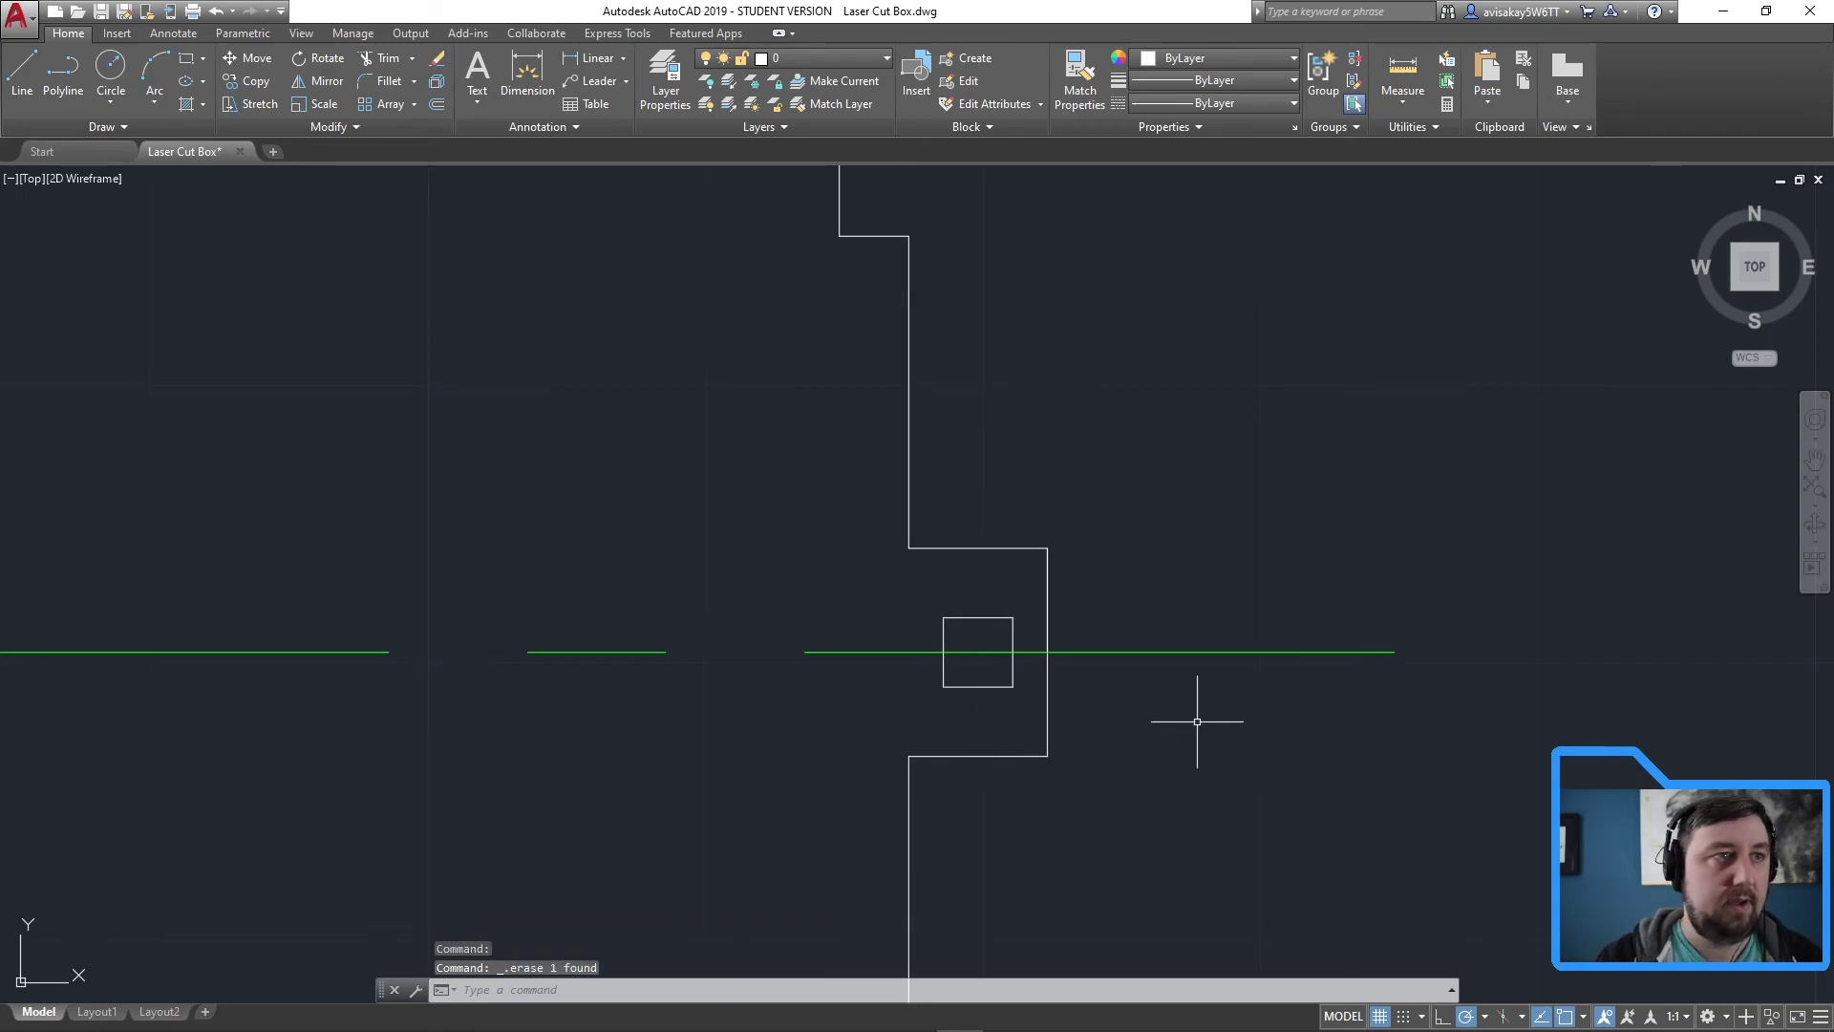
scroll(1213, 745, "down", 3)
scroll(1175, 736, "up", 4)
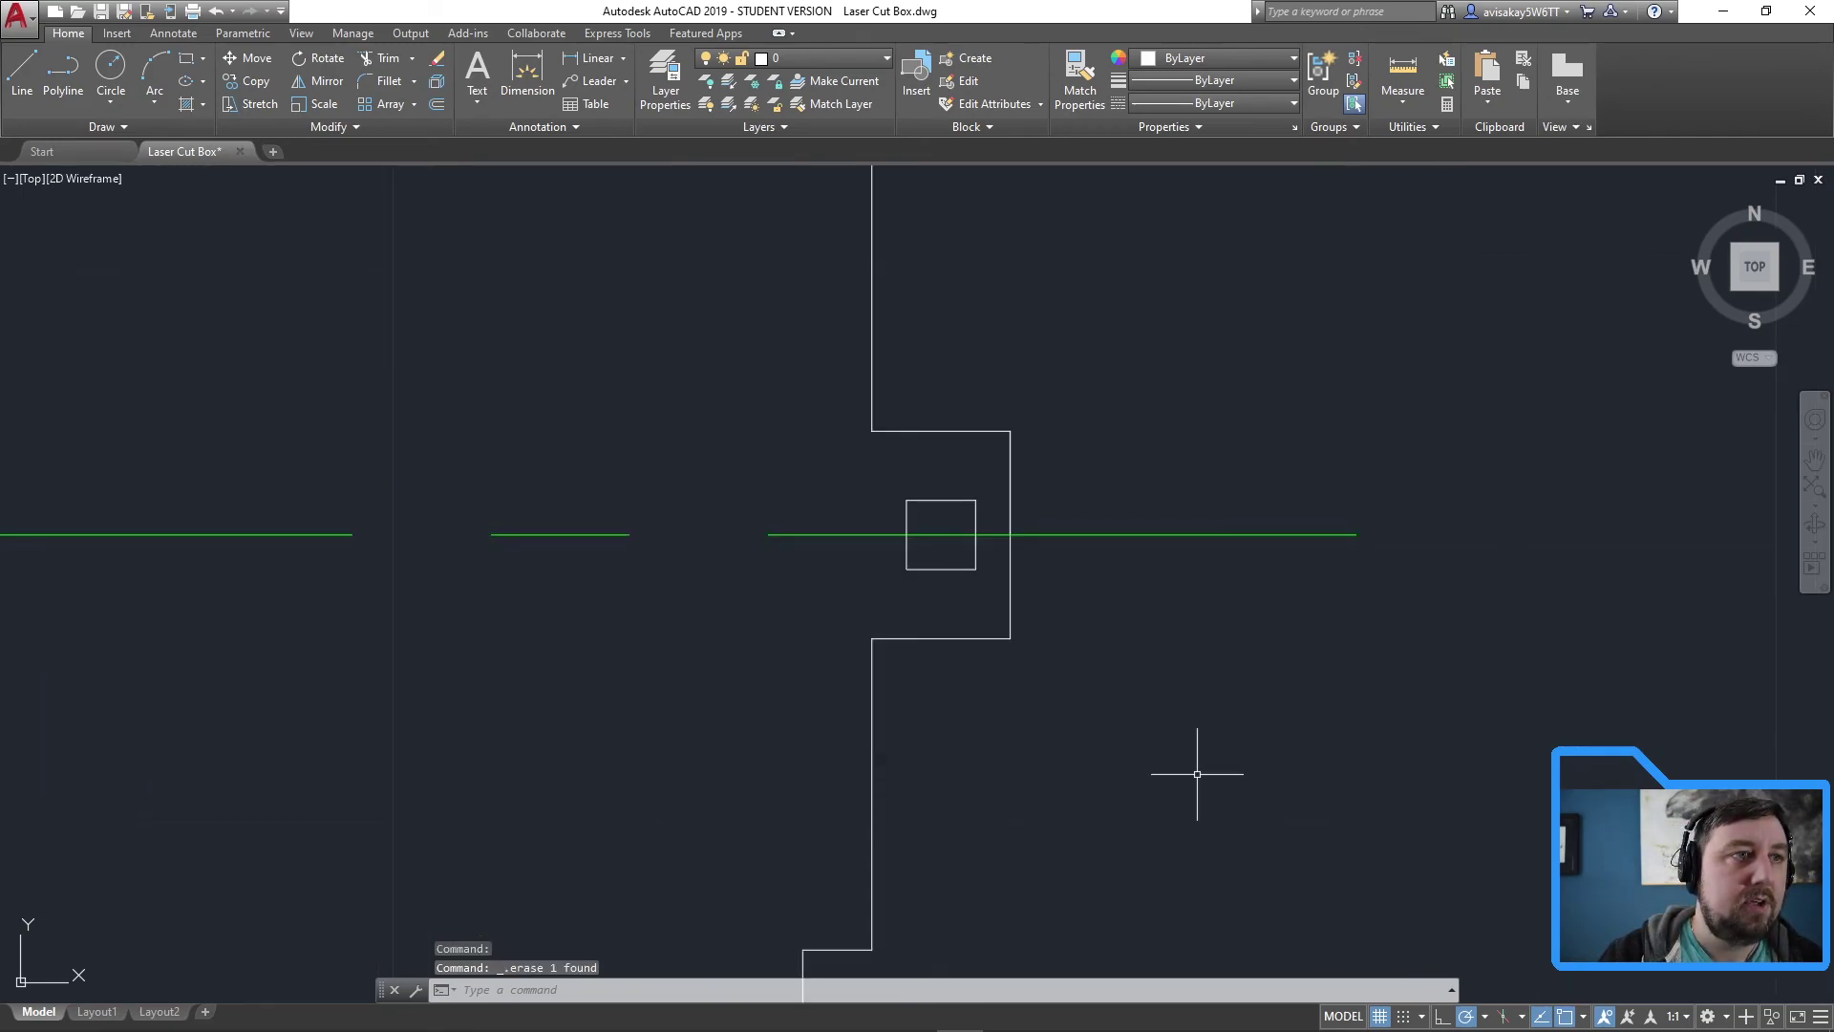
scroll(1161, 730, "down", 5)
middle_click_drag(866, 719, 1072, 661)
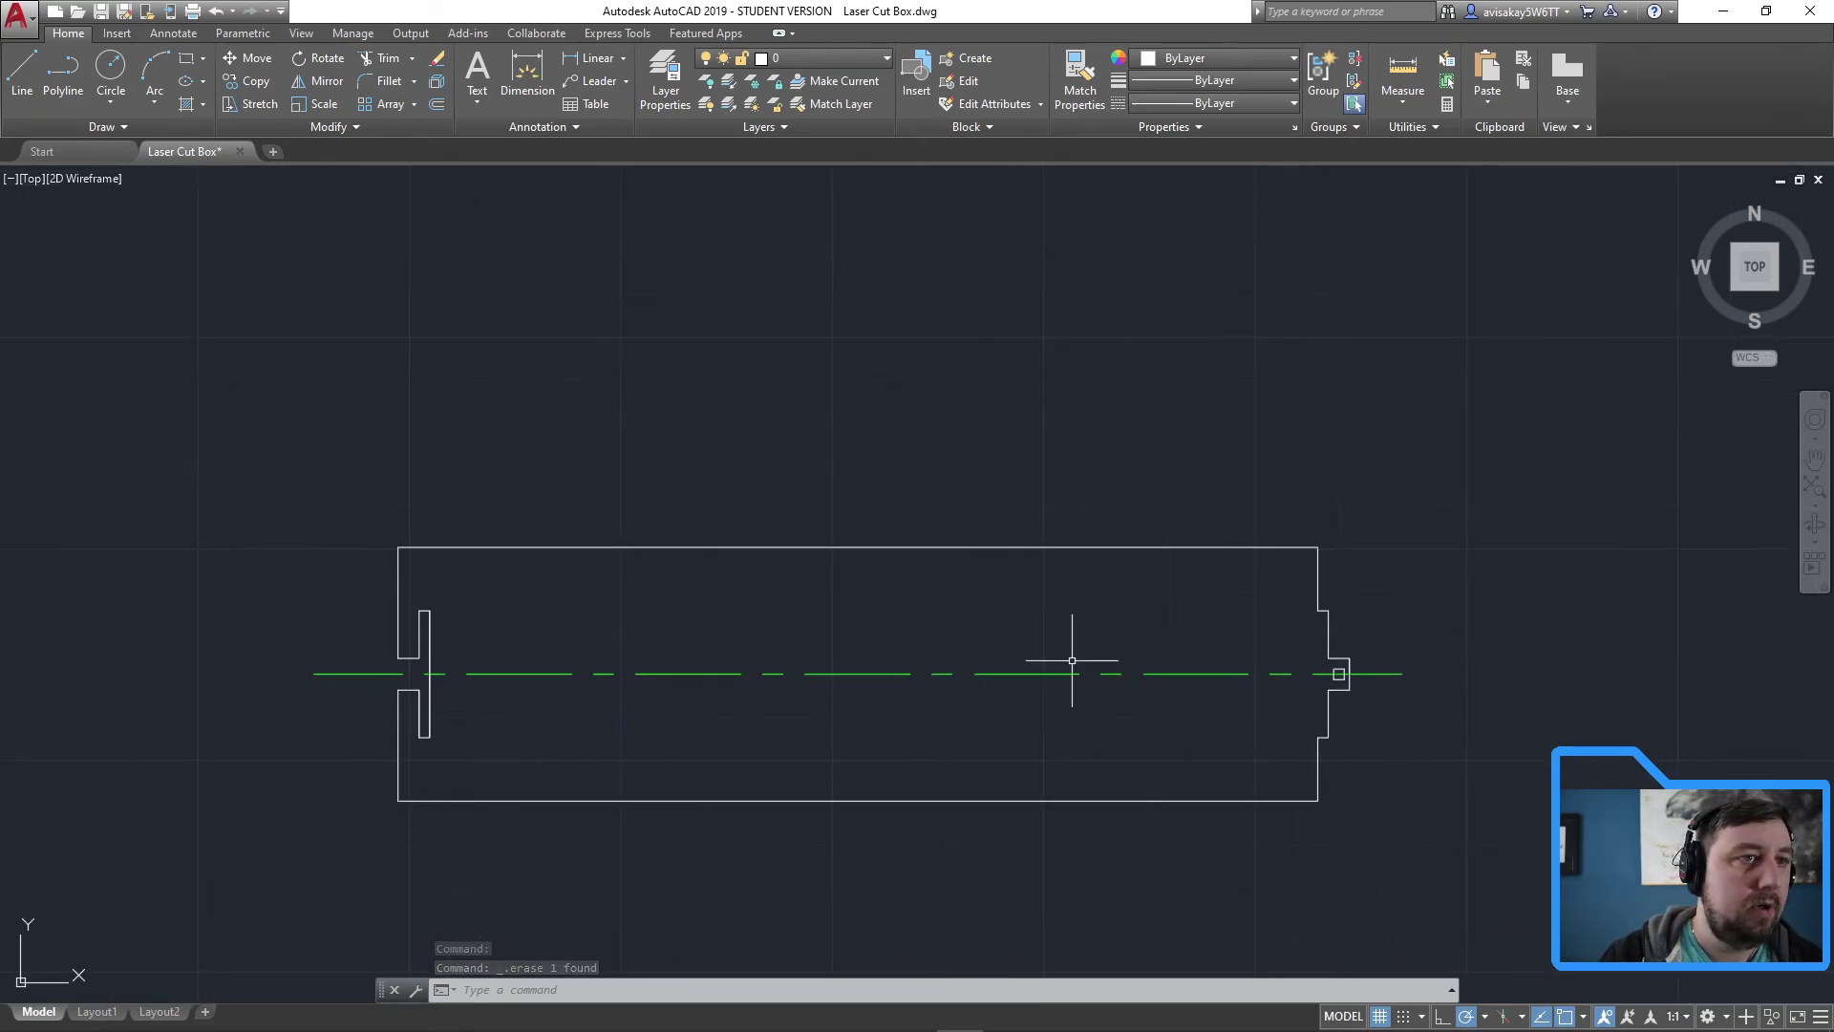